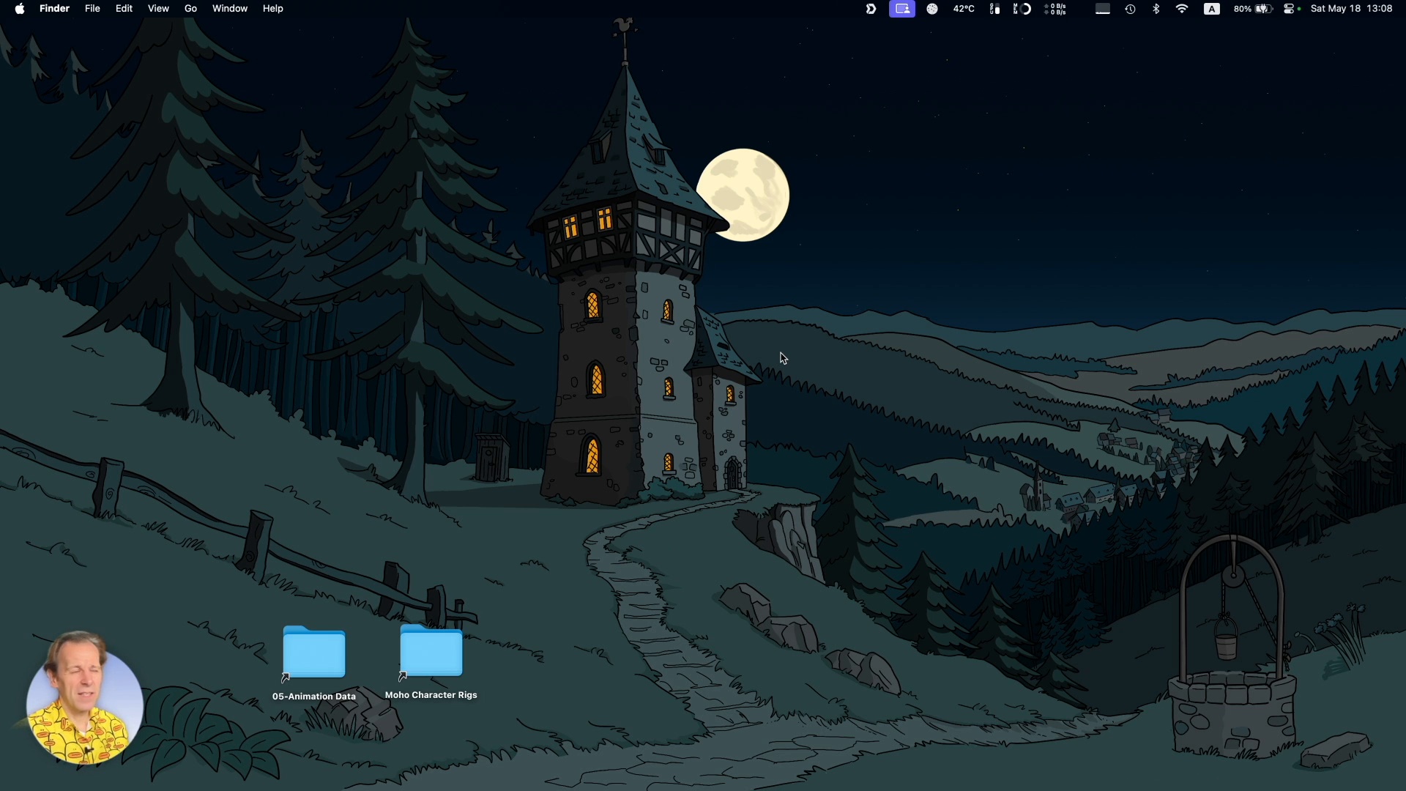
Switch to Final Cut Pro and solo the Dialogue role in the Shadywoods Pilot timeline.
key(super+Tab)
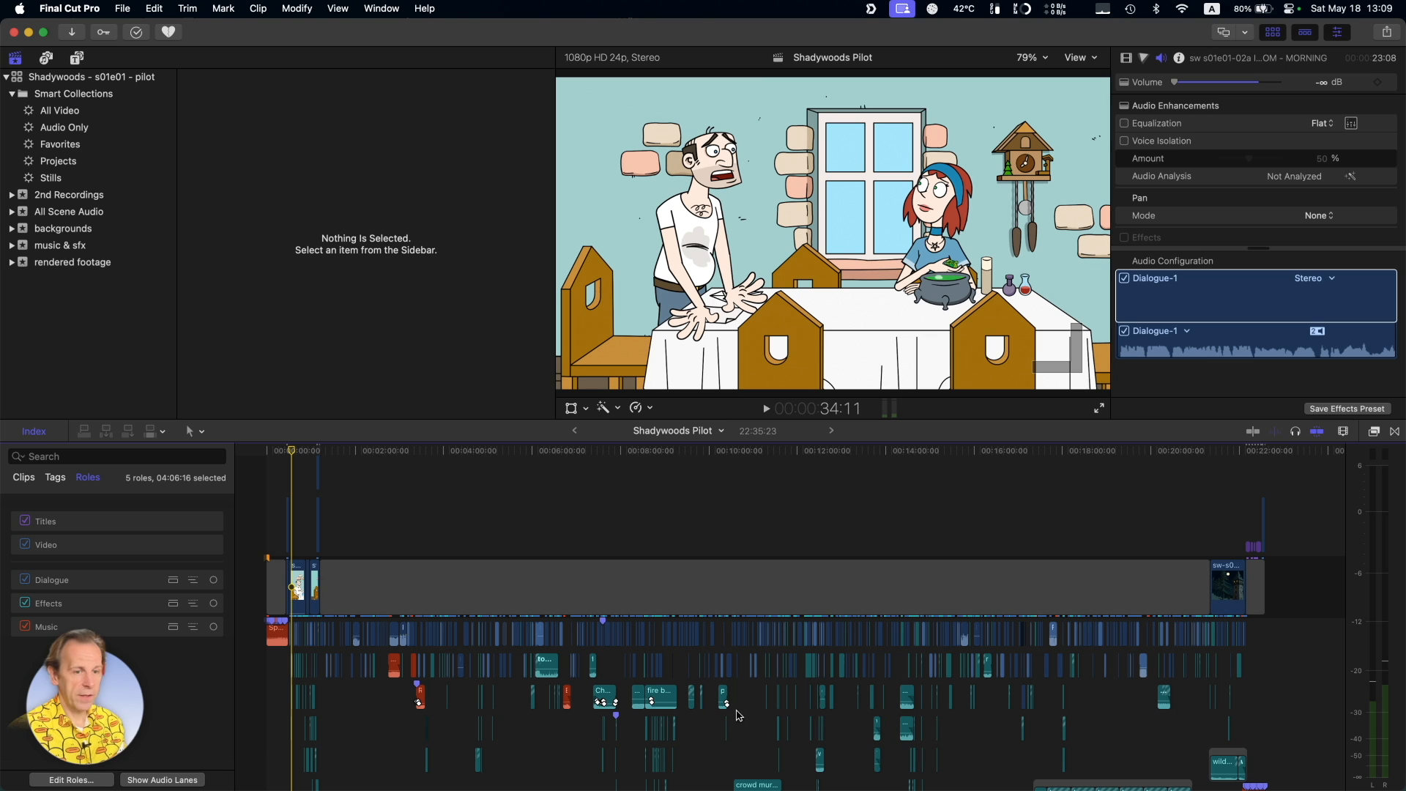
click(214, 581)
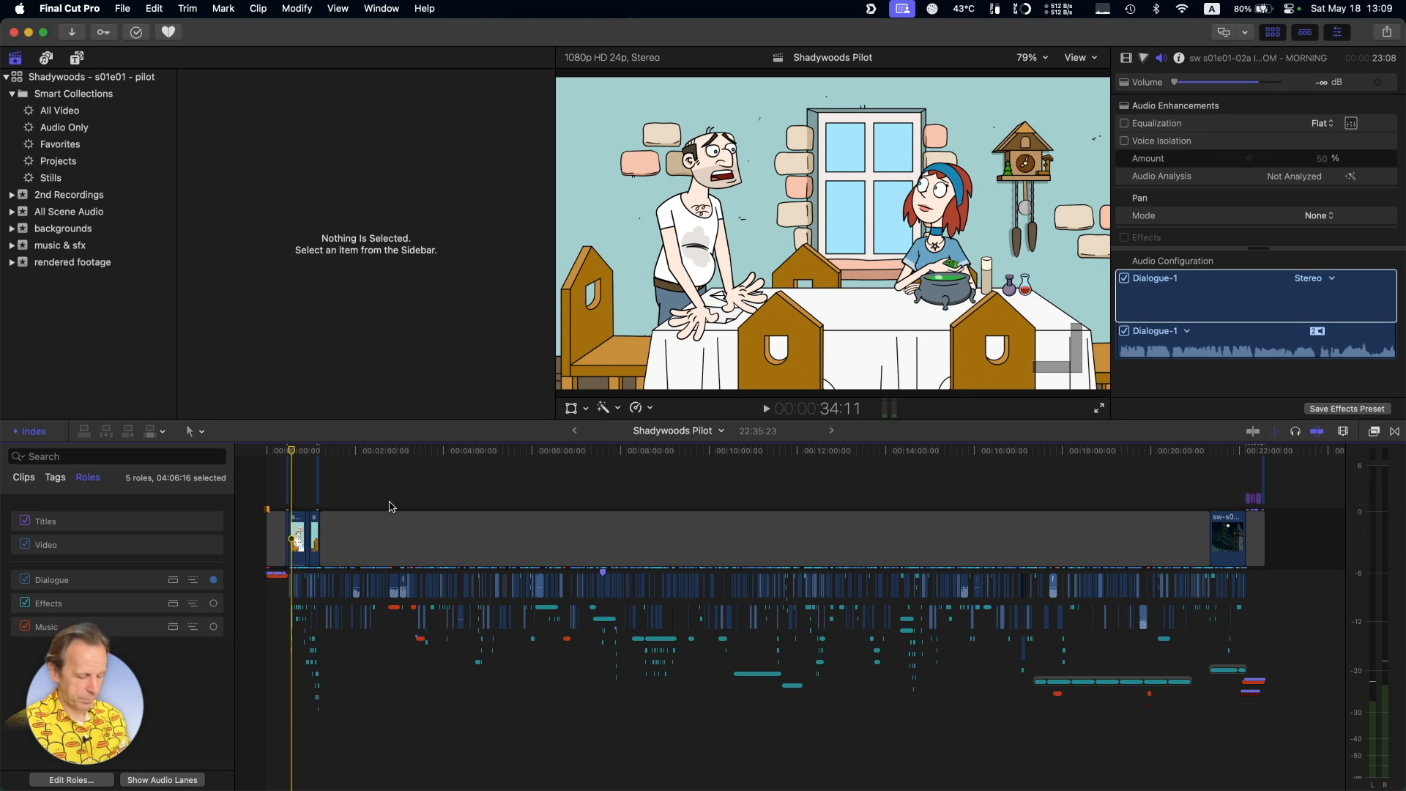
Zoom the timeline in on the opening animated clips and move the playhead to the start of the project.
key(z)
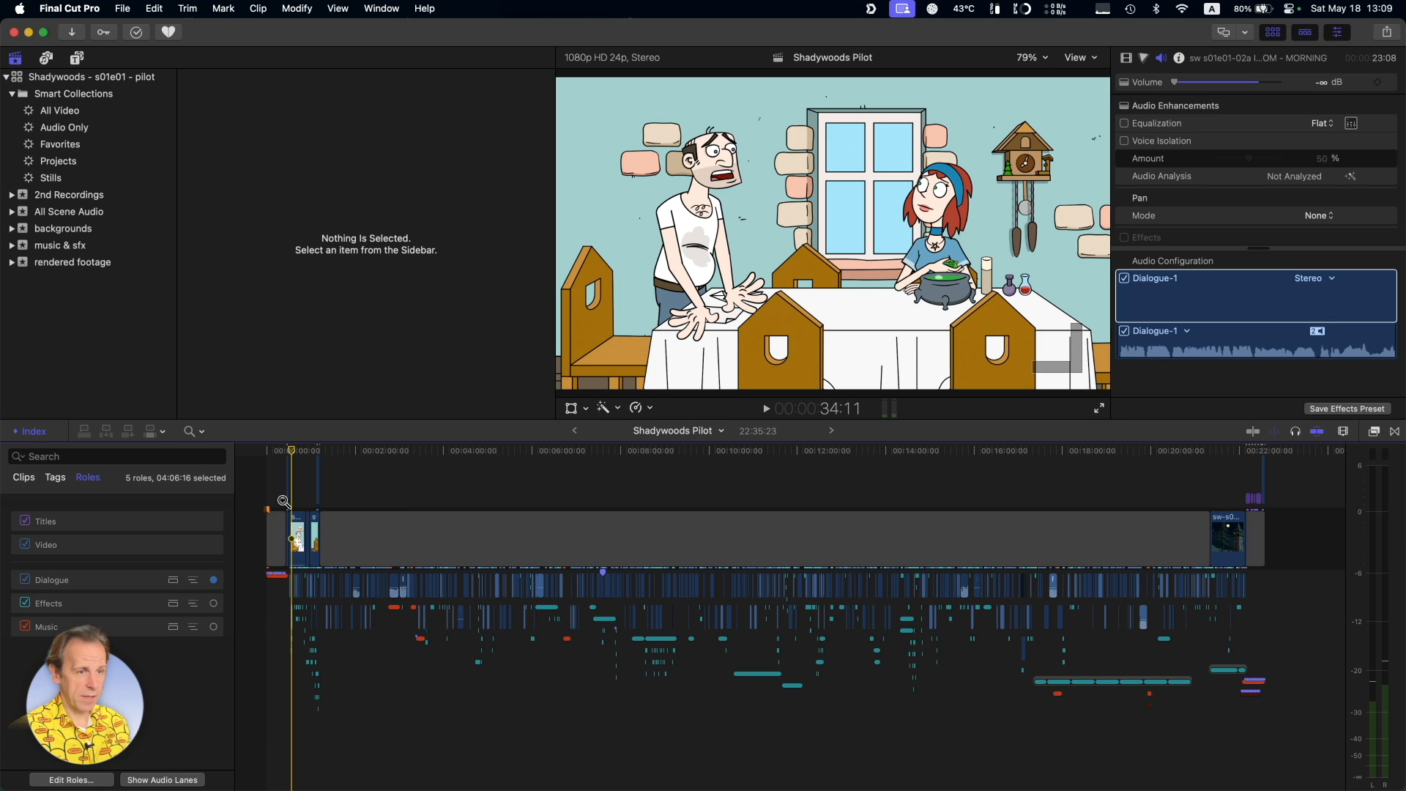
drag(282, 500, 324, 545)
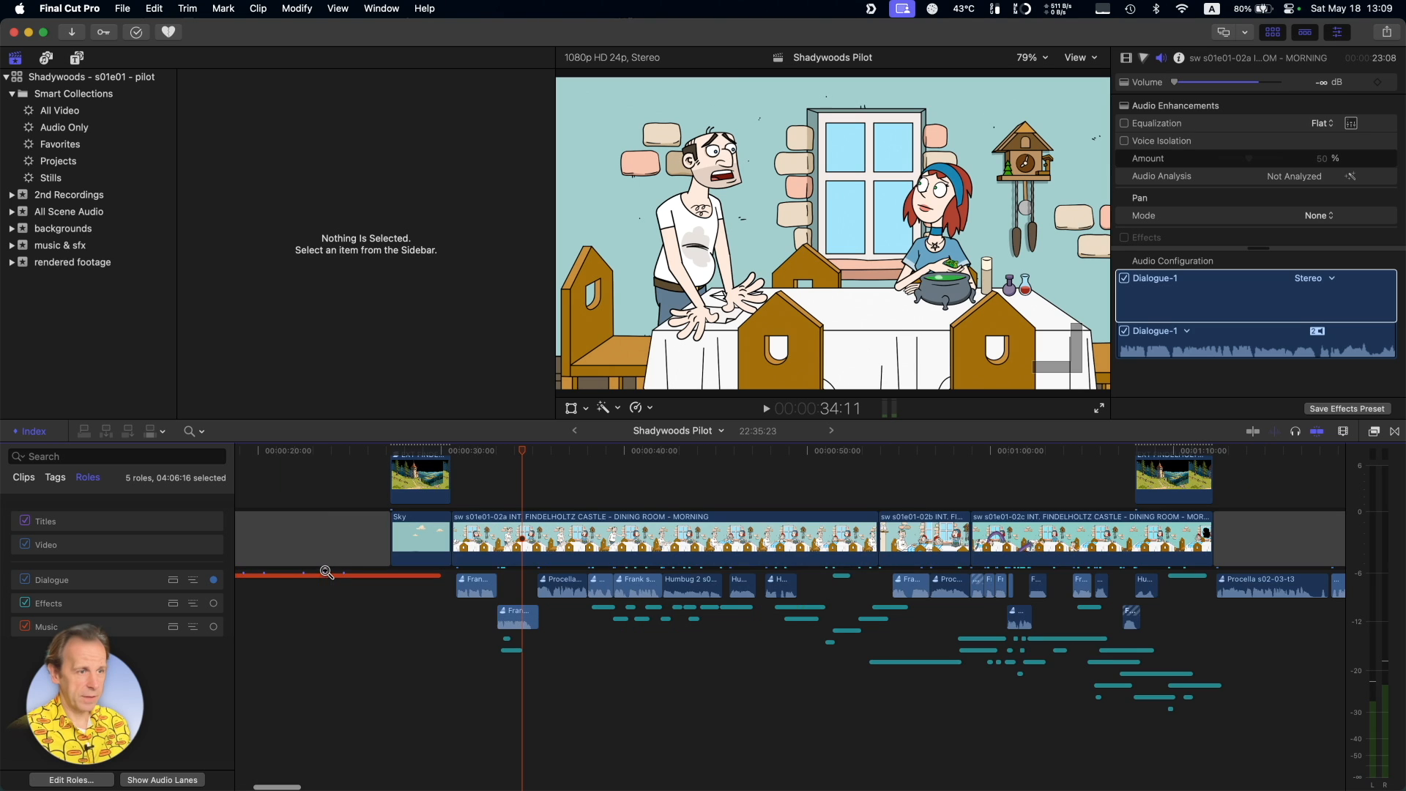
drag(387, 455, 176, 464)
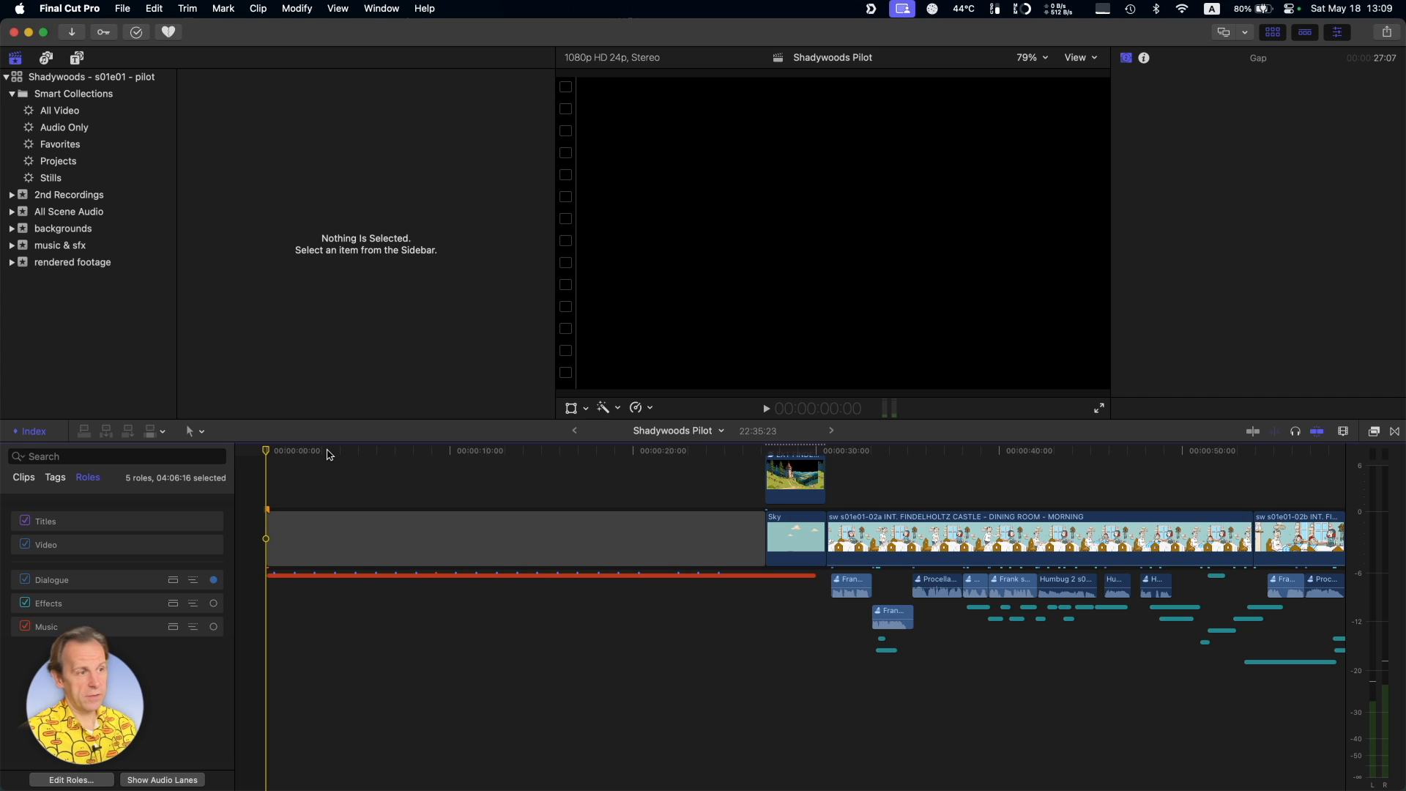
Step frame by frame from 28:04 to 28:11 through the exterior castle shot above the Sky clip.
scroll(560, 543, right, 5)
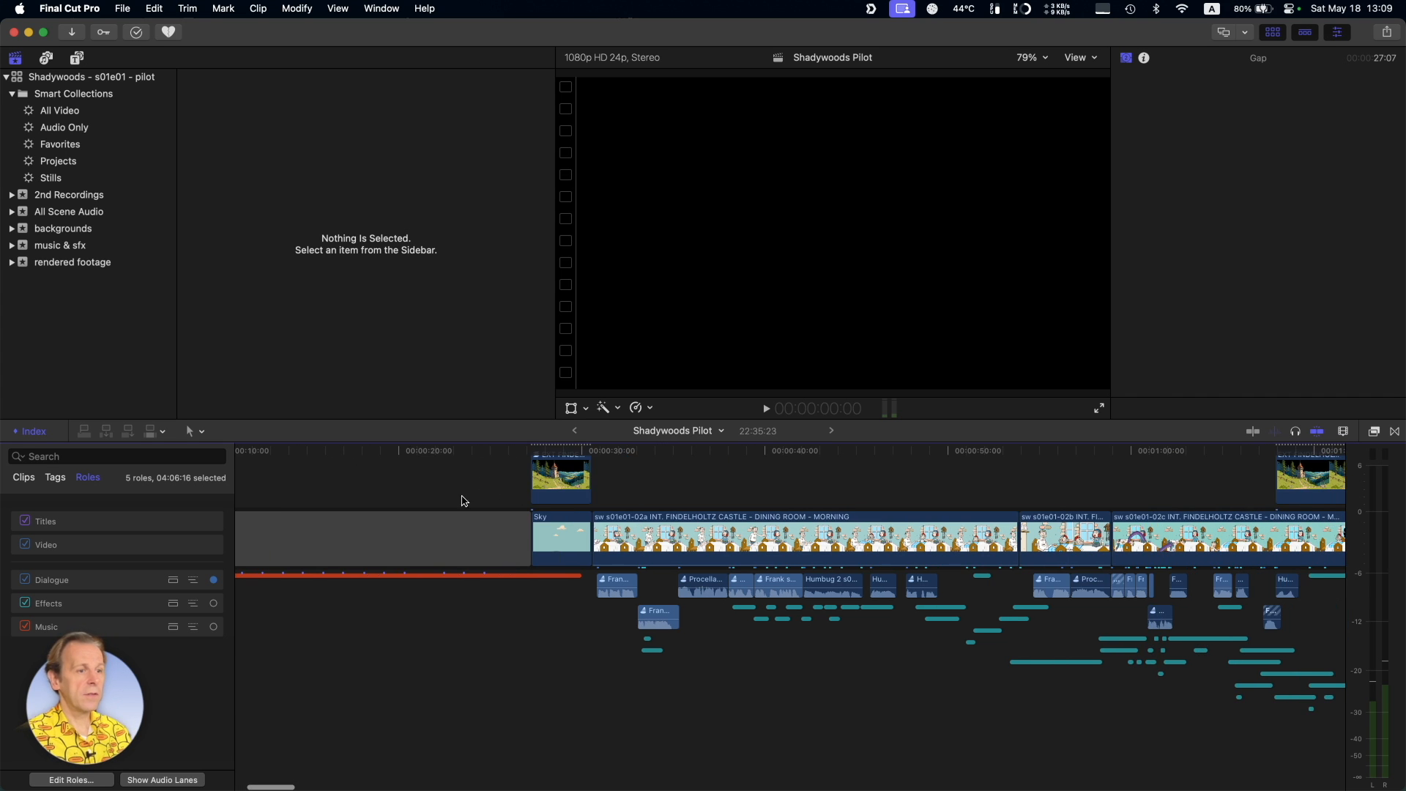
click(551, 458)
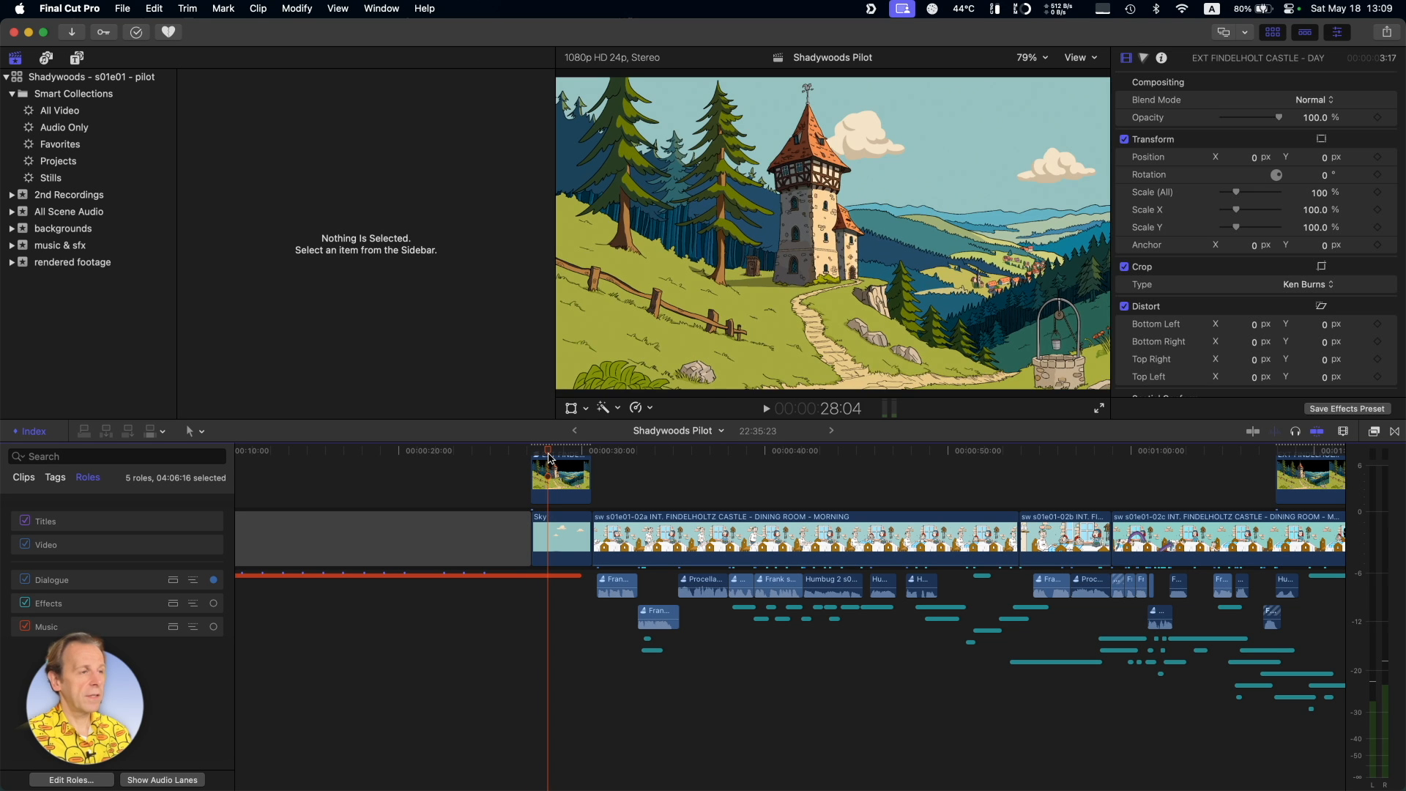
key(Right)
key(Right)
key(Right)
key(Right)
key(Right)
key(Right)
key(Right)
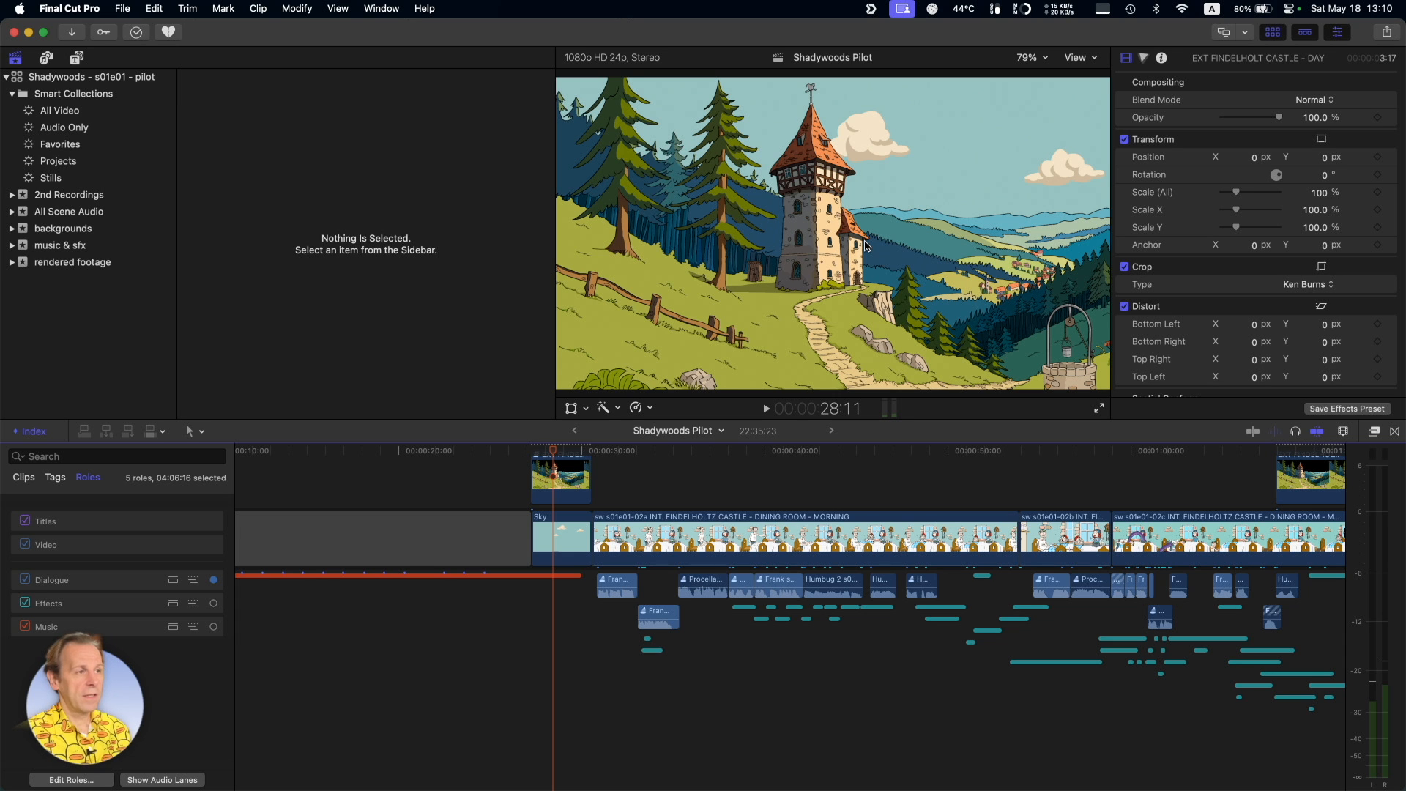
scroll(557, 513, up, 2)
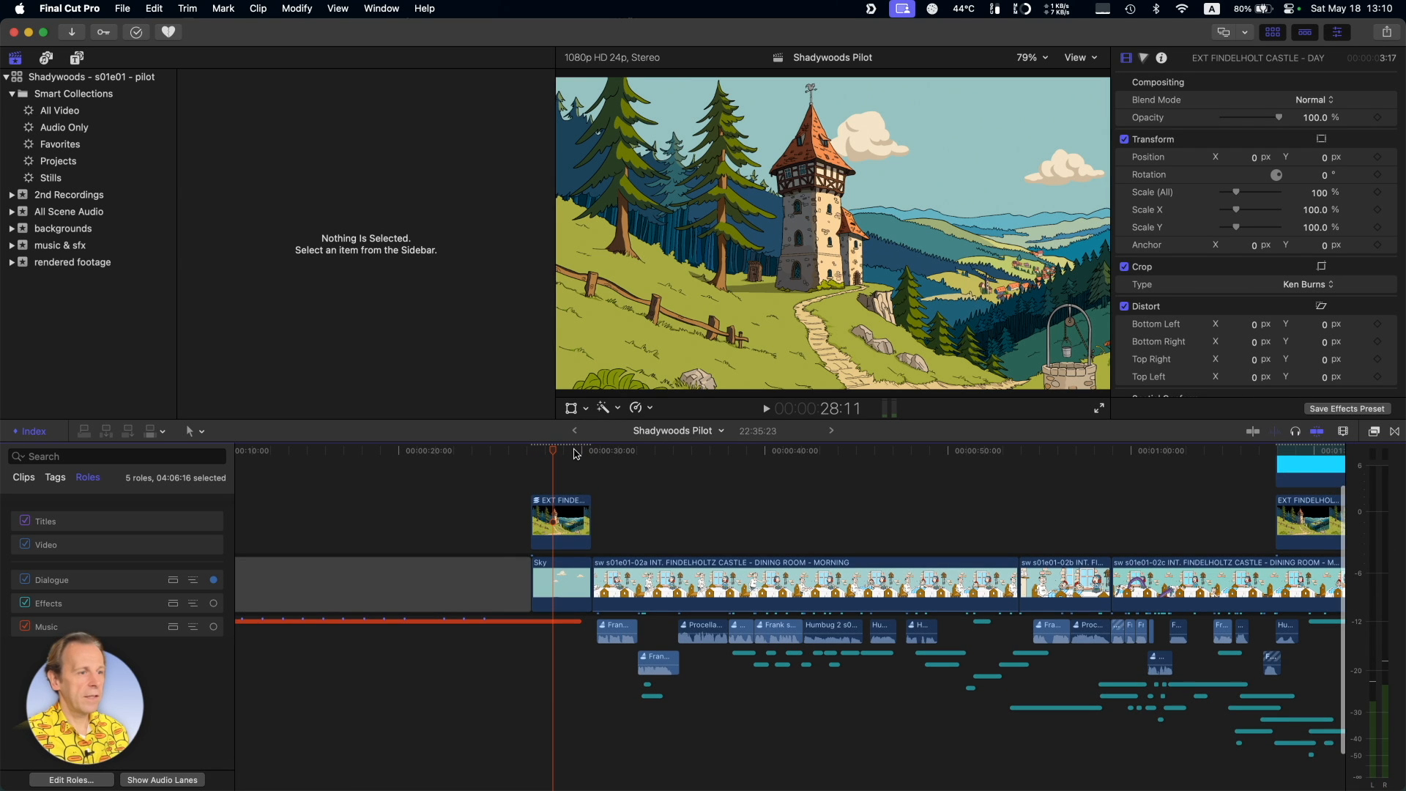
Scrub through dining room clip 02a from its start and play it from 45:06 to about 52:11.
drag(557, 455, 595, 454)
scroll(513, 501, right, 6)
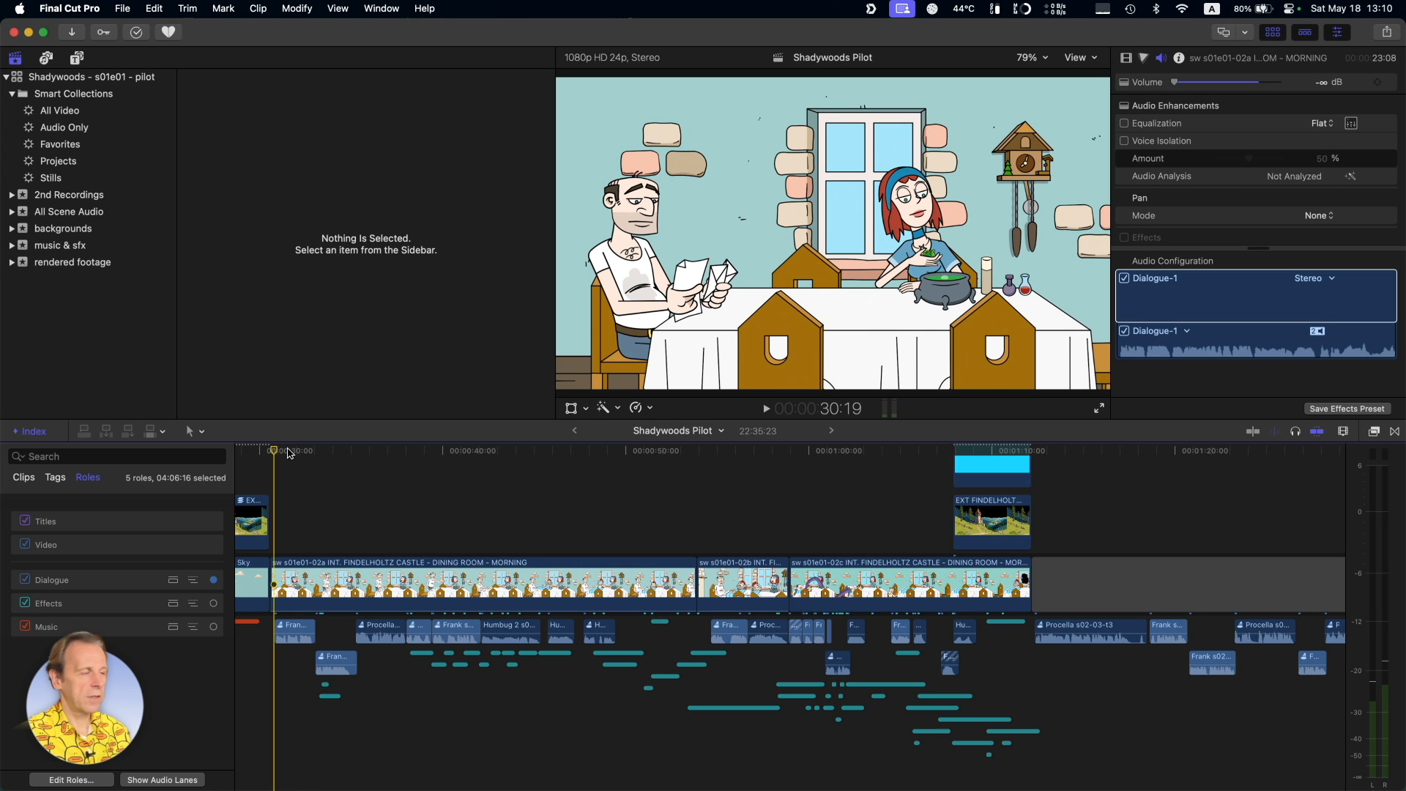
drag(289, 453, 537, 504)
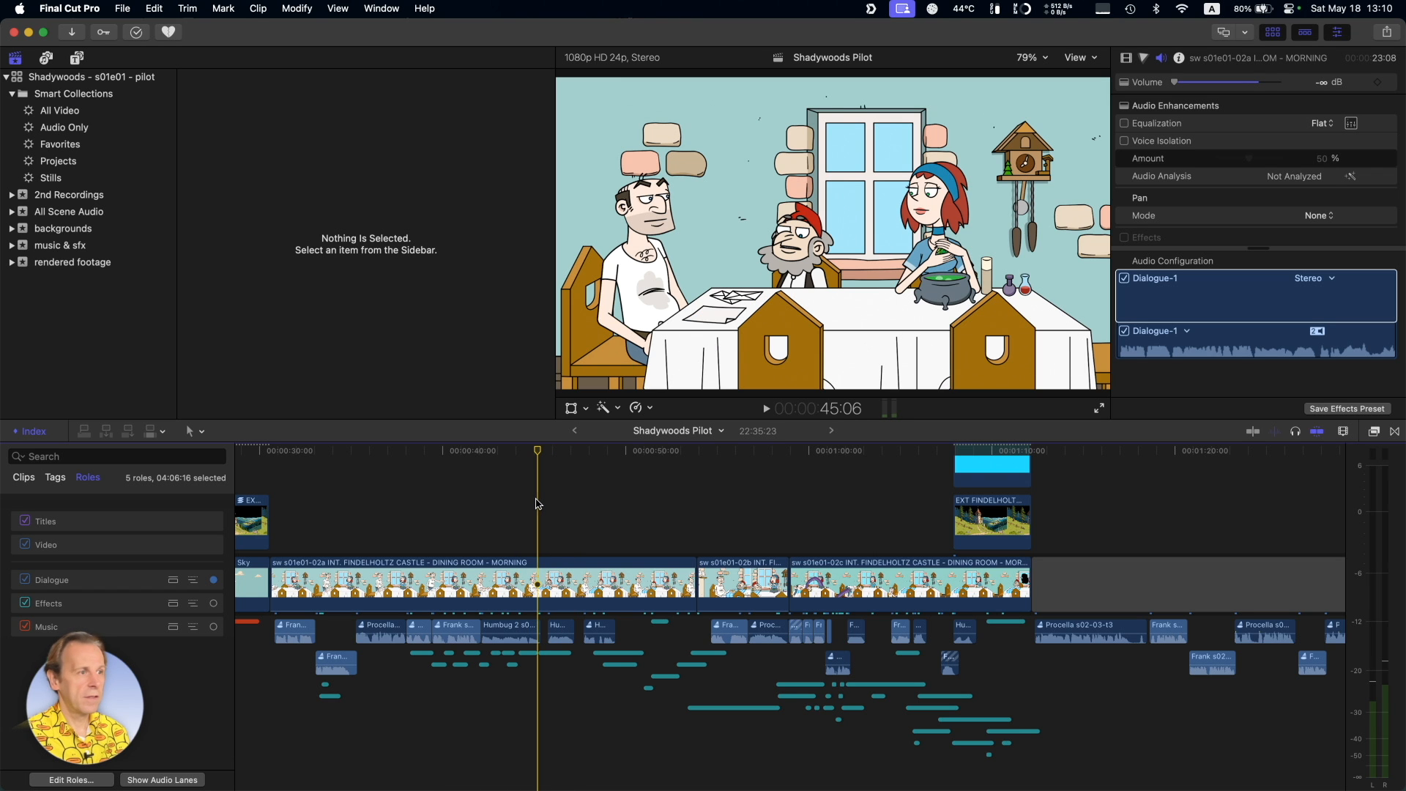
key(space)
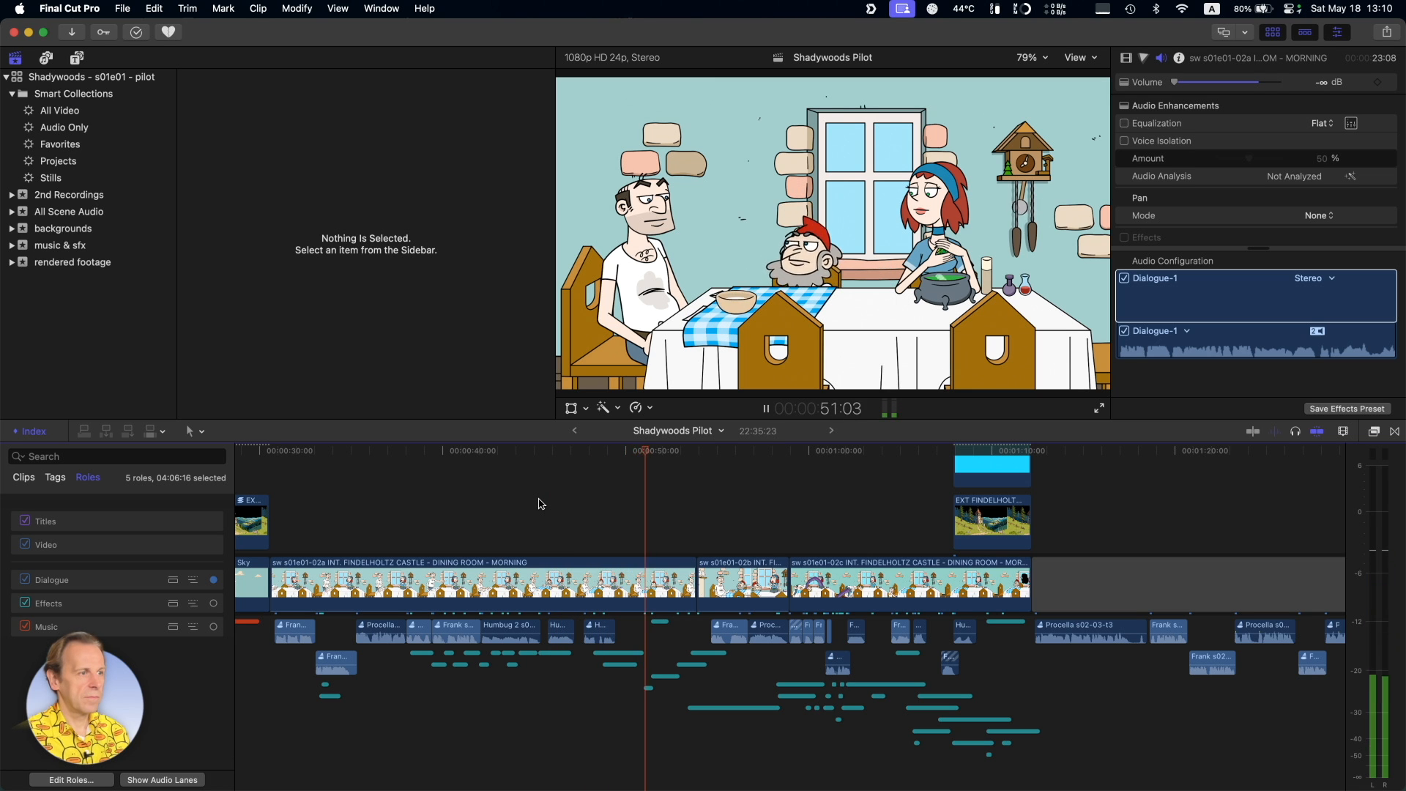
key(space)
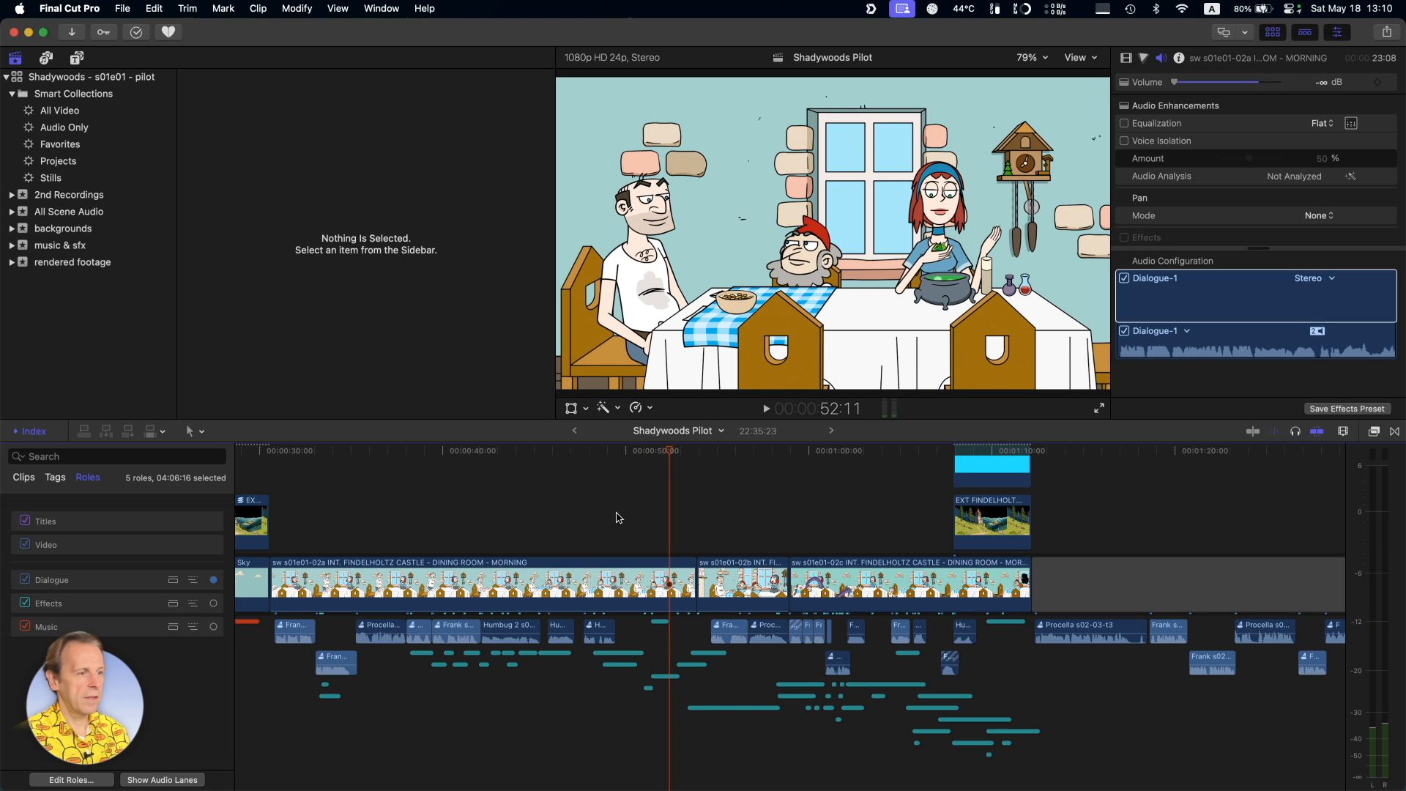
Scrub through the dining room shots that follow clip 02a in the timeline.
scroll(534, 509, right, 5)
click(529, 453)
drag(528, 452, 808, 482)
click(808, 483)
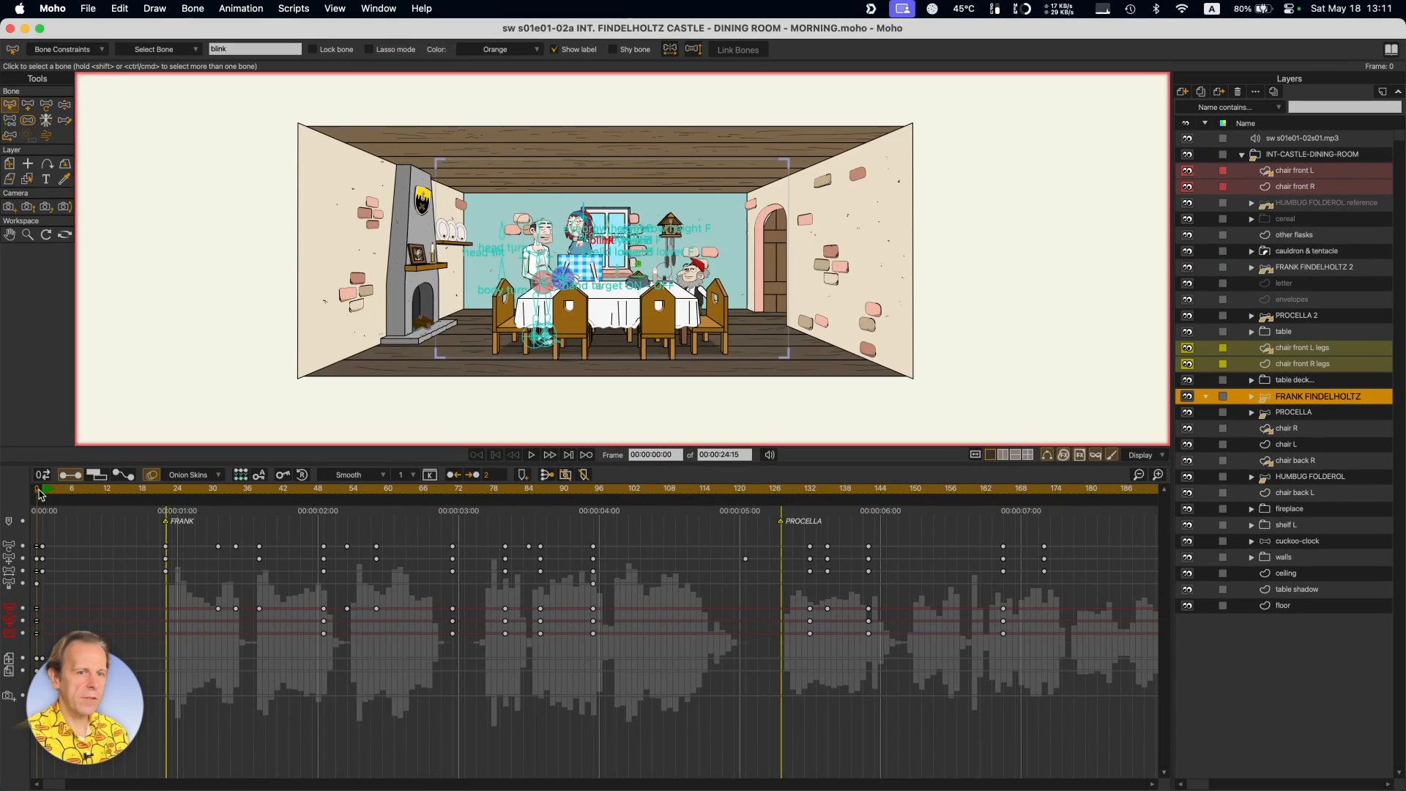
Switch to Moho and go to frame 1 of the s01e01-02a dining room scene.
click(48, 492)
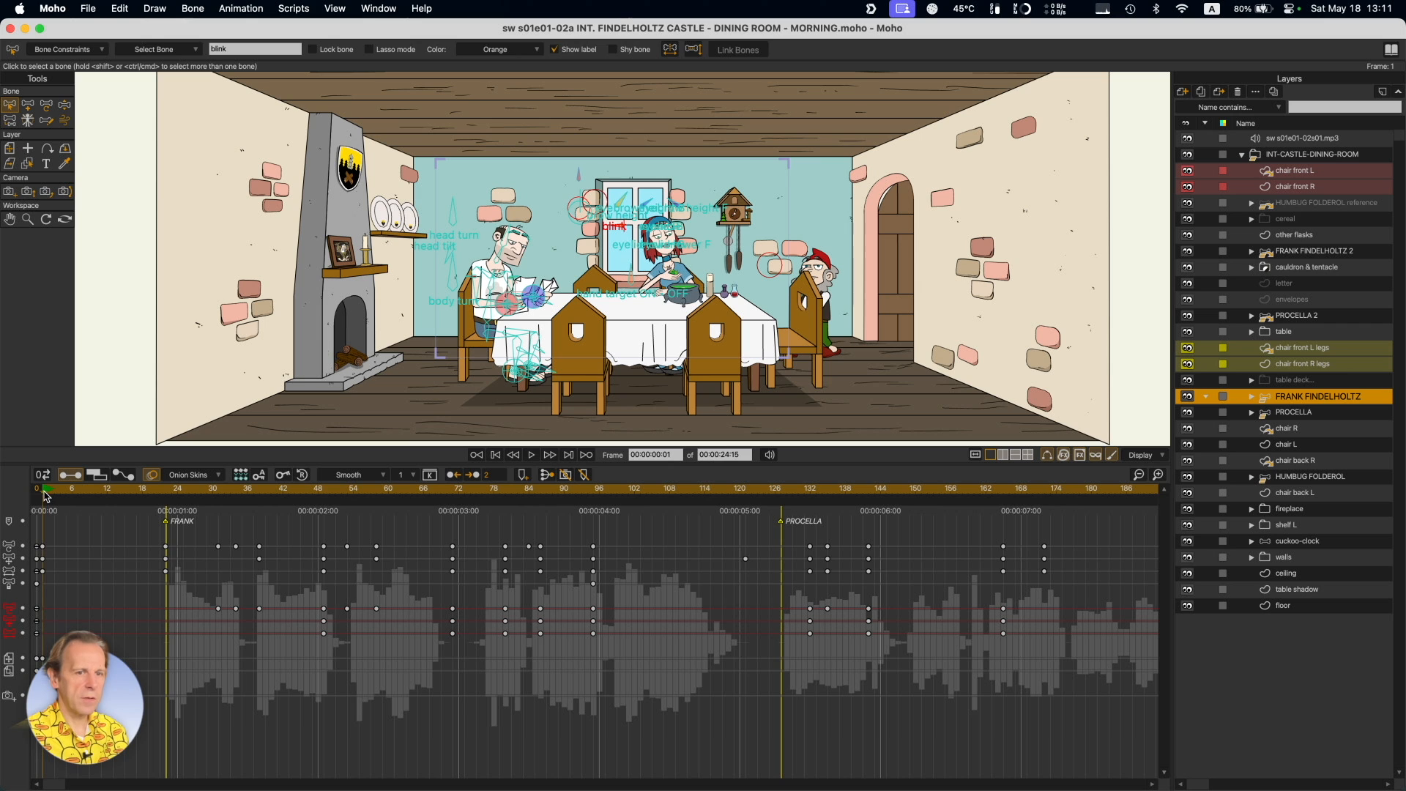
key(super+Left)
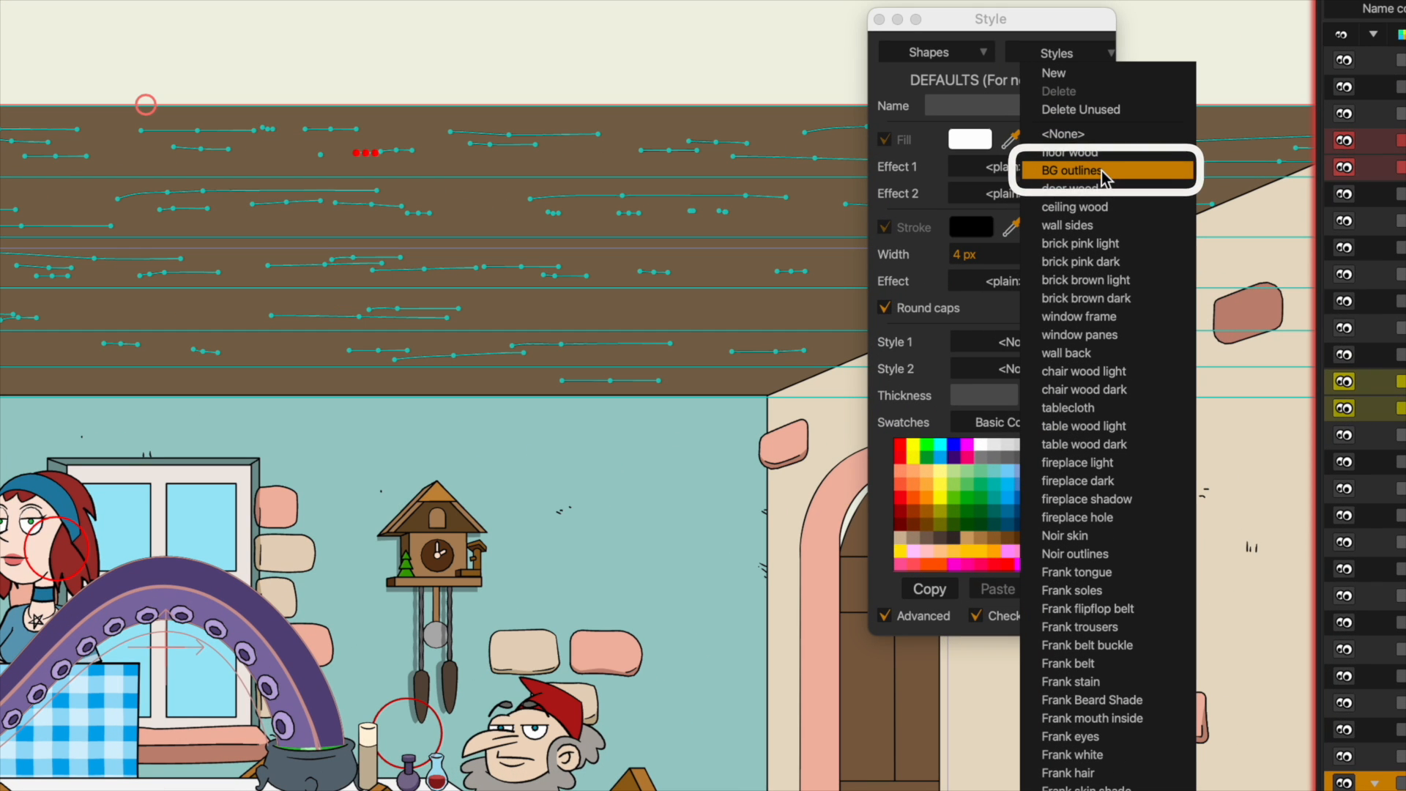
Open the BG outlines style and vary its stroke width to thicken and thin the background outlines.
click(1100, 170)
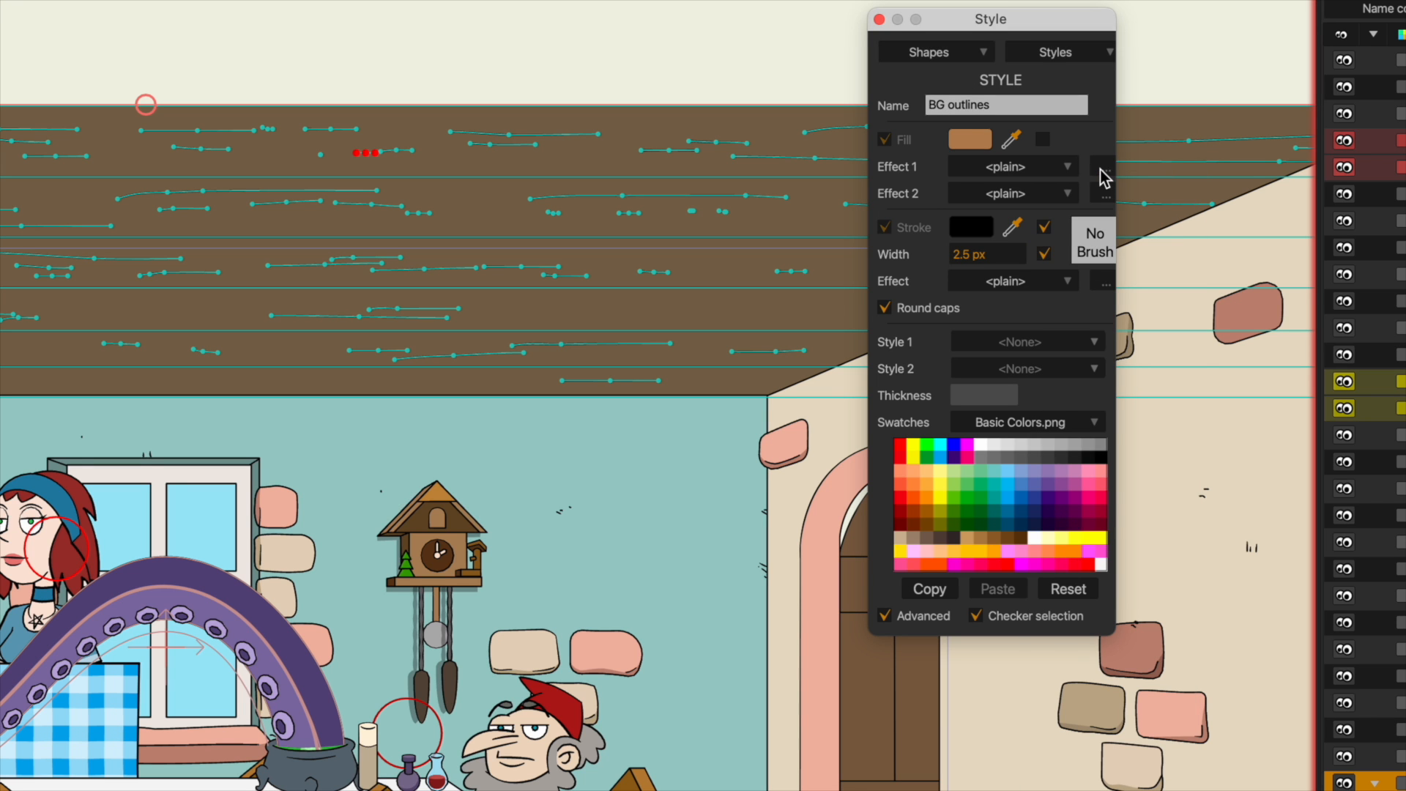
mouse_move(965, 254)
mouse_down()
mouse_move(1035, 253)
mouse_move(987, 256)
mouse_up()
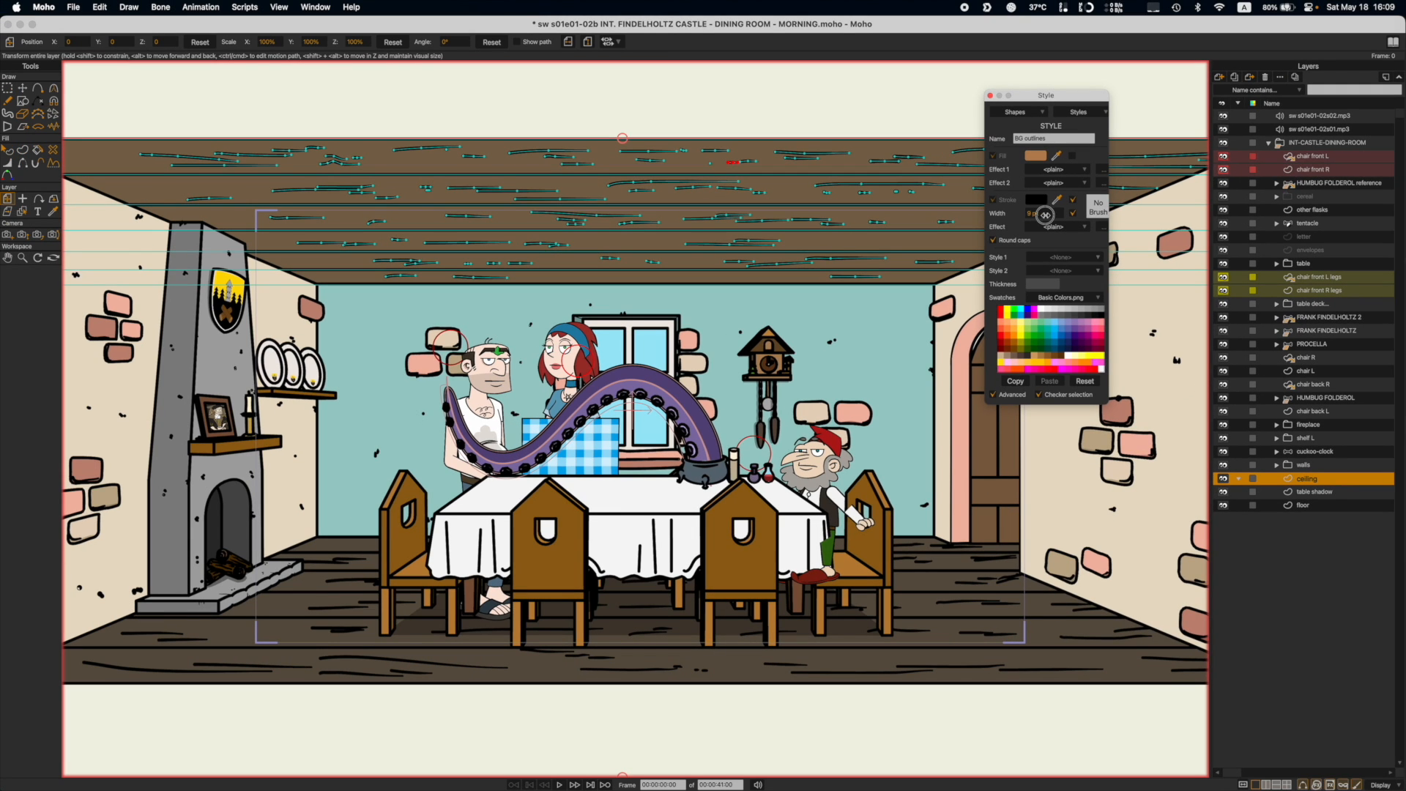
drag(1045, 215, 975, 232)
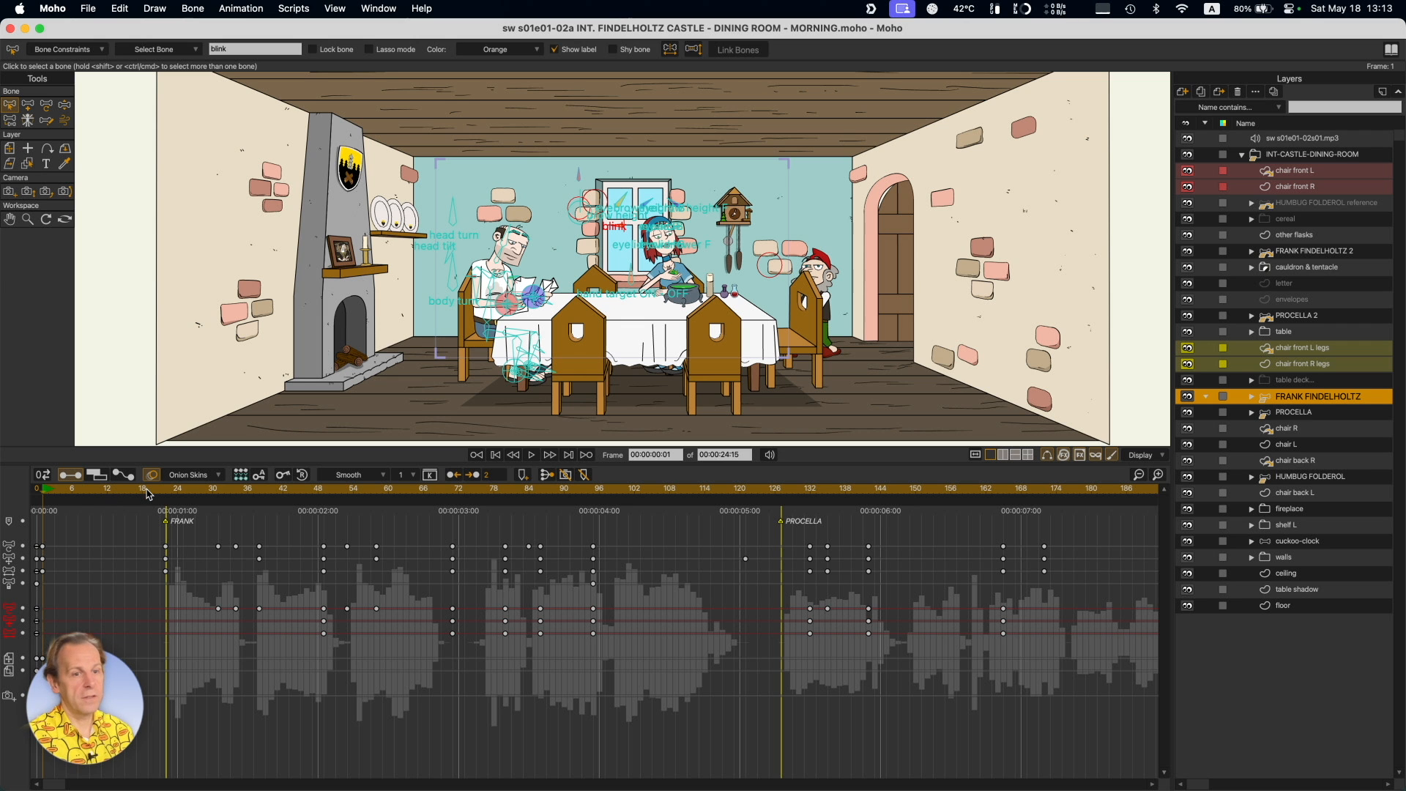
Scrub to frame 26 and orbit the workspace to examine the depth of the dining room layers.
drag(148, 489, 189, 489)
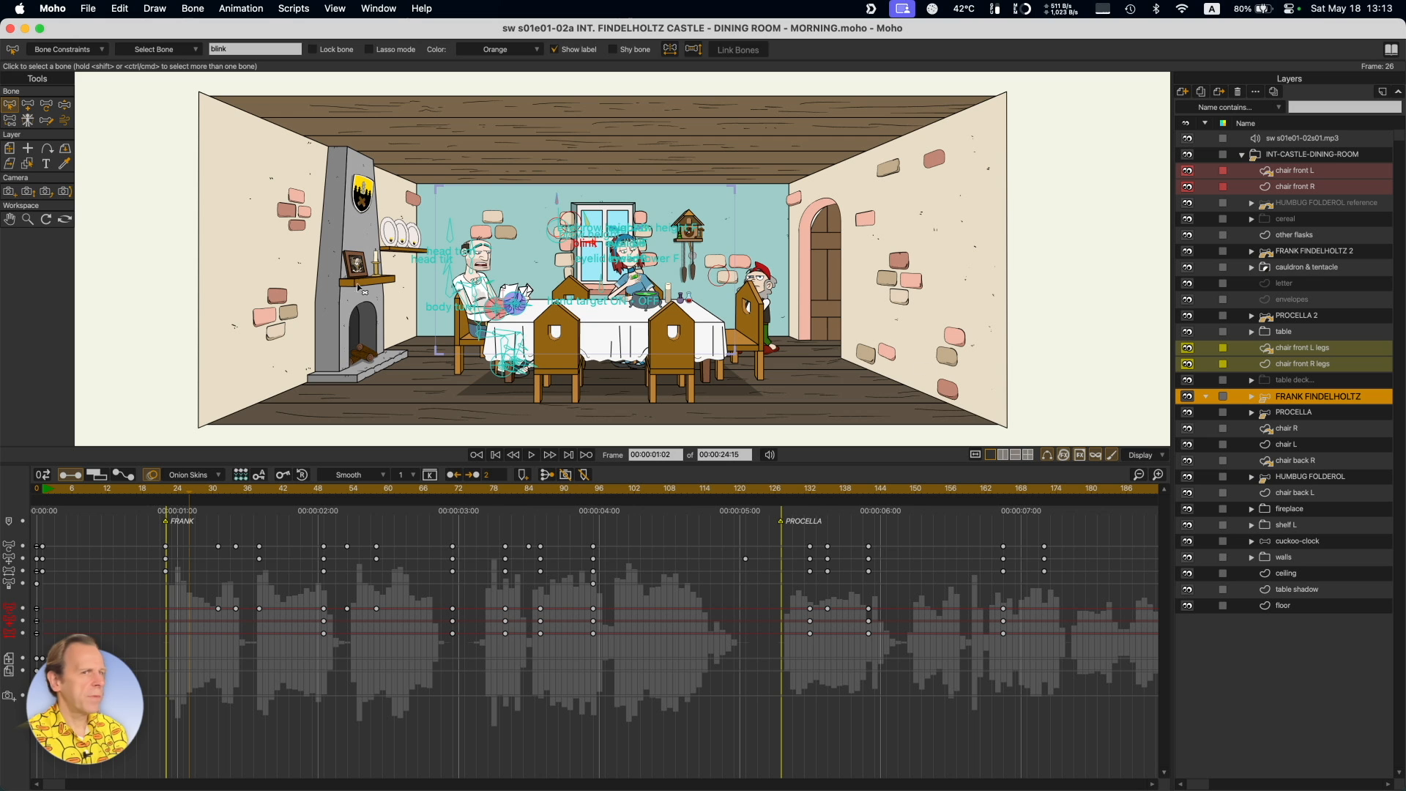
click(64, 219)
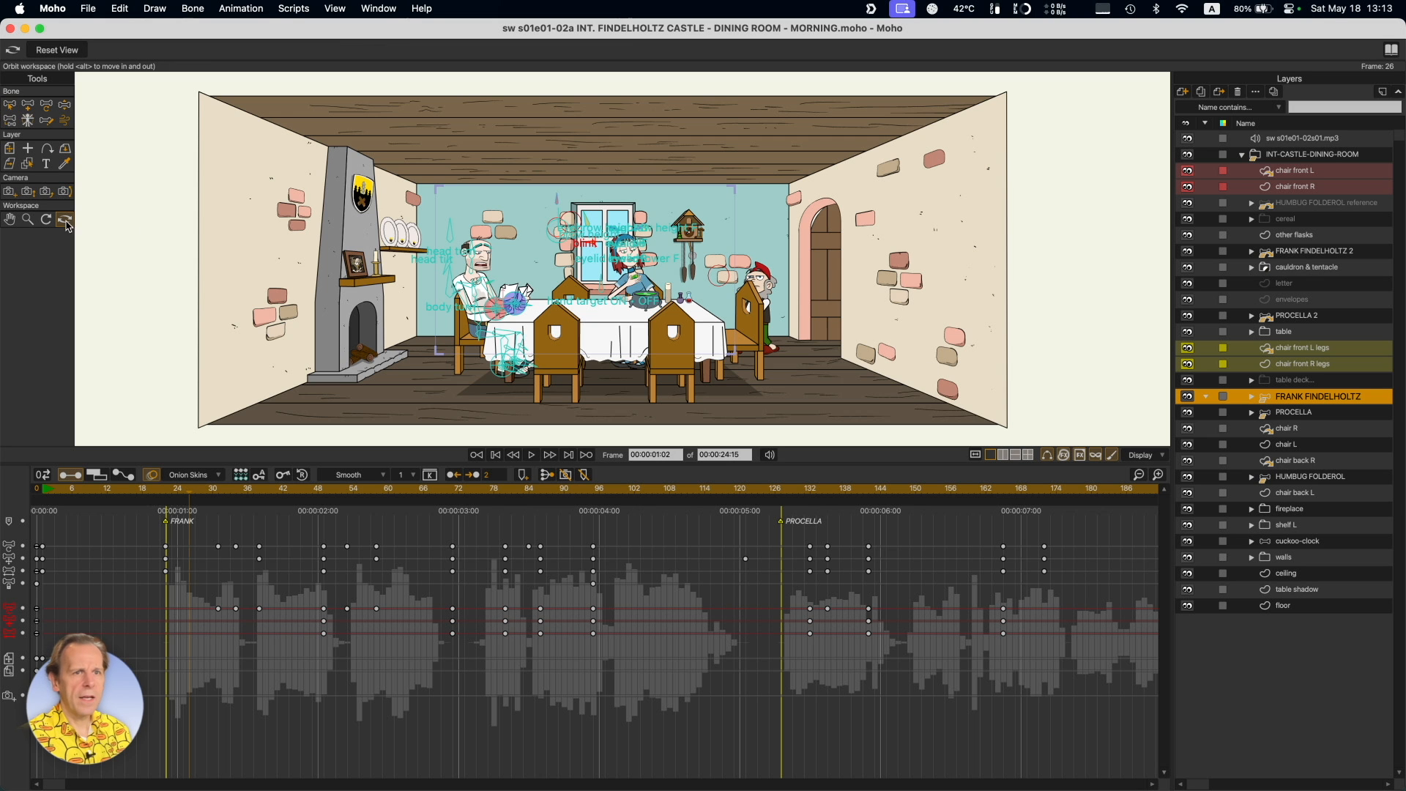
drag(875, 328, 709, 331)
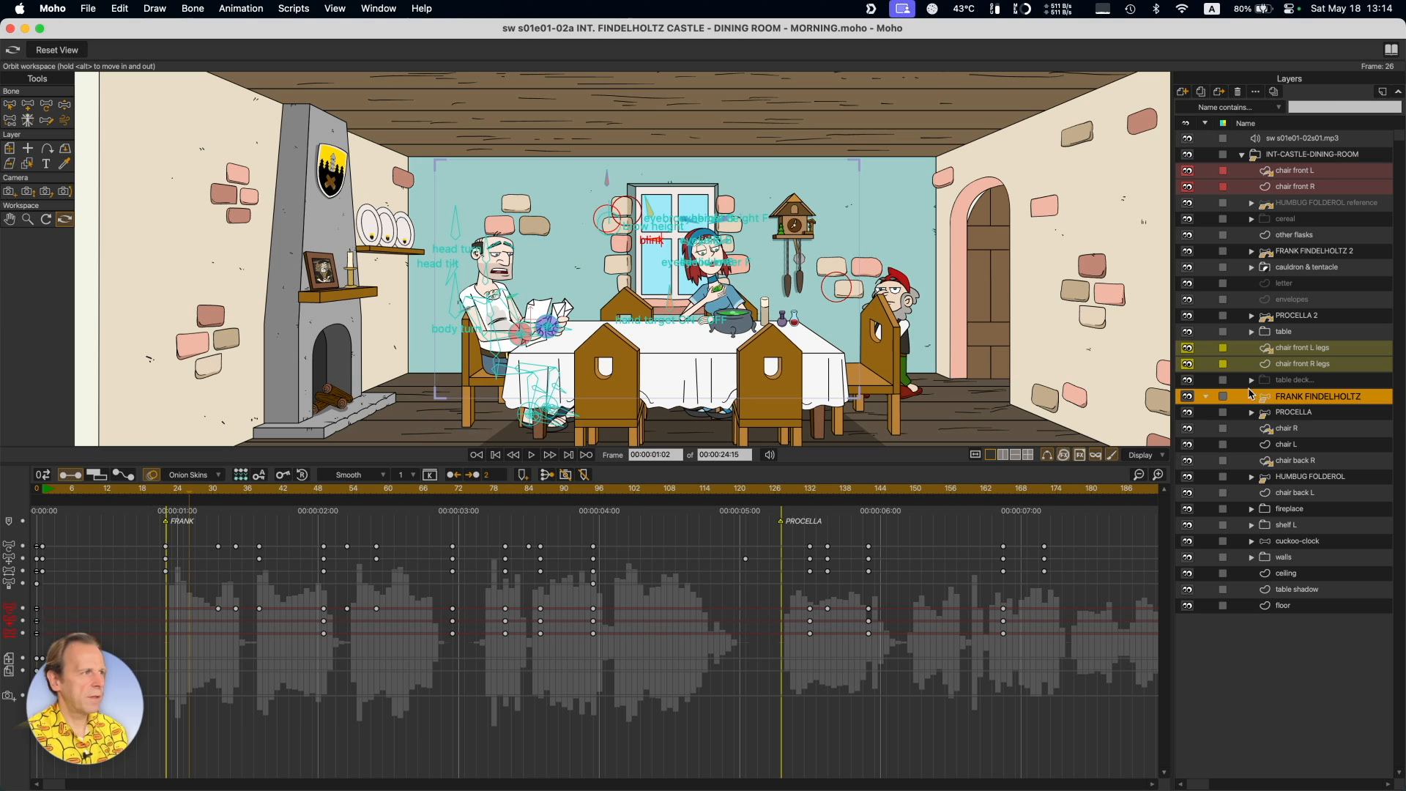
Check the depth sort settings of the INT-CASTLE-DINING-ROOM layer, including animated layer order, and close them without changes.
click(1275, 158)
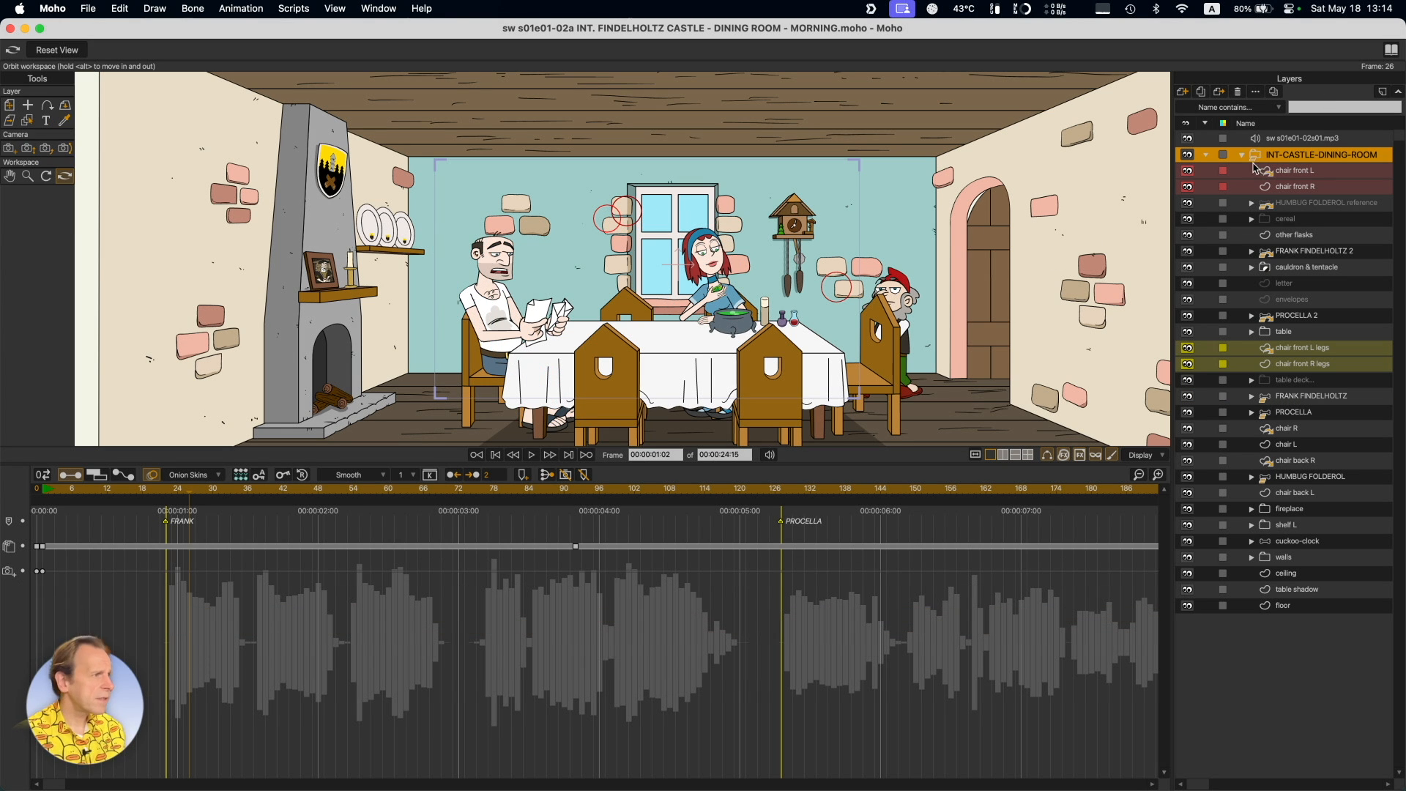
double_click(1256, 158)
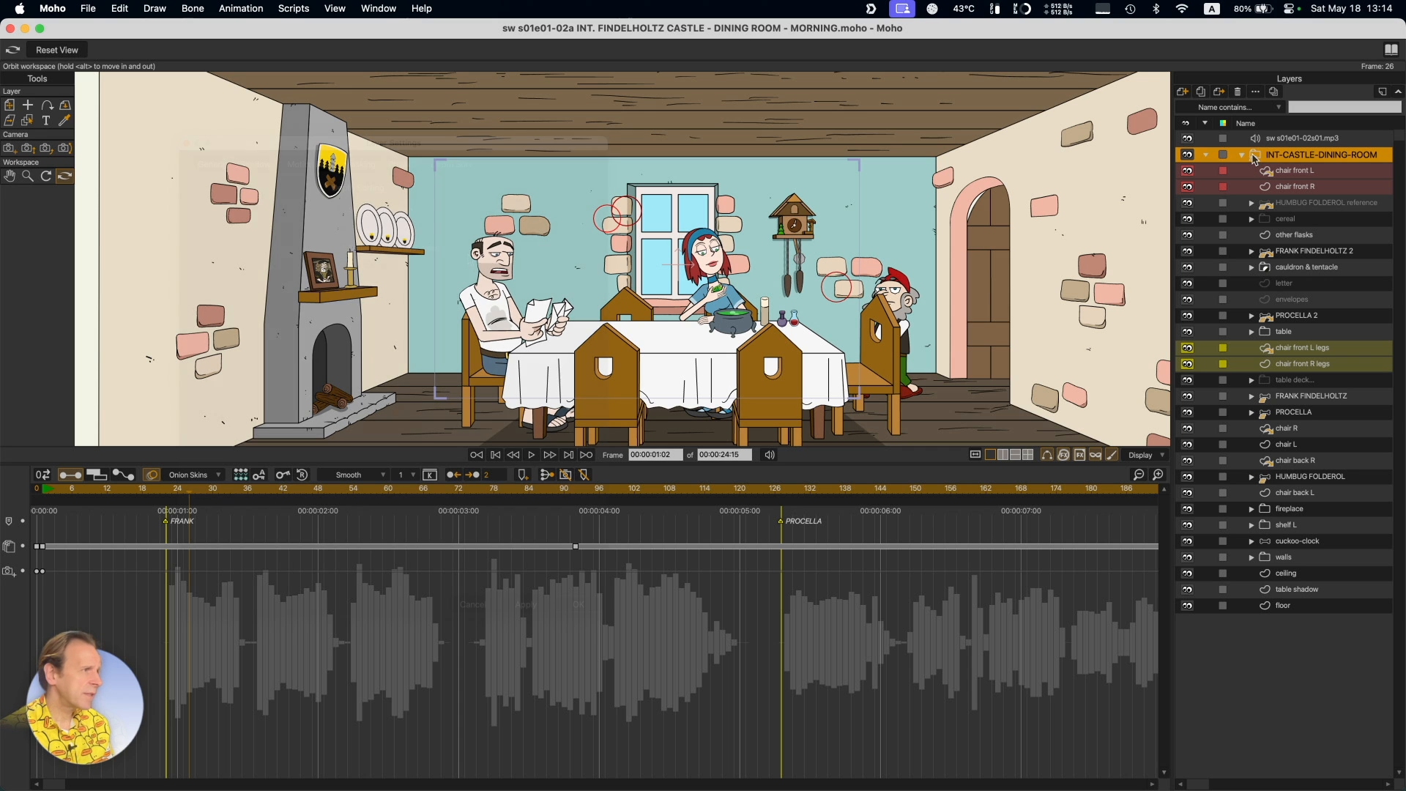
click(451, 164)
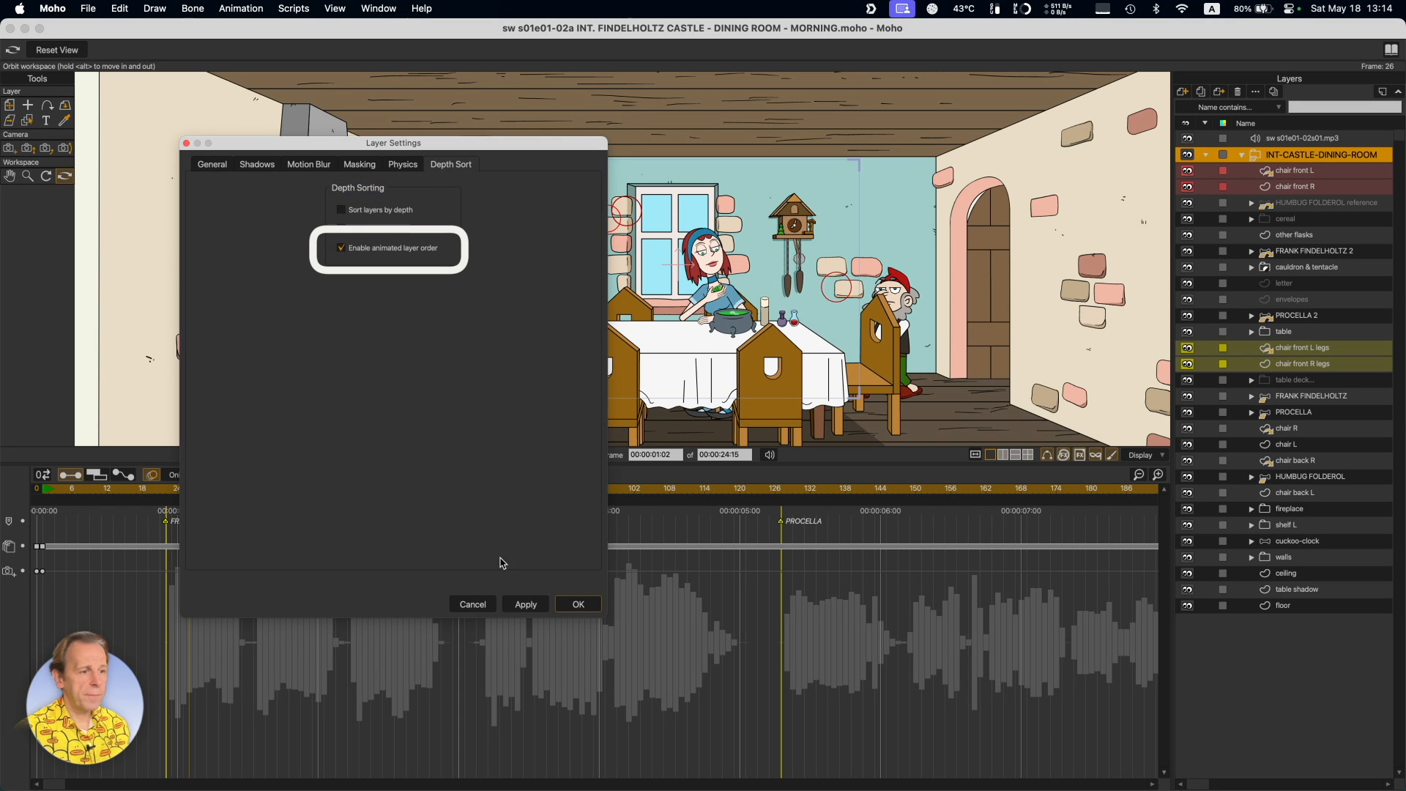
click(475, 604)
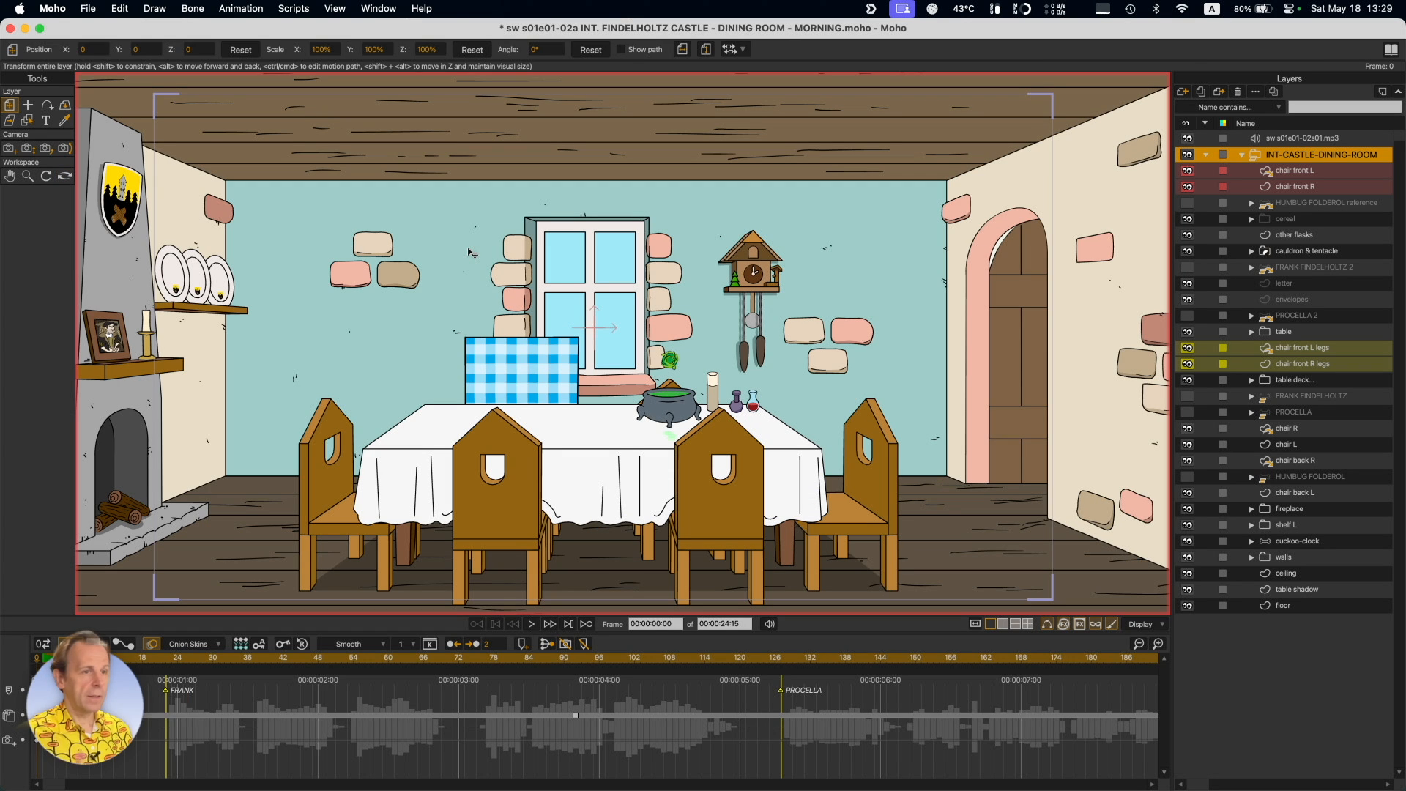
Preview frame 0 with the area outside the camera masked, and view the whole dining room set at frame 1.
key(ctrl+shift+o)
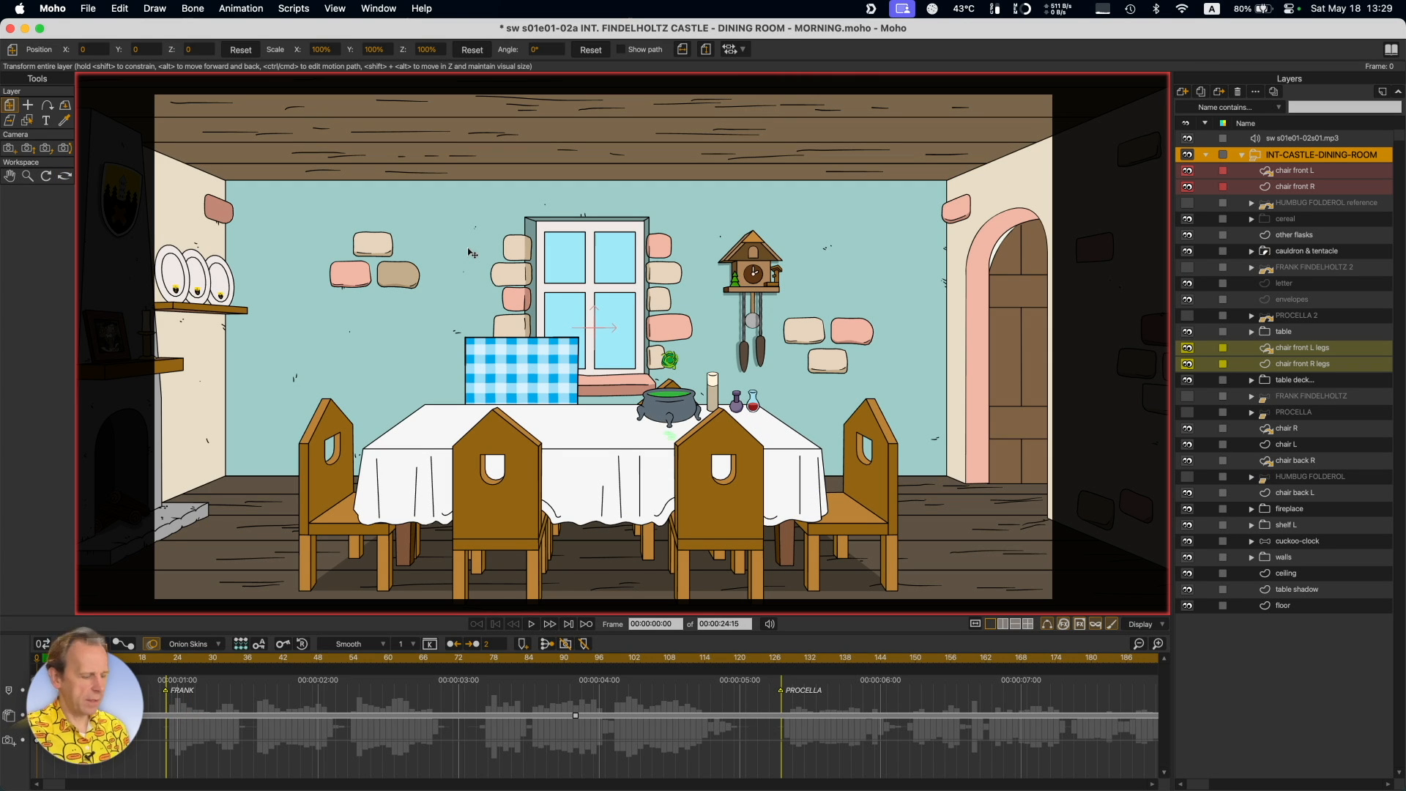
key(Right)
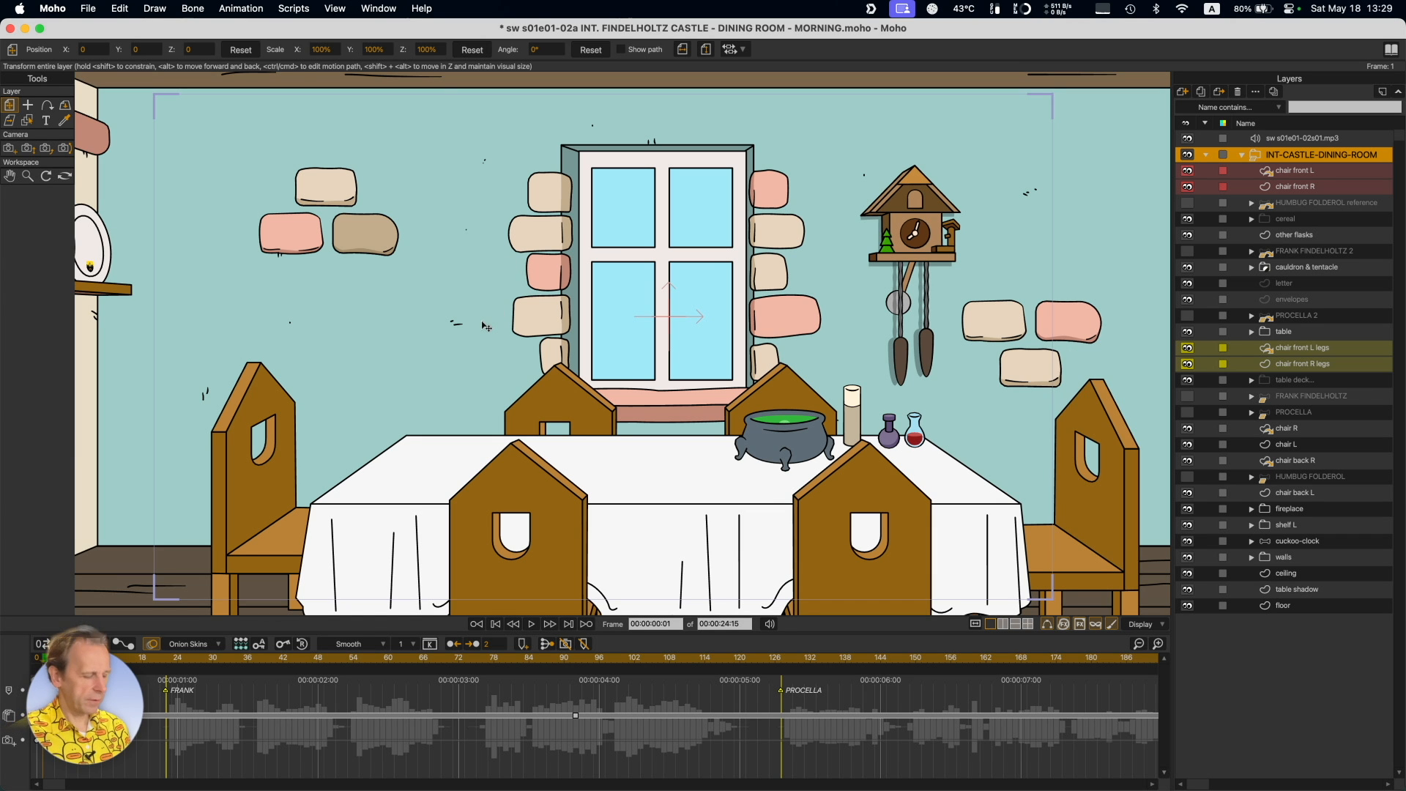
scroll(483, 325, down, 5)
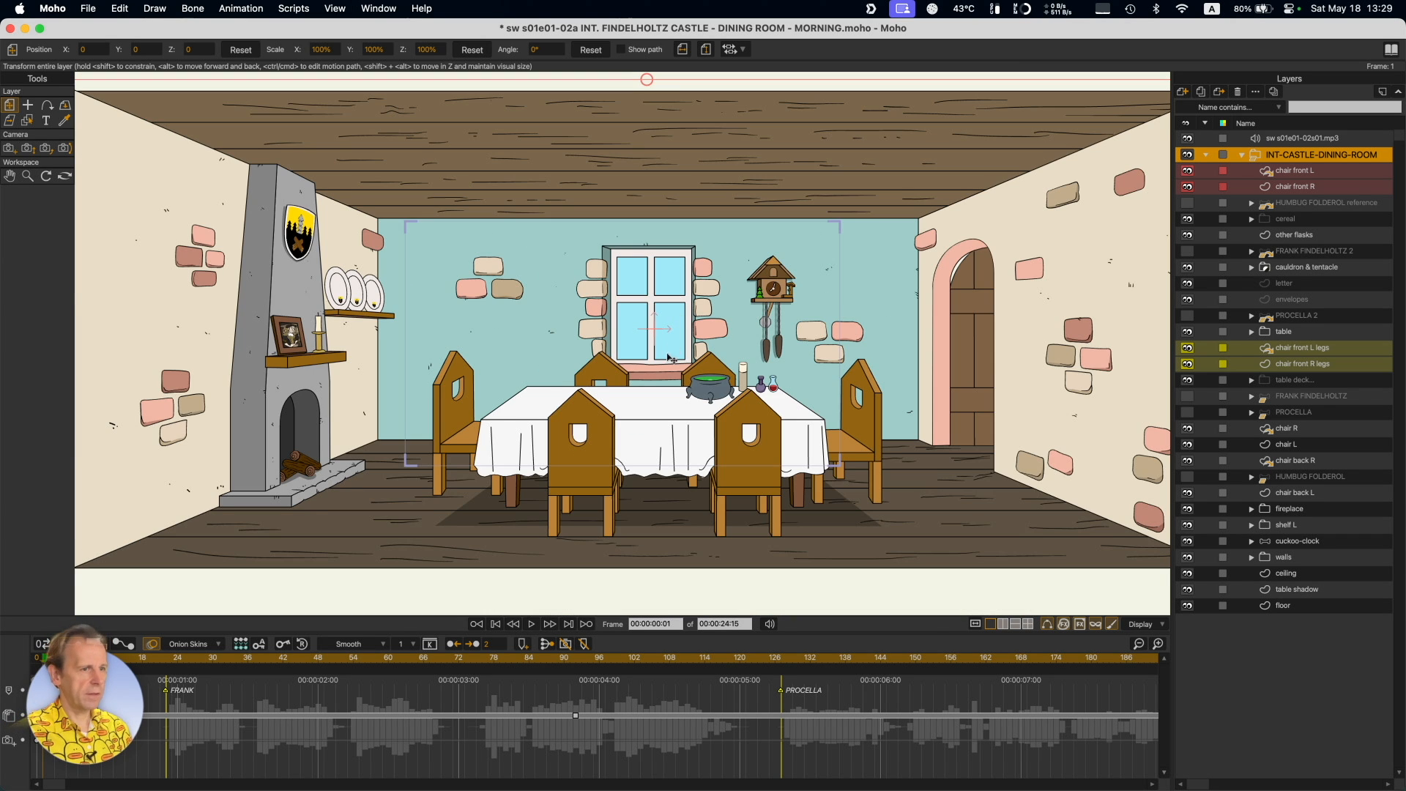
scroll(668, 358, up, 3)
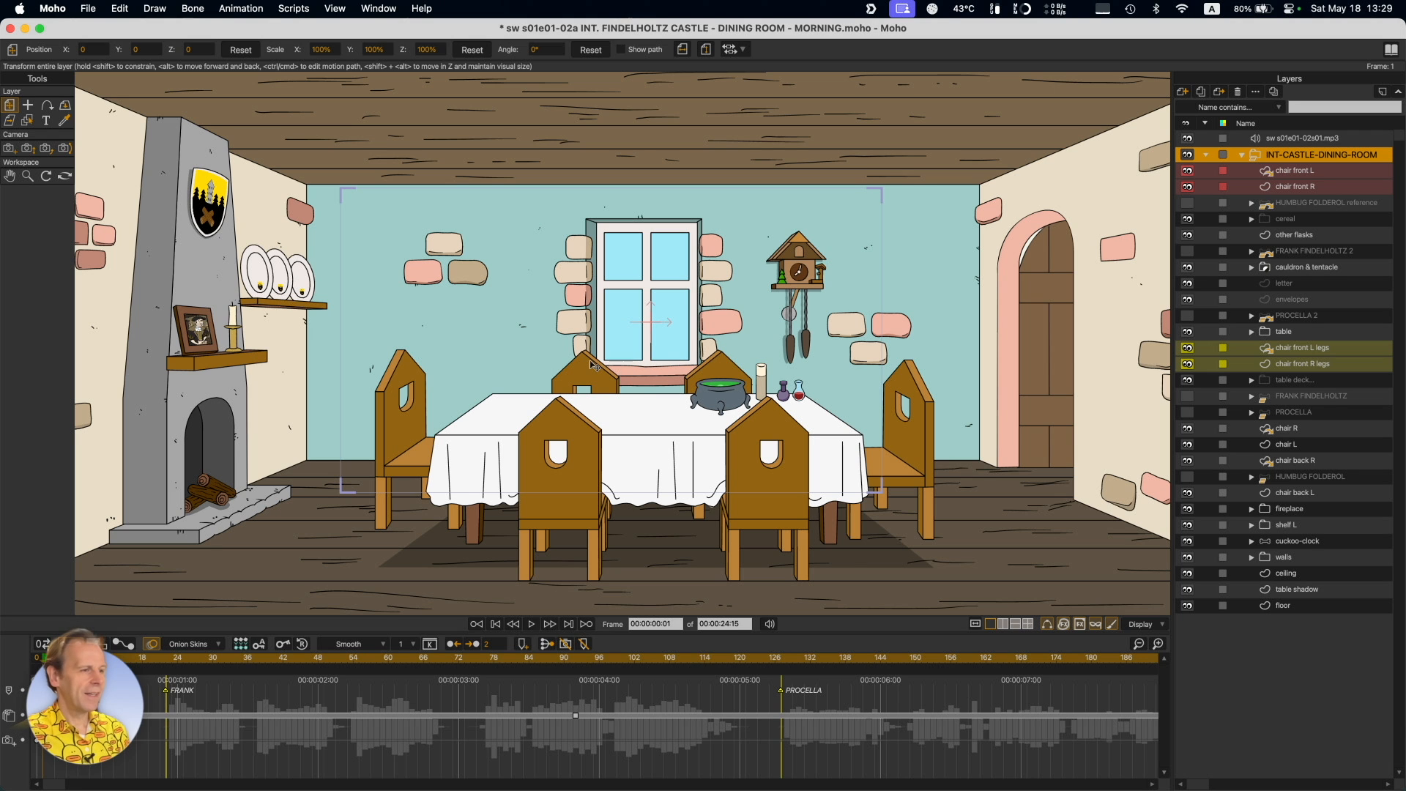
scroll(672, 412, up, 2)
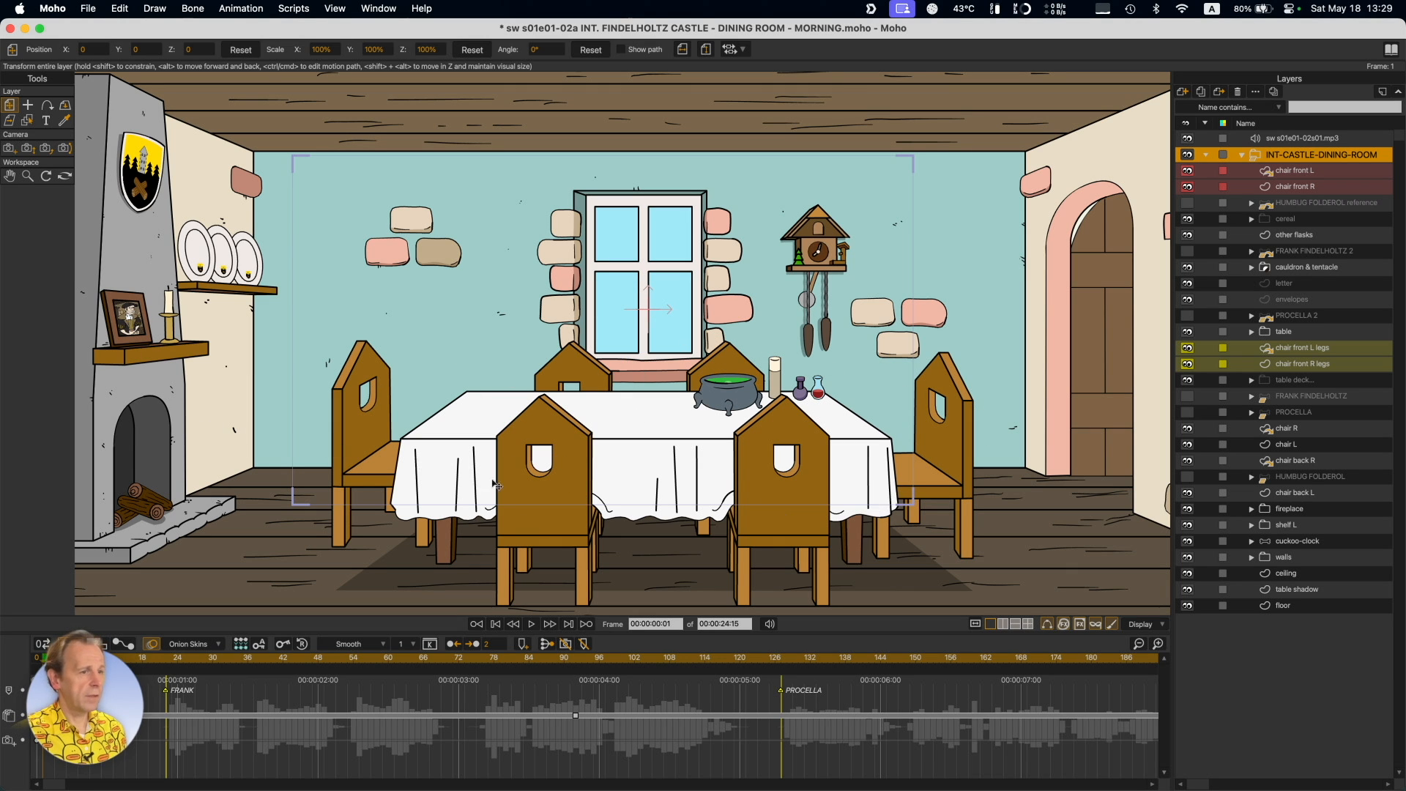
Toggle the visibility of the chair front L and chair front R layers off and back on to examine the chair parts.
scroll(666, 534, down, 5)
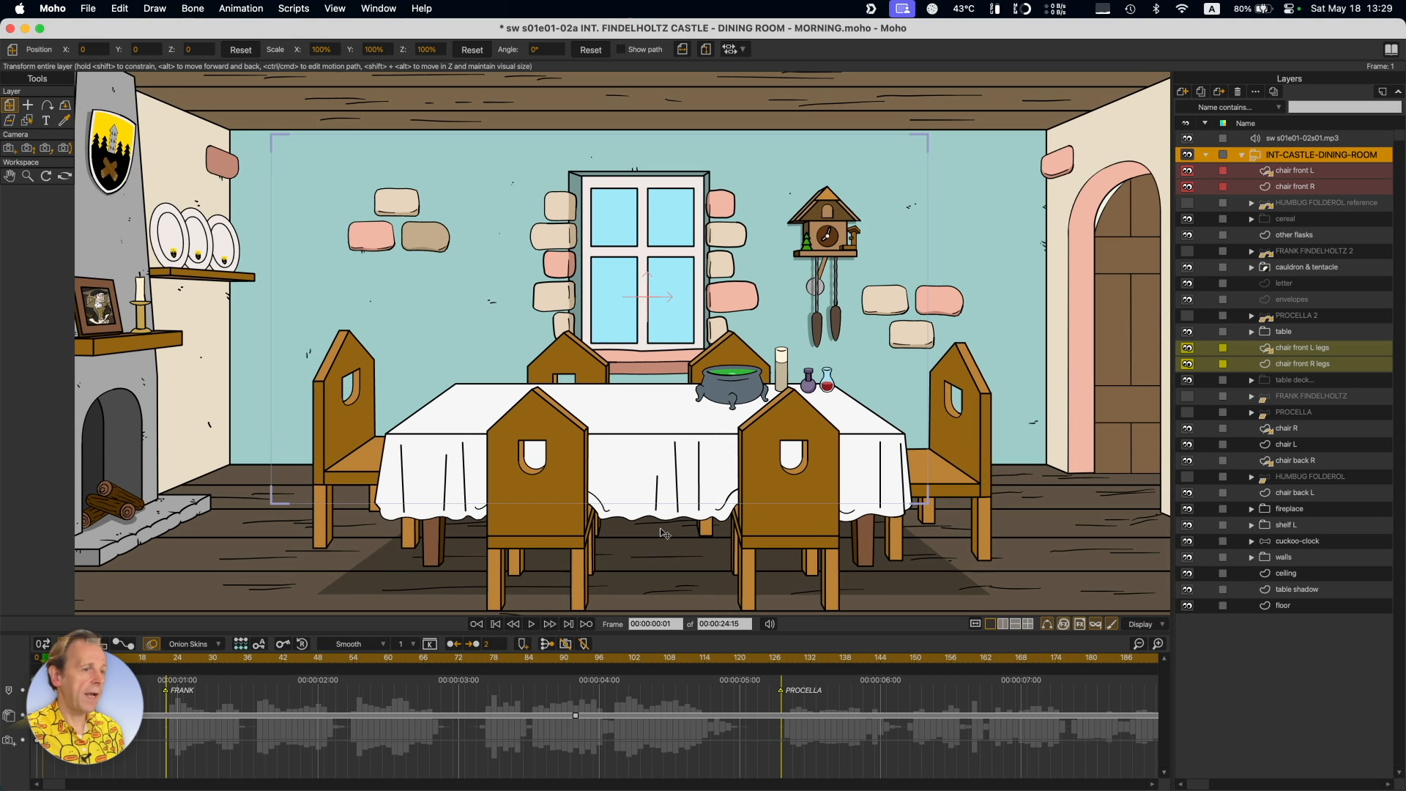
scroll(615, 359, down, 6)
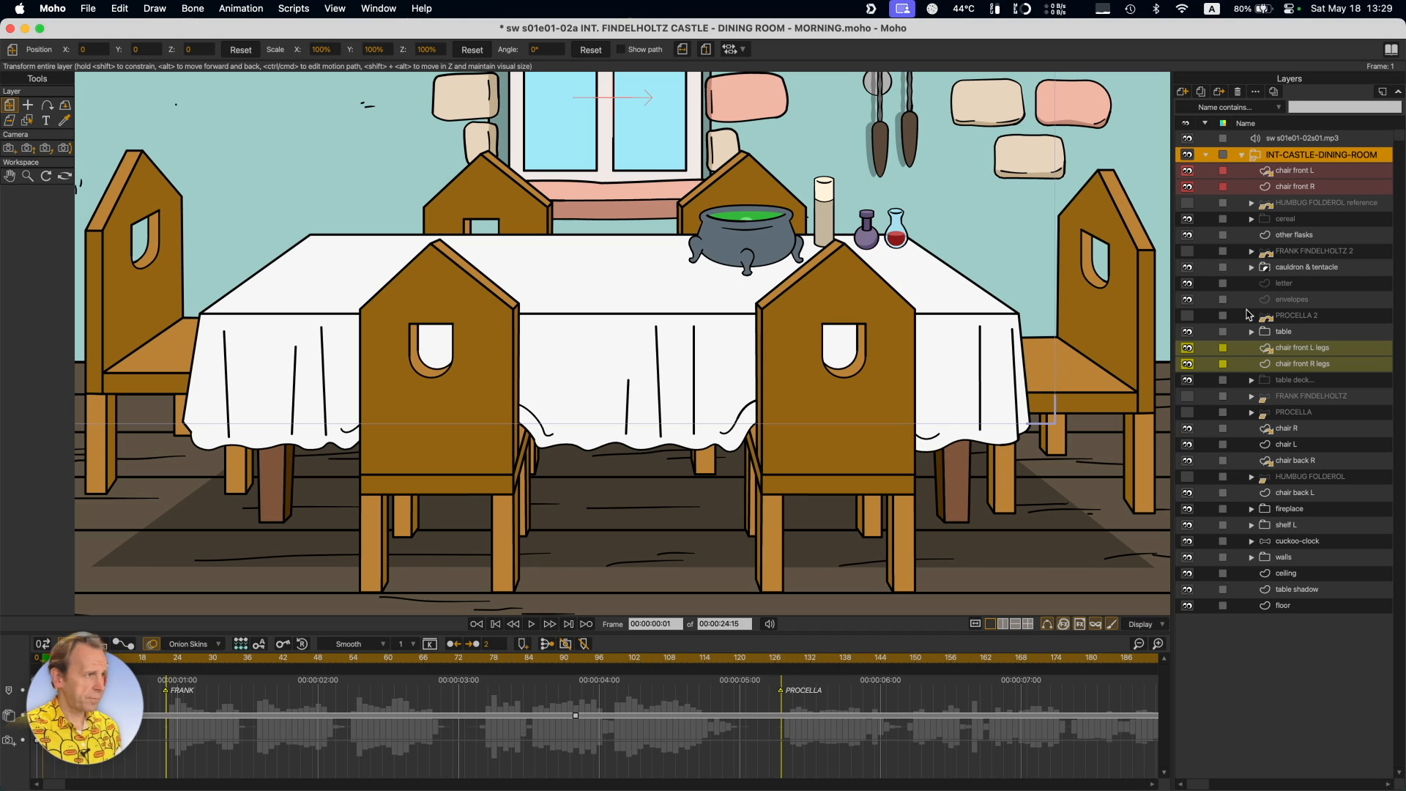
click(1187, 170)
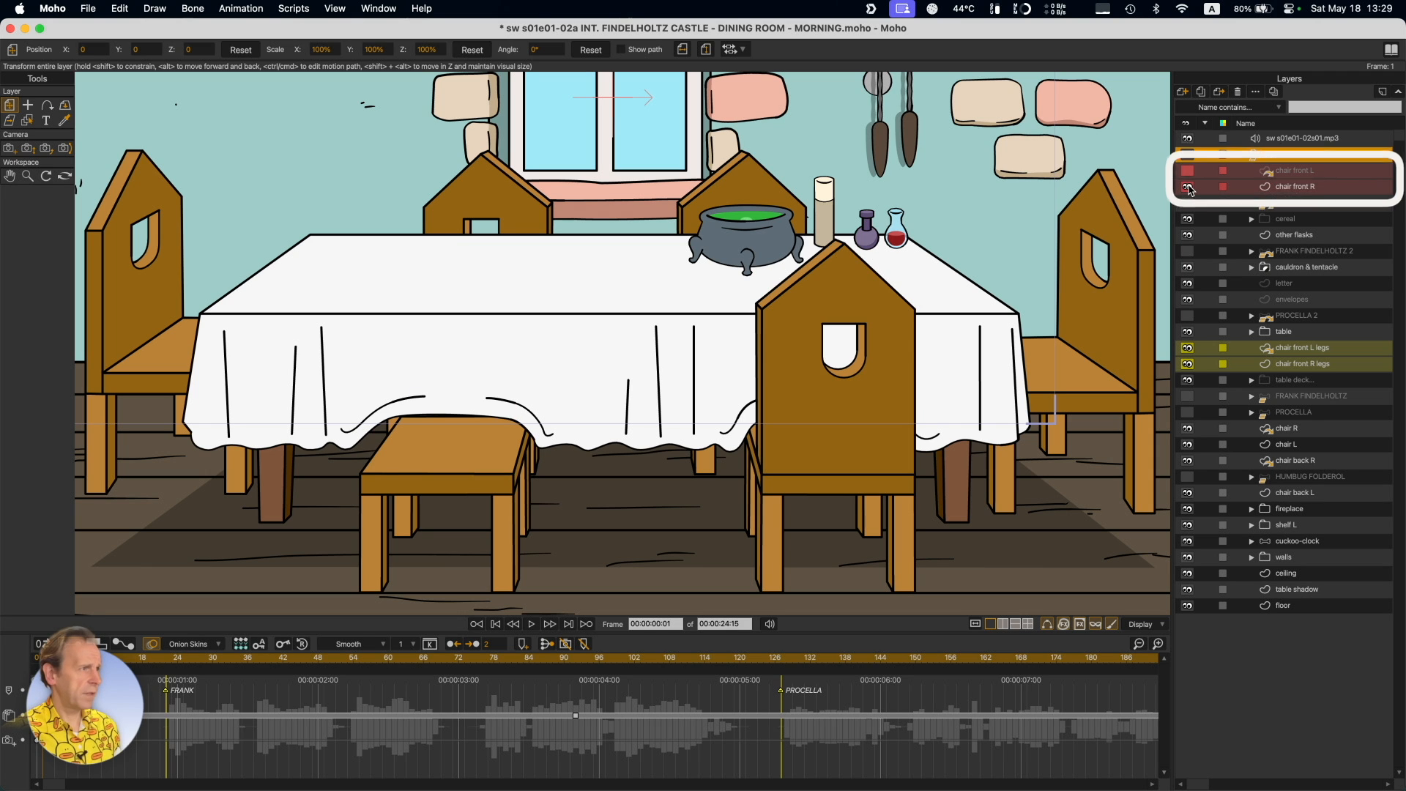
click(1188, 187)
click(1188, 186)
click(1188, 171)
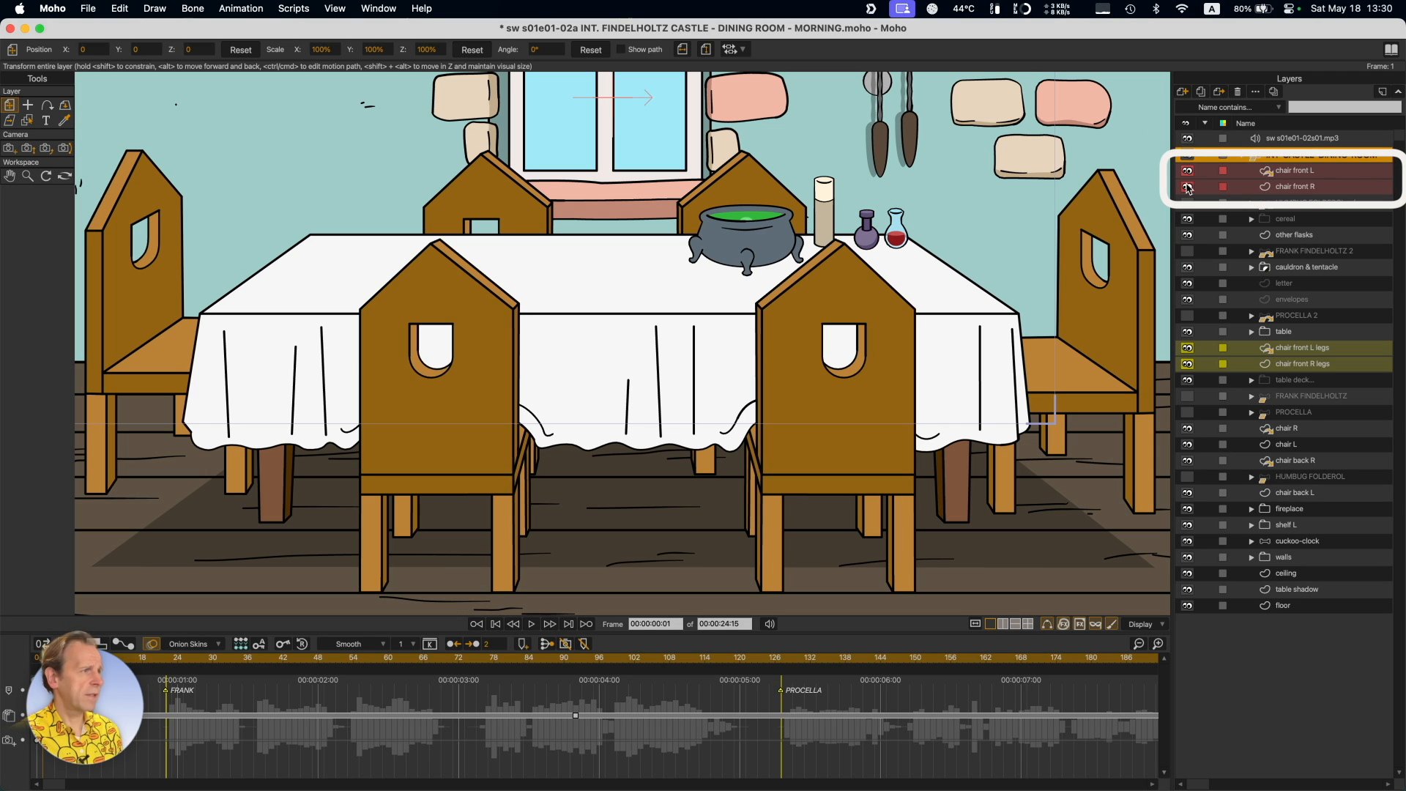
Toggle the chair front L and R layers and their separate legs layers off and on to compare the chair parts.
click(1188, 187)
click(1187, 171)
click(1188, 170)
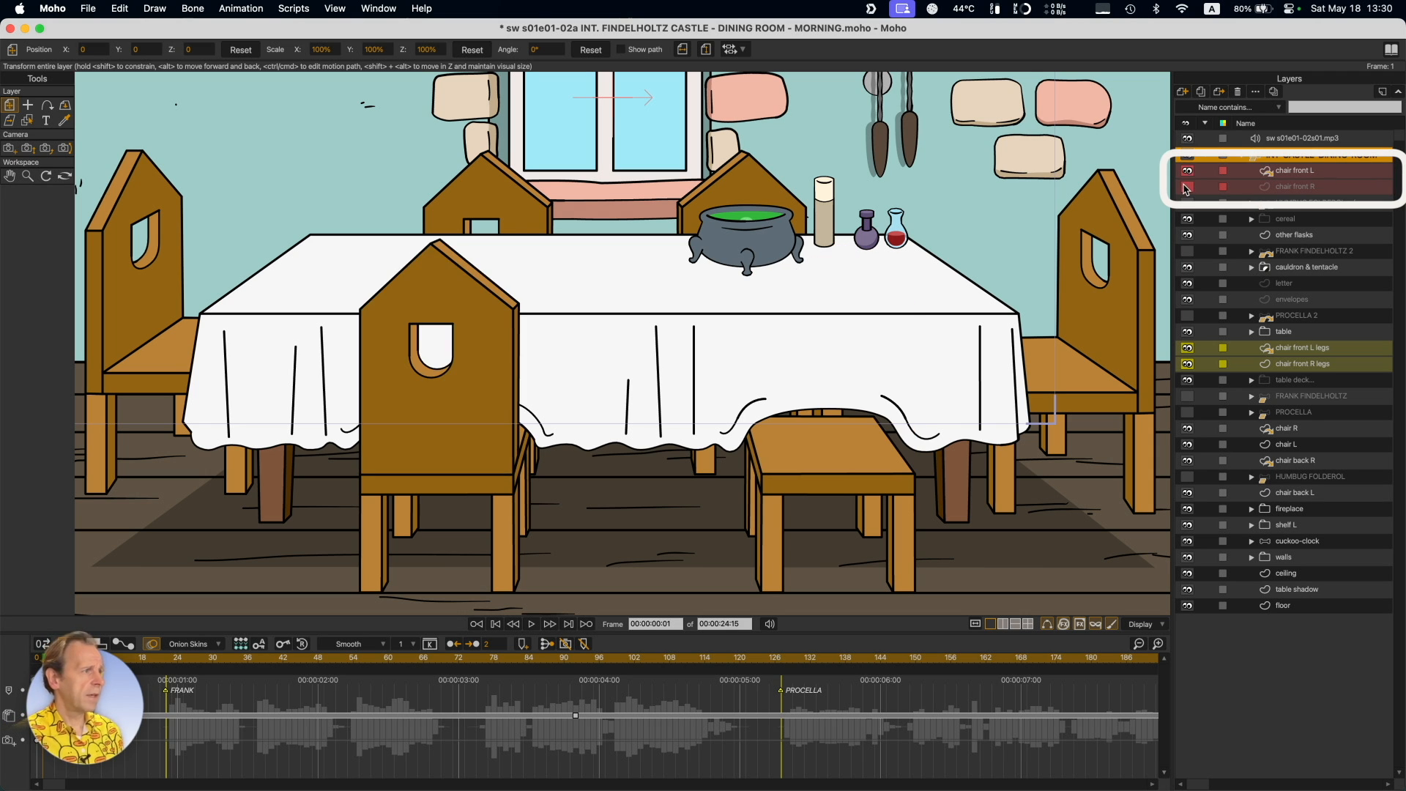
click(1188, 187)
click(1187, 348)
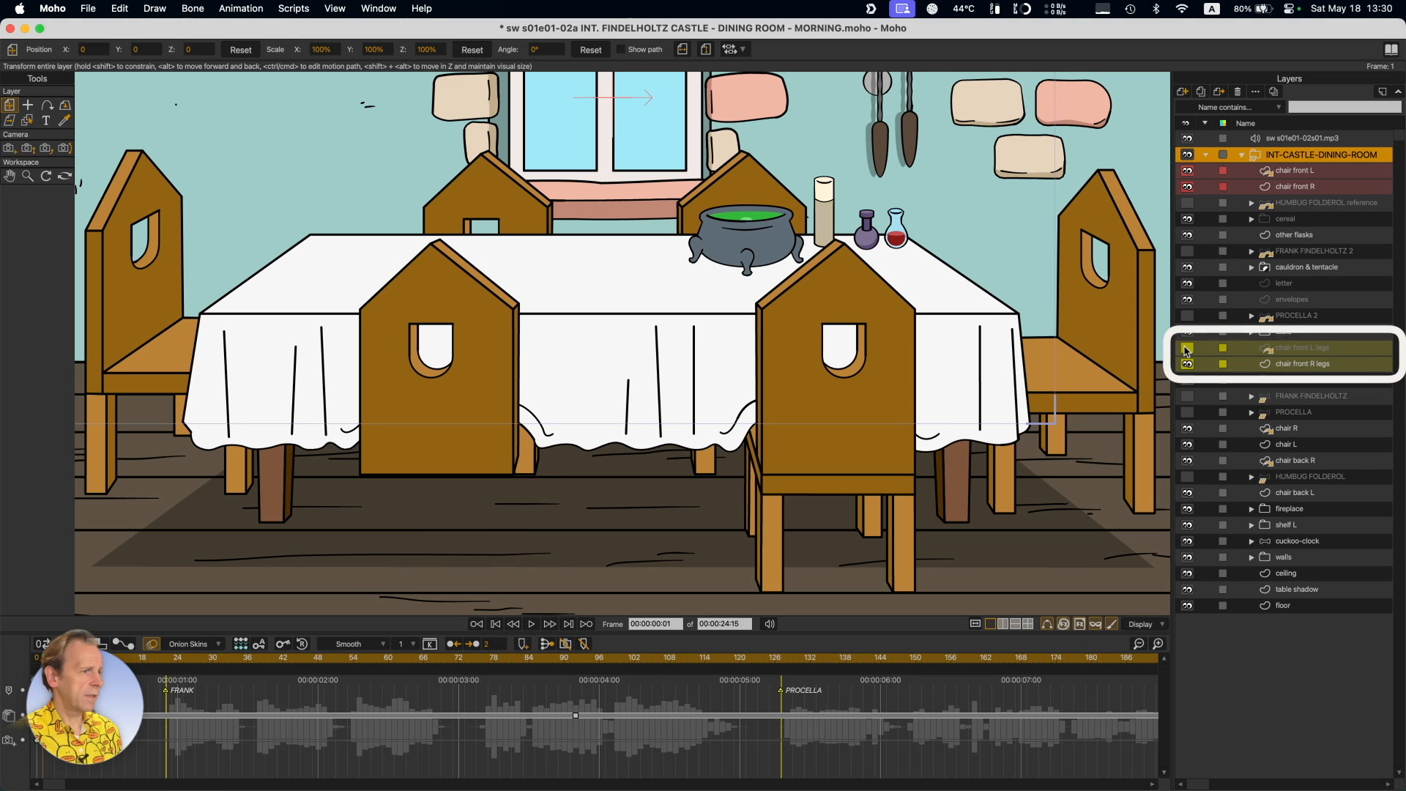
click(1187, 364)
click(1187, 364)
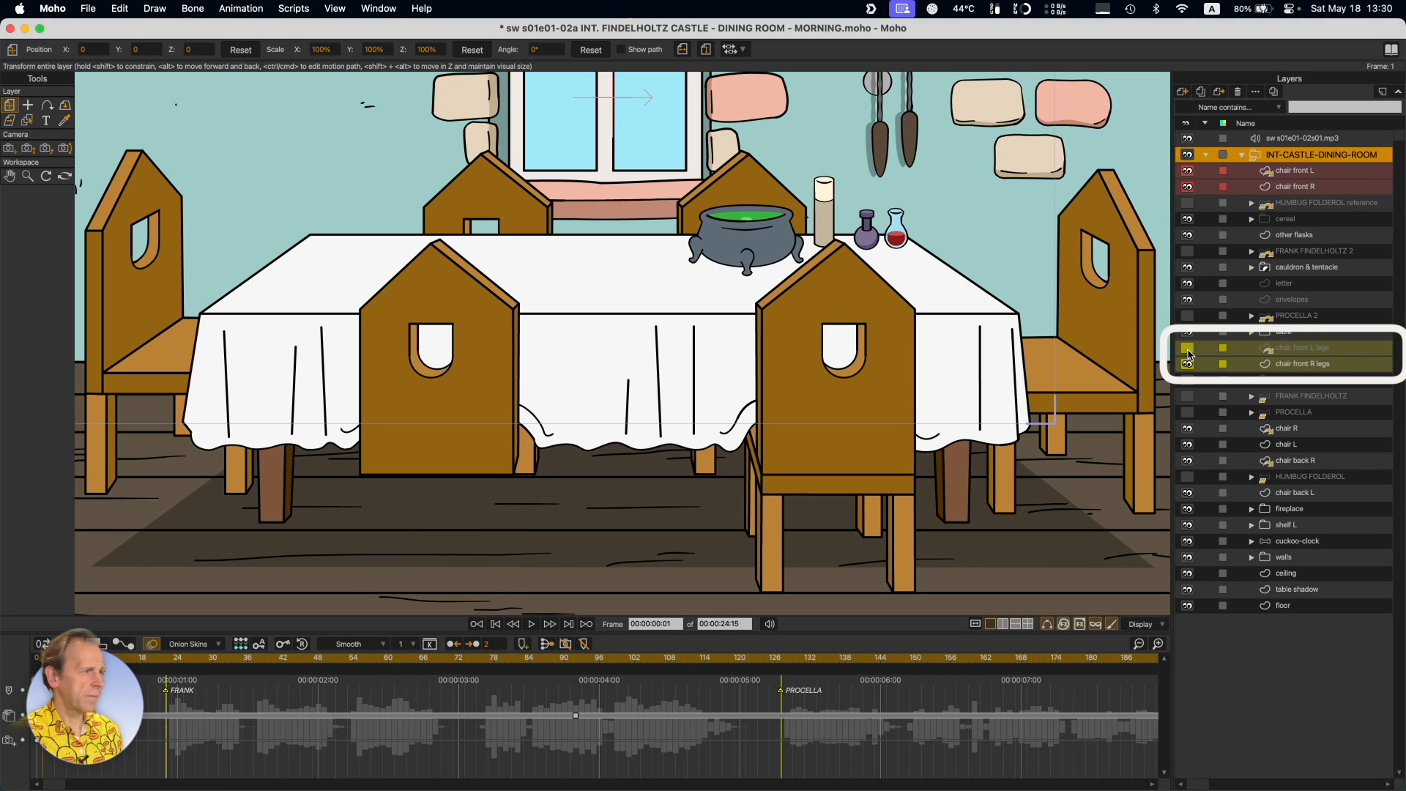
click(1188, 348)
Select the cuckoo-clock layer at frame 0 and test the bones of its weights, pendulum and clock hands with Manipulate Bones.
scroll(656, 455, down, 3)
scroll(681, 431, down, 4)
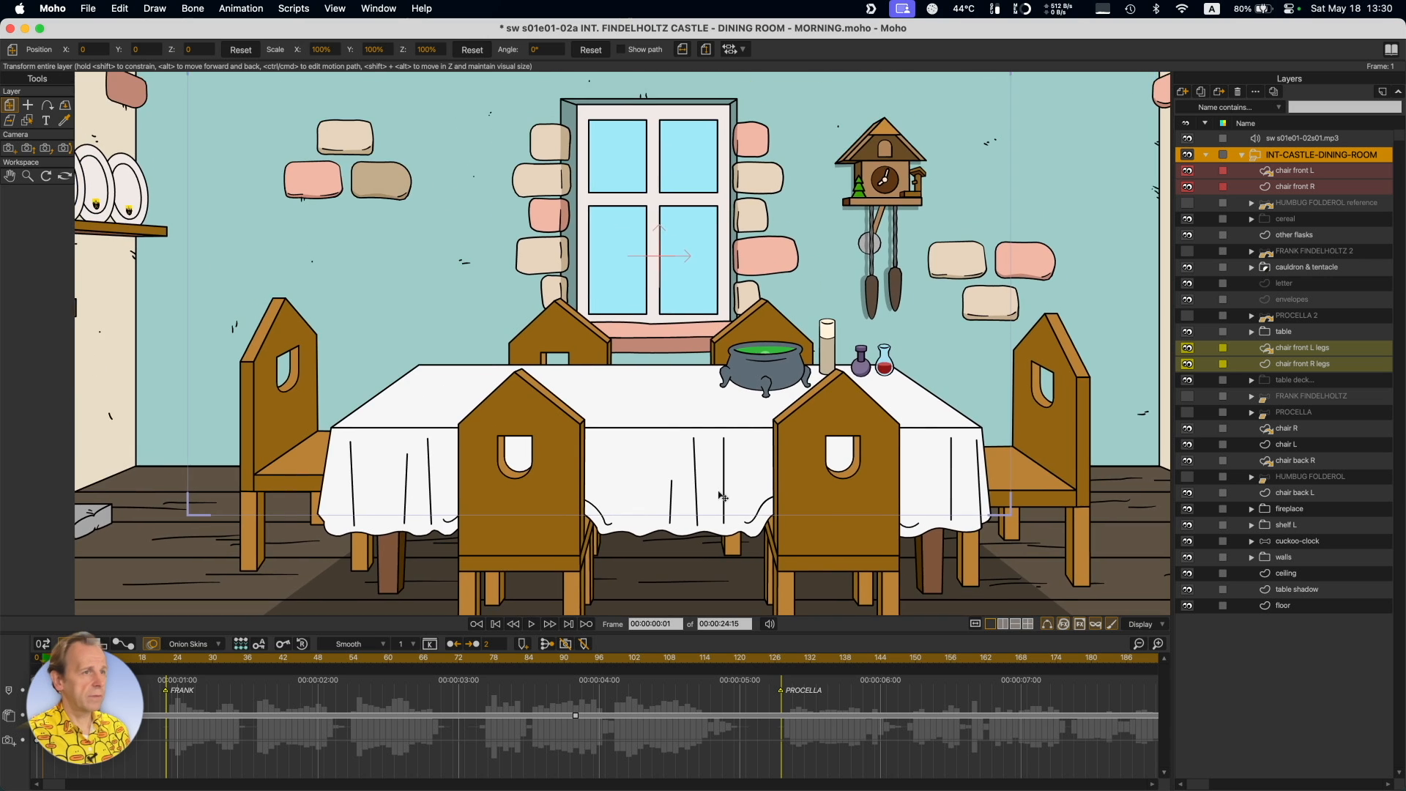
scroll(754, 436, up, 2)
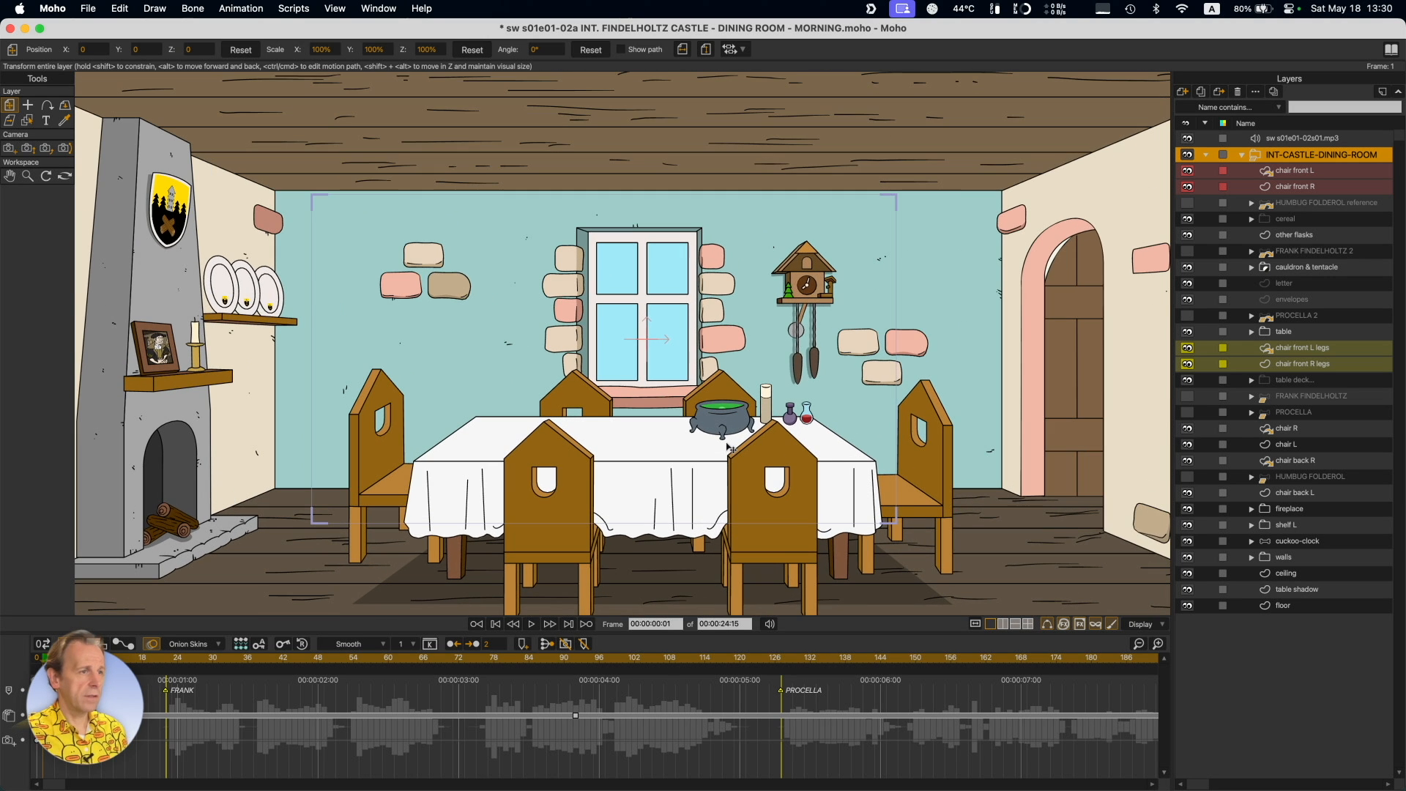
click(1299, 543)
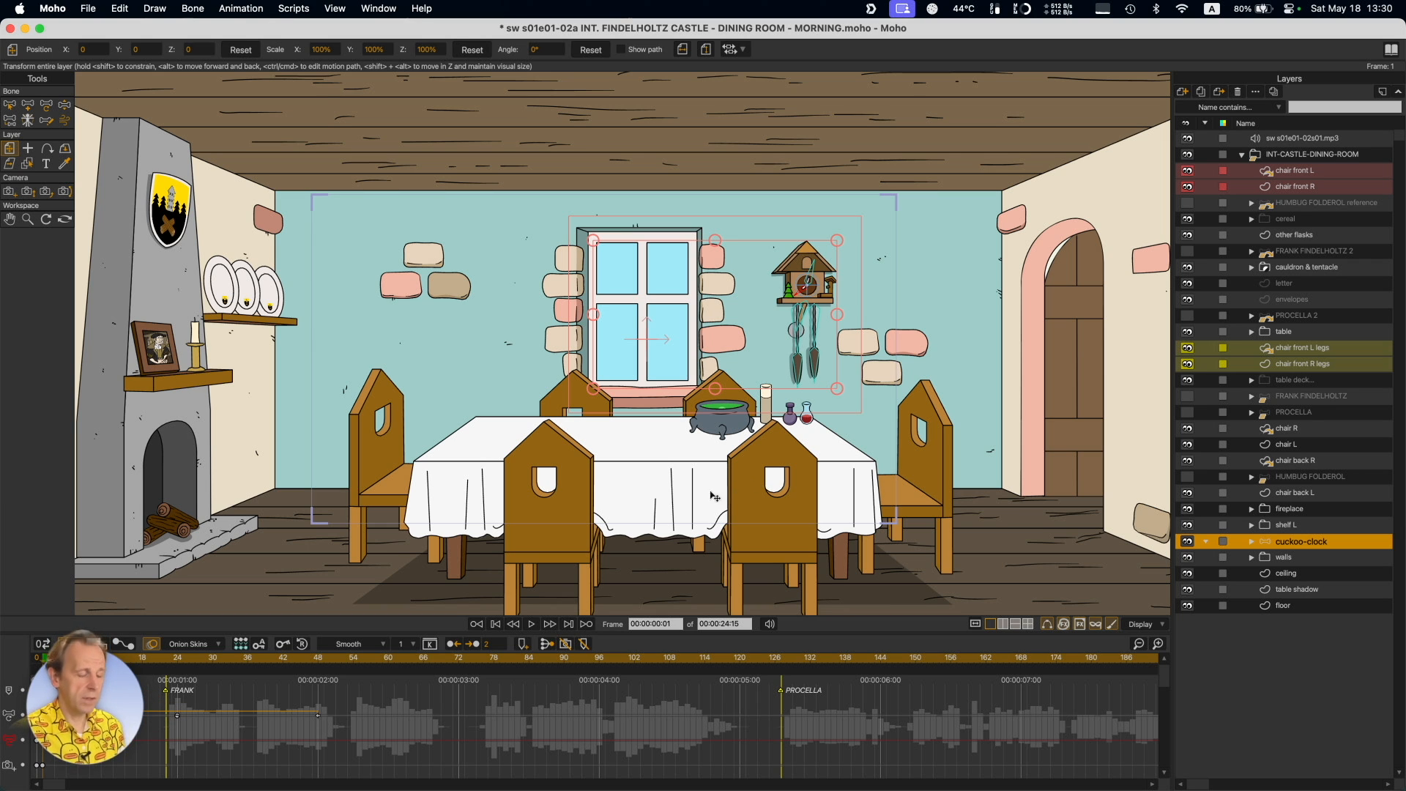
key(Left)
scroll(731, 328, up, 10)
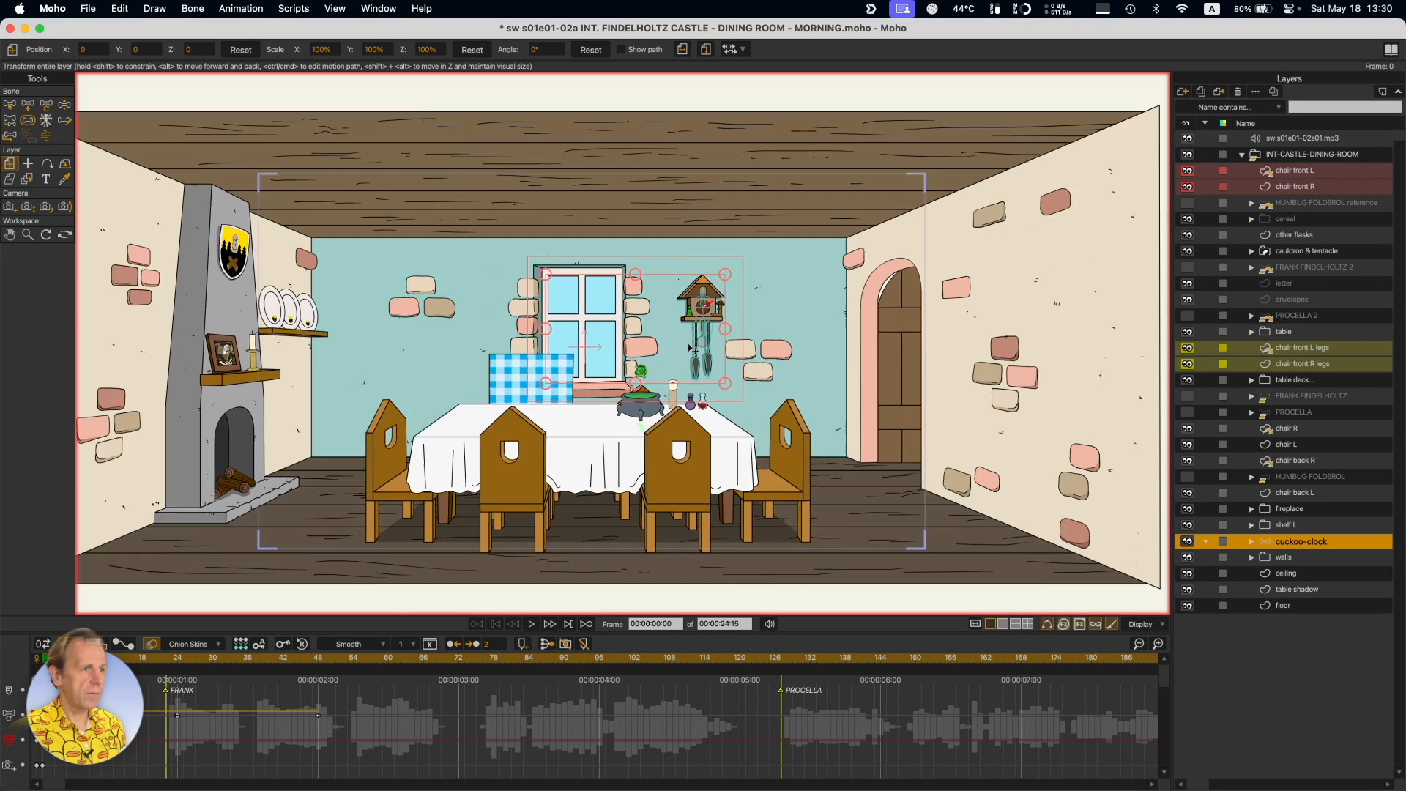
drag(733, 329, 574, 352)
scroll(710, 384, down, 2)
key(z)
drag(765, 418, 762, 421)
click(698, 505)
drag(698, 506, 670, 513)
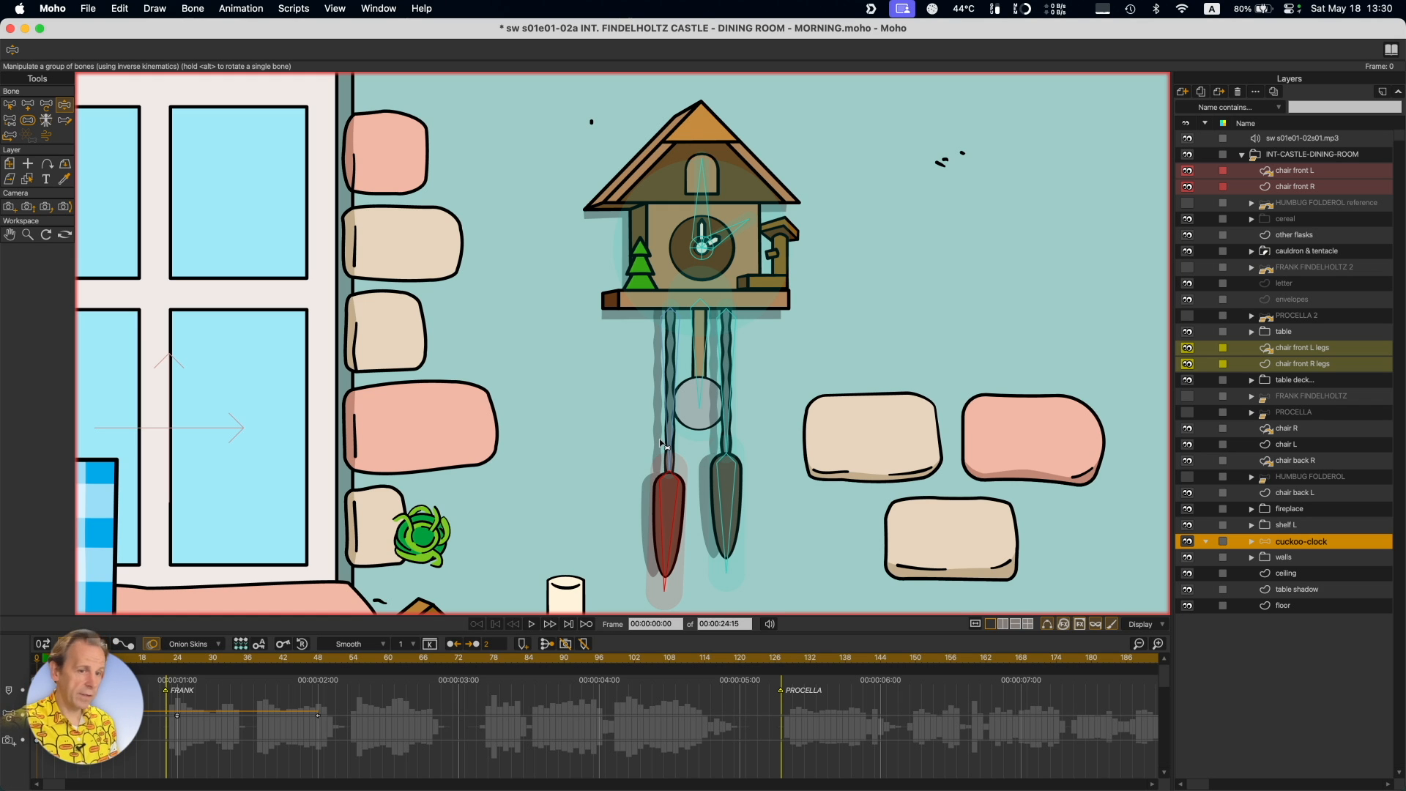
drag(749, 220, 661, 237)
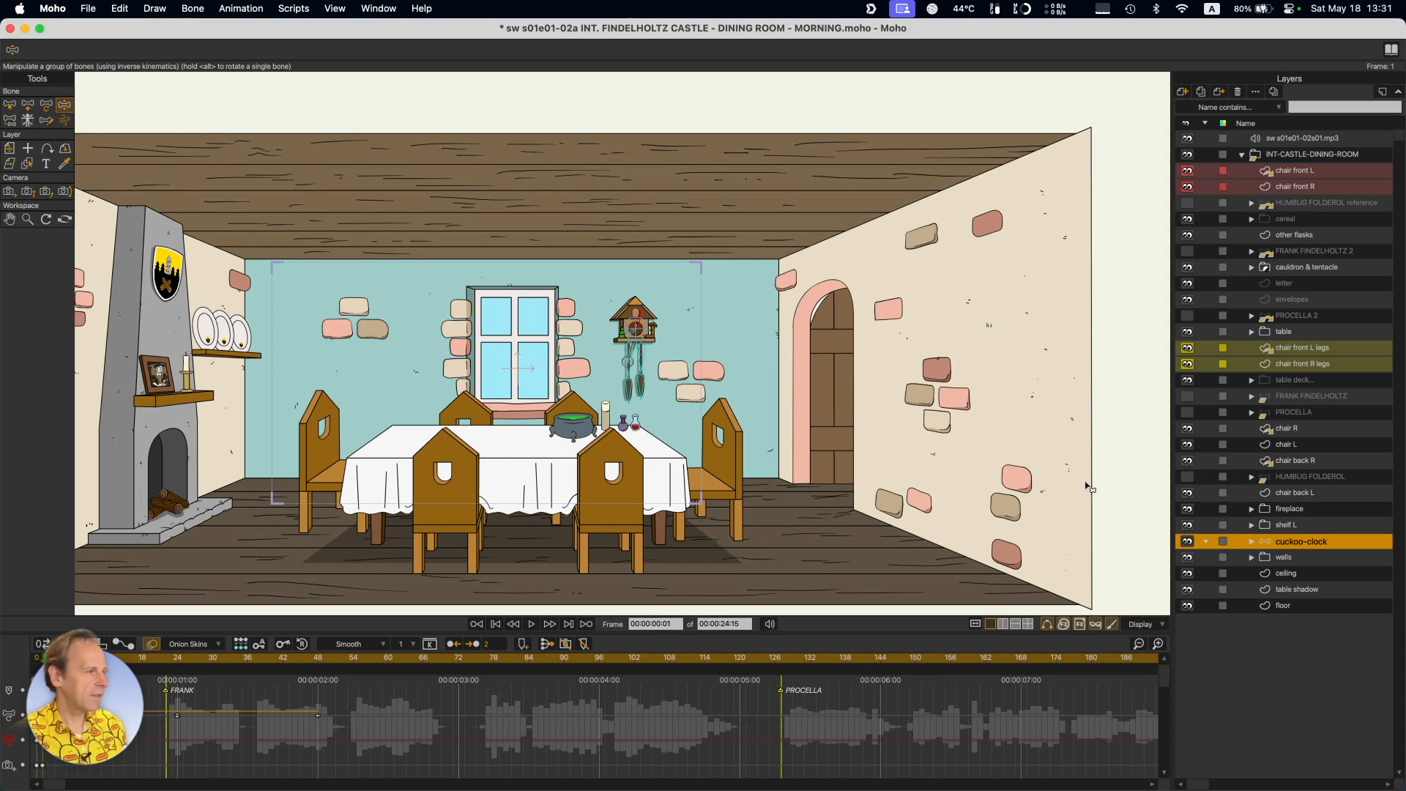
Show the HUMBUG FOLDEROL, PROCELLA and FRANK FINDELHOLTZ layers in the dining room at frame 1.
click(1188, 476)
click(1187, 412)
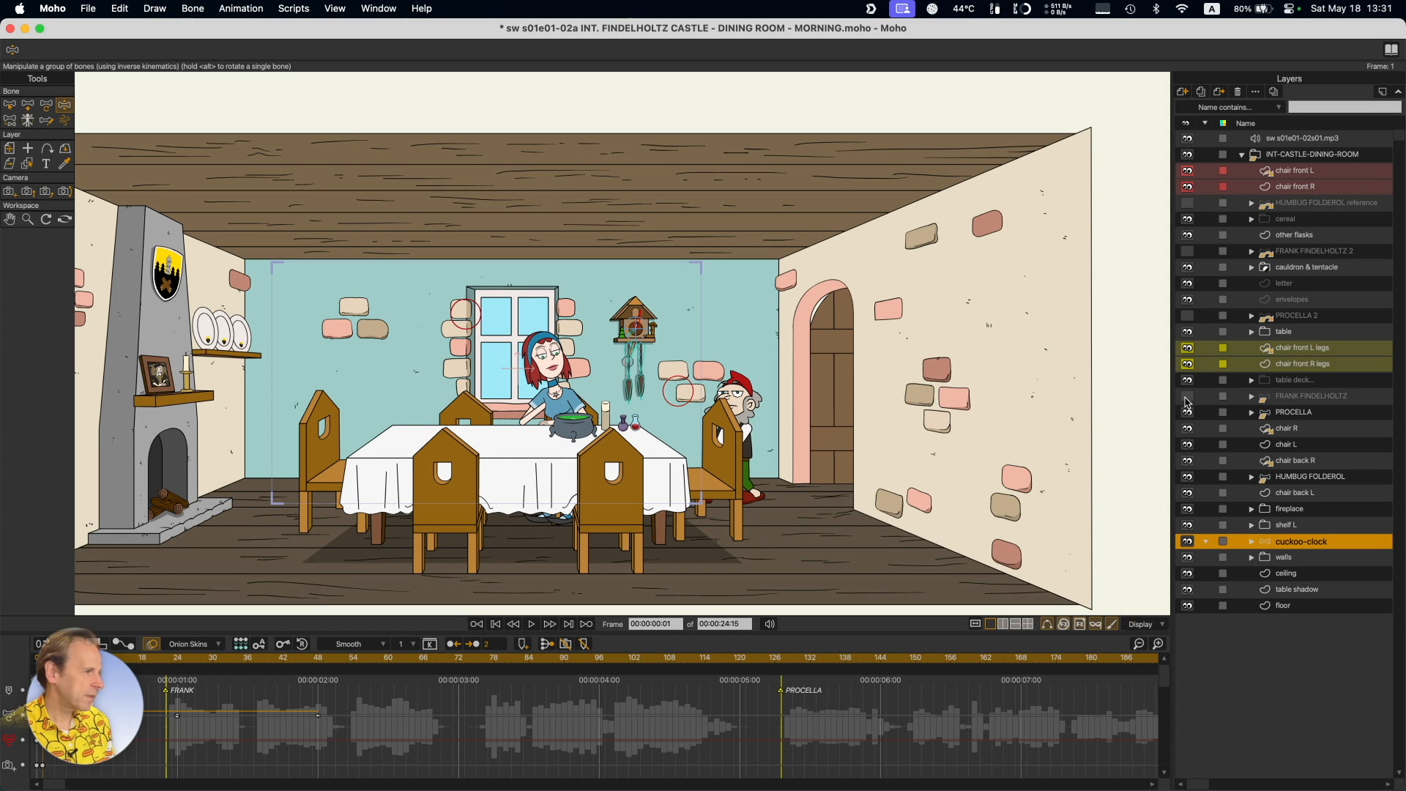
click(1188, 396)
scroll(575, 403, up, 3)
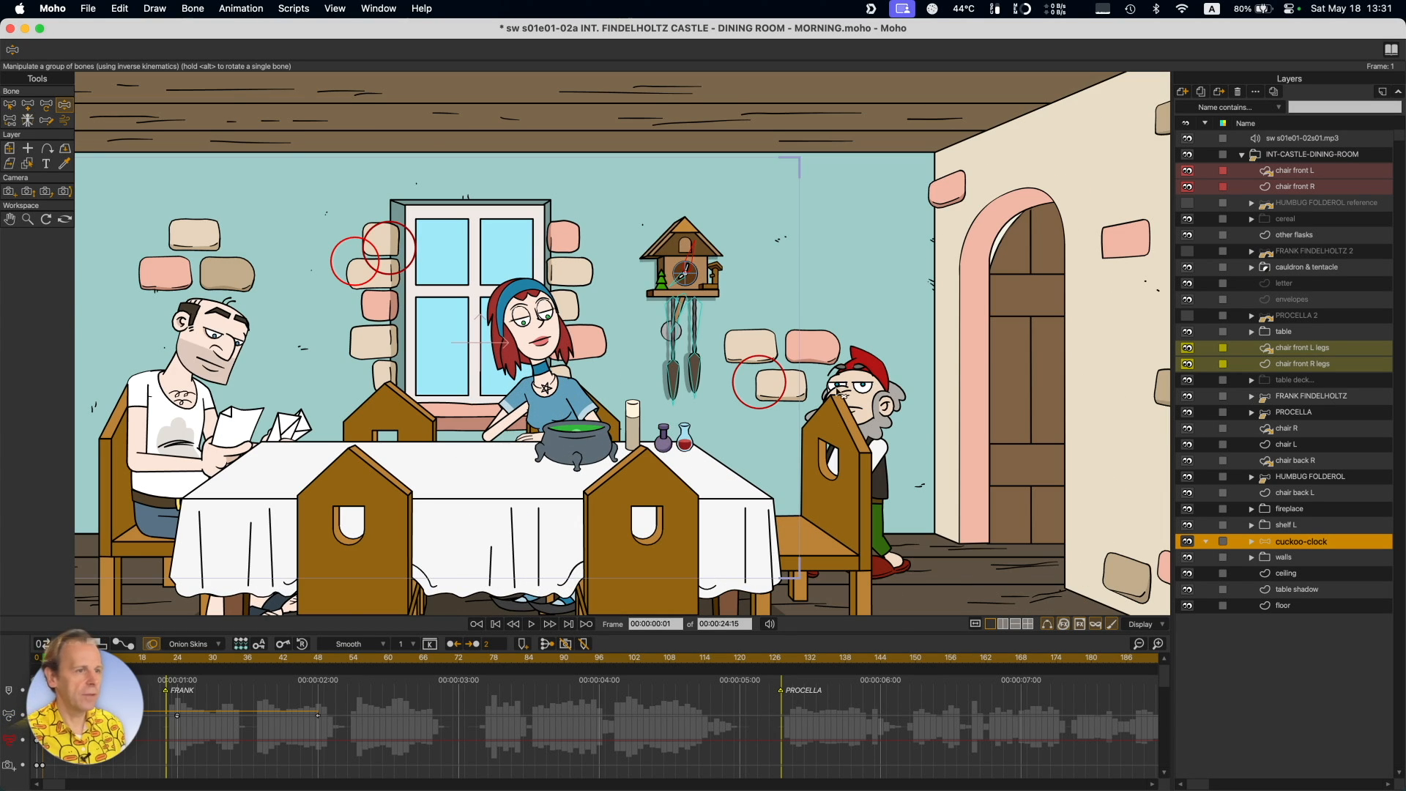
scroll(732, 425, left, 5)
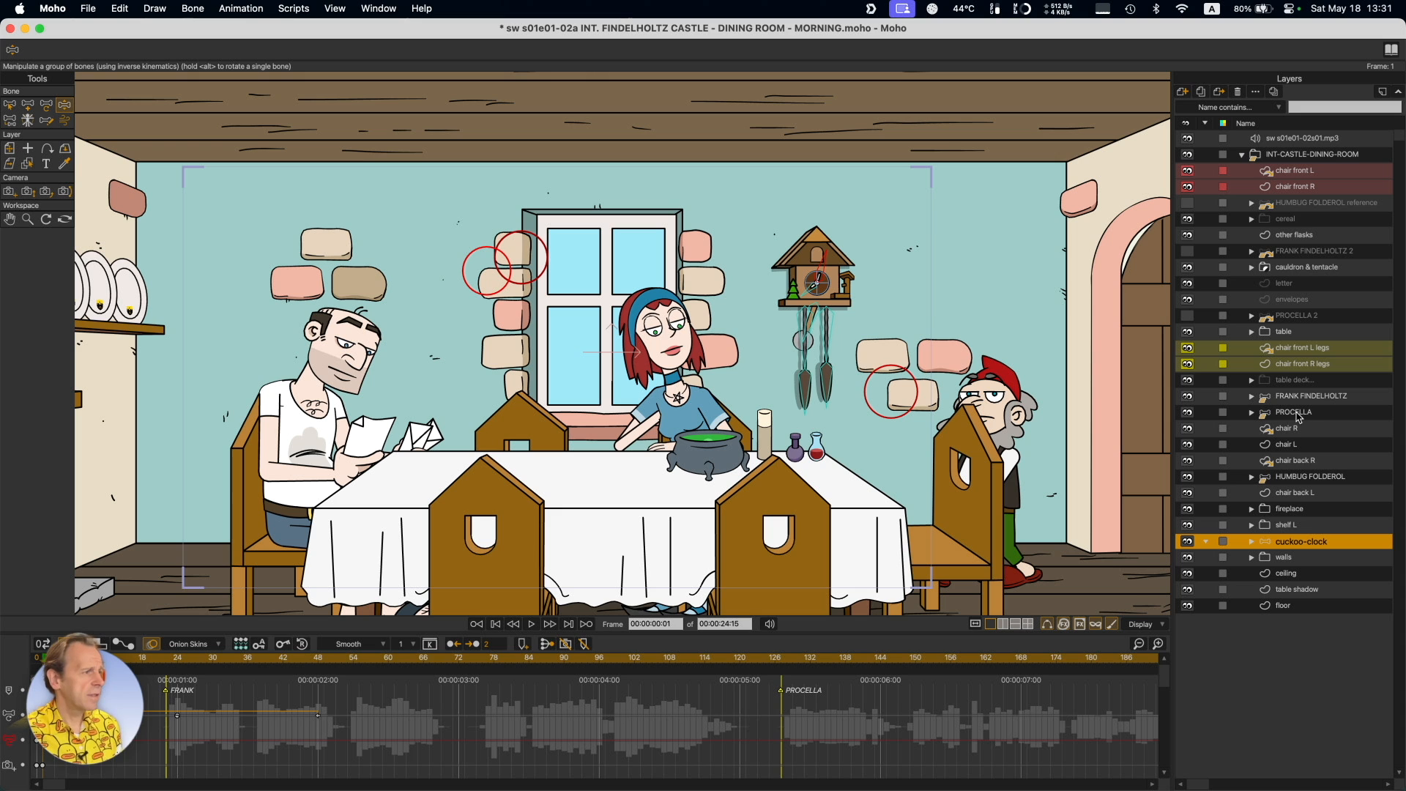
Expand the FRANK FINDELHOLTZ 2 layer and examine its arm lower F, hand B and arm lower B sublayers.
click(1278, 251)
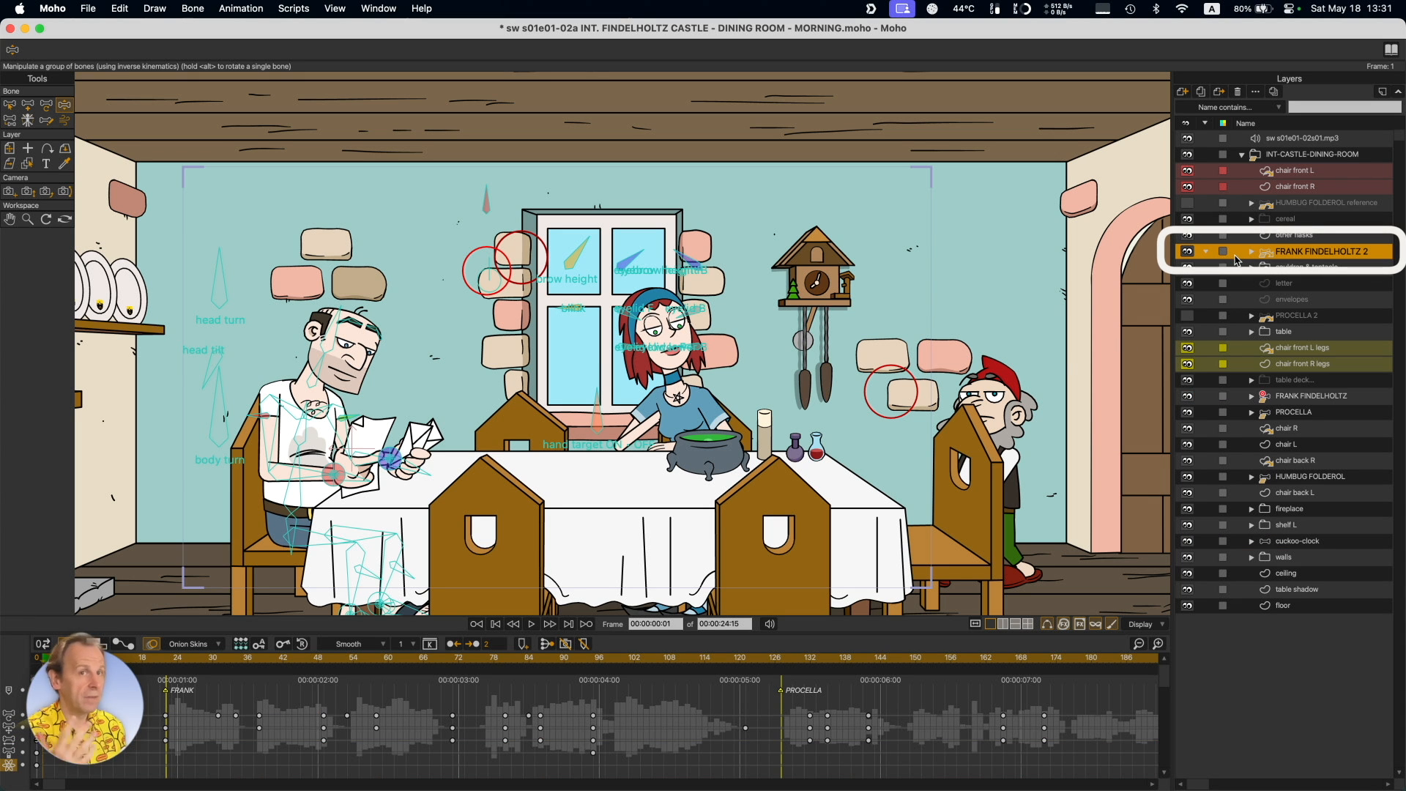
click(1251, 252)
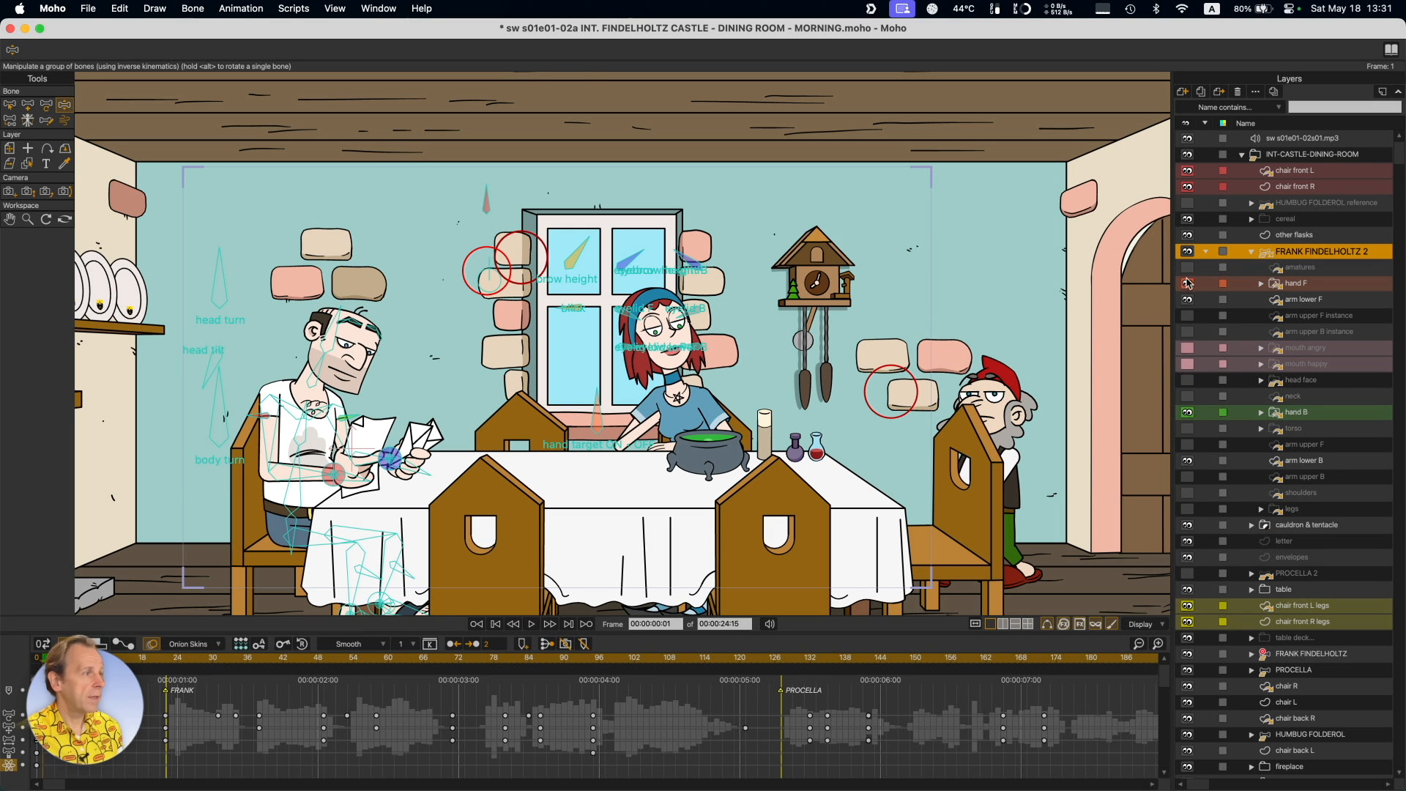
click(1337, 300)
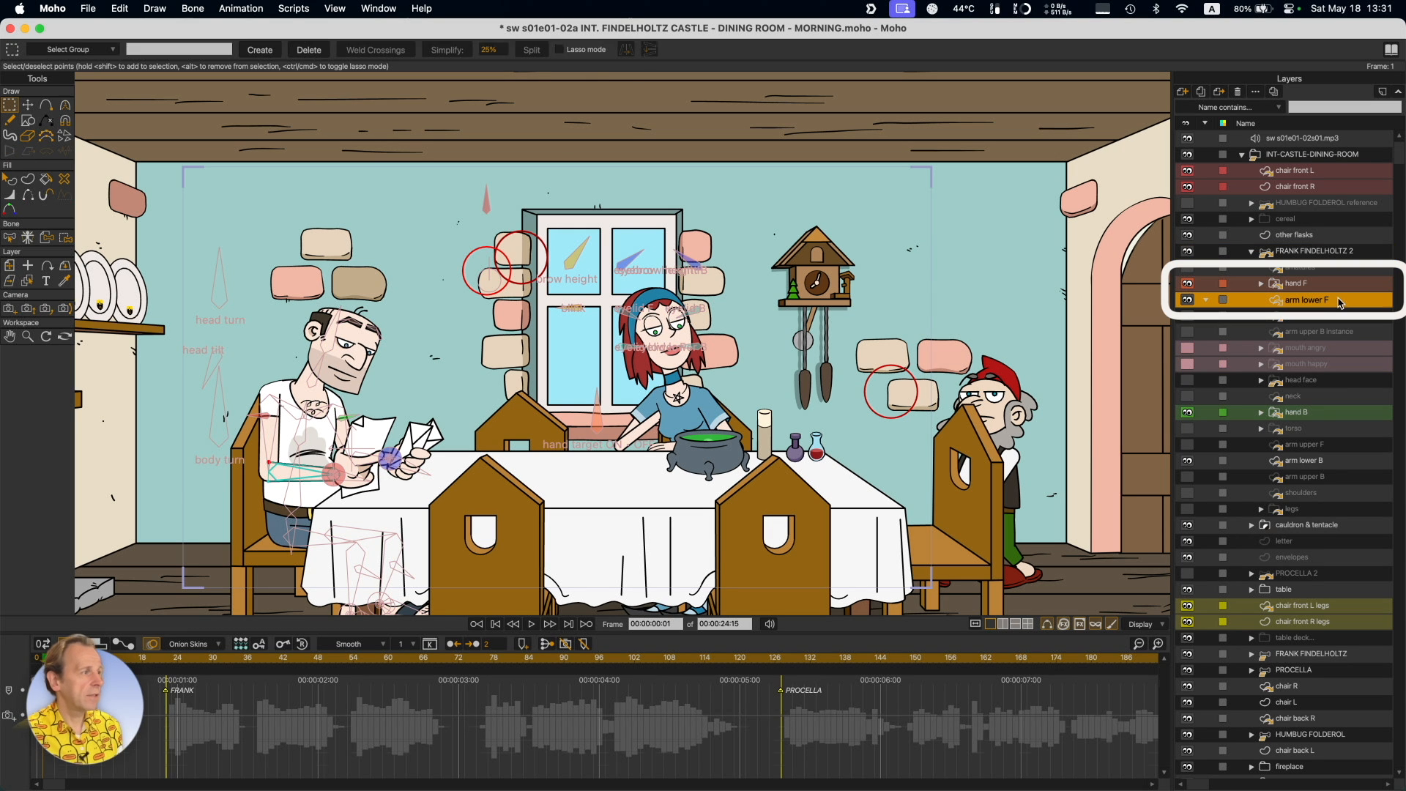
click(1319, 412)
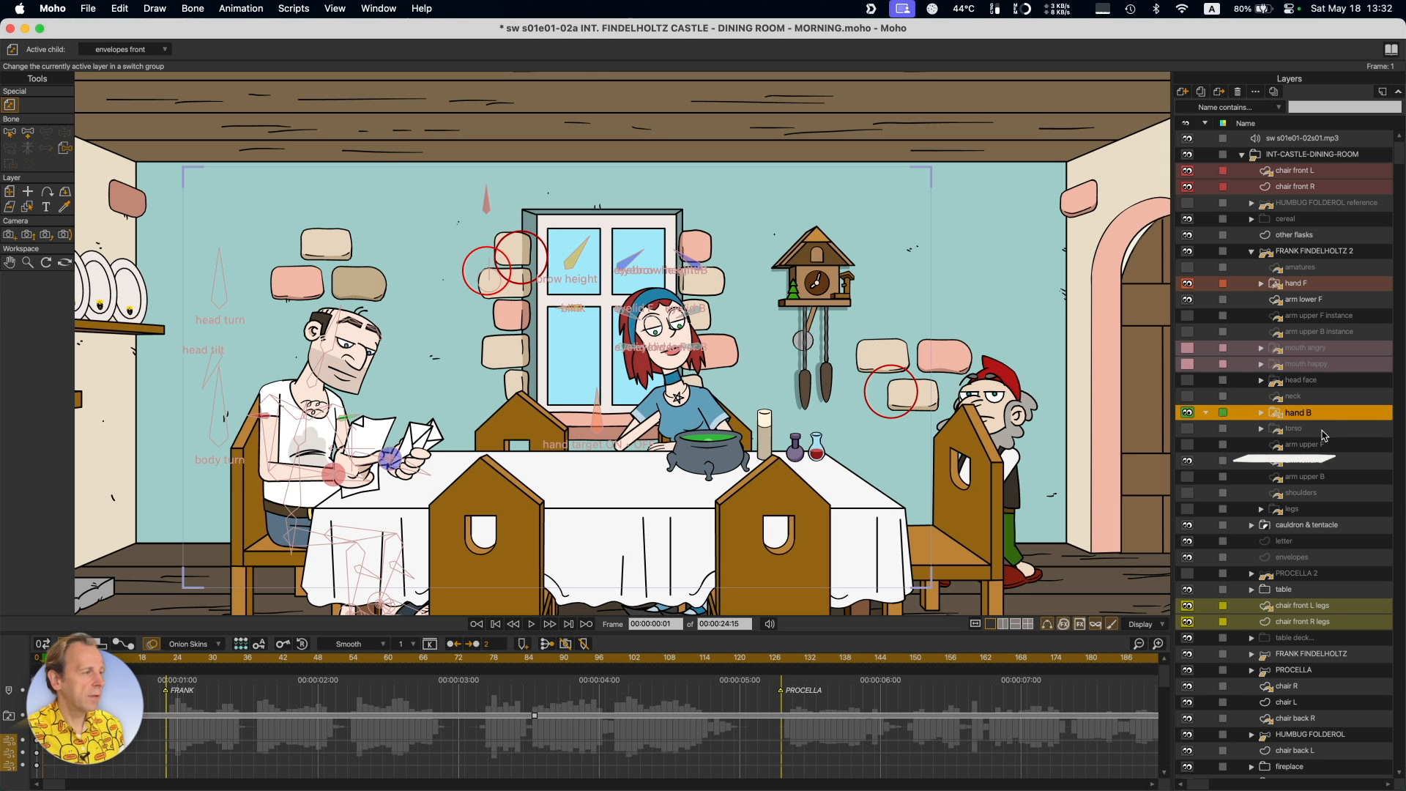
click(1316, 463)
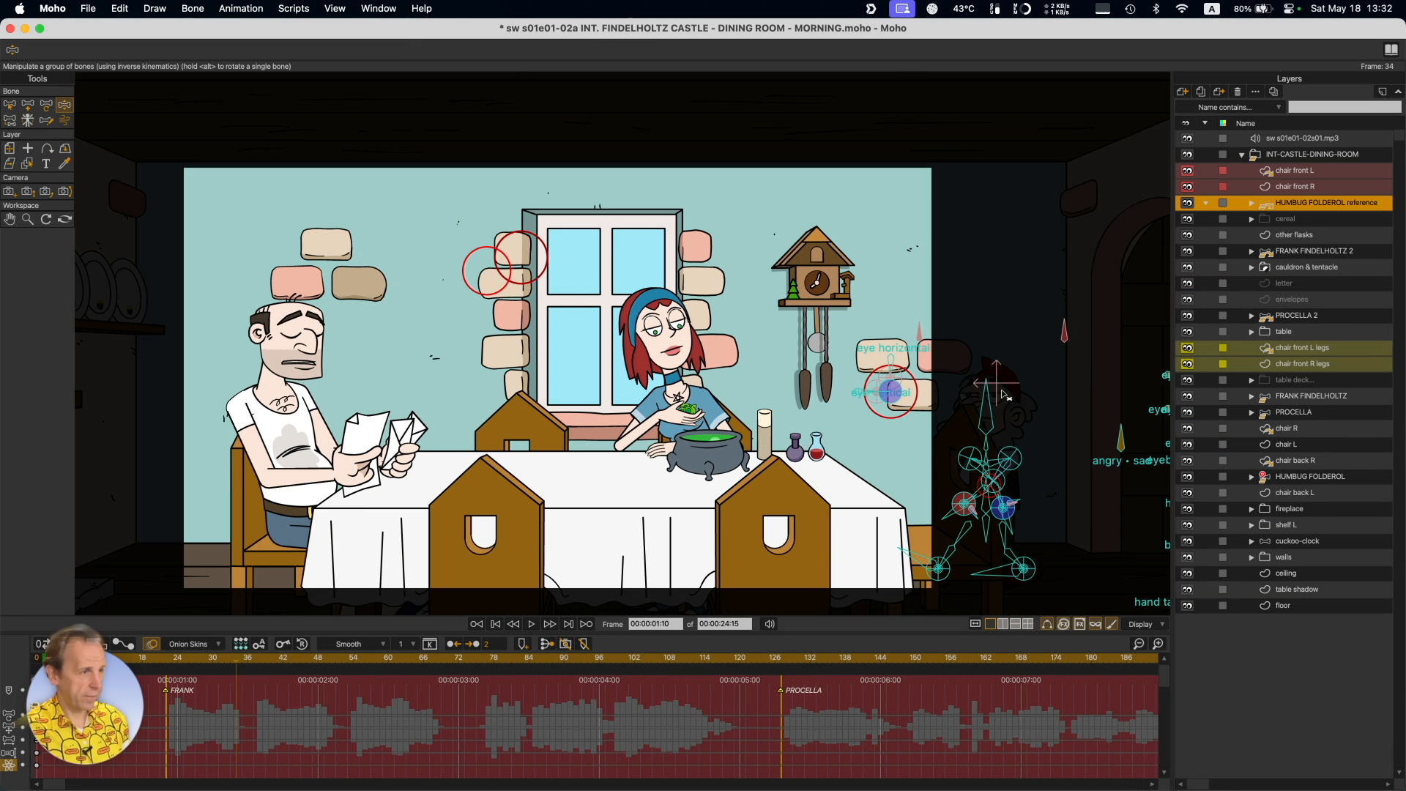
Select the INT-CASTLE-DINING-ROOM layer and play the scene from frame 34 to review the characters at the table.
drag(510, 450, 589, 436)
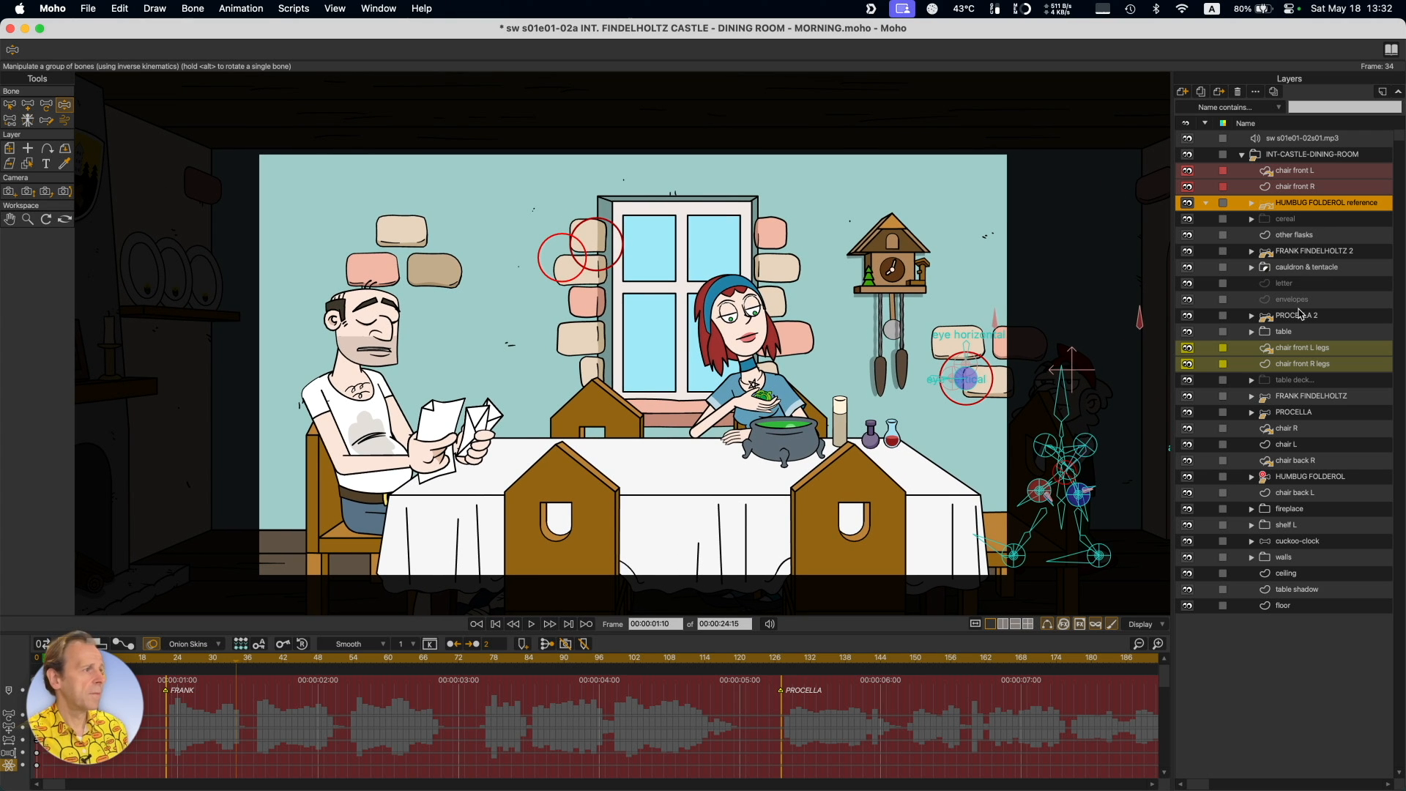
click(1283, 155)
key(space)
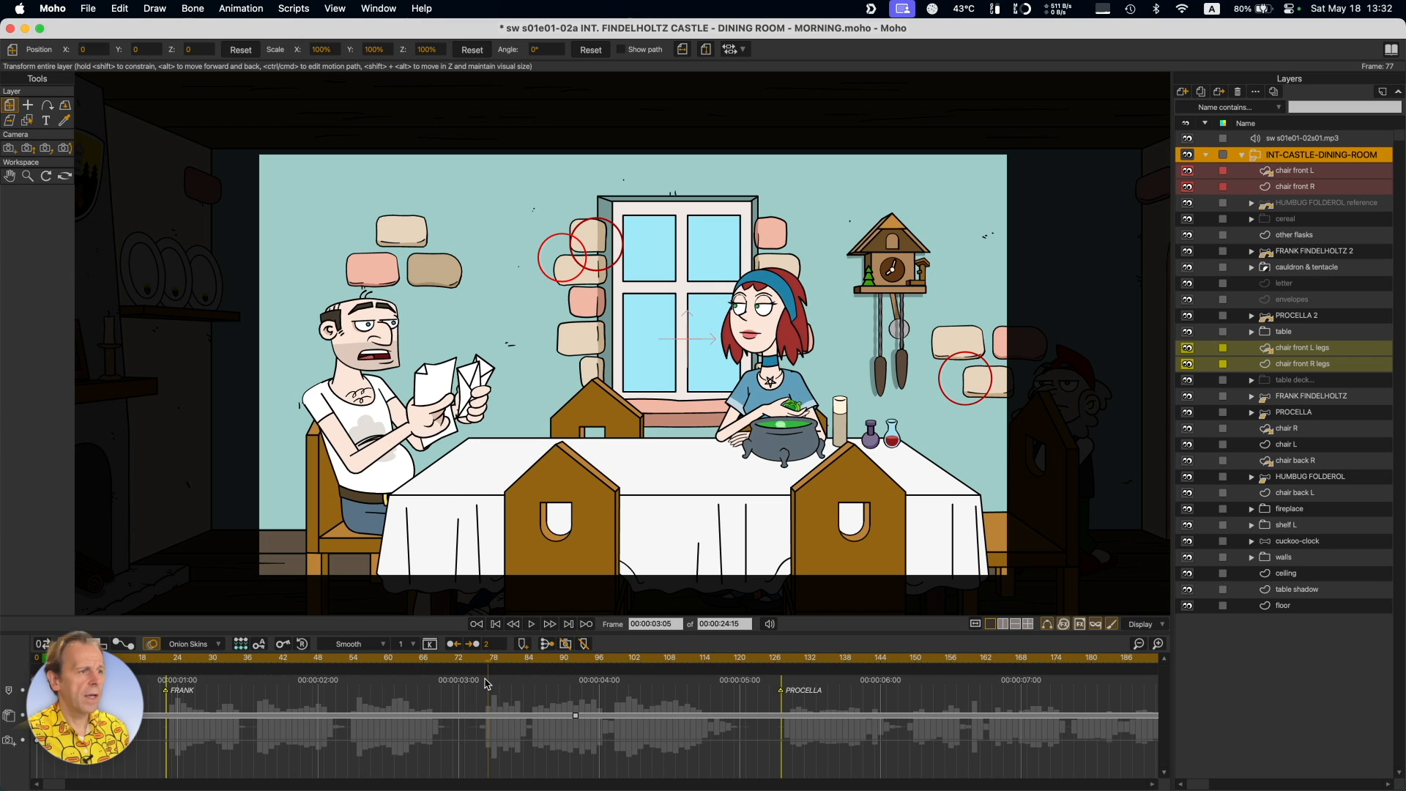
key(space)
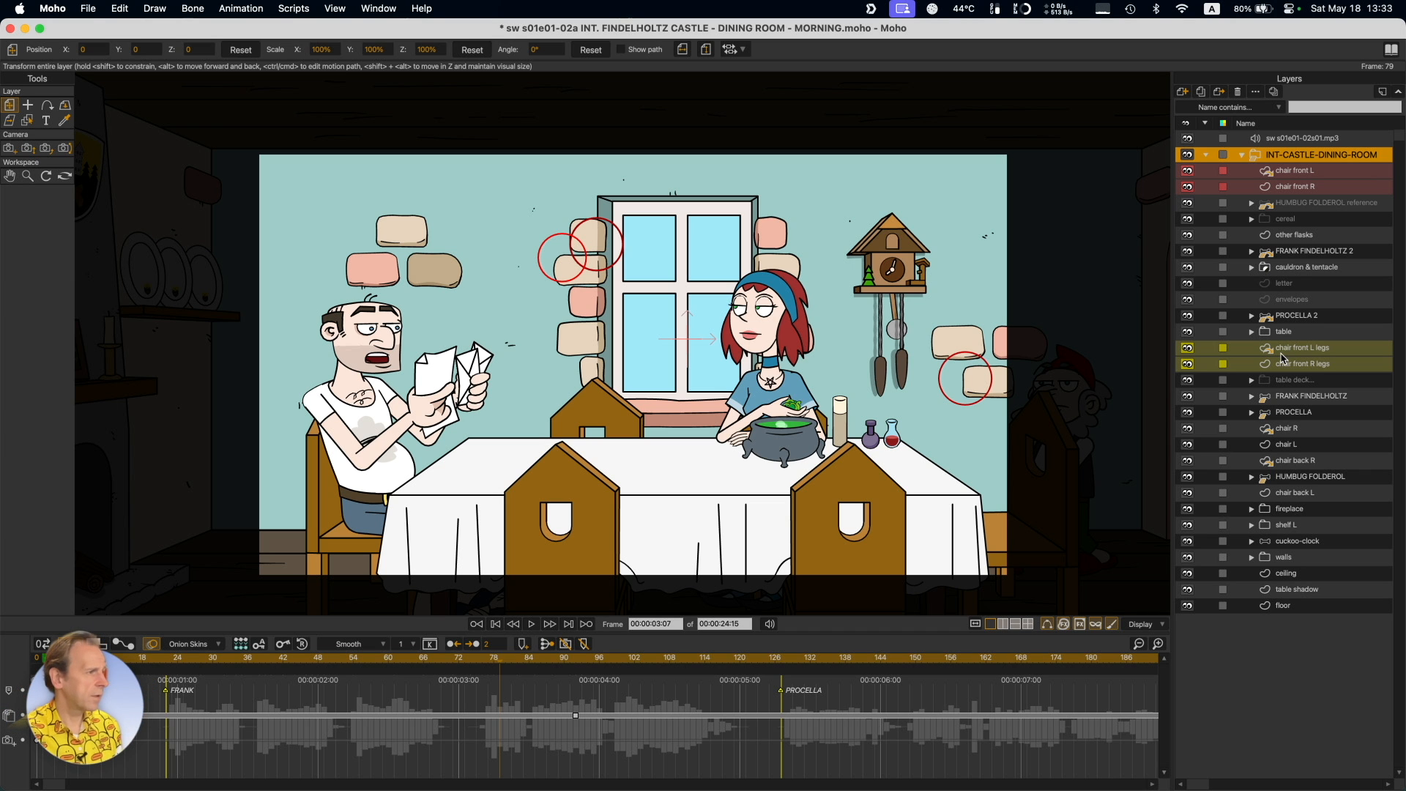
Expand the cauldron & tentacle group and check its seaweed and spill layers at frames 315, 550 and 574.
click(1275, 268)
click(1253, 268)
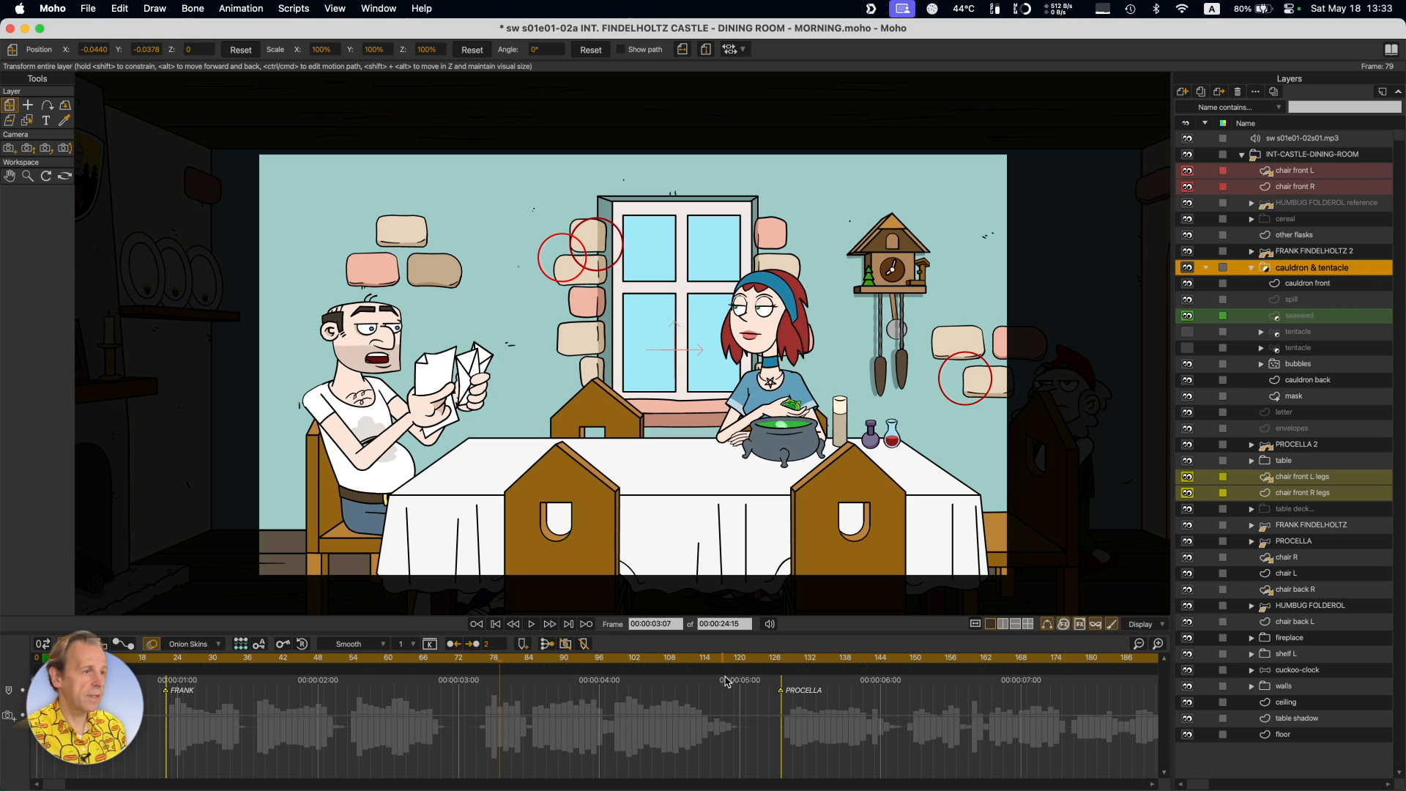
scroll(809, 718, right, 10)
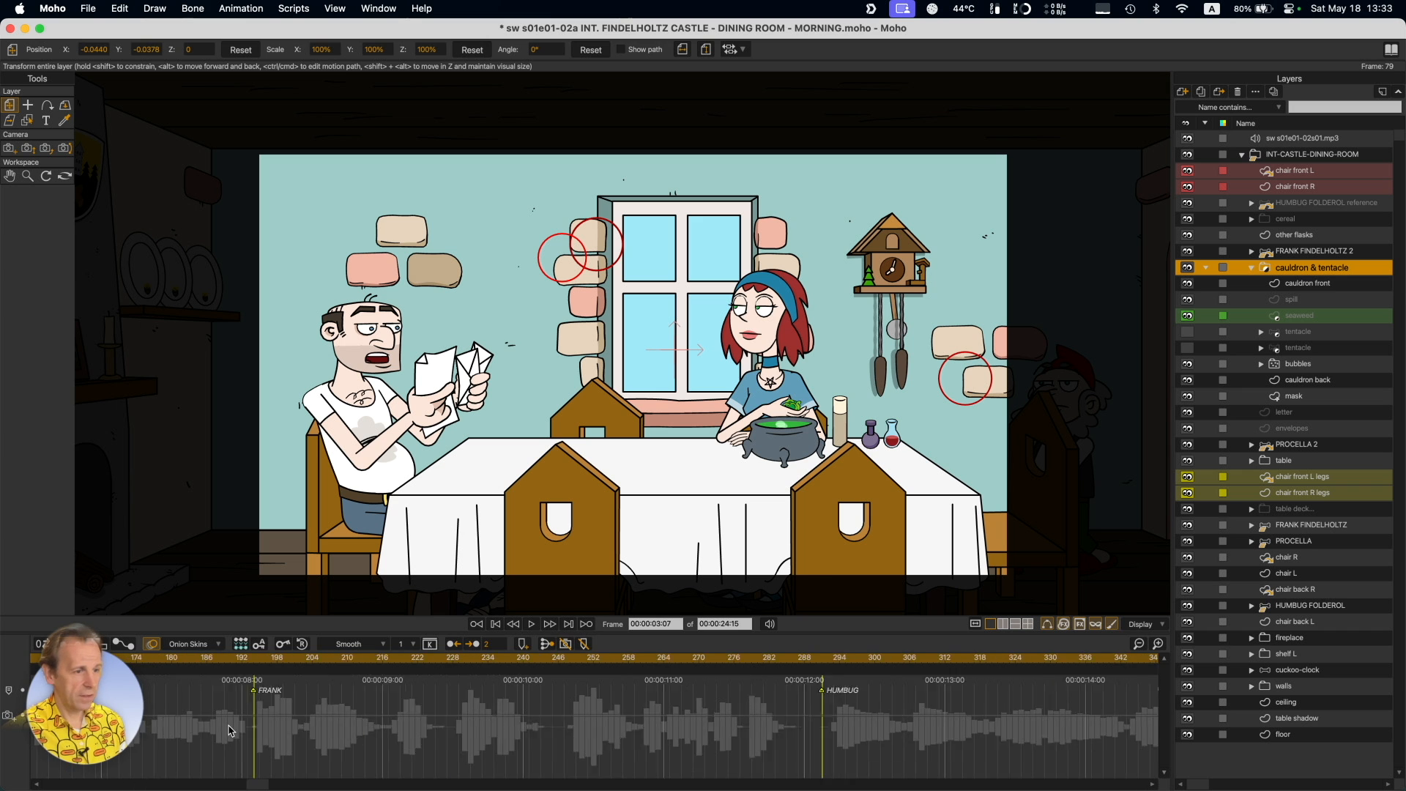
scroll(940, 703, right, 5)
click(443, 657)
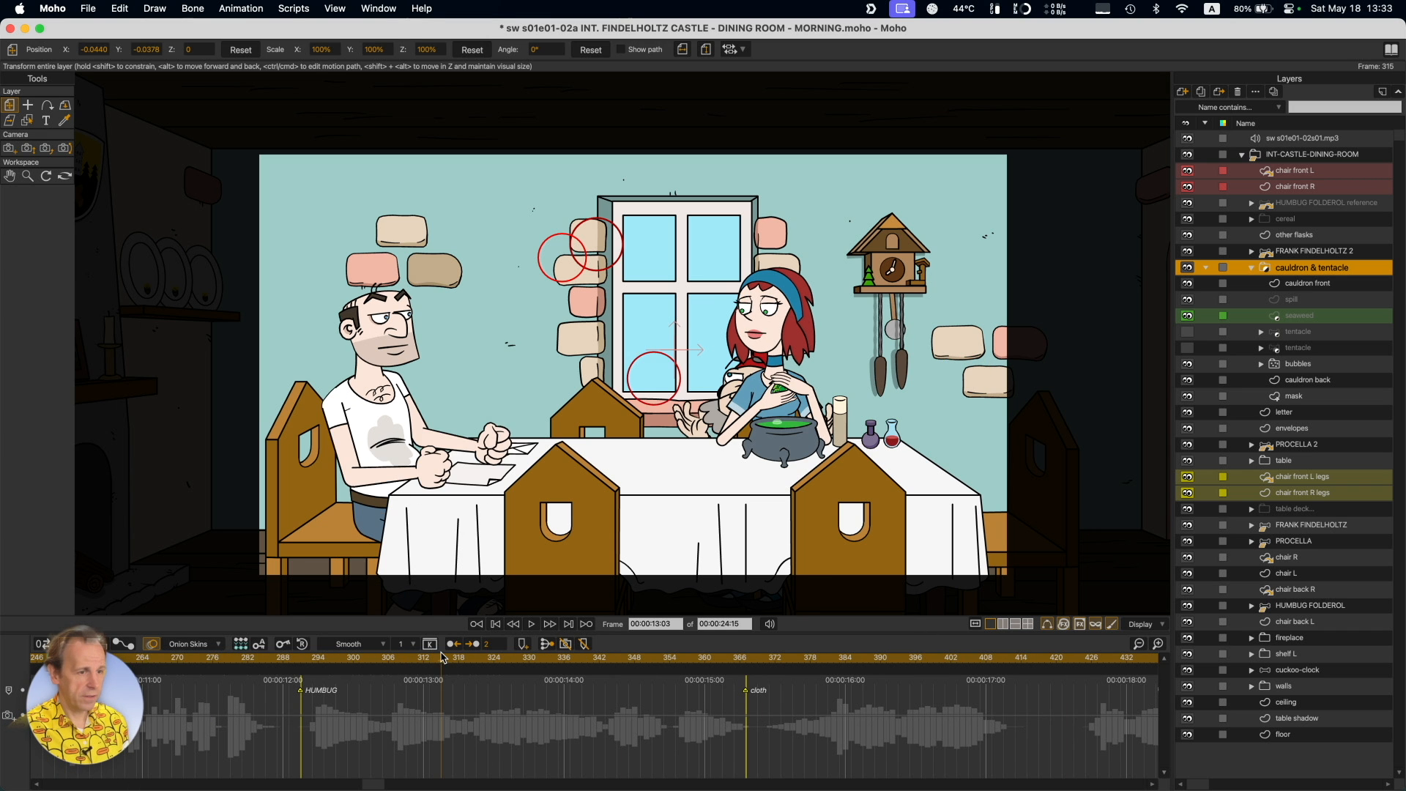
scroll(733, 718, right, 15)
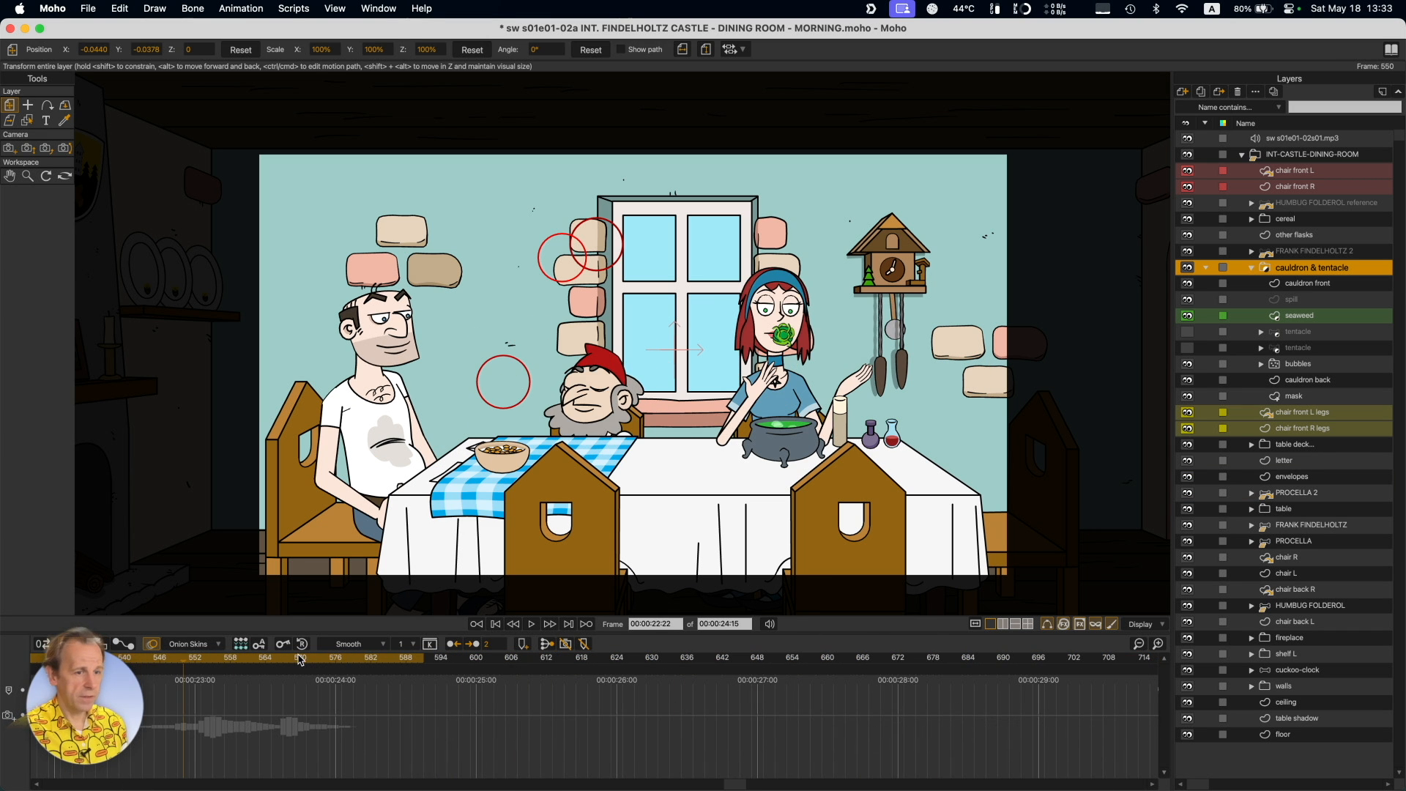
click(324, 657)
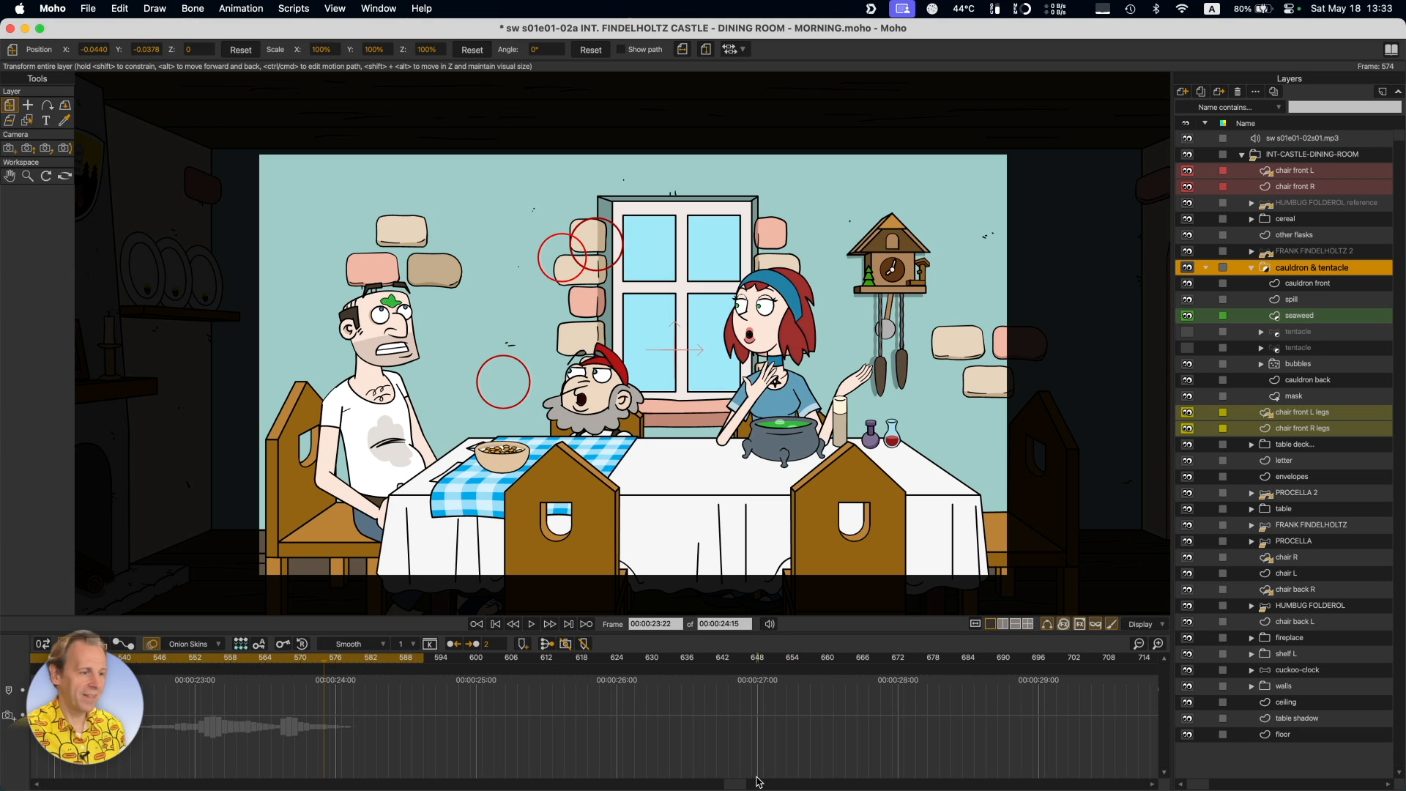
Return to frame 61 and play the scene up to frame 97 to review the papers being slammed on the table.
drag(739, 786, 6, 785)
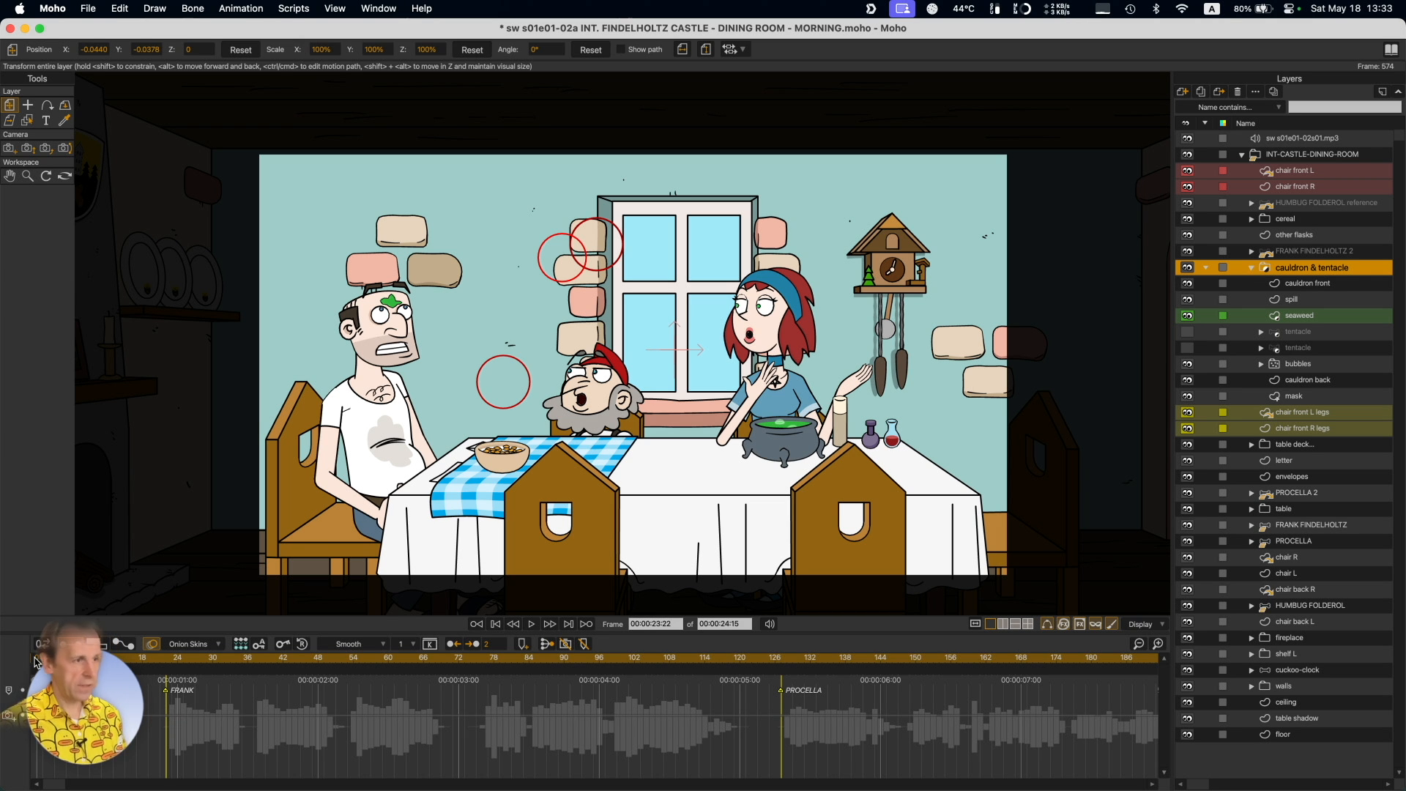
click(394, 662)
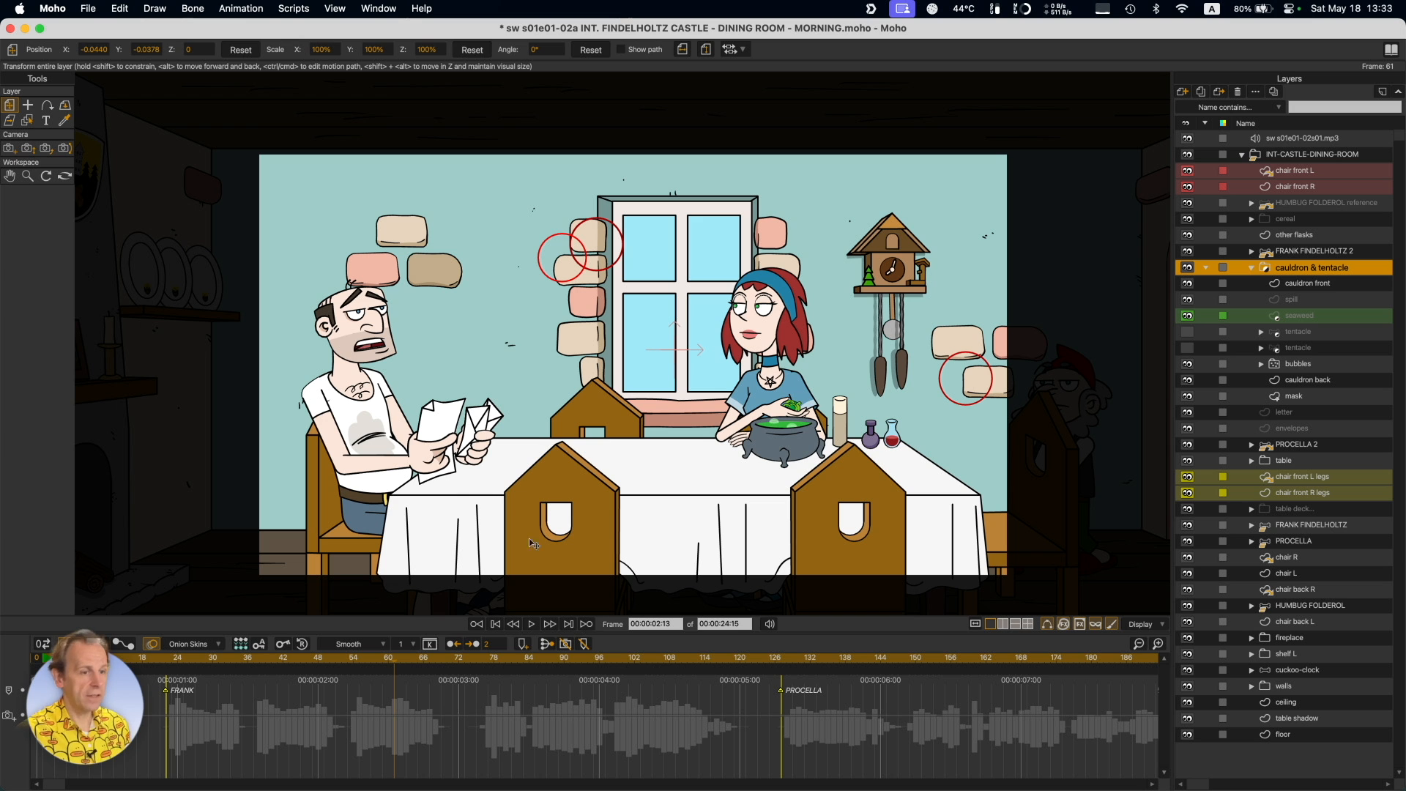
key(space)
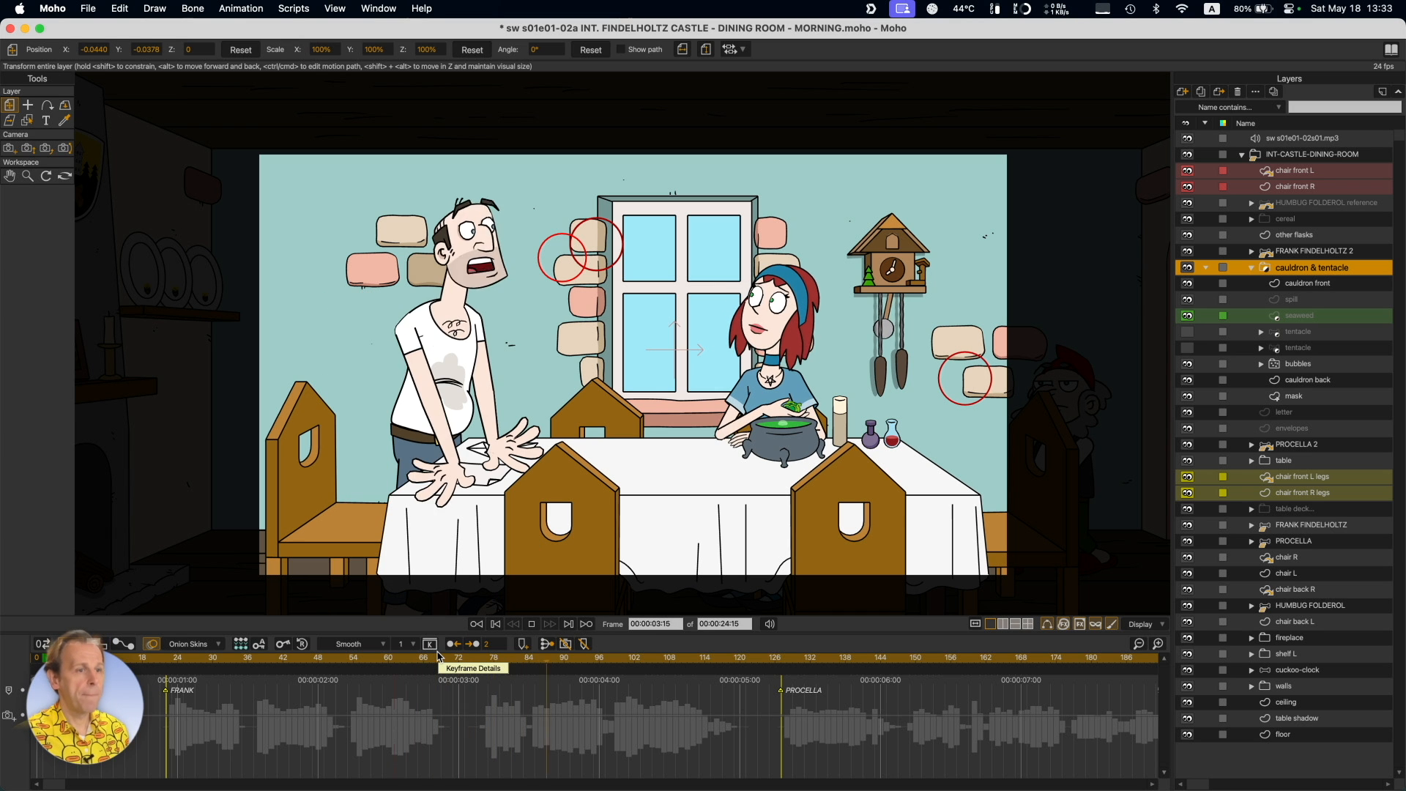
key(space)
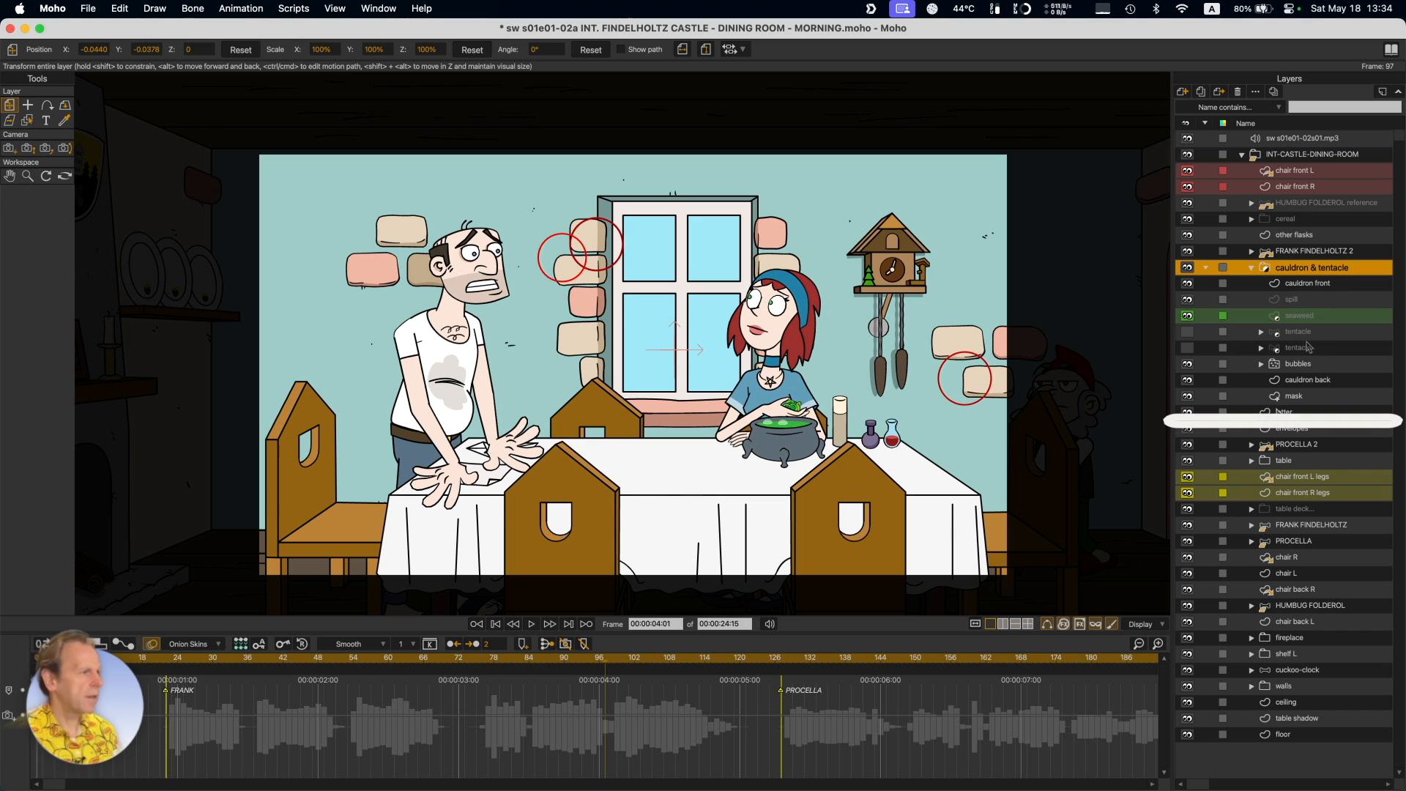
Select the letter layer, step between frames 84 and 85 to examine its visibility switch, and scrub to frame 93.
click(1286, 413)
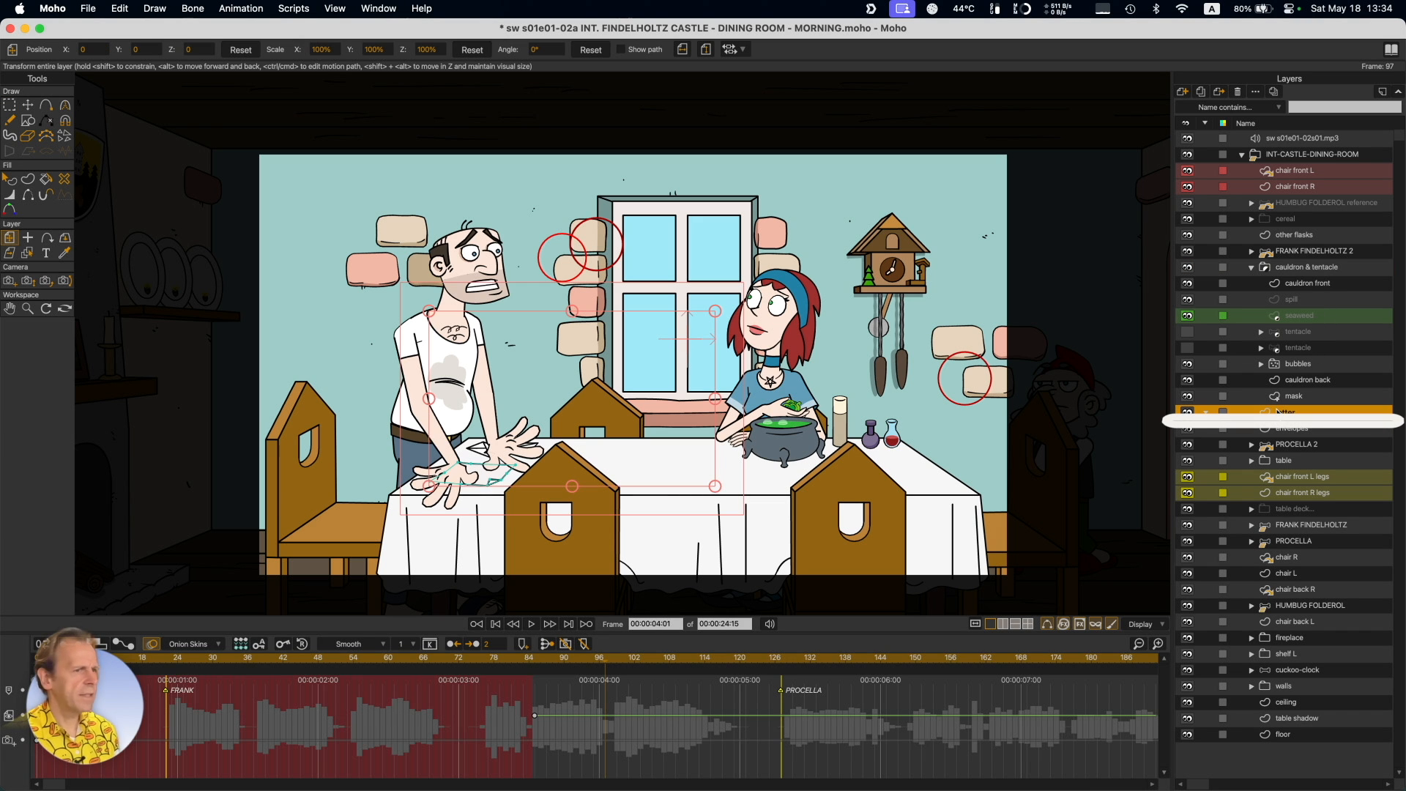
click(529, 659)
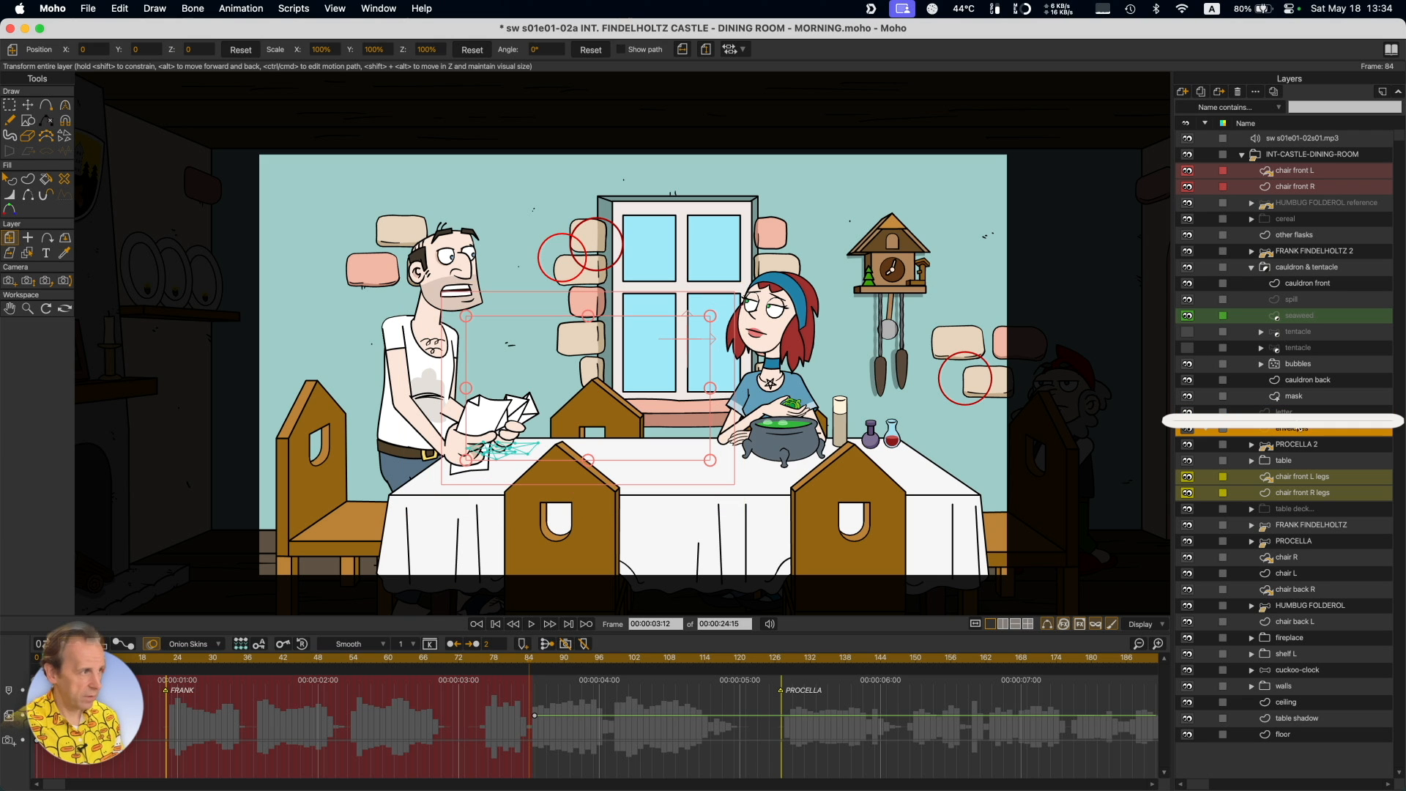
key(super+Right)
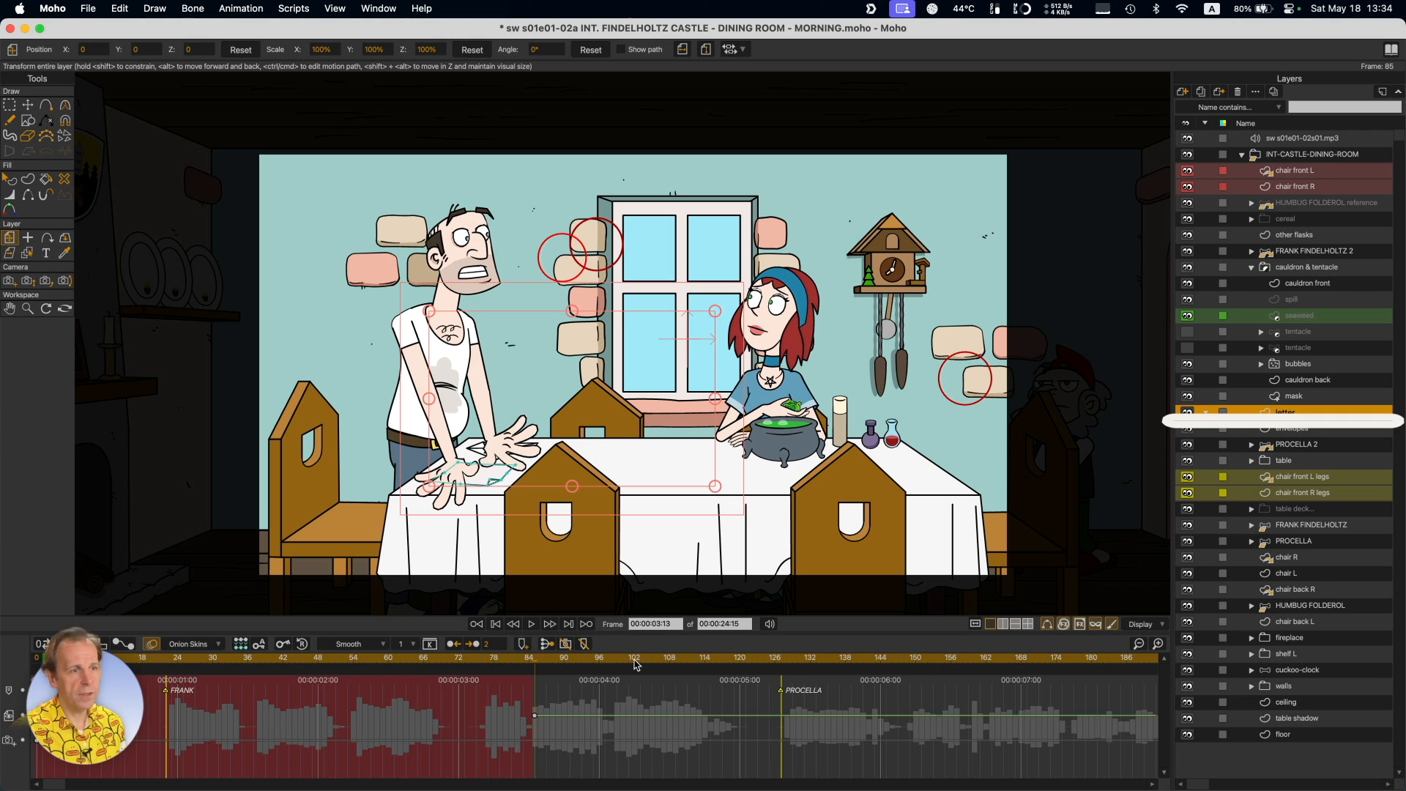
key(super+Left)
key(super+Right)
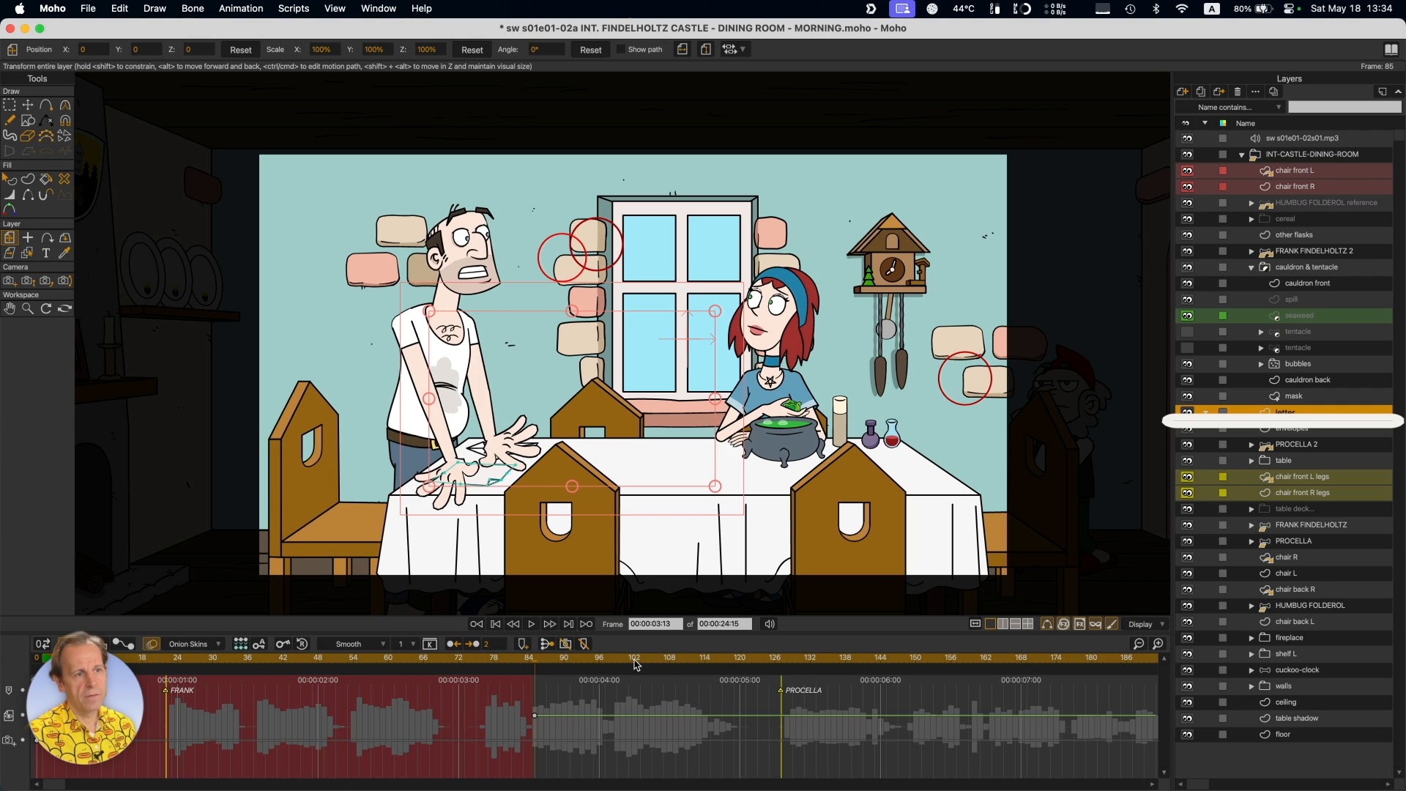
key(super+Left)
key(super+Right)
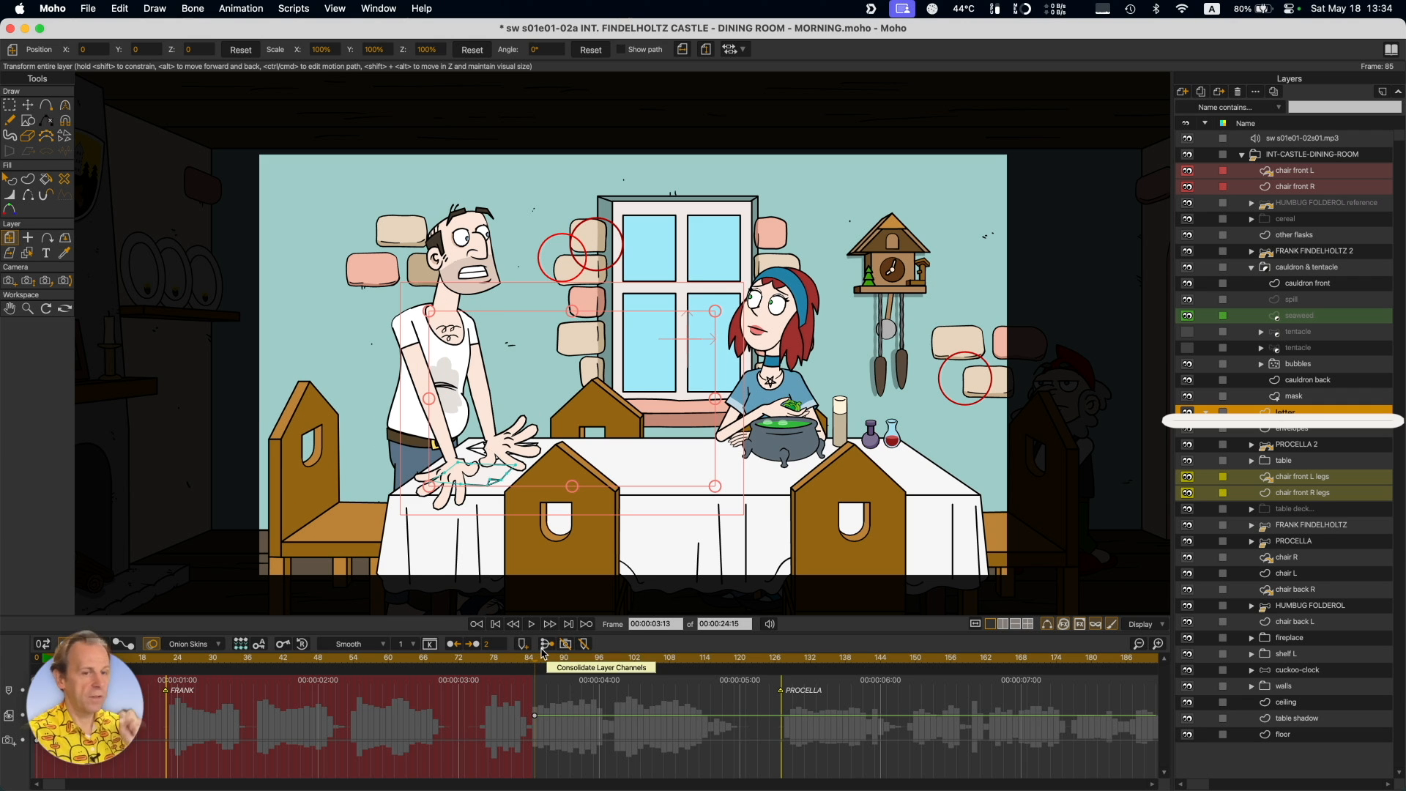
scroll(544, 654, right, 5)
drag(544, 657, 360, 661)
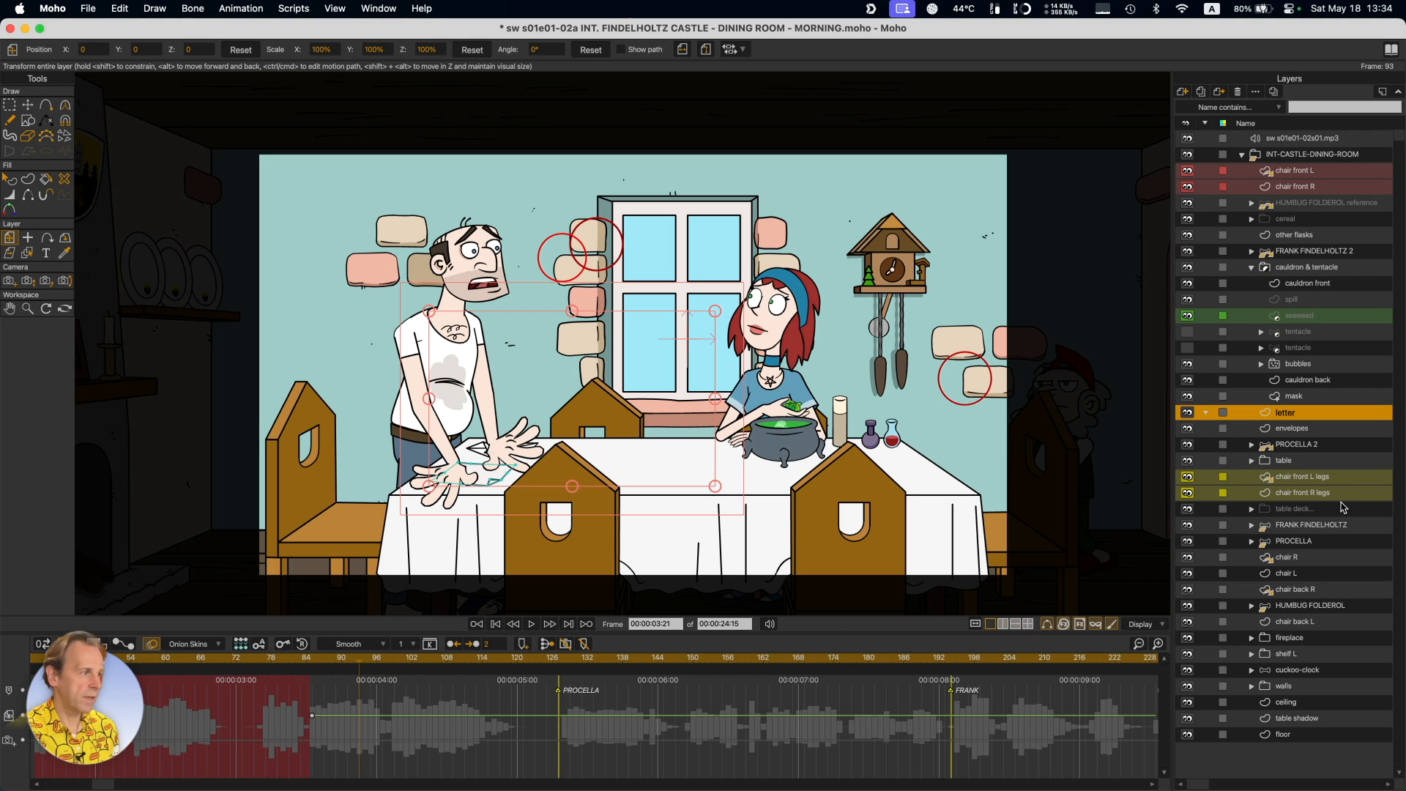
Select the chair L layer, review its movement from frame 78 to 85, and scrub on to frame 271.
click(1311, 573)
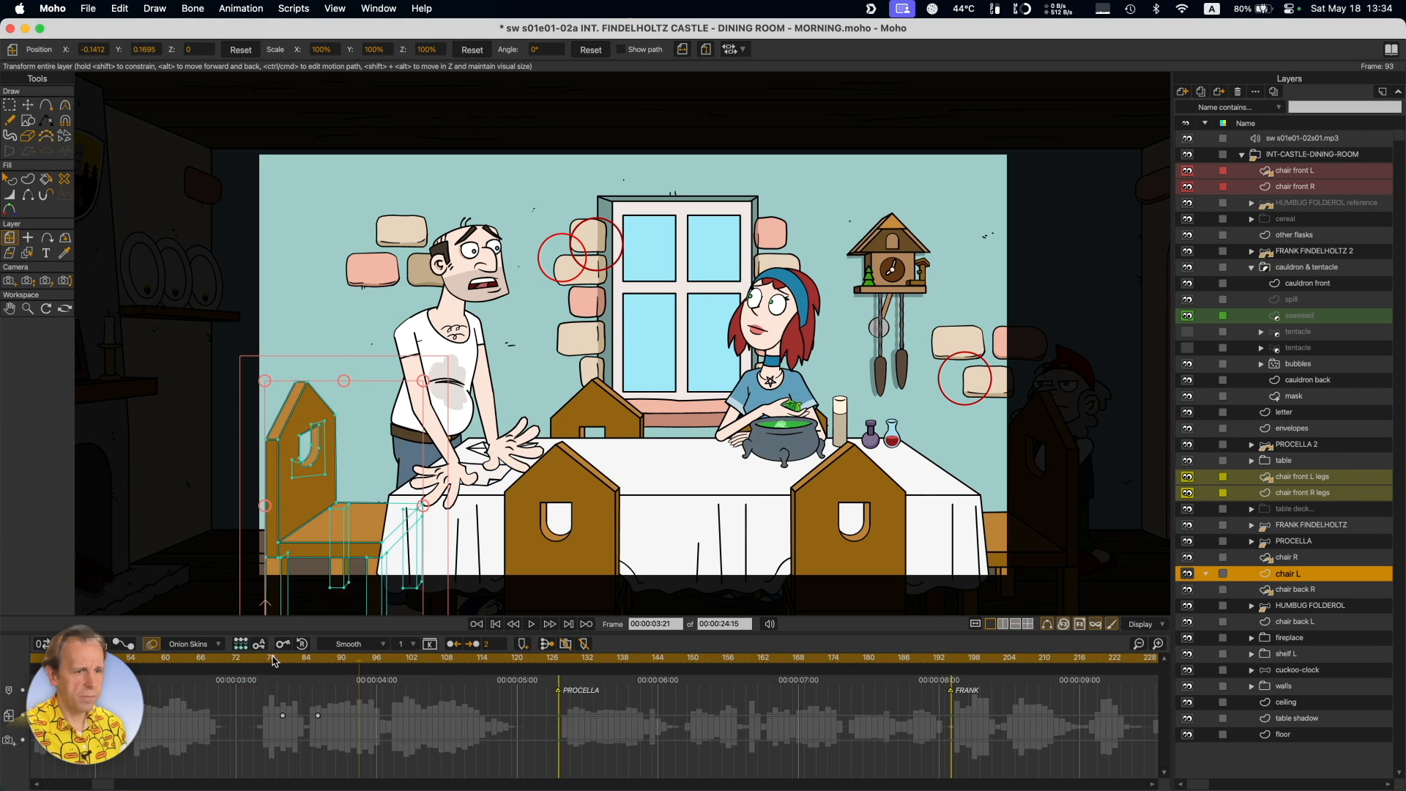
click(273, 659)
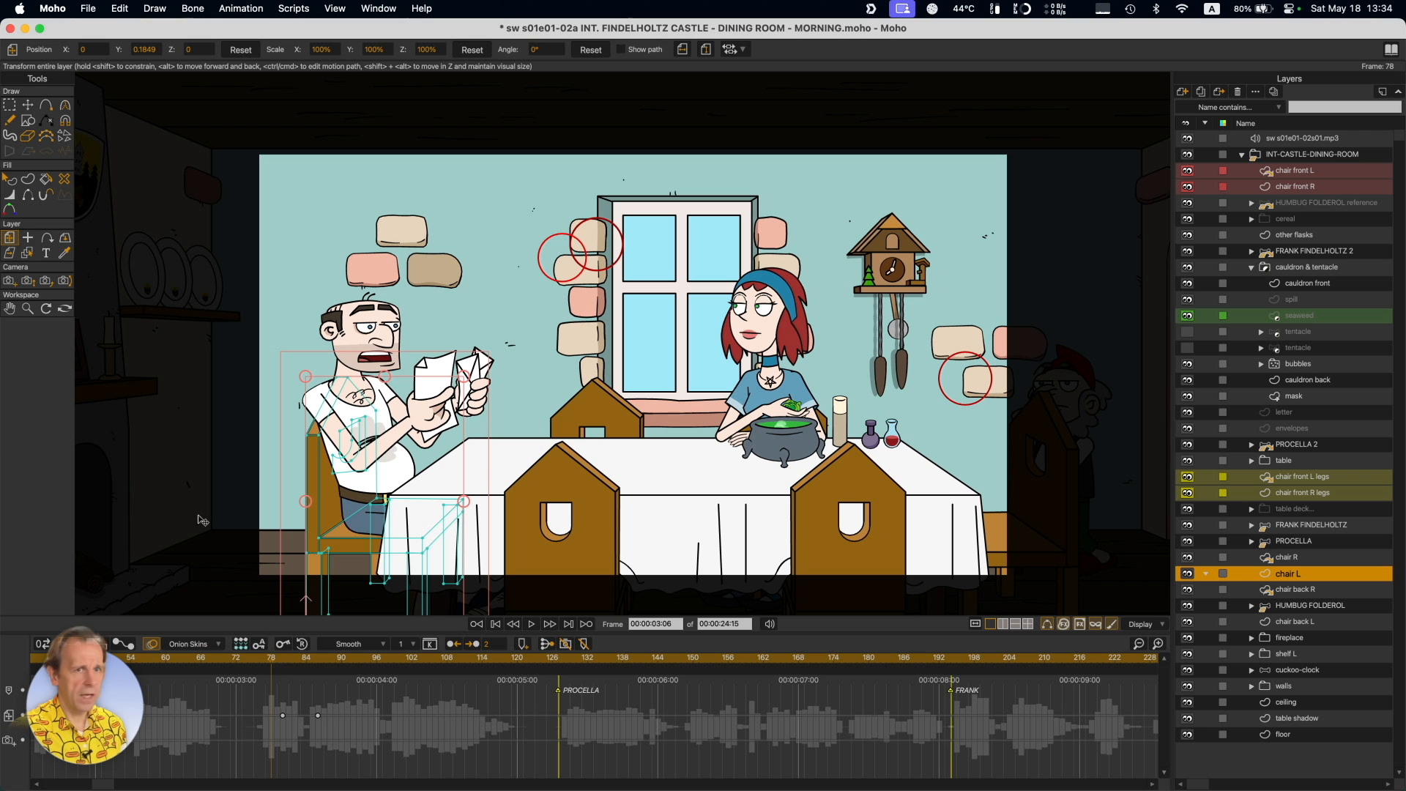
click(283, 662)
key(space)
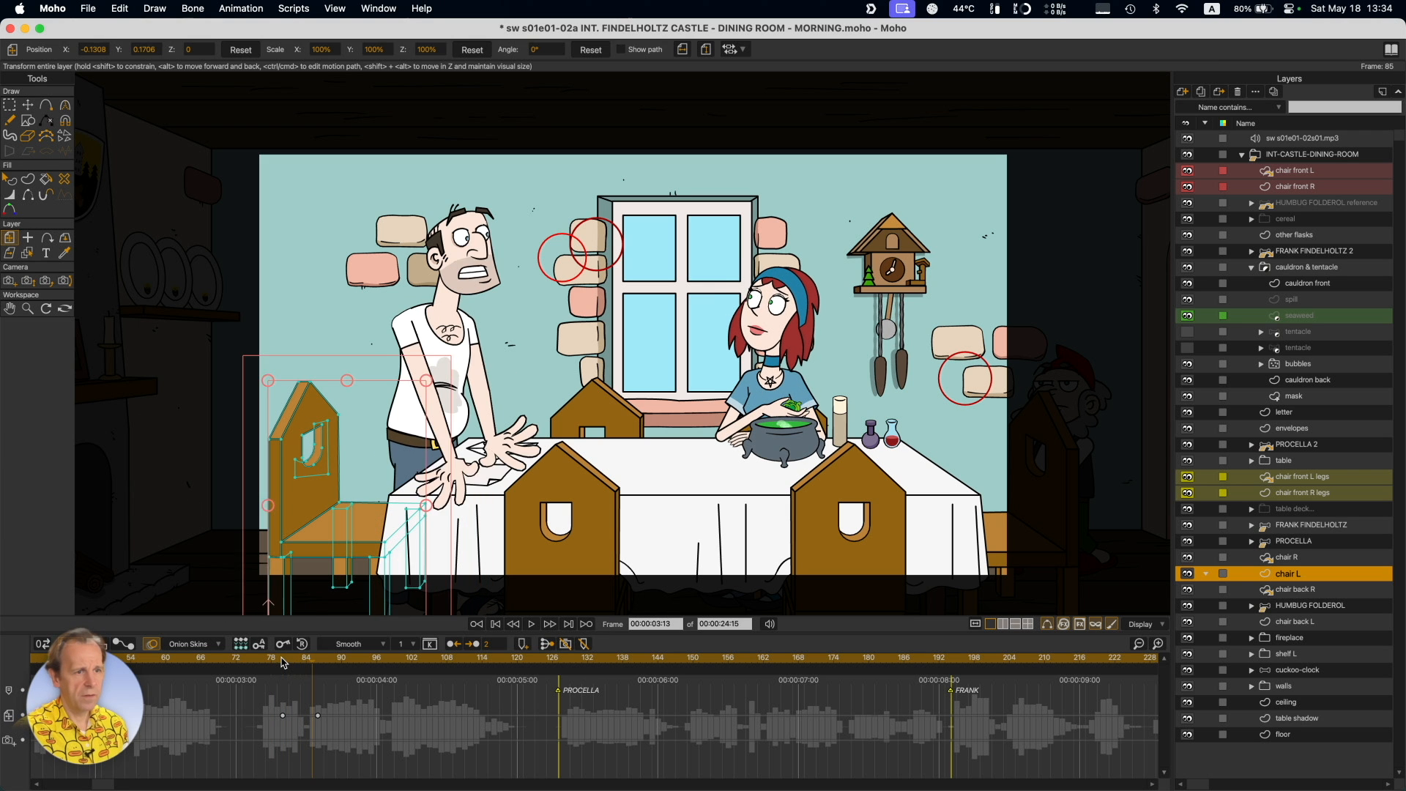
drag(318, 659, 630, 671)
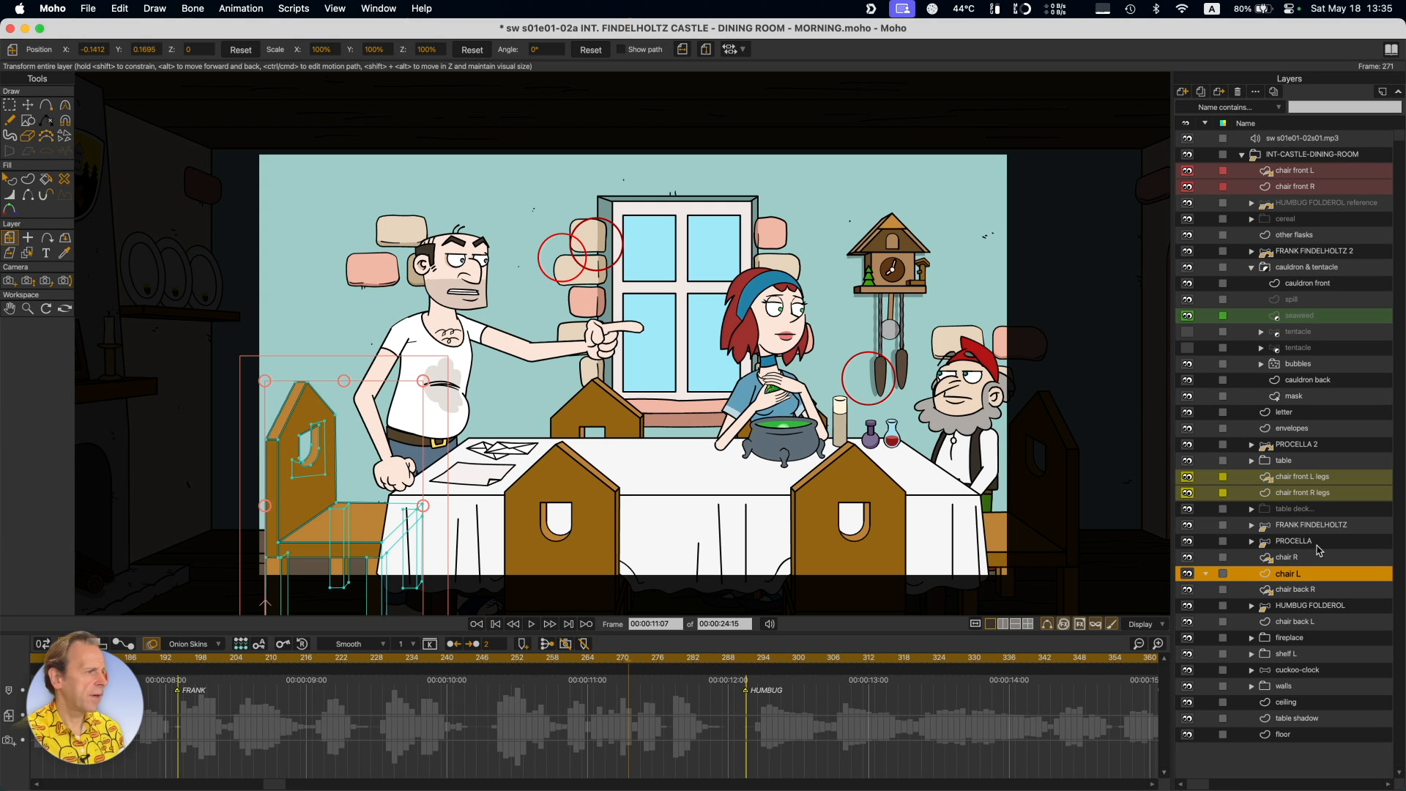
Check the FRANK FINDELHOLTZ rig, switch to HUMBUG FOLDEROL, and scrub its walk from frame 262 to 294.
click(1299, 528)
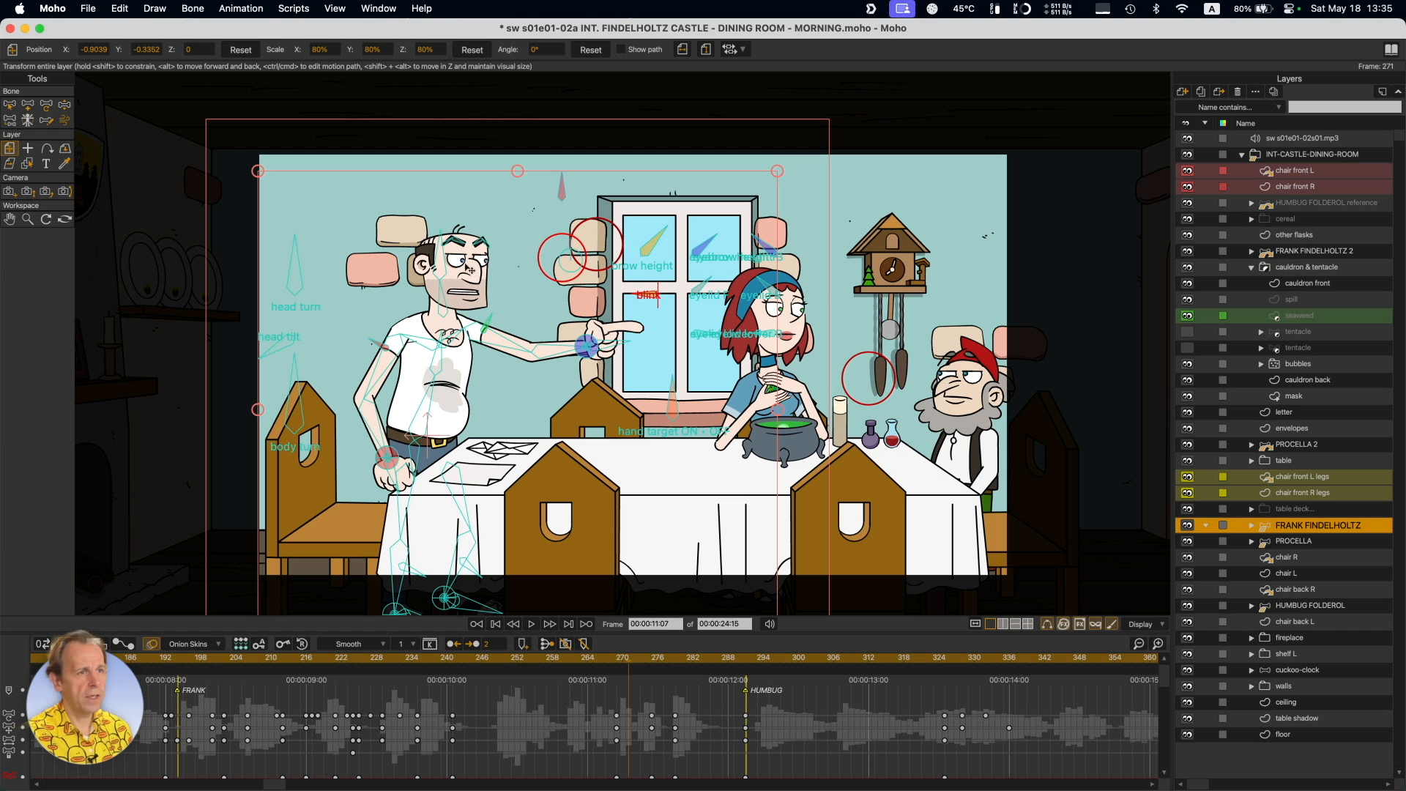
key(t)
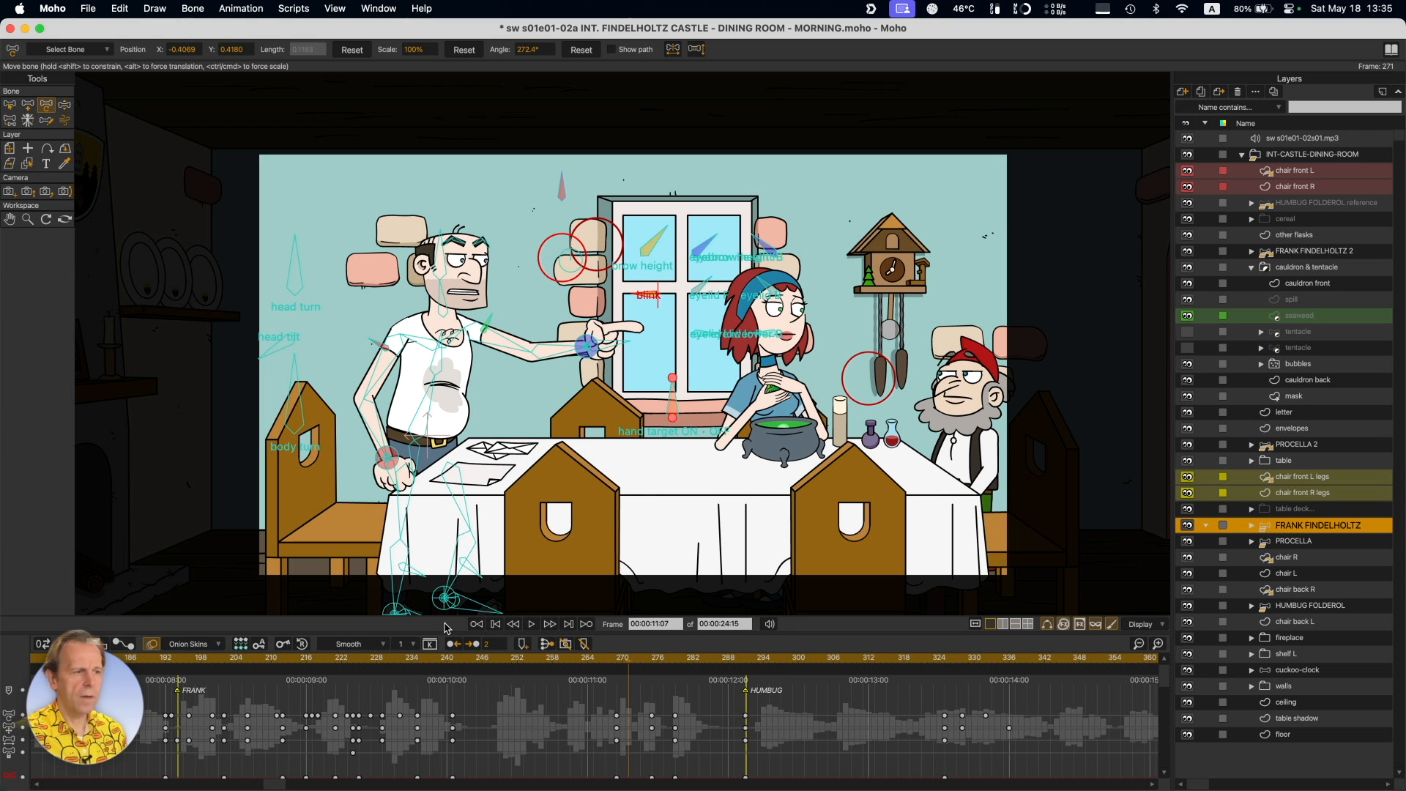
alt+super+click(959, 410)
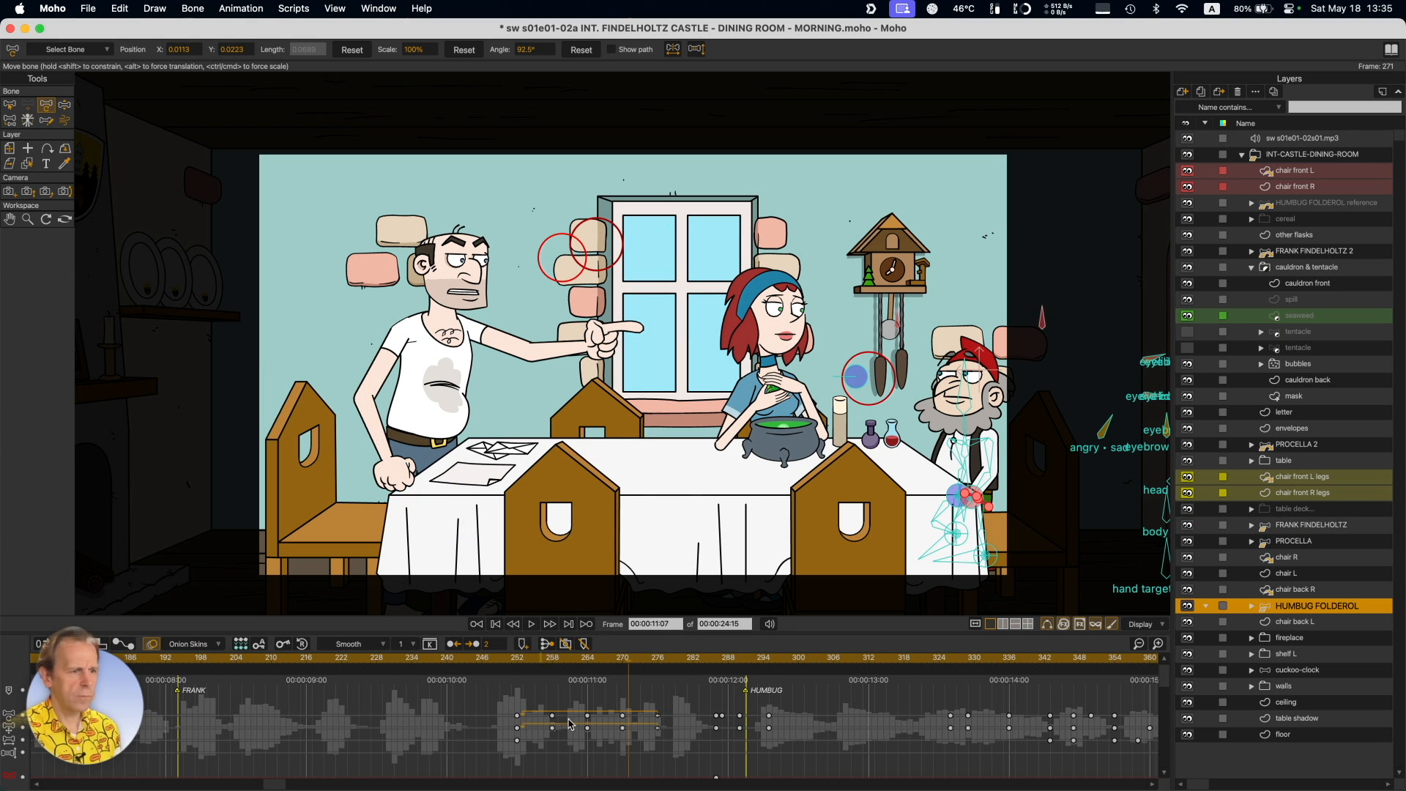
scroll(569, 723, right, 3)
click(385, 663)
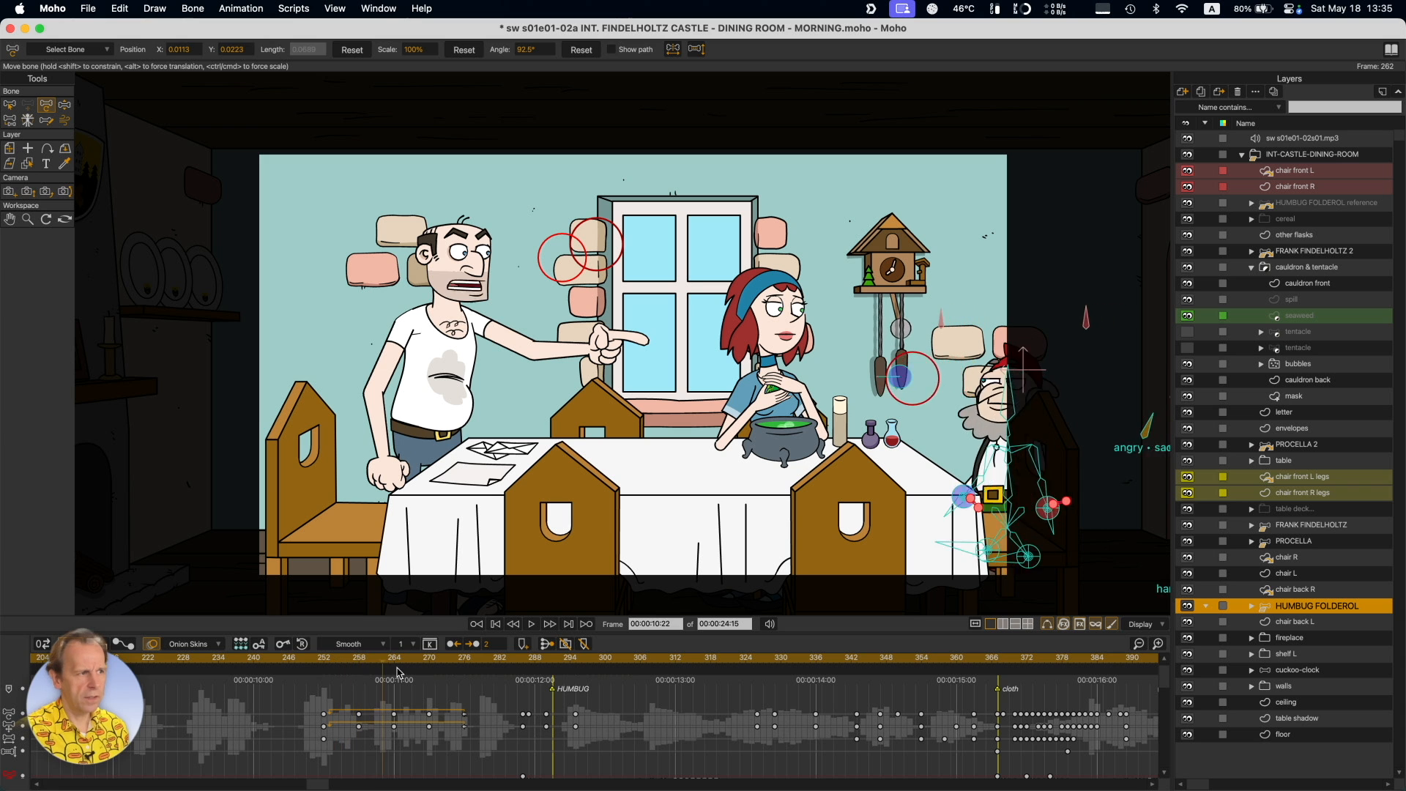
drag(397, 673, 573, 696)
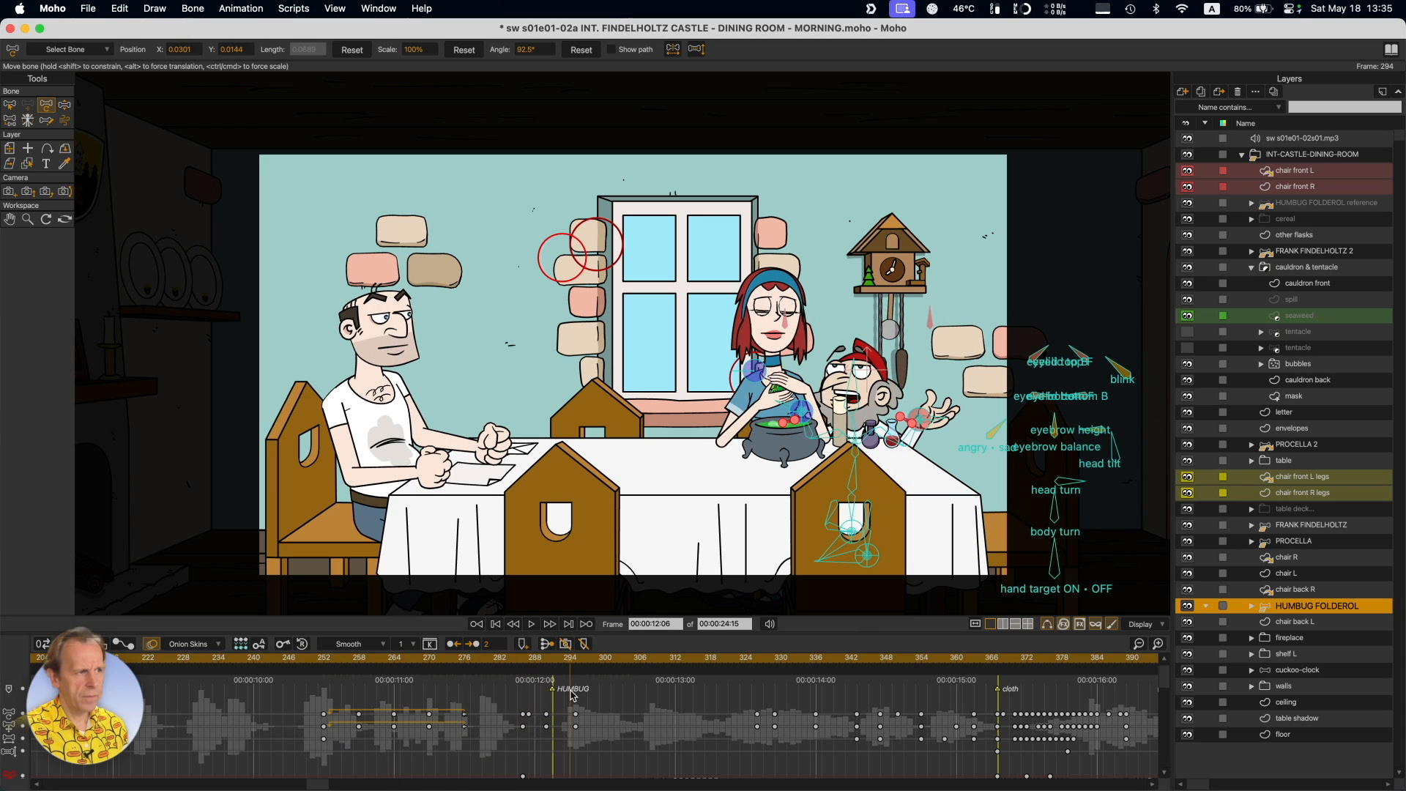
Compress HUMBUG FOLDEROL's walk-cycle keyframes from frames 252–276 to end at about frame 258, and play the sped-up walk twice.
click(328, 661)
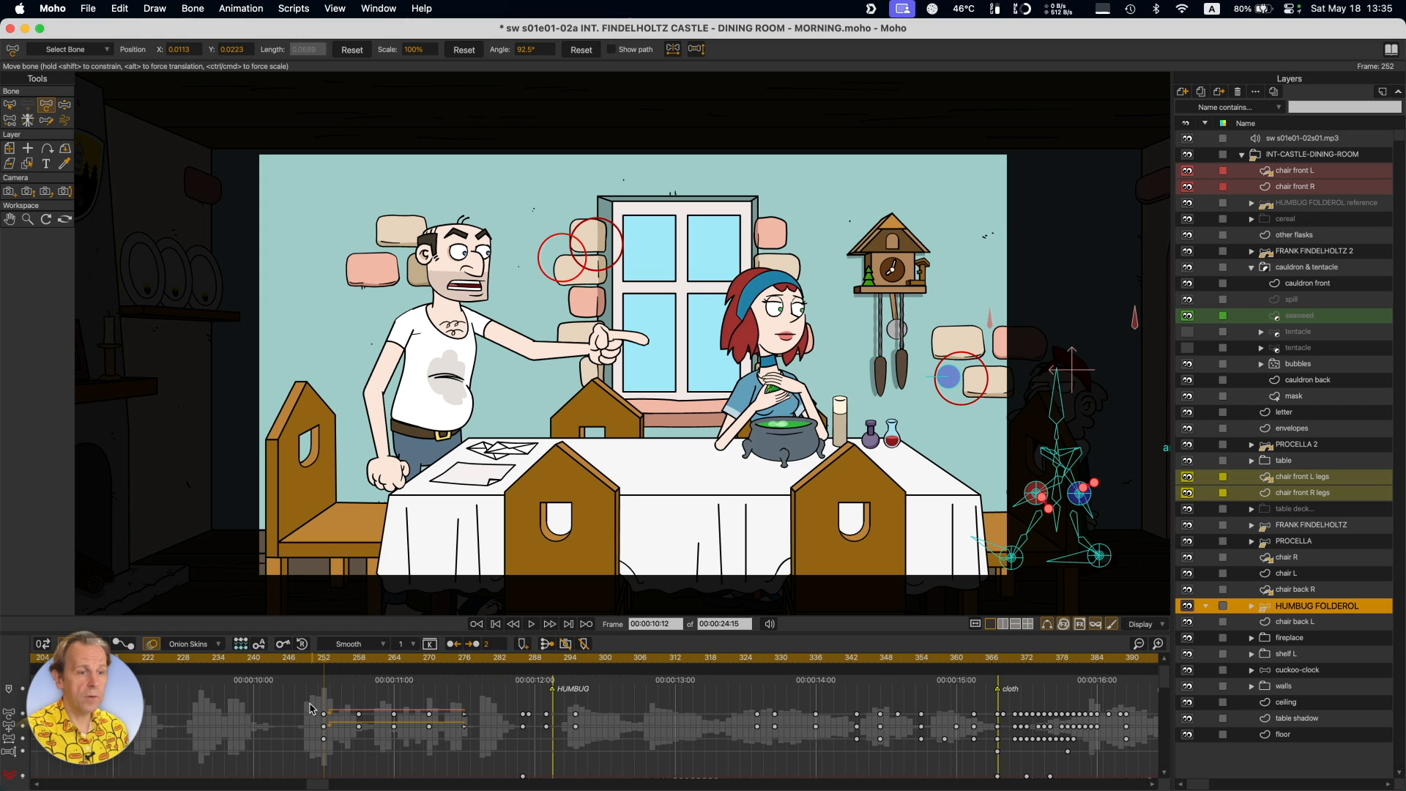
drag(309, 703, 468, 732)
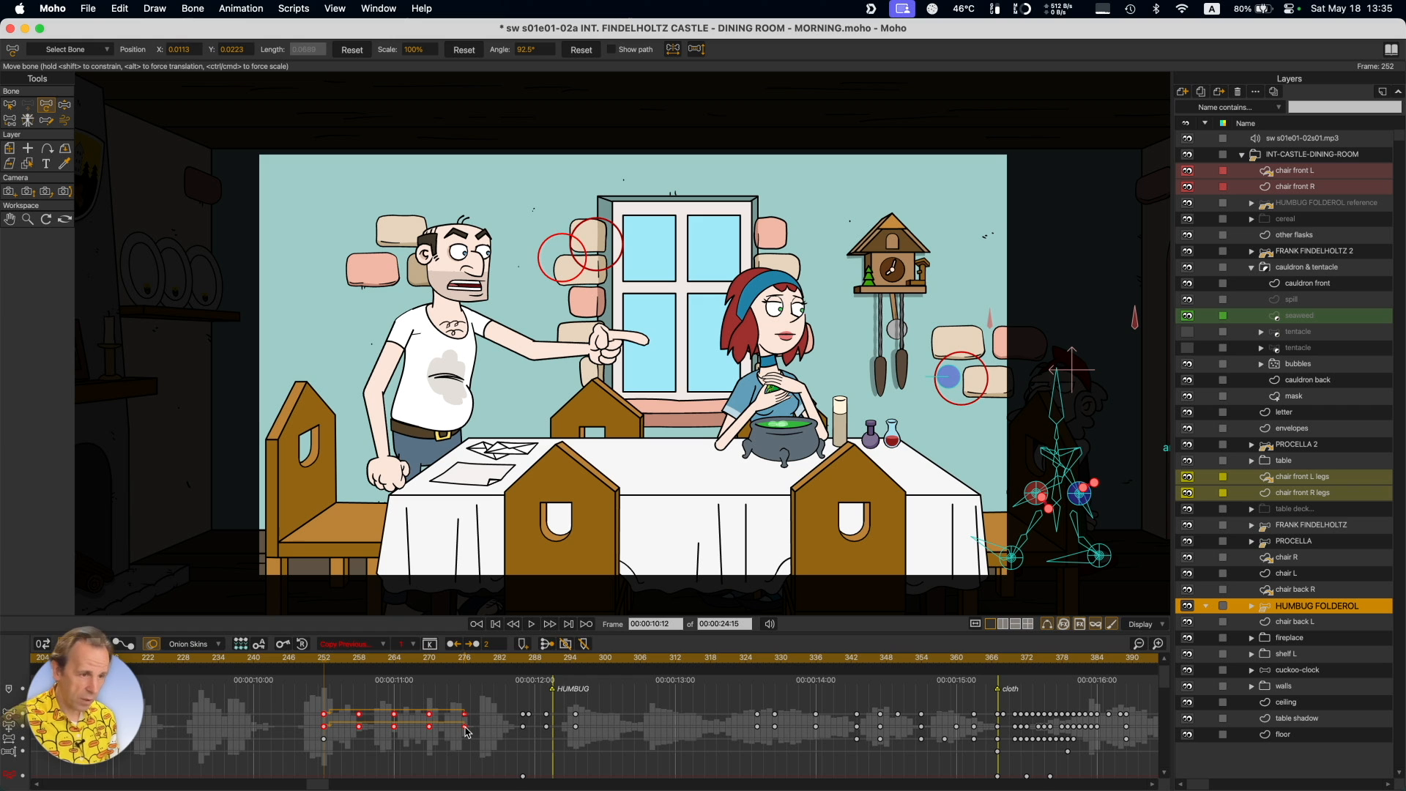
mouse_move(465, 731)
mouse_down()
mouse_move(353, 737)
mouse_move(505, 736)
mouse_move(359, 737)
mouse_move(475, 736)
mouse_up()
drag(448, 733, 360, 736)
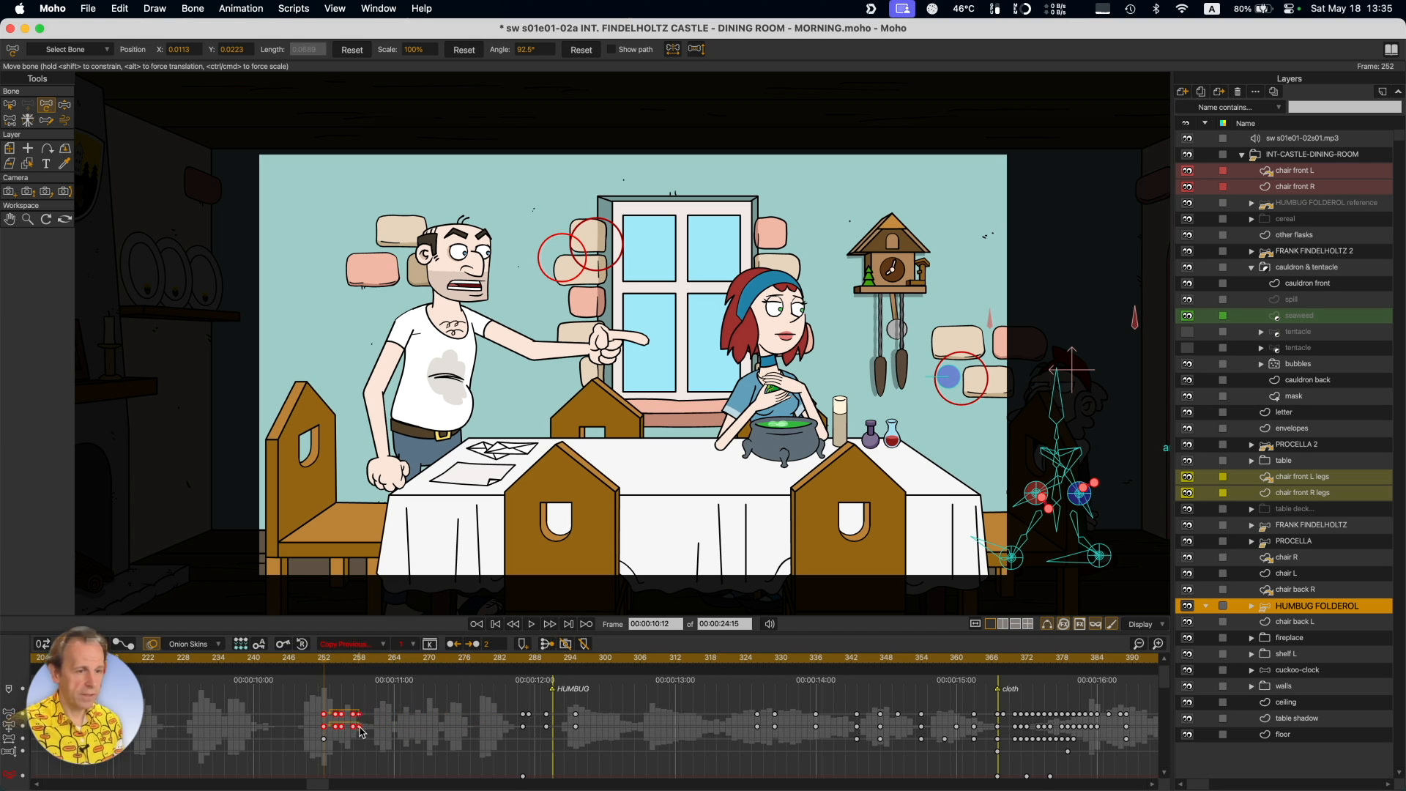
key(space)
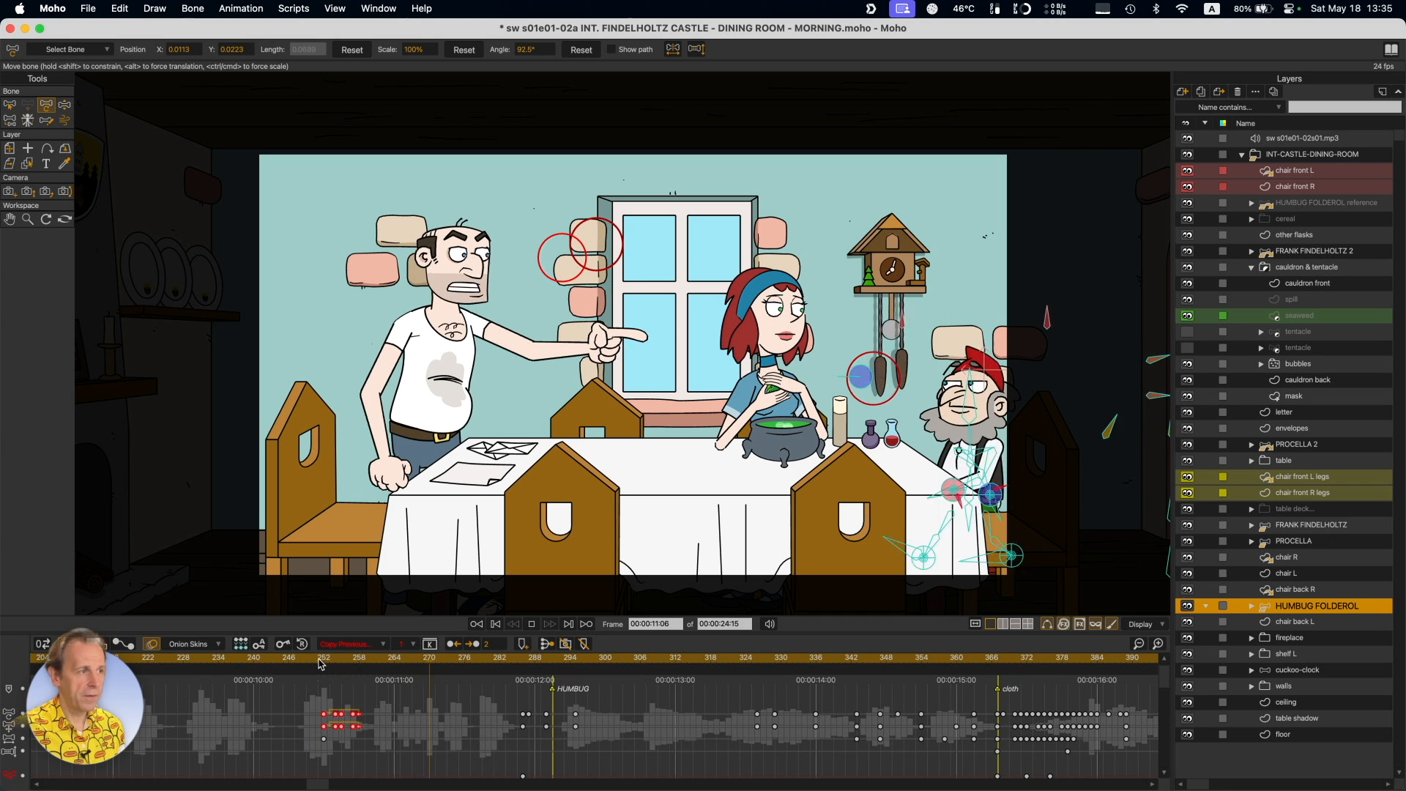
key(space)
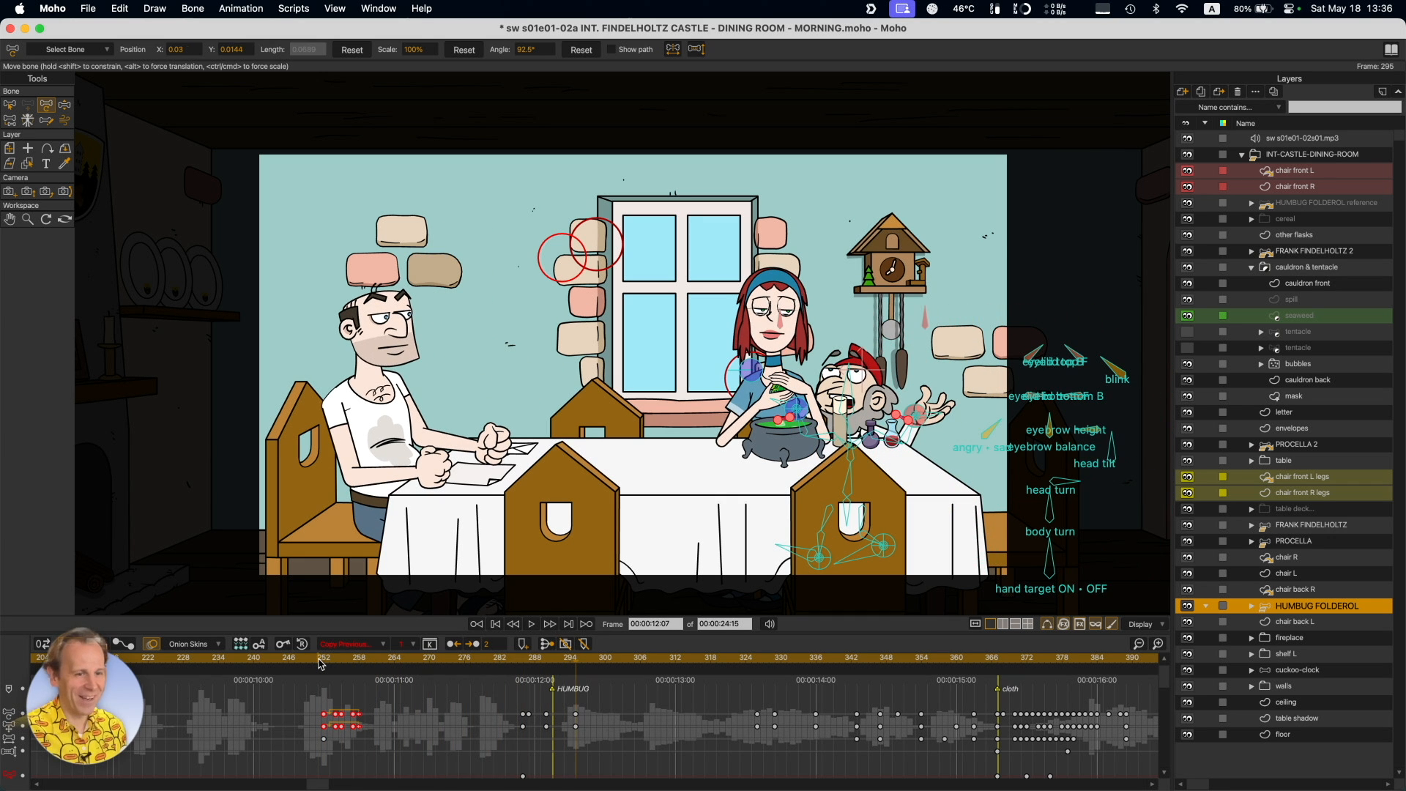
click(320, 661)
key(space)
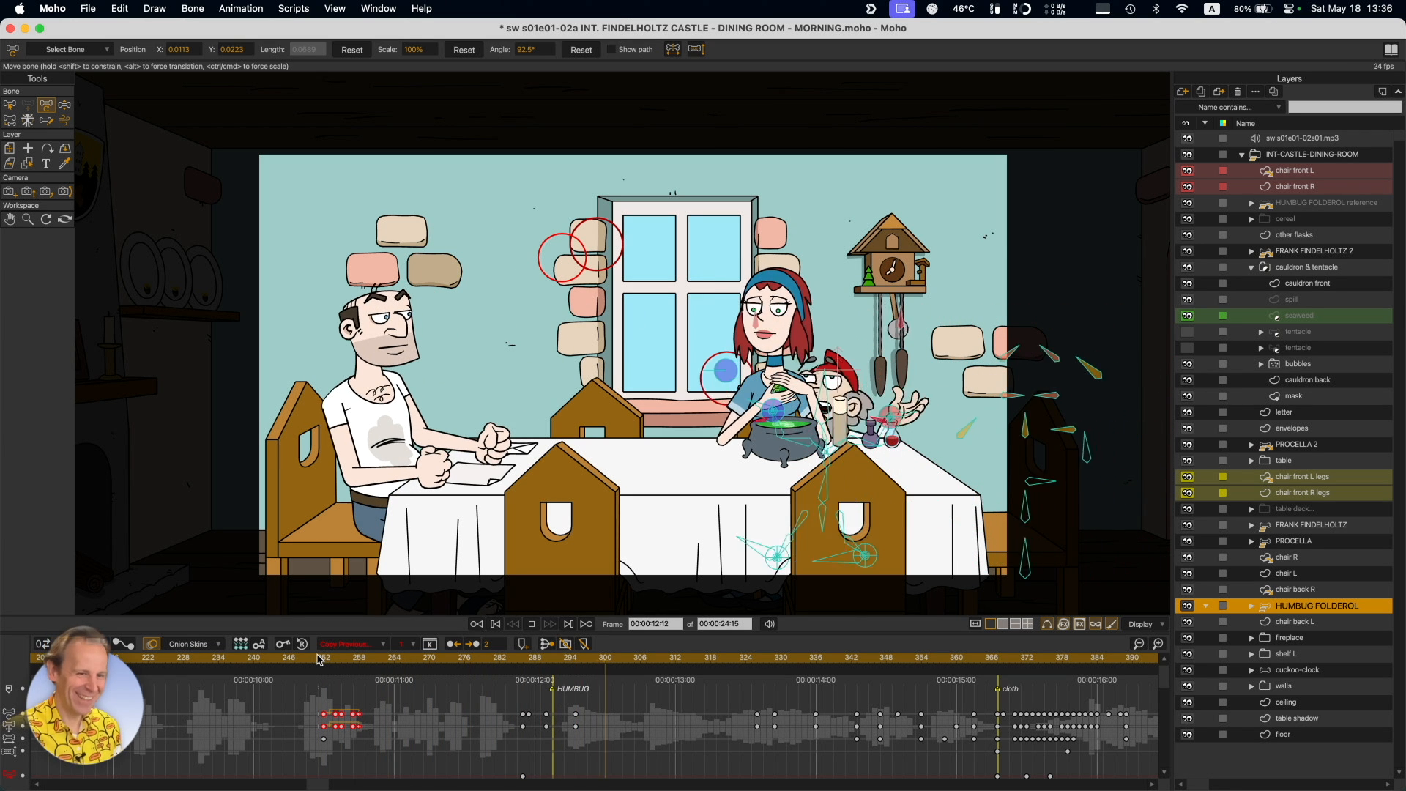
key(space)
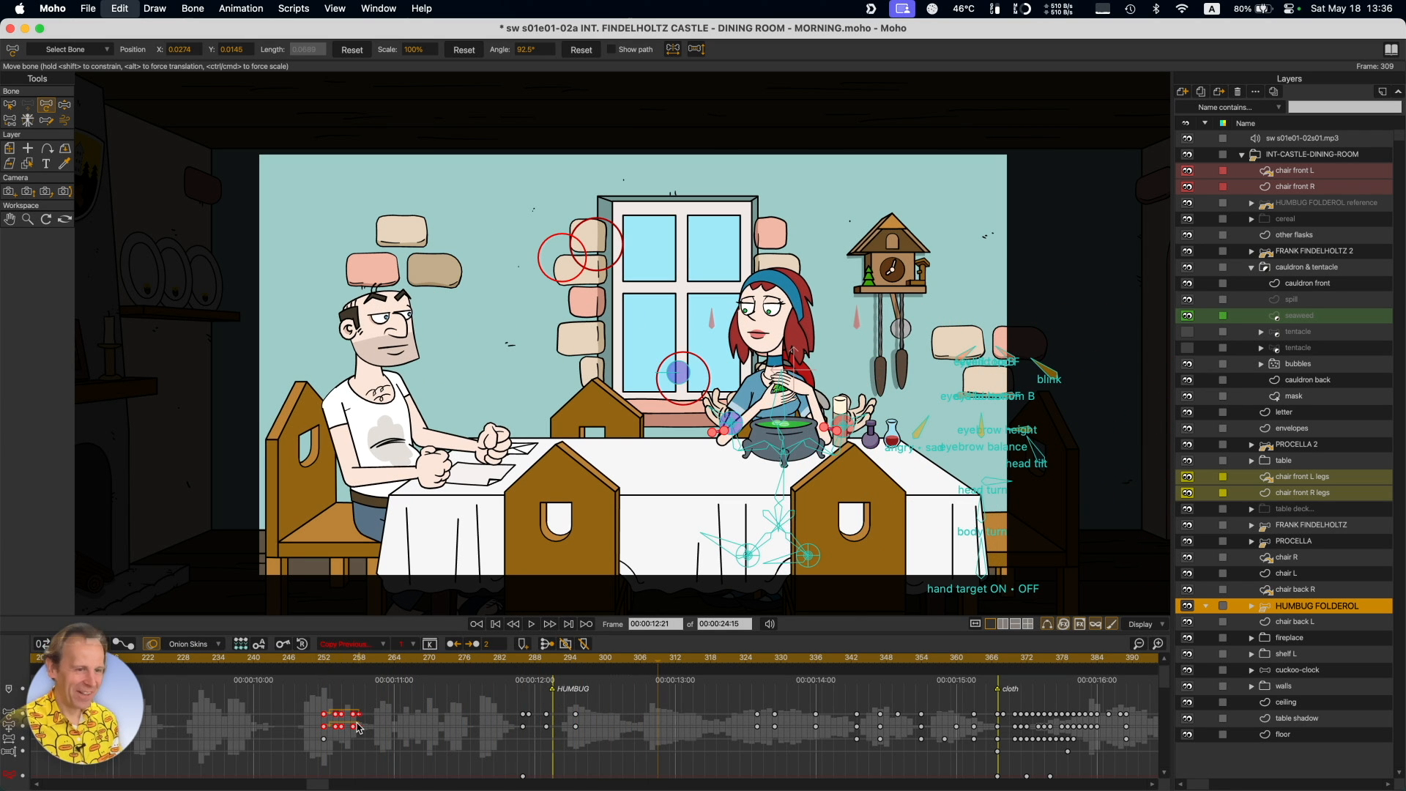
Stretch HUMBUG FOLDEROL's selected walk-cycle keyframes back out over a longer range and replay the walk from frame 252.
drag(359, 728, 512, 720)
click(323, 659)
key(space)
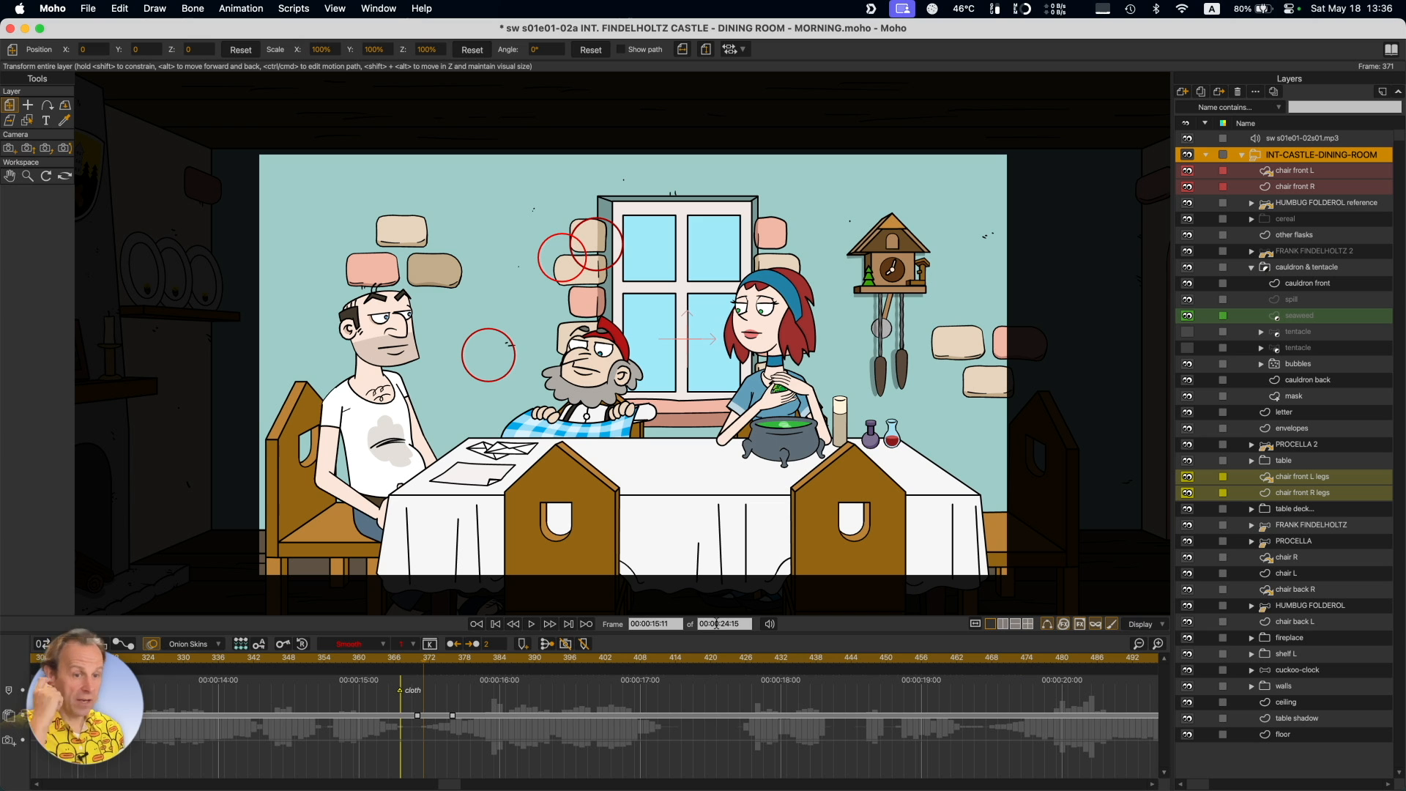
Play the scene from frame 362 to review the tablecloth being thrown onto the table.
click(371, 659)
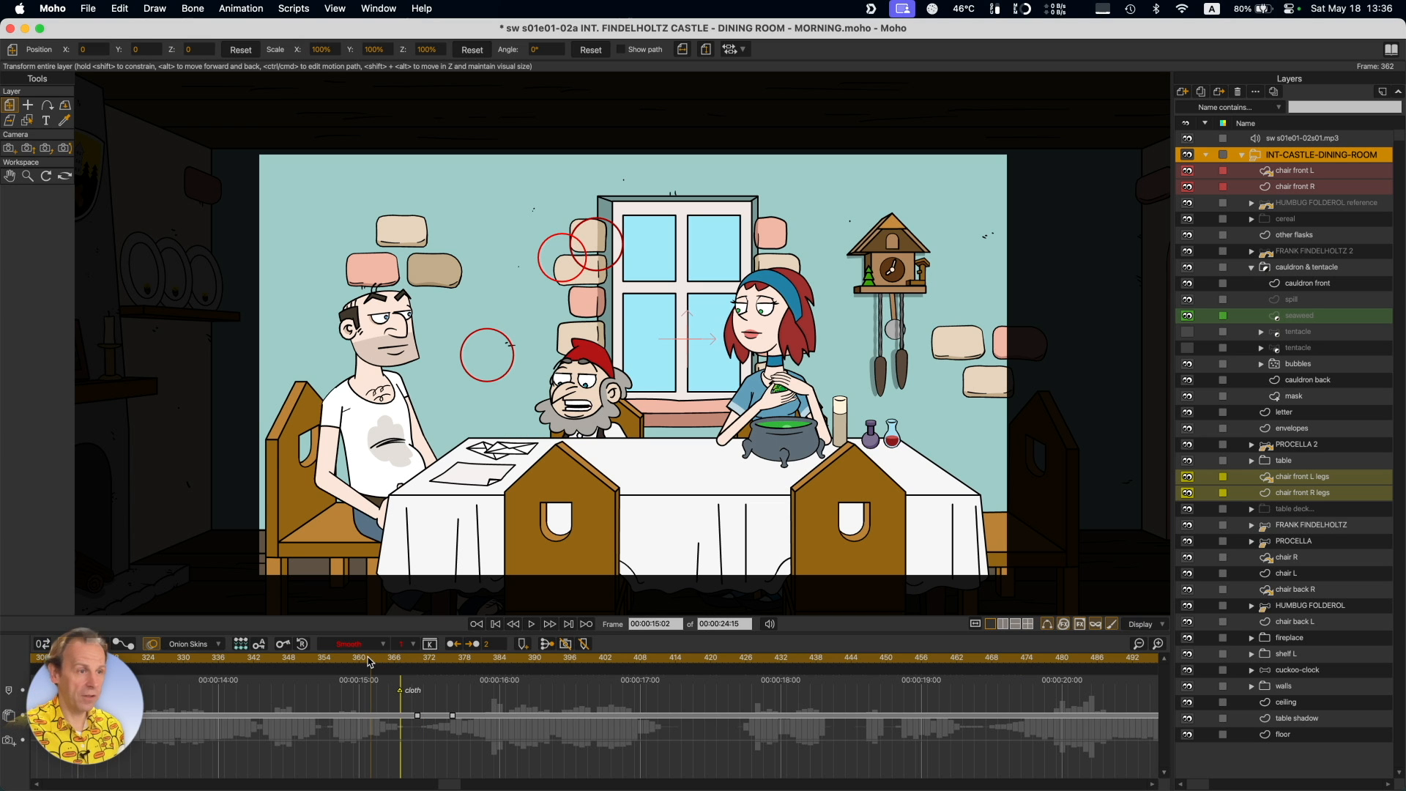
key(space)
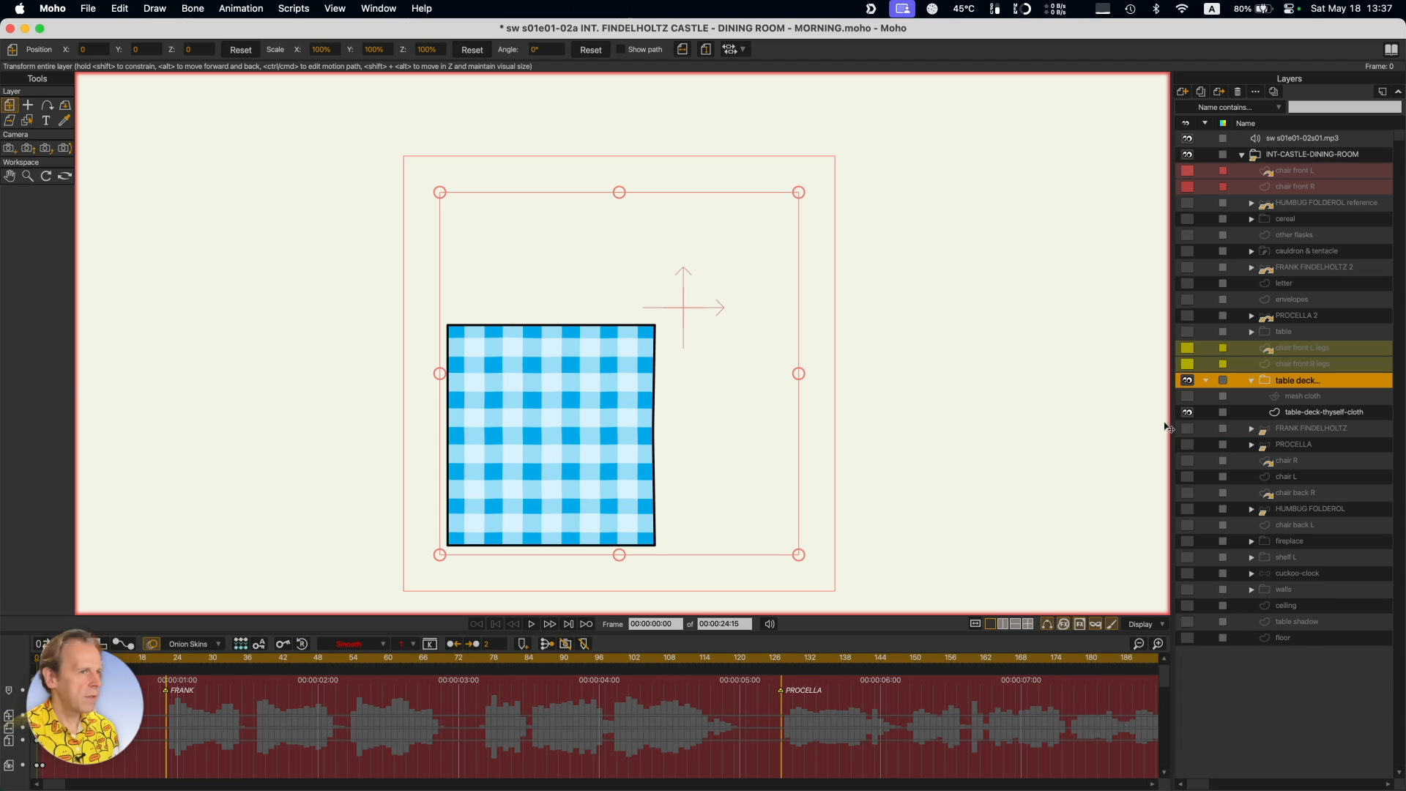
Try warping the table-deck-thyself-cloth layer's points with the Magnet tool at a radius of about 0.12, and undo the distortion.
click(1283, 420)
scroll(439, 408, up, 1)
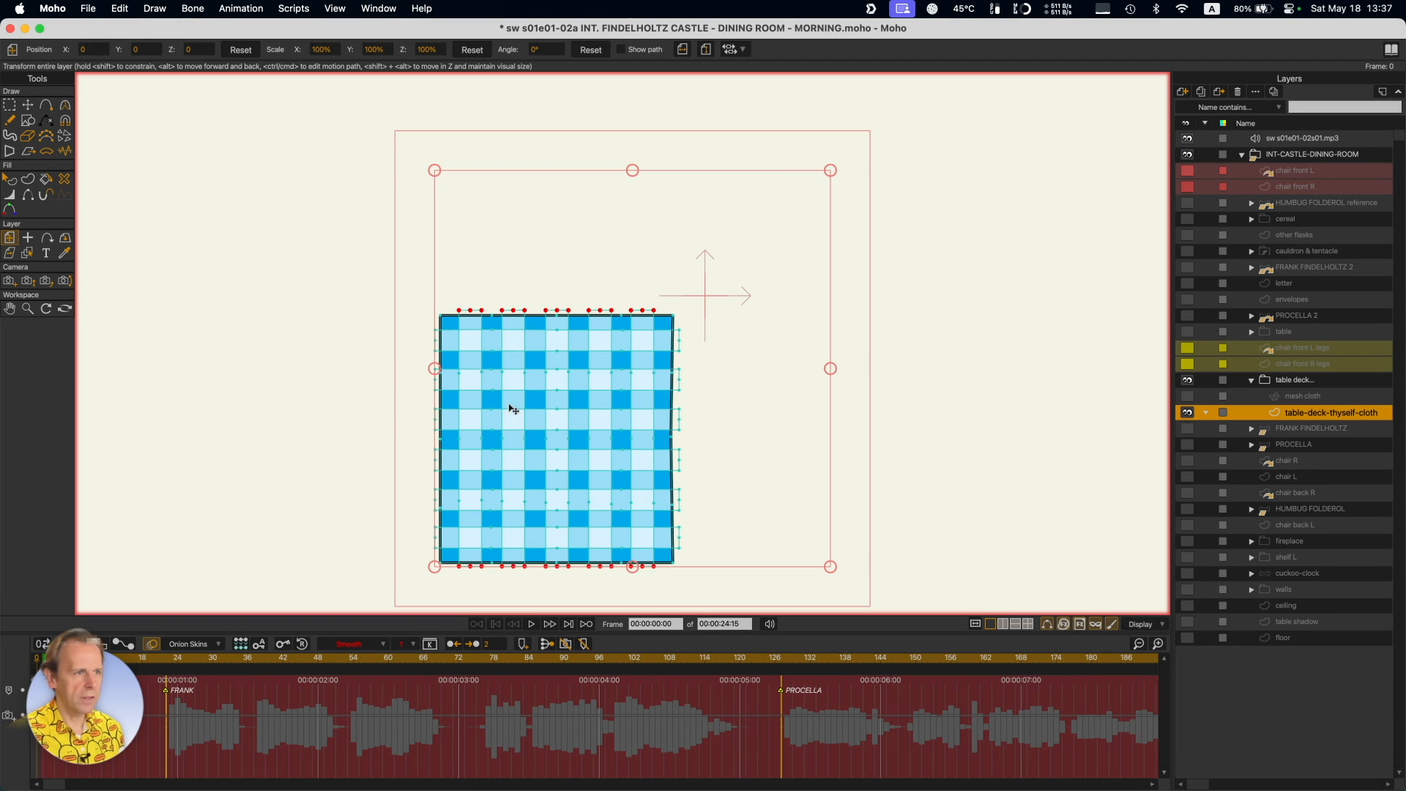
scroll(511, 407, down, 3)
scroll(546, 351, up, 1)
key(x)
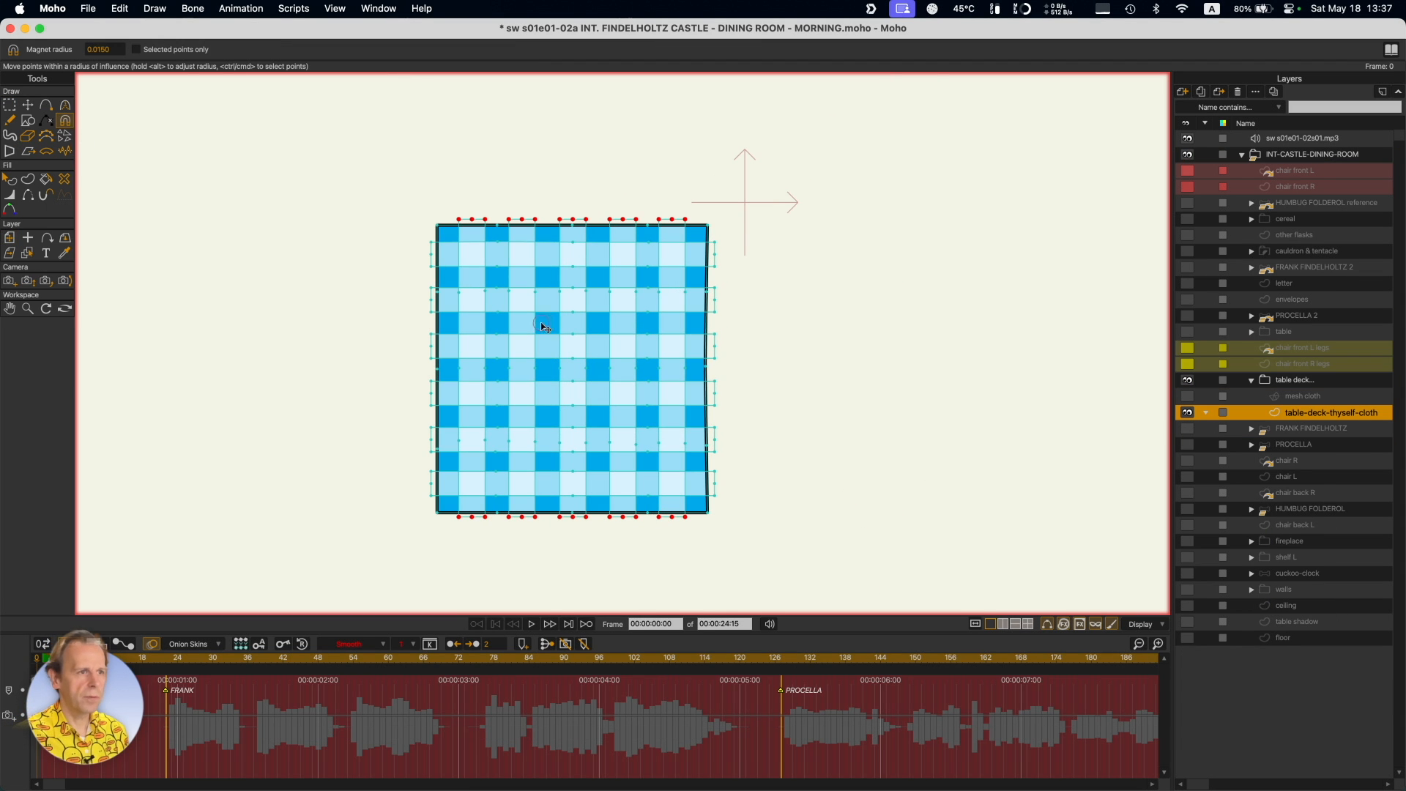
alt+drag(565, 332, 600, 341)
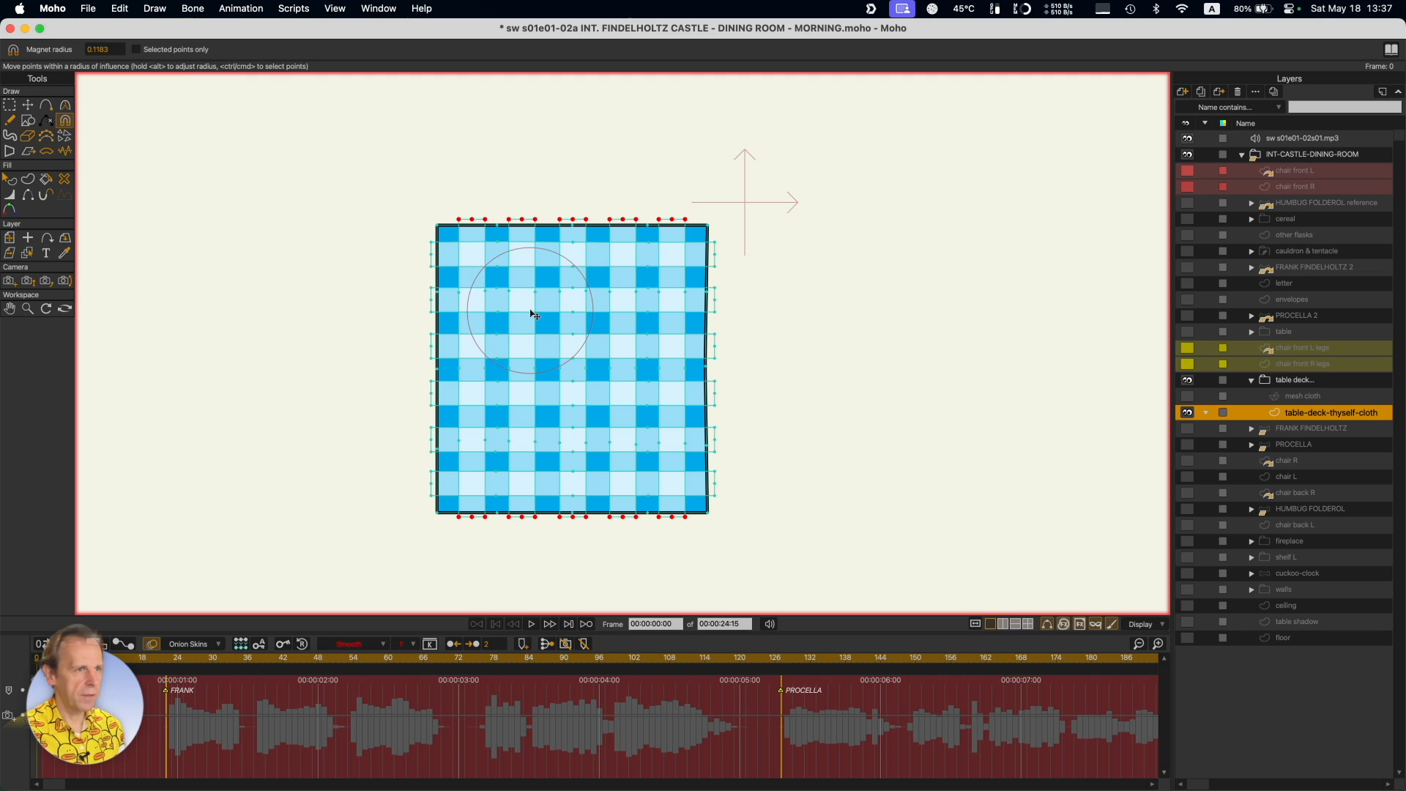
drag(520, 322, 669, 317)
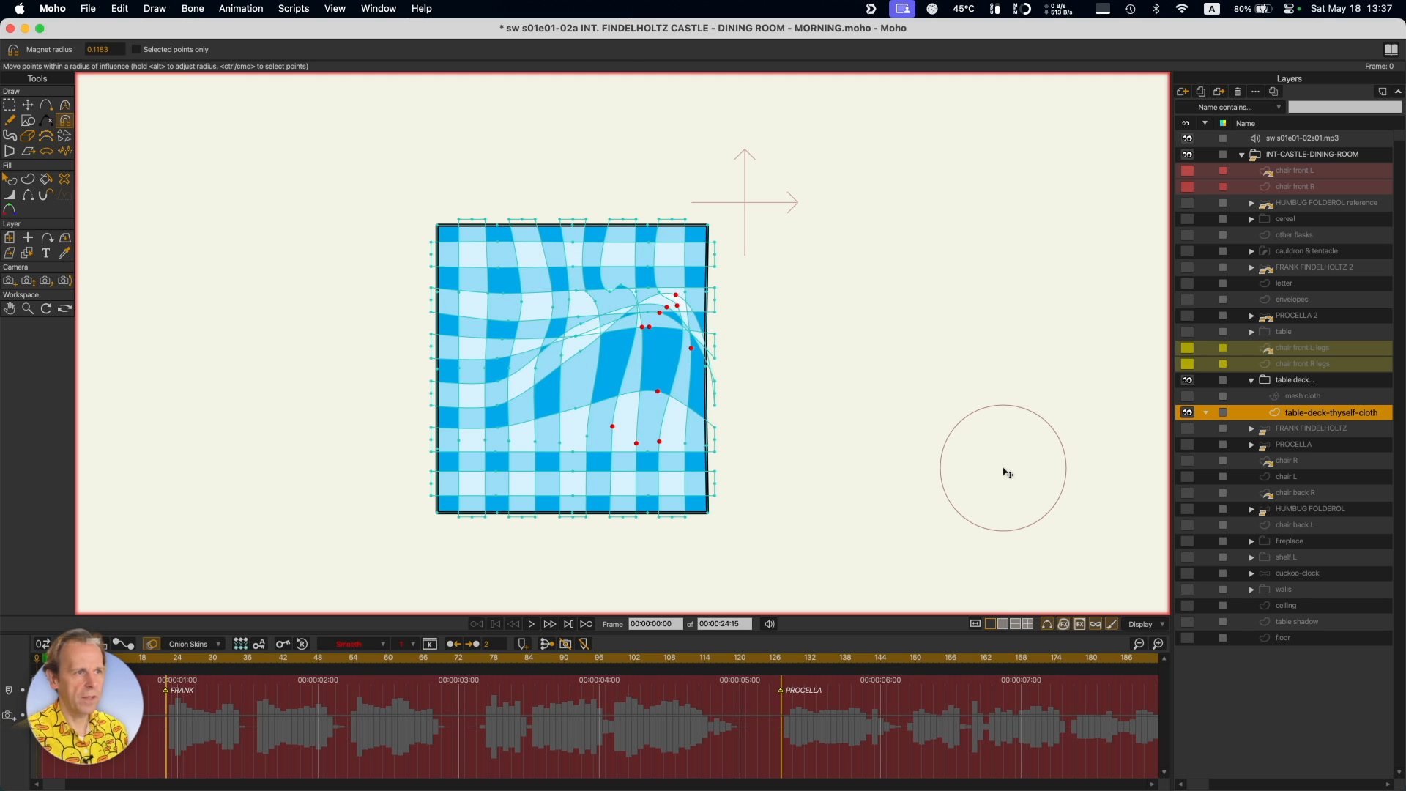
key(super+z)
key(super+z)
key(super+z)
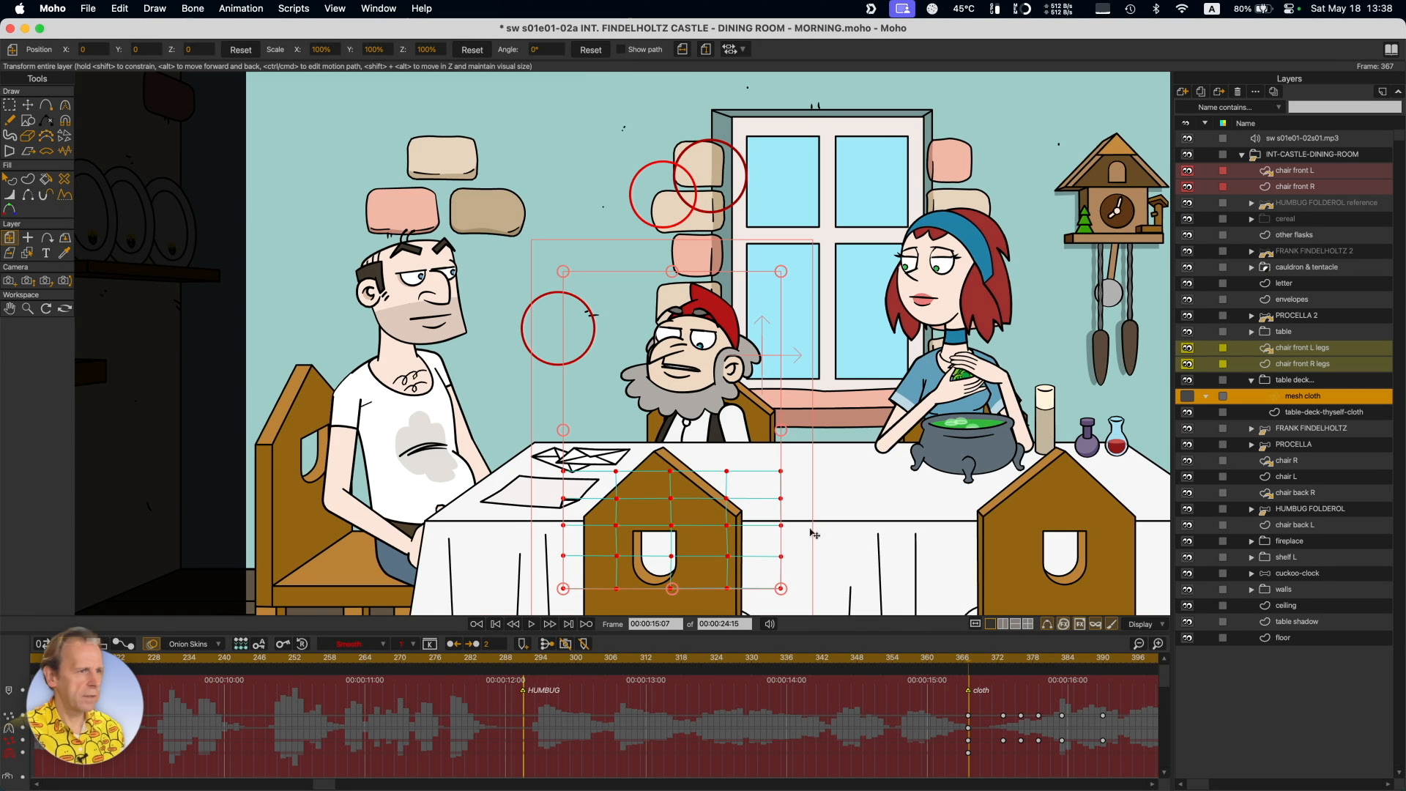
Step through the mesh cloth layer's keyframes from frame 367 to 390 to examine how the mesh deforms the tablecloth.
scroll(813, 534, right, 5)
scroll(813, 533, down, 2)
scroll(688, 721, right, 2)
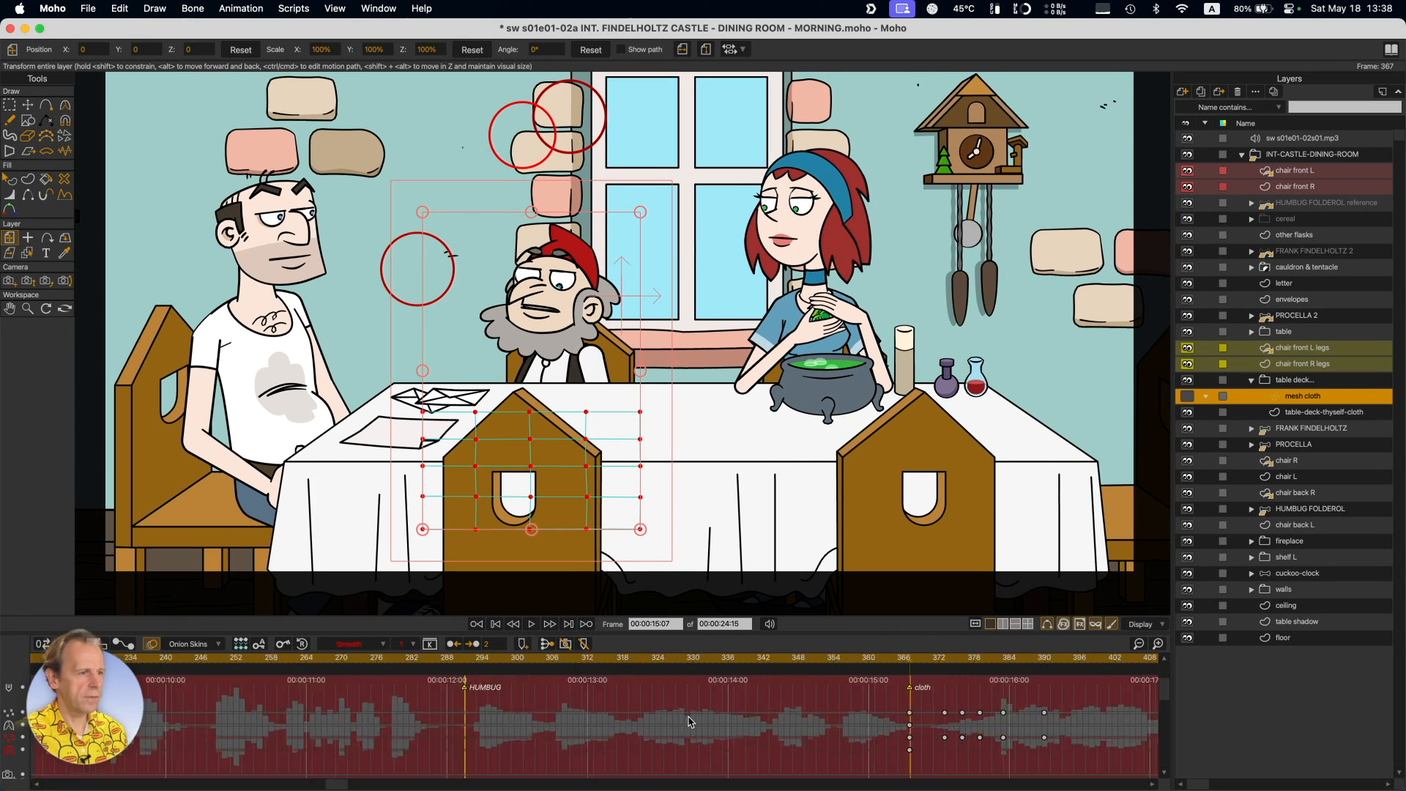
scroll(689, 722, right, 15)
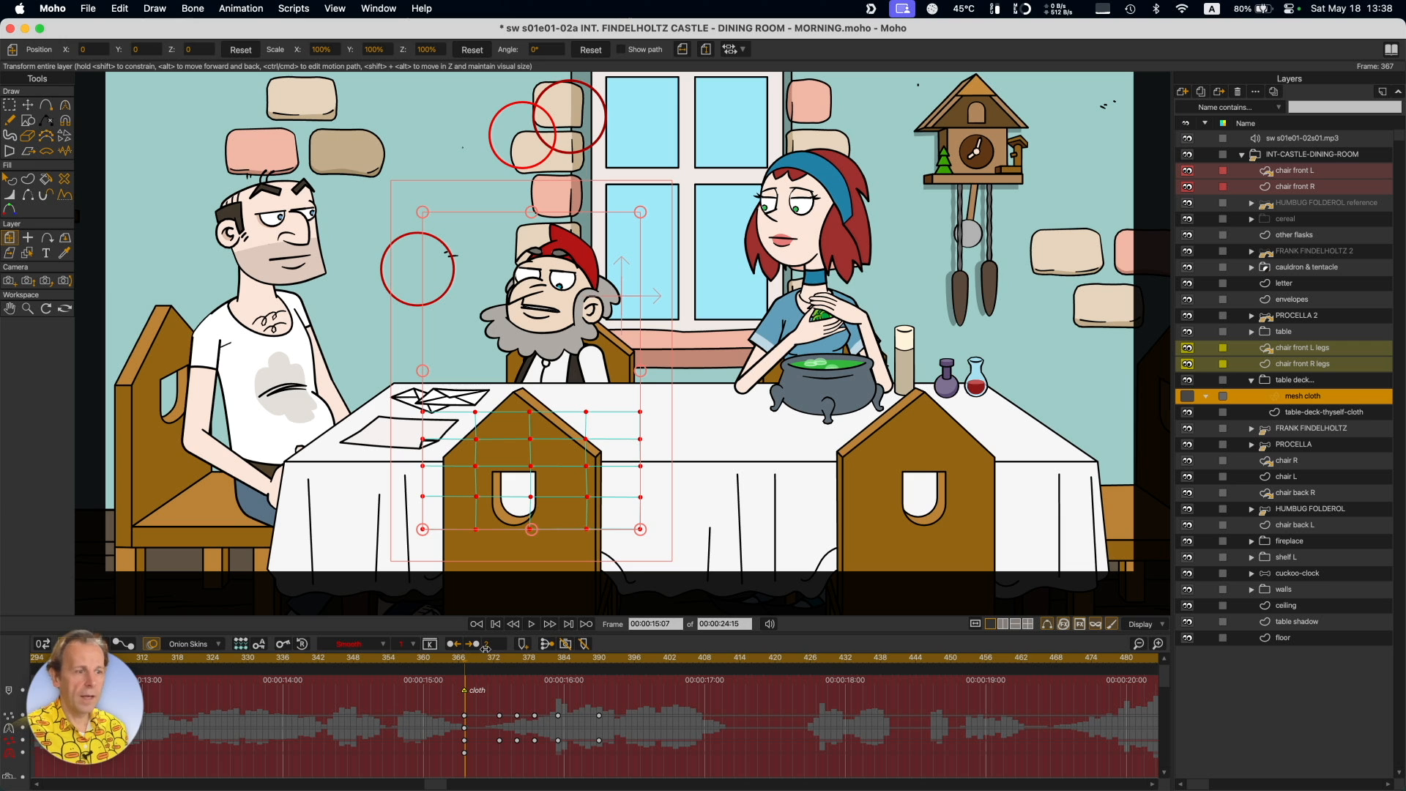
drag(476, 665, 535, 671)
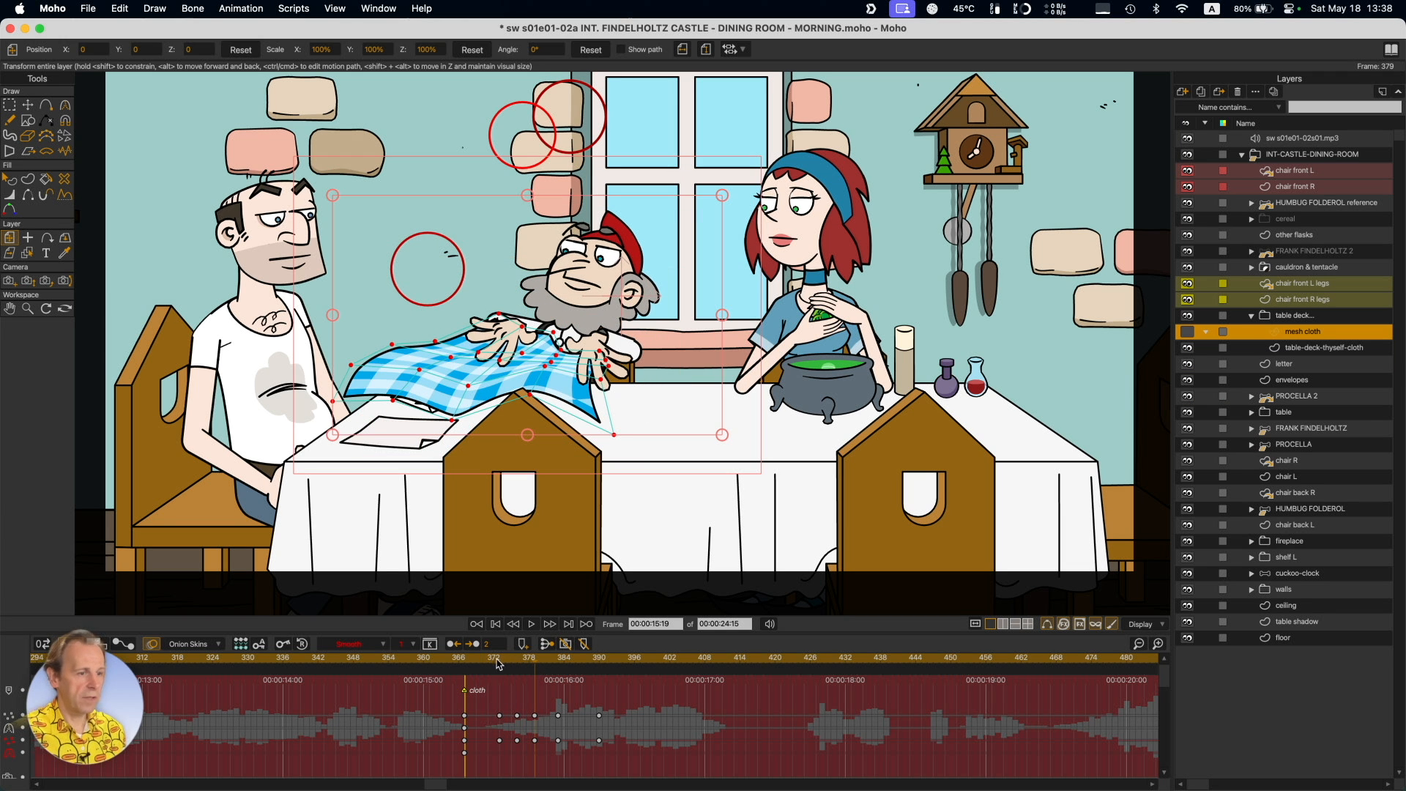
click(500, 663)
click(519, 664)
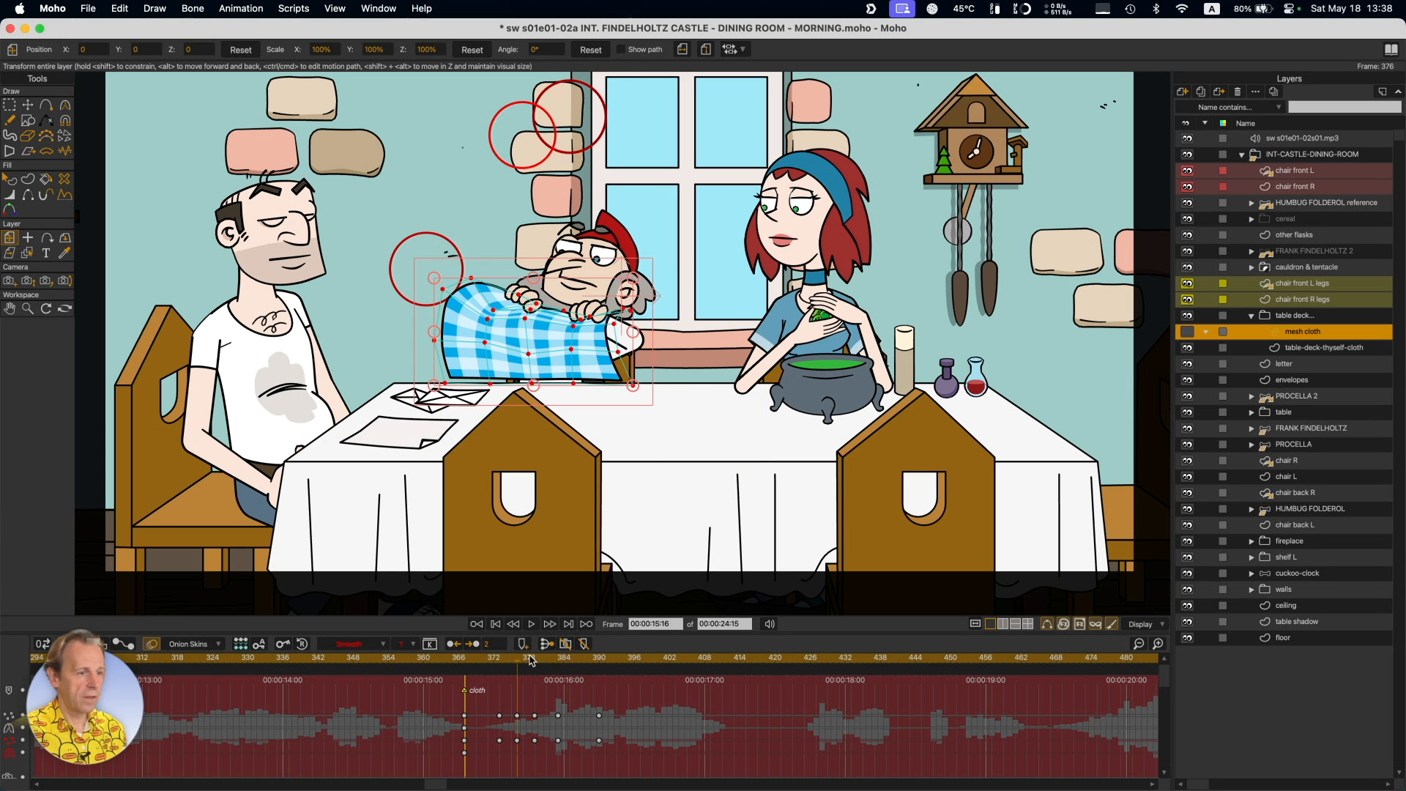
click(536, 664)
click(563, 663)
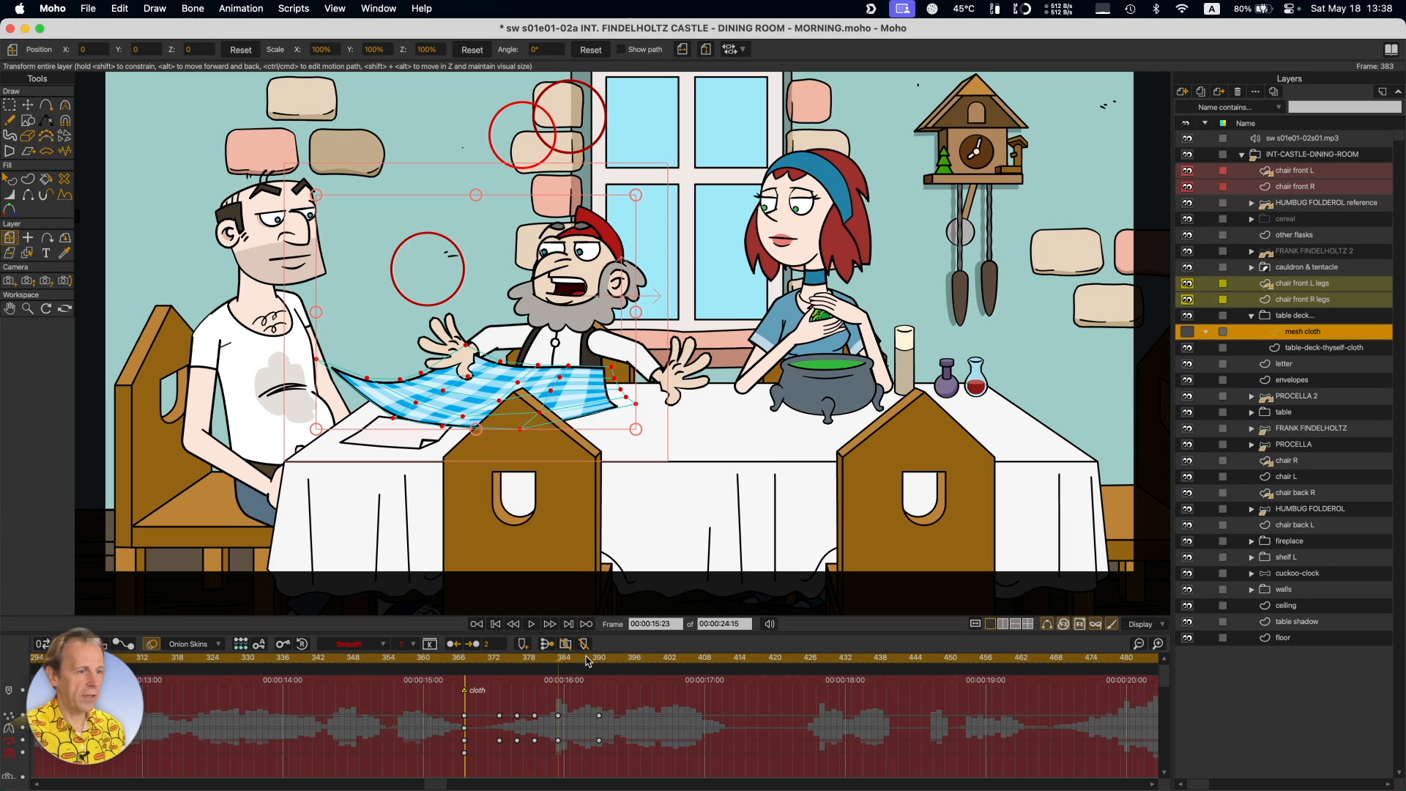
click(600, 664)
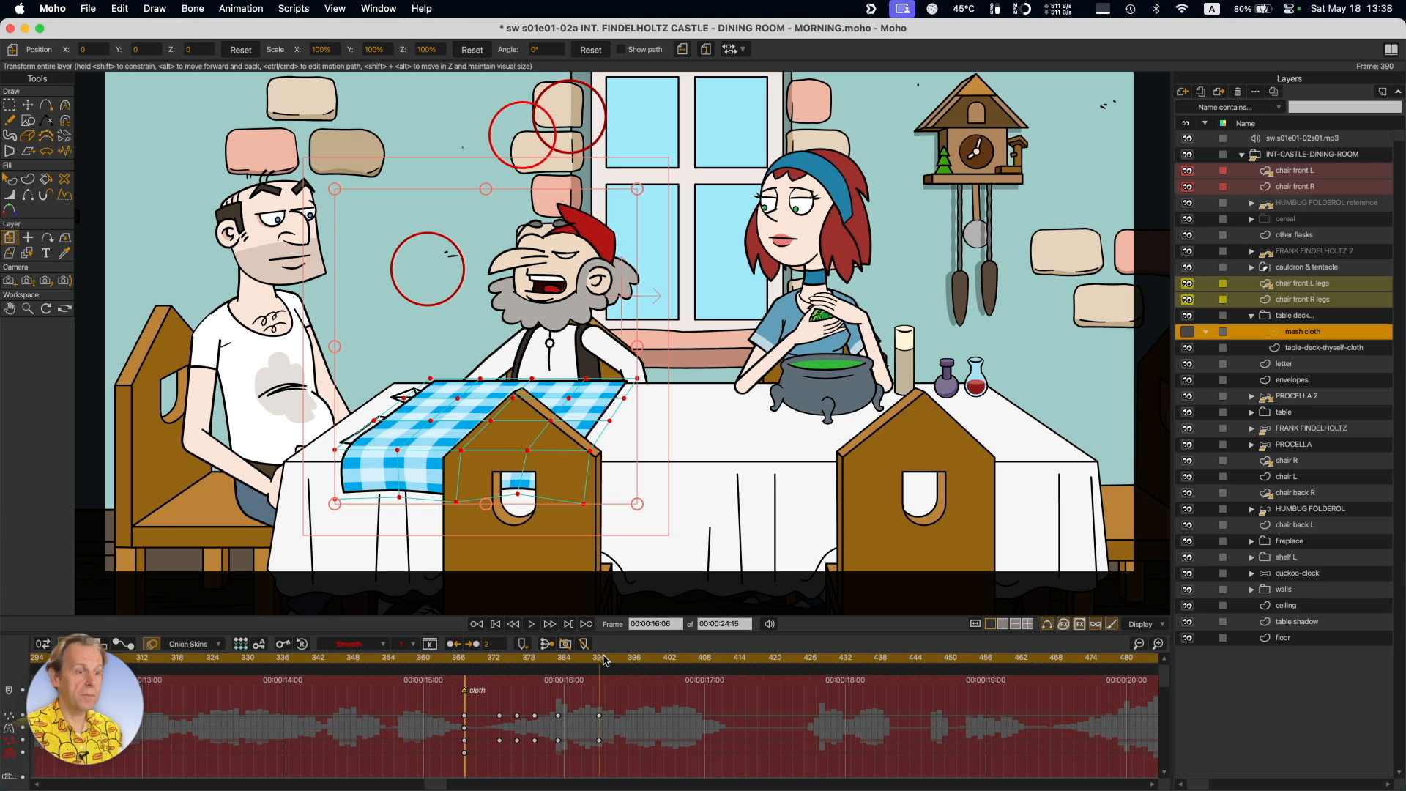
Play the tablecloth animation from frame 367 to about frame 397, and scrub to frame 377 to inspect the mesh.
click(463, 661)
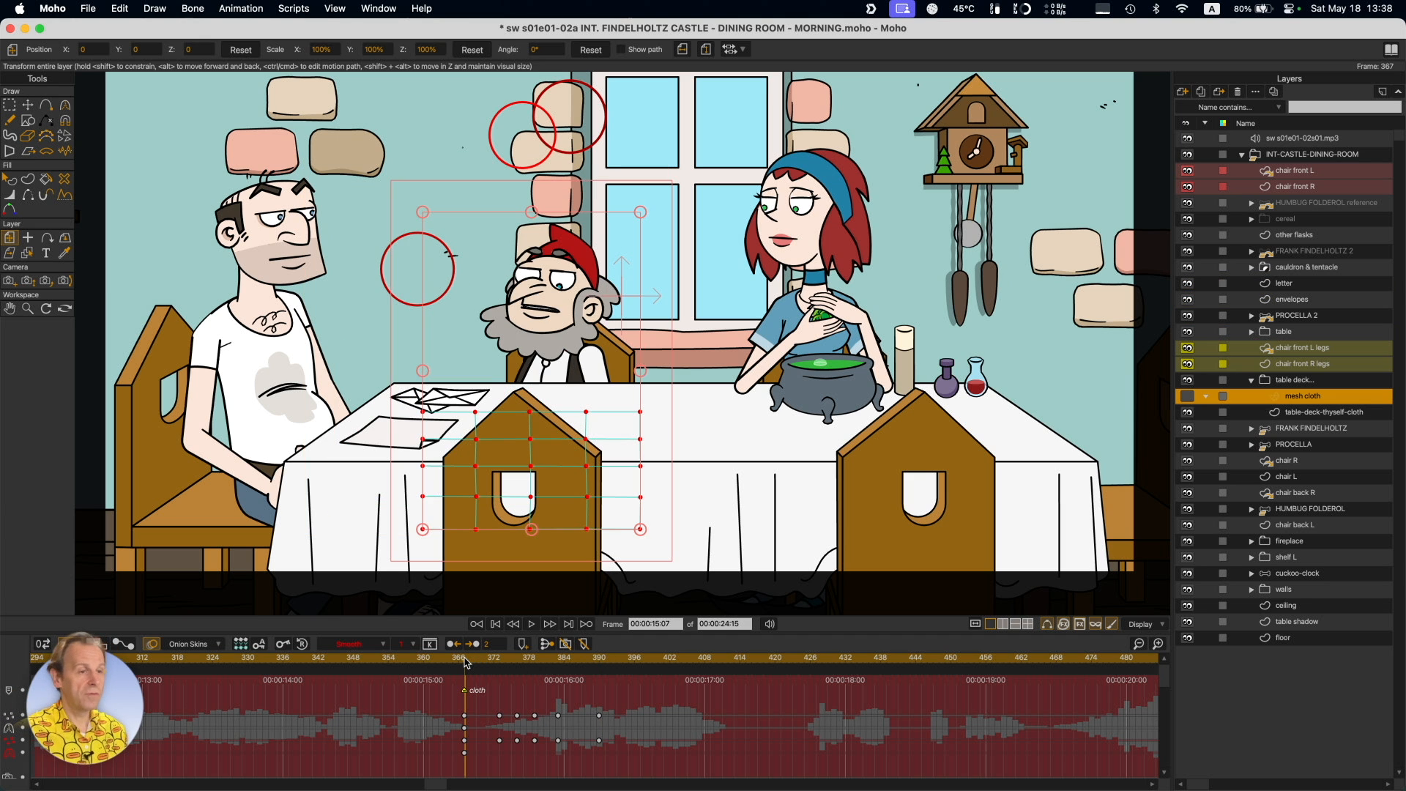
key(space)
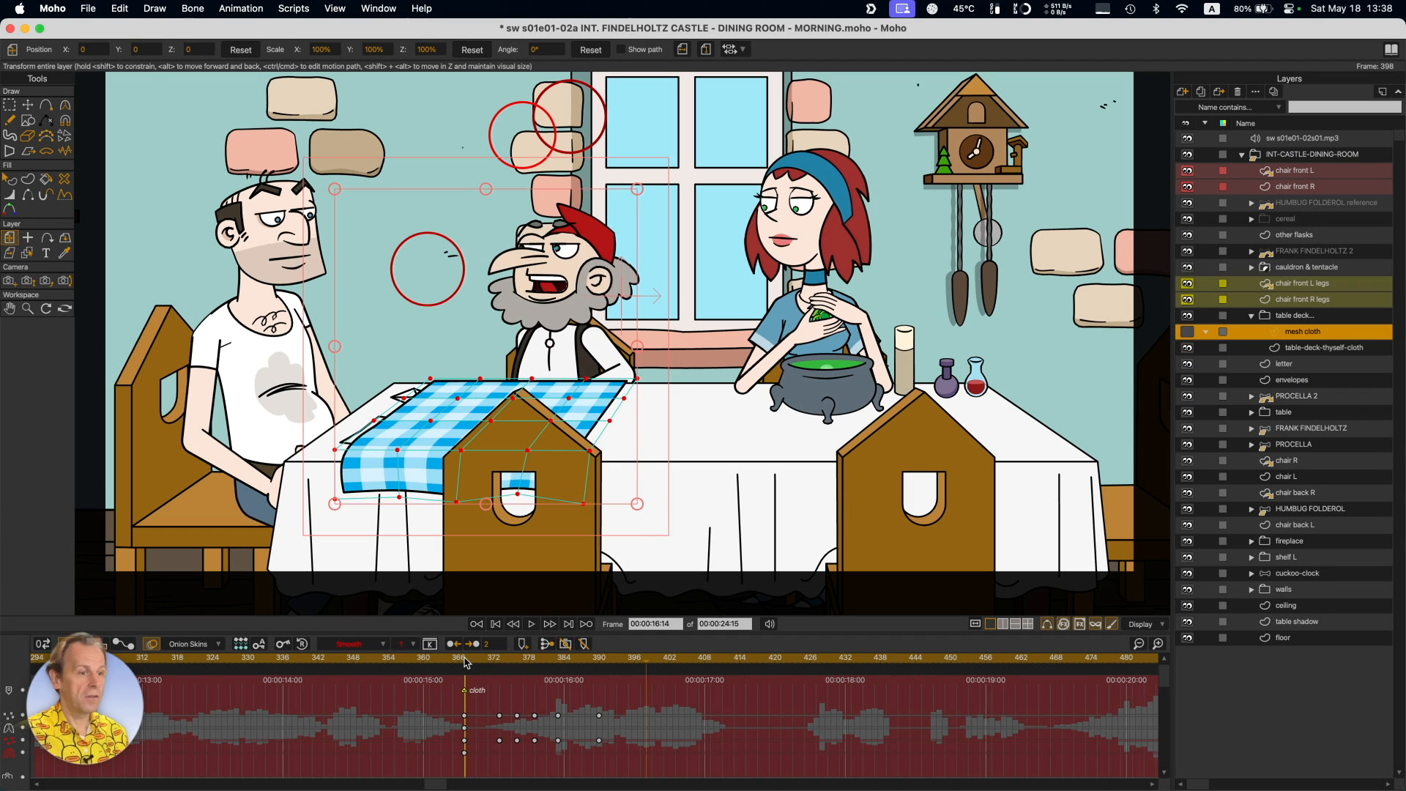
key(space)
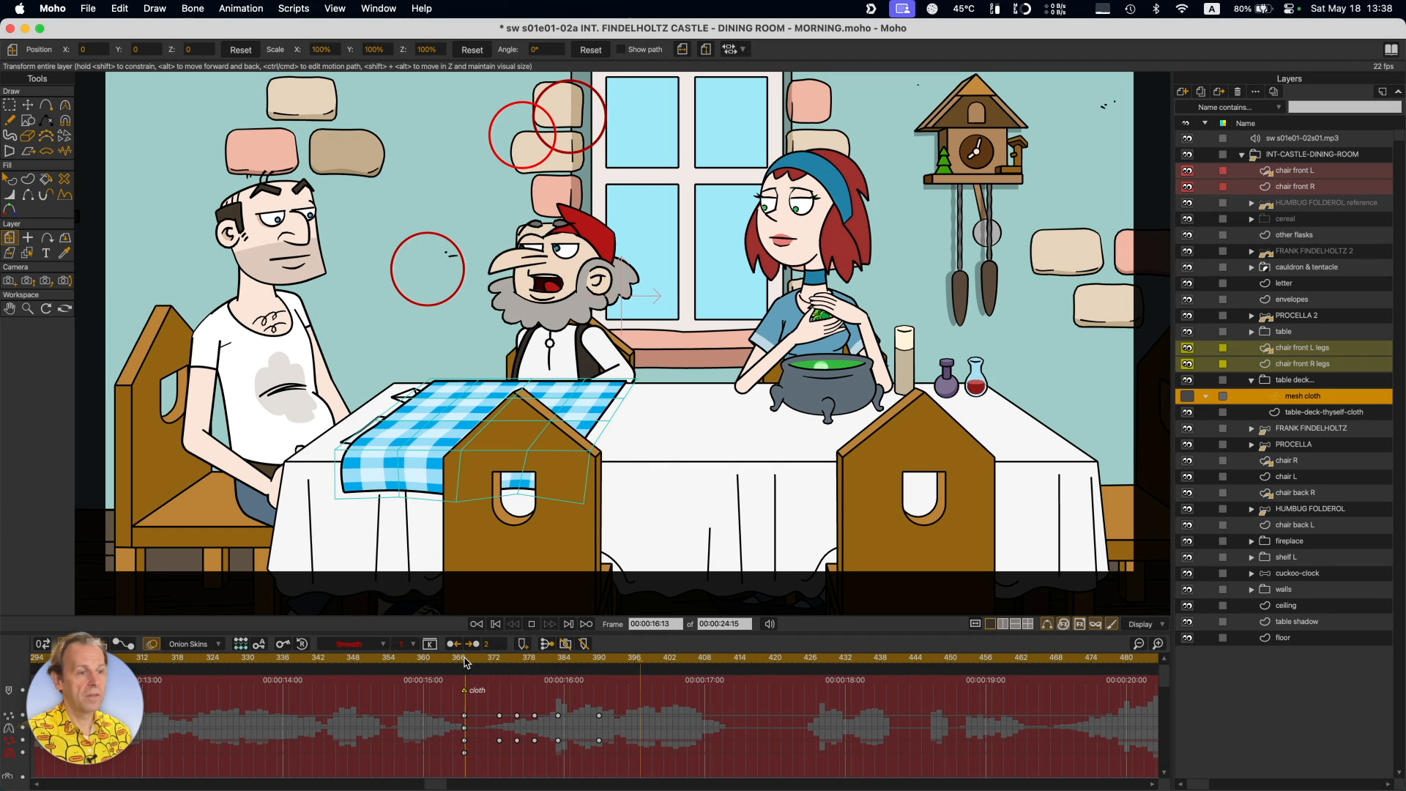
key(space)
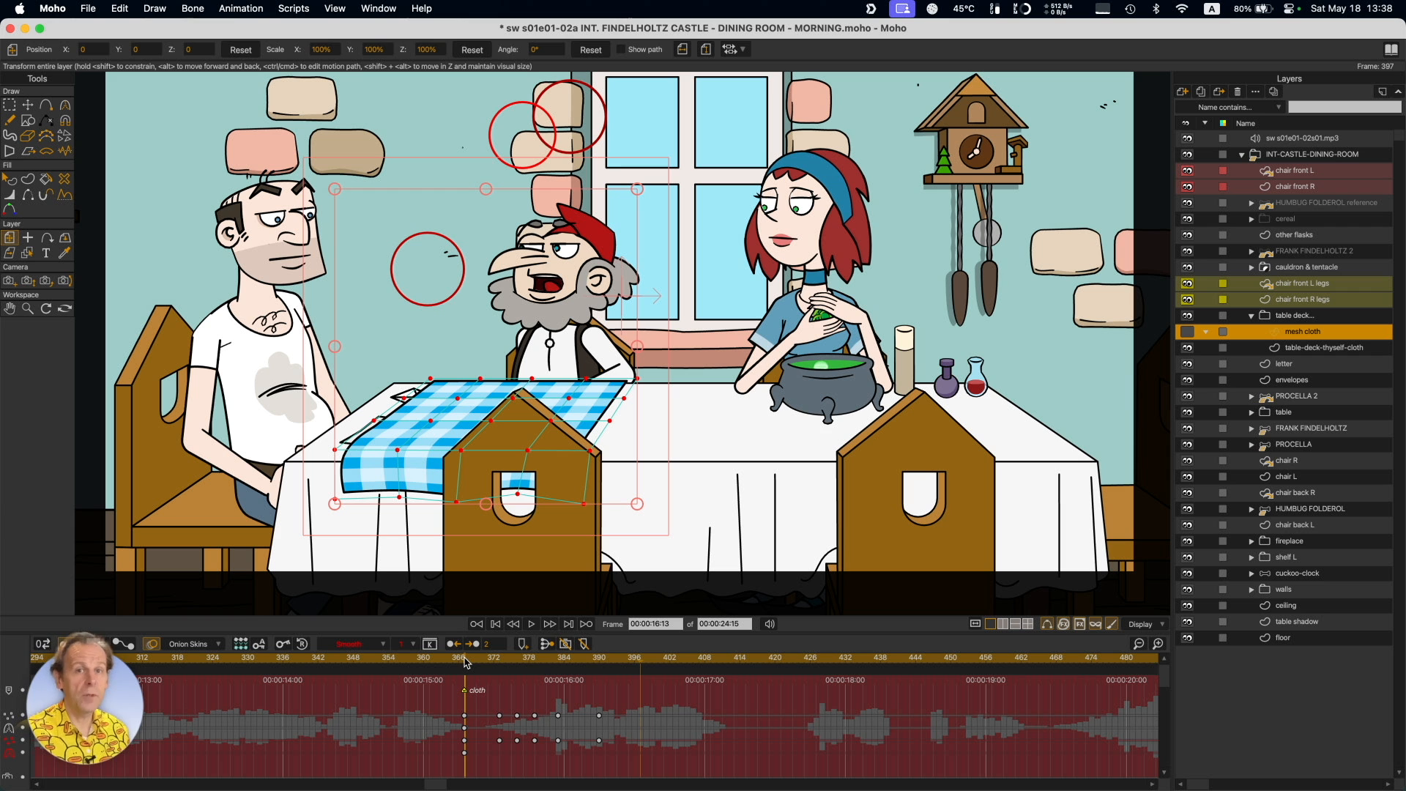
drag(484, 663, 527, 665)
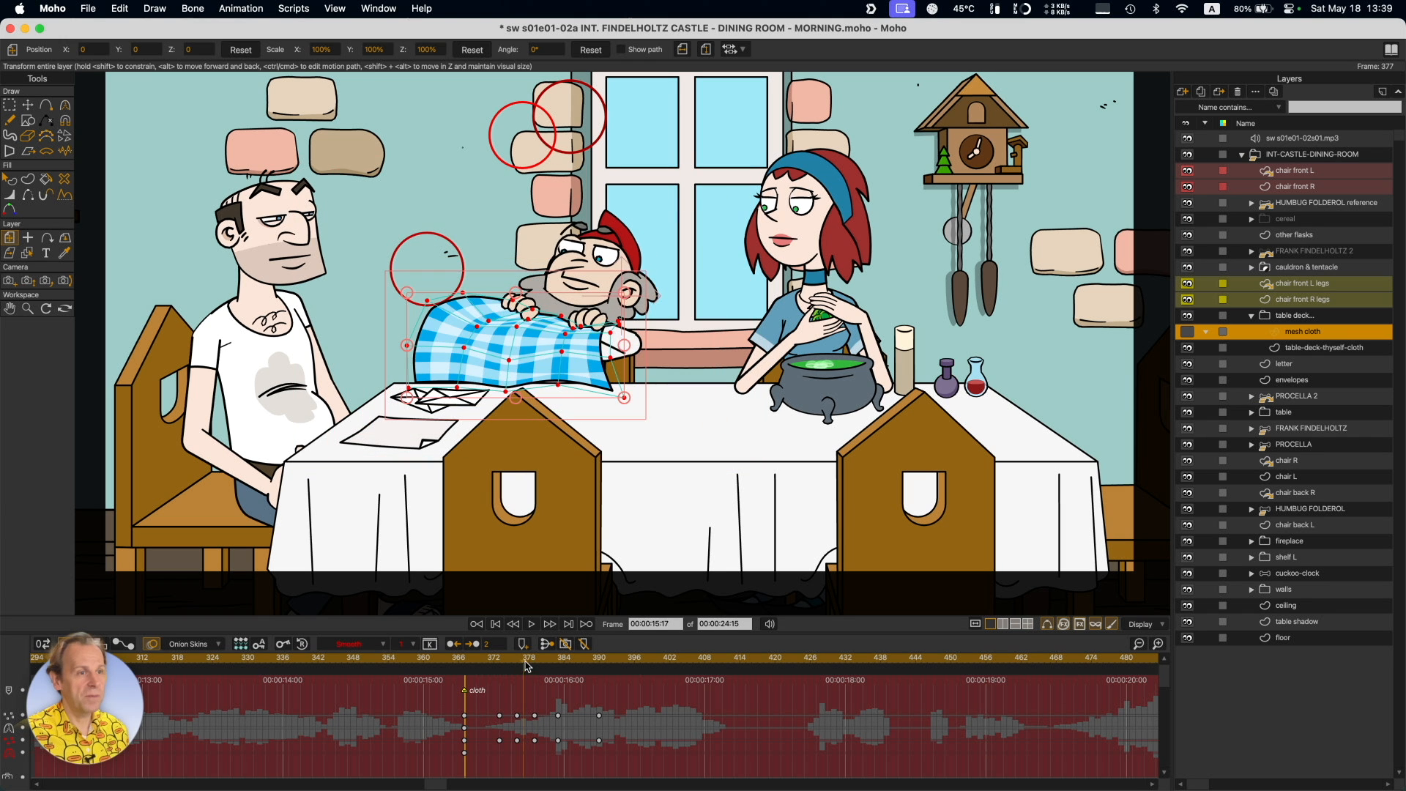
Scrub the tablecloth throw from frame 367 to about frame 383, and step back to frame 372 to review the mesh cloth.
key(space)
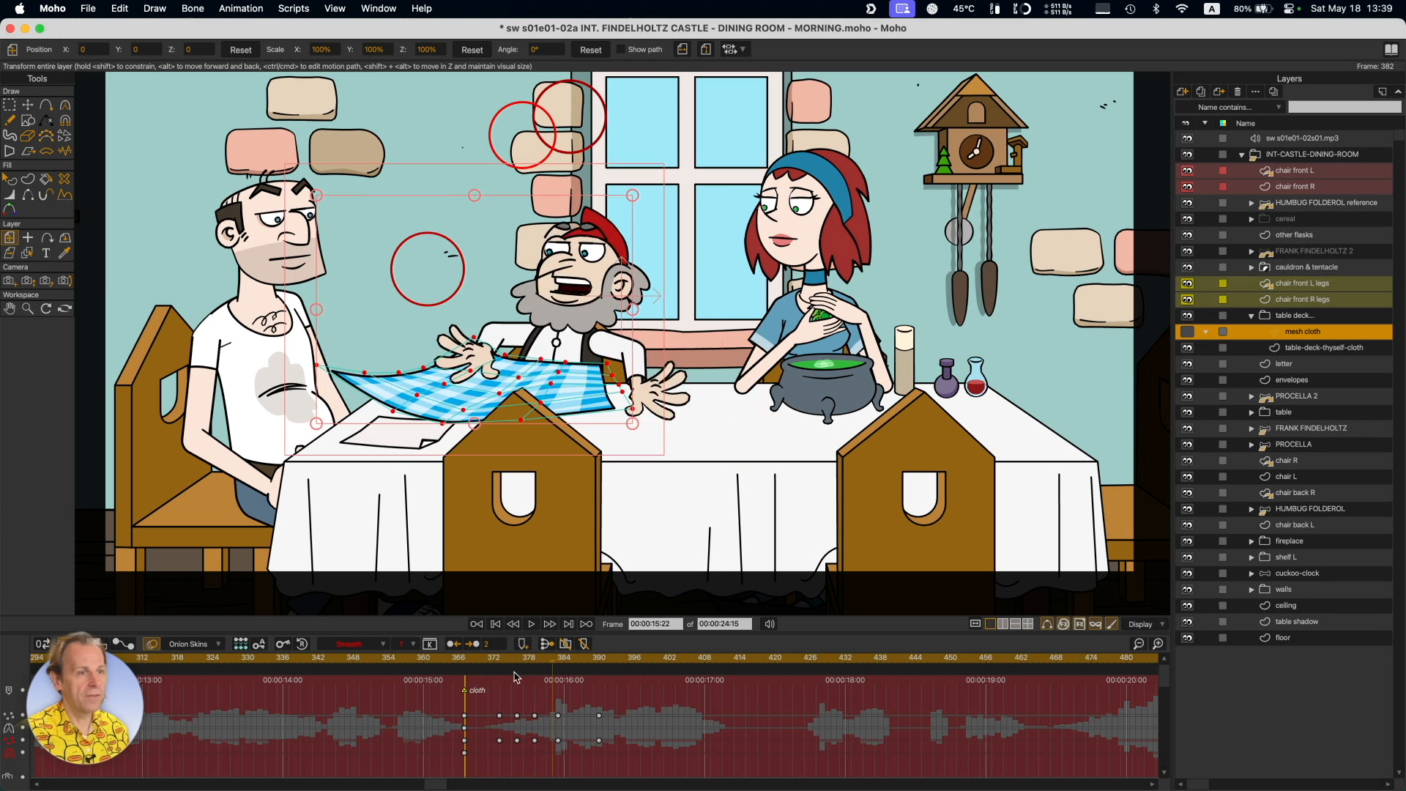
click(466, 686)
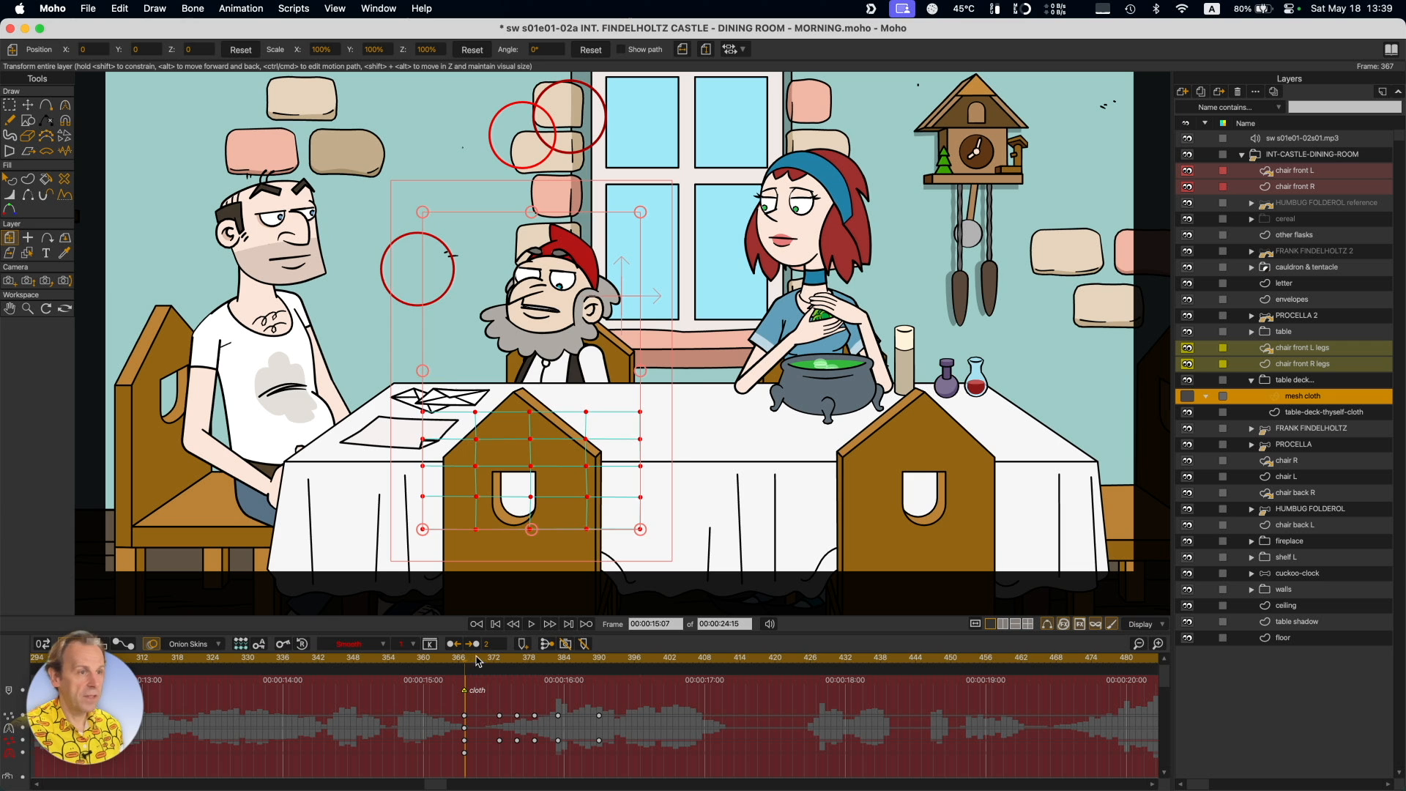
drag(477, 661, 559, 663)
key(ctrl+Left)
key(ctrl+Left)
key(ctrl+Left)
key(ctrl+Left)
key(ctrl+Left)
key(ctrl+Left)
key(ctrl+Left)
key(ctrl+Left)
key(ctrl+Left)
key(ctrl+Left)
key(ctrl+Left)
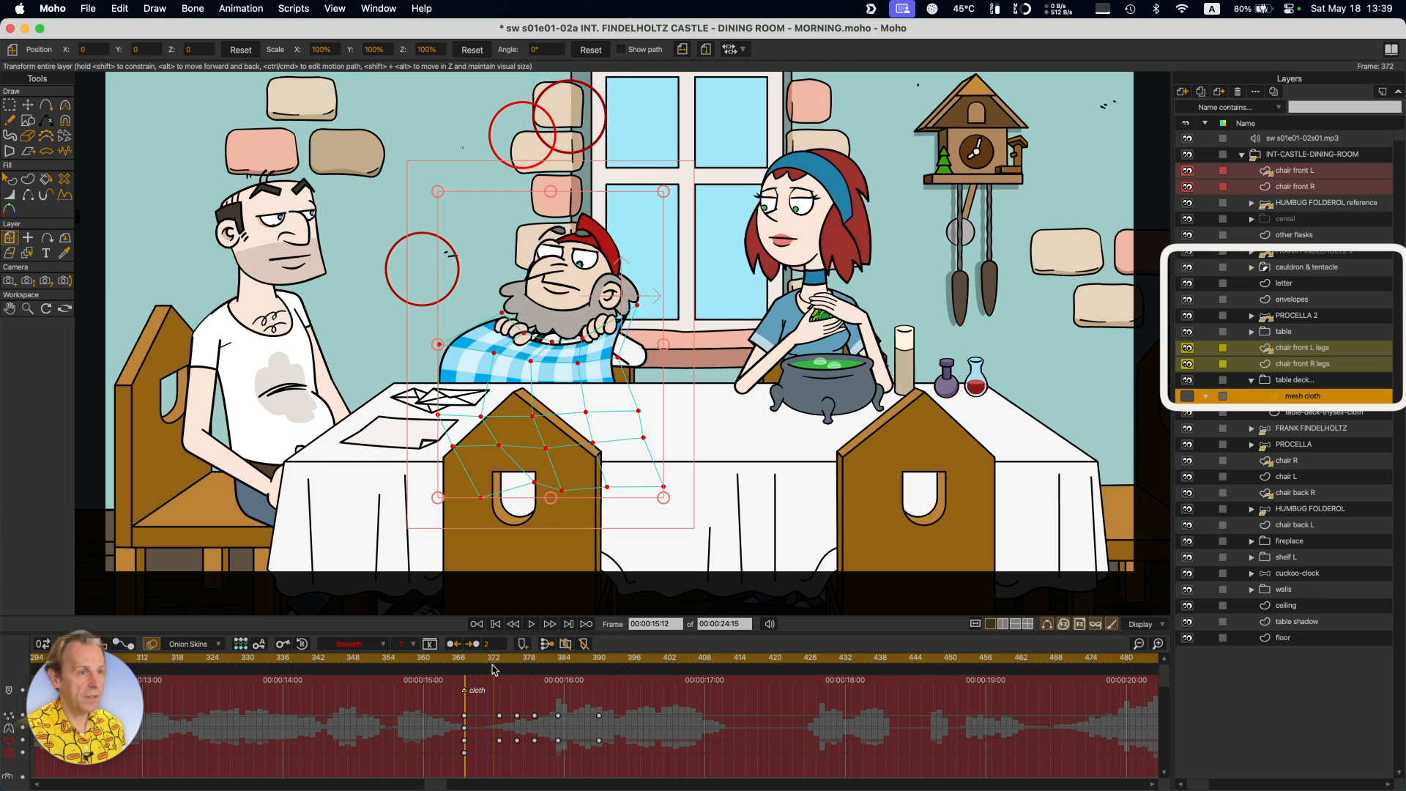
Step forward frame by frame from frame 372 to 385 to examine how the table deck group's layer order is animated.
key(ctrl+Right)
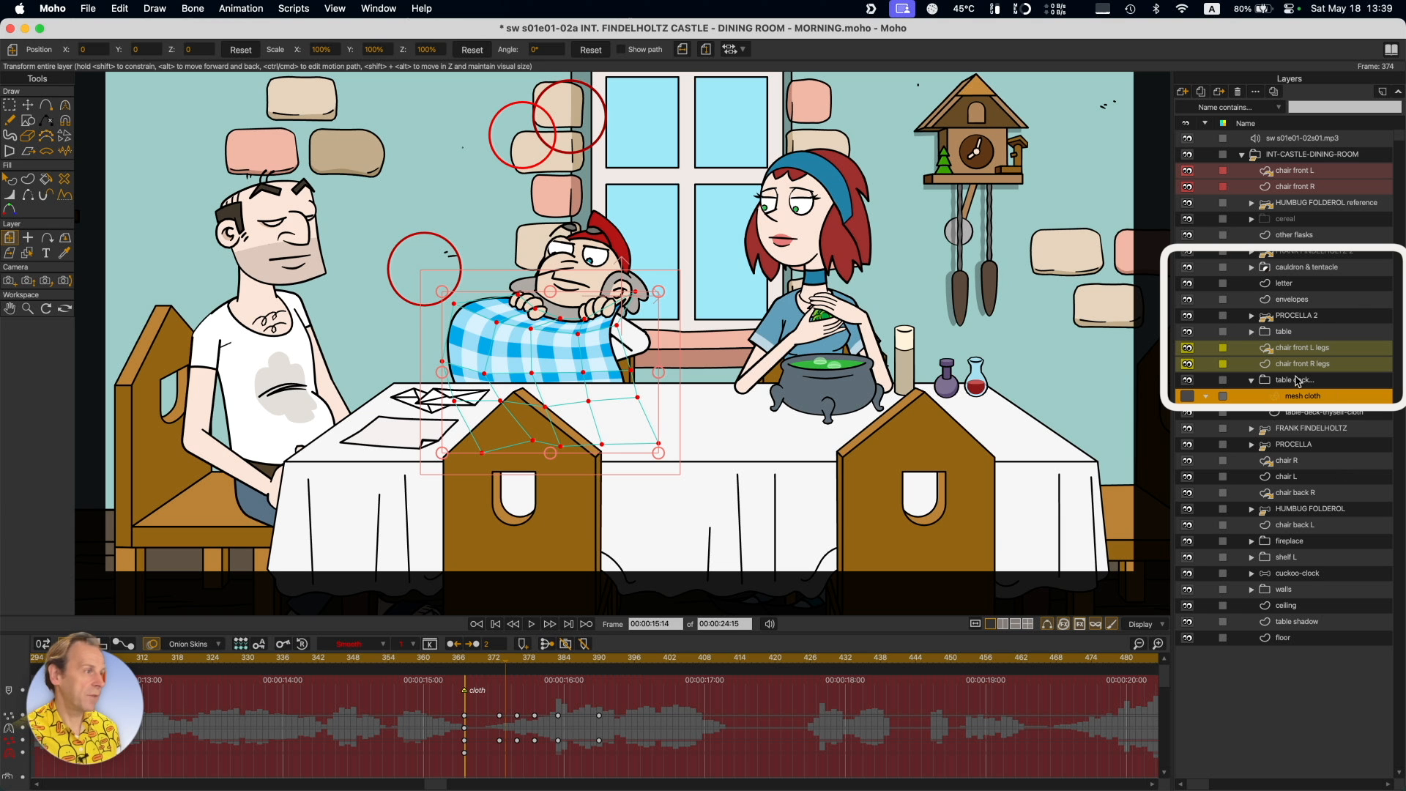
key(ctrl+Right)
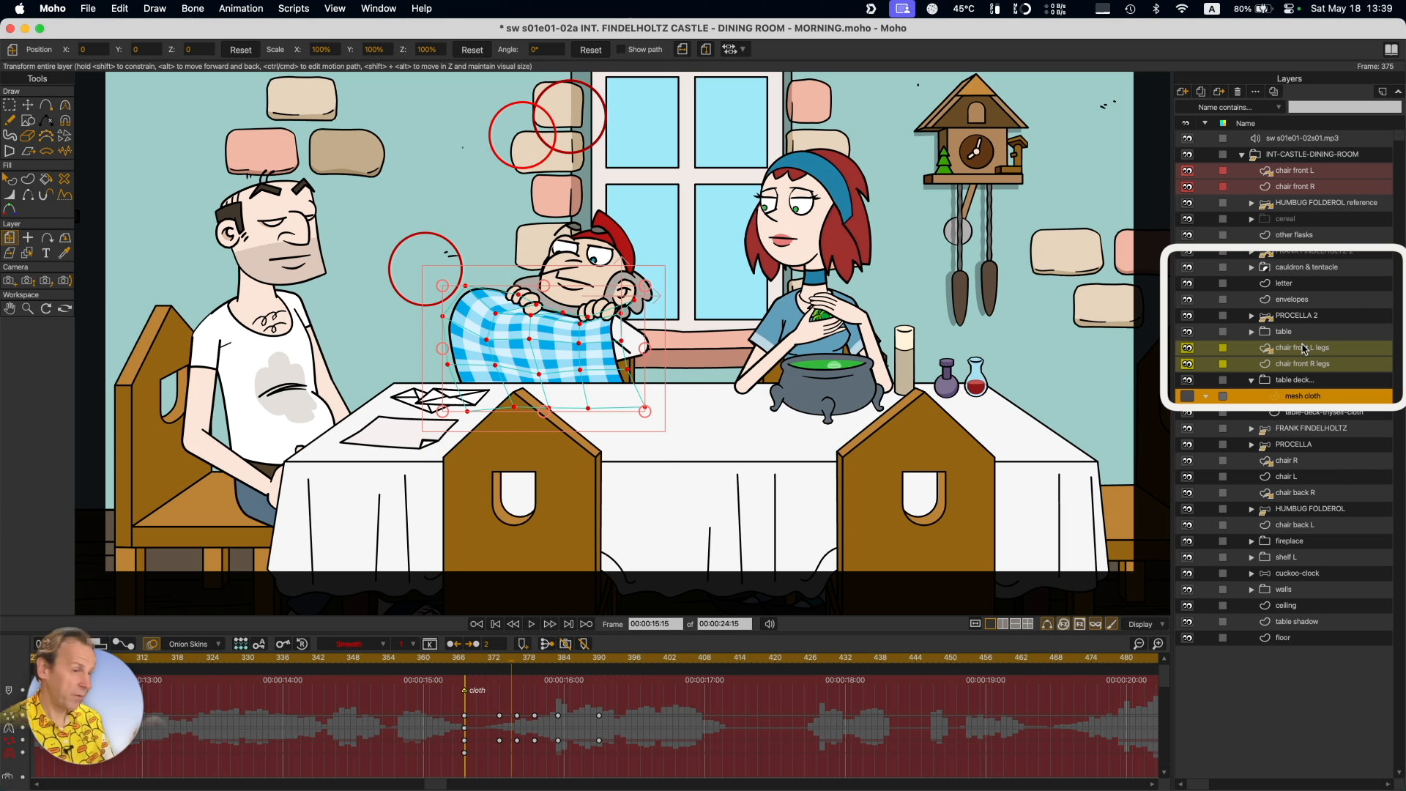
key(ctrl+Right)
key(ctrl+Right)
key(ctrl+Right)
key(ctrl+Right)
key(ctrl+Right)
key(ctrl+Right)
key(ctrl+Right)
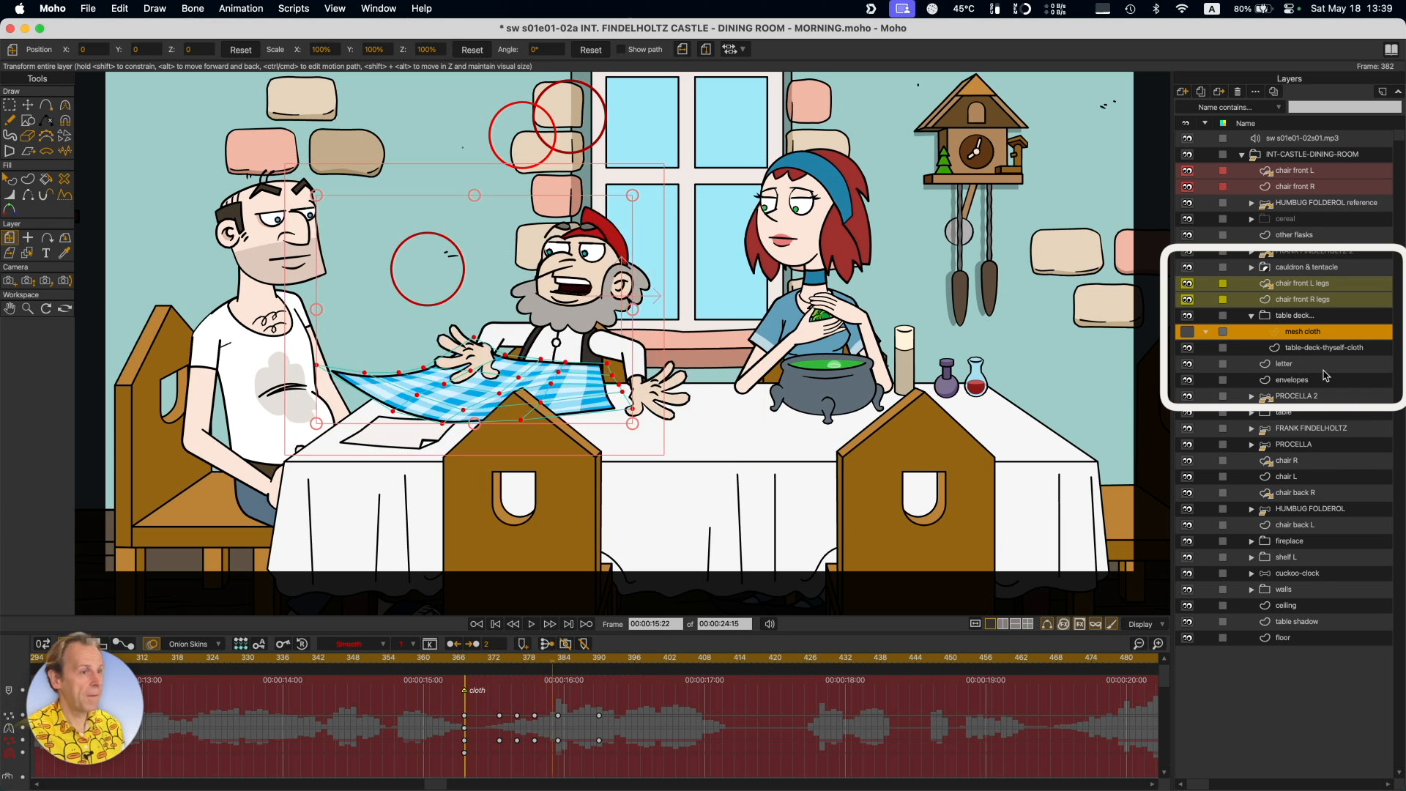
key(ctrl+Right)
key(ctrl+Right)
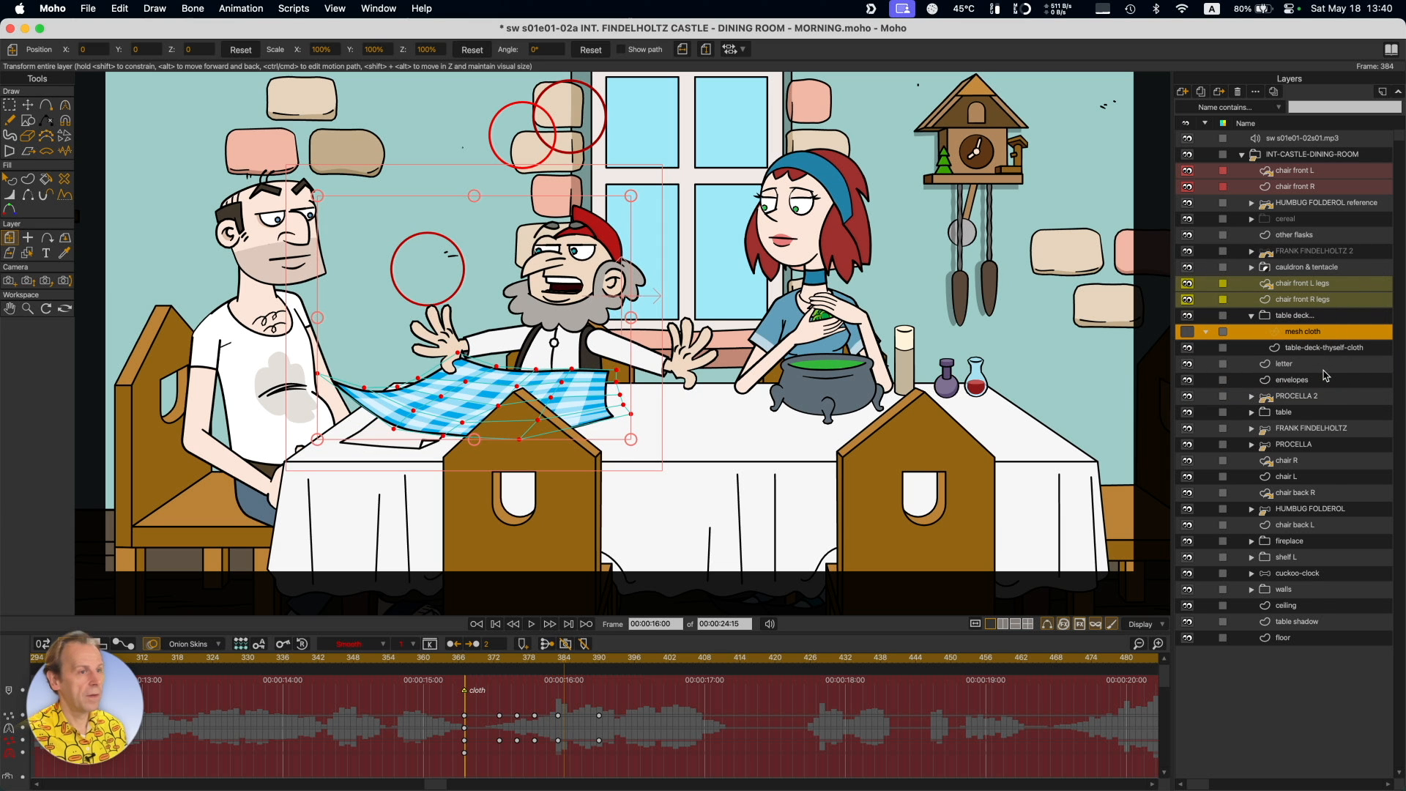
key(ctrl+Right)
Select the table deck group, show the artwork outside the camera frame, and play the cloth throw up to frame 405.
click(1275, 317)
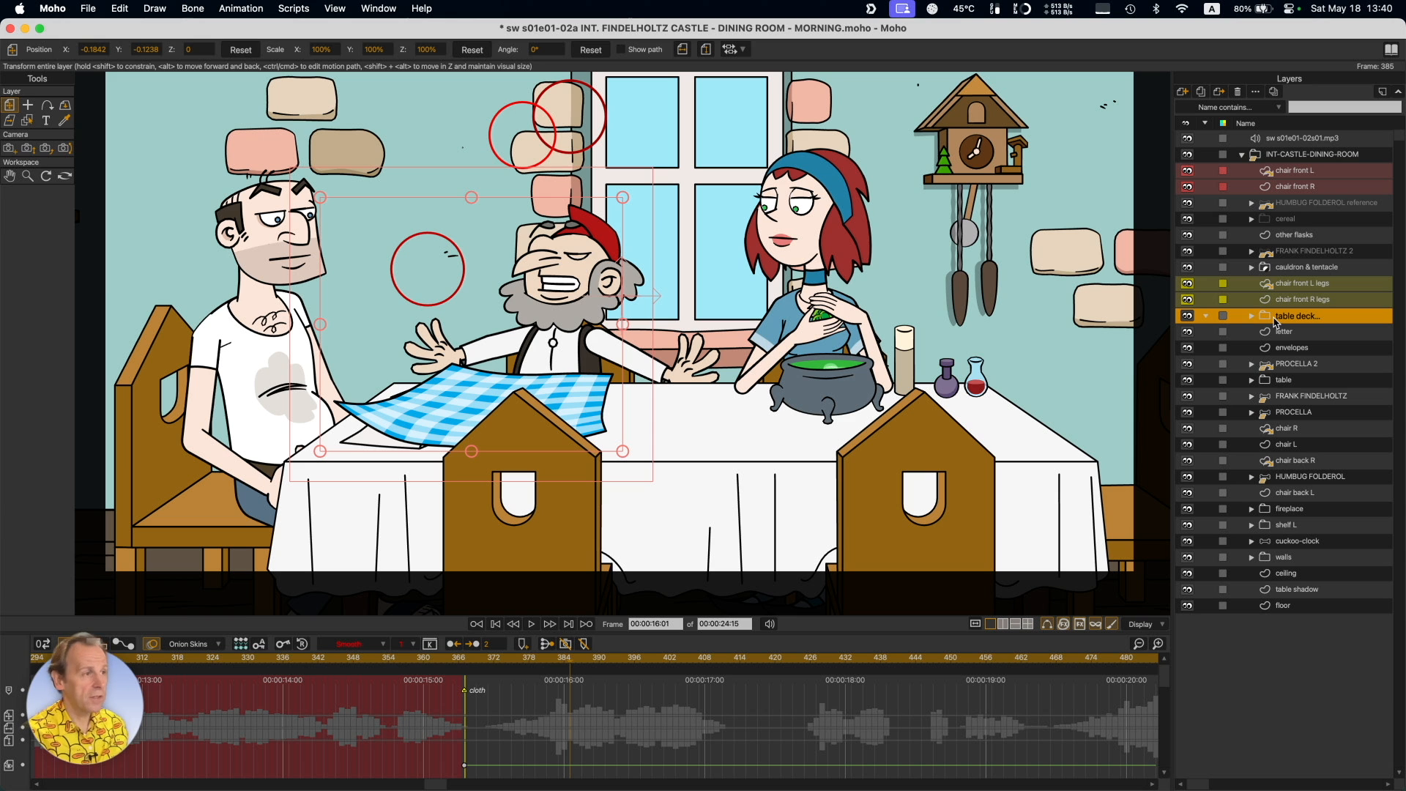
scroll(769, 447, down, 1)
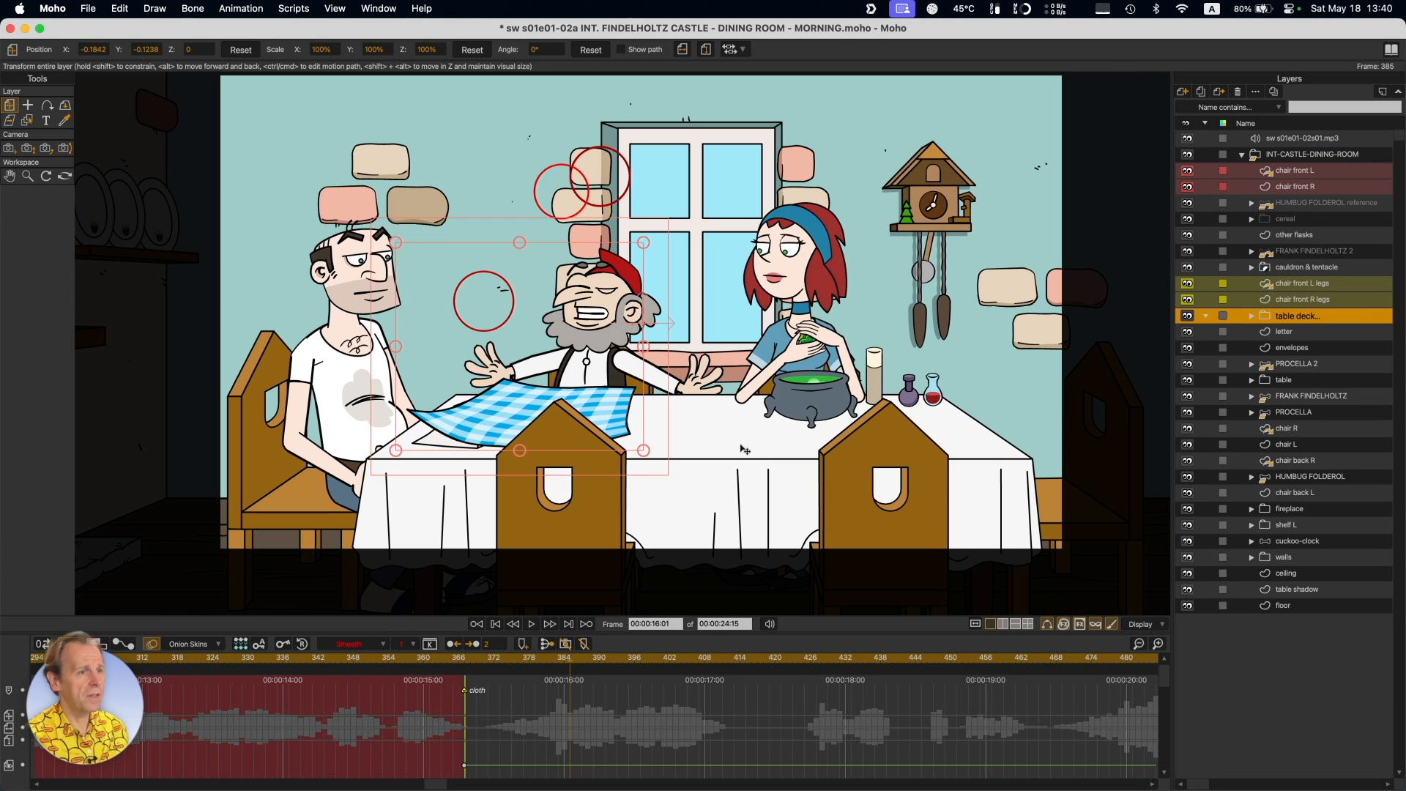
key(super+l)
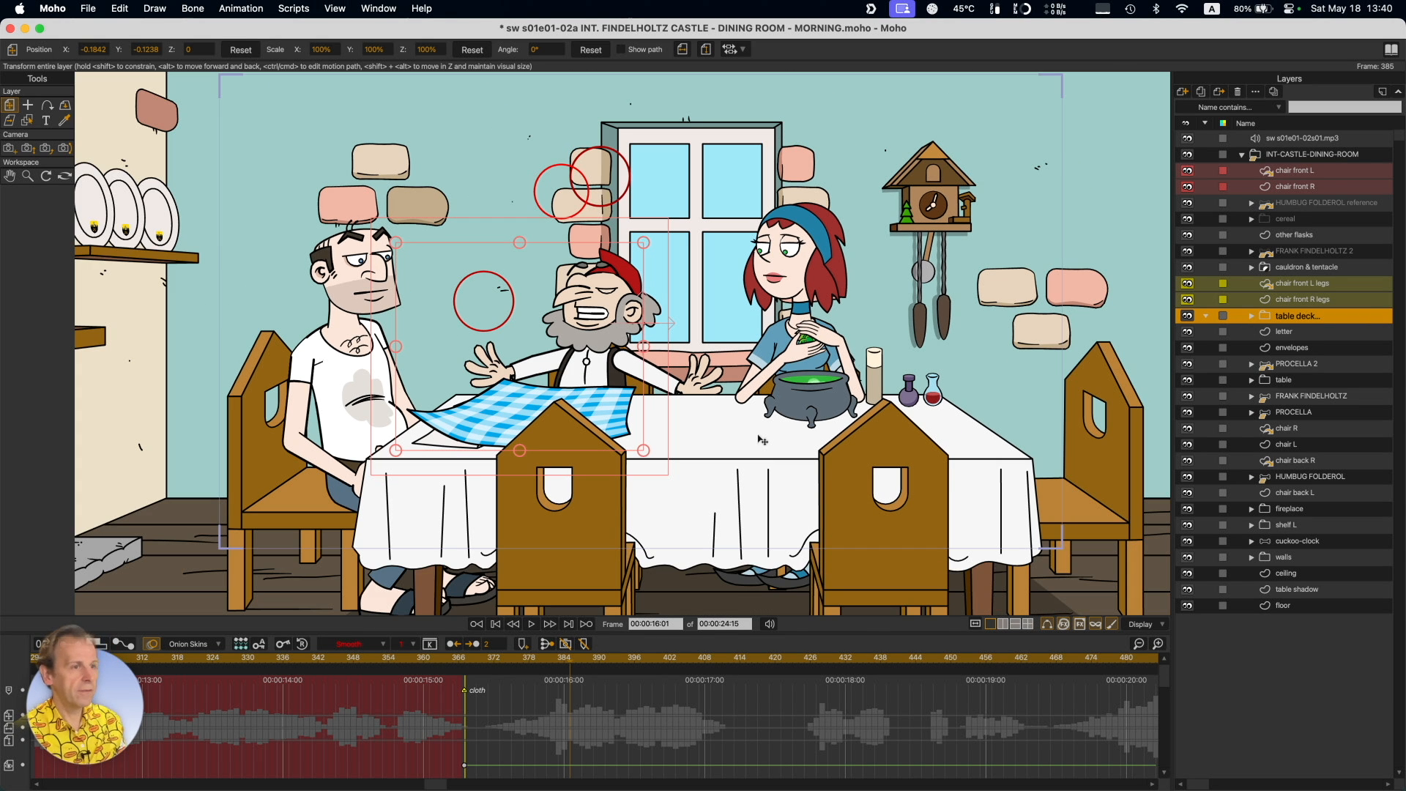
key(space)
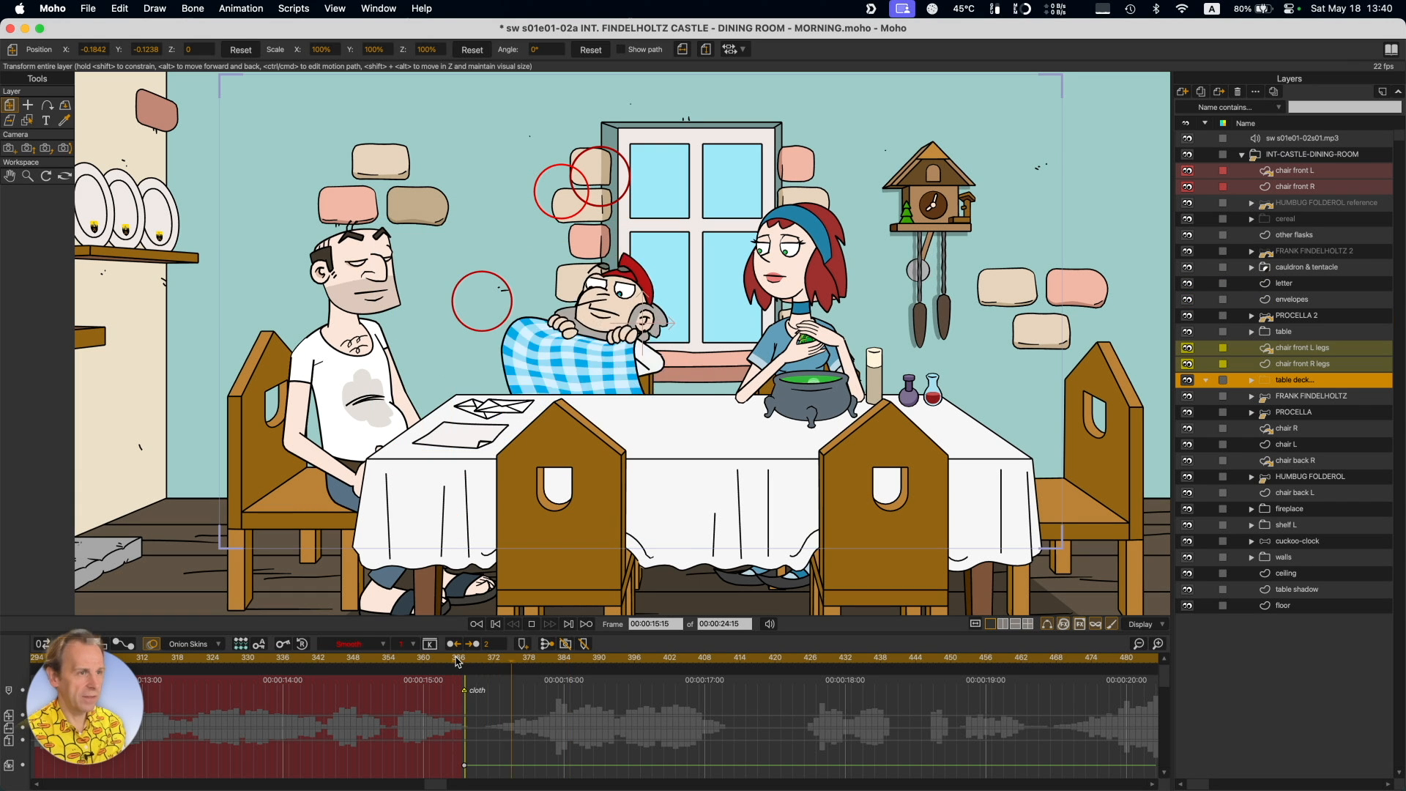
key(space)
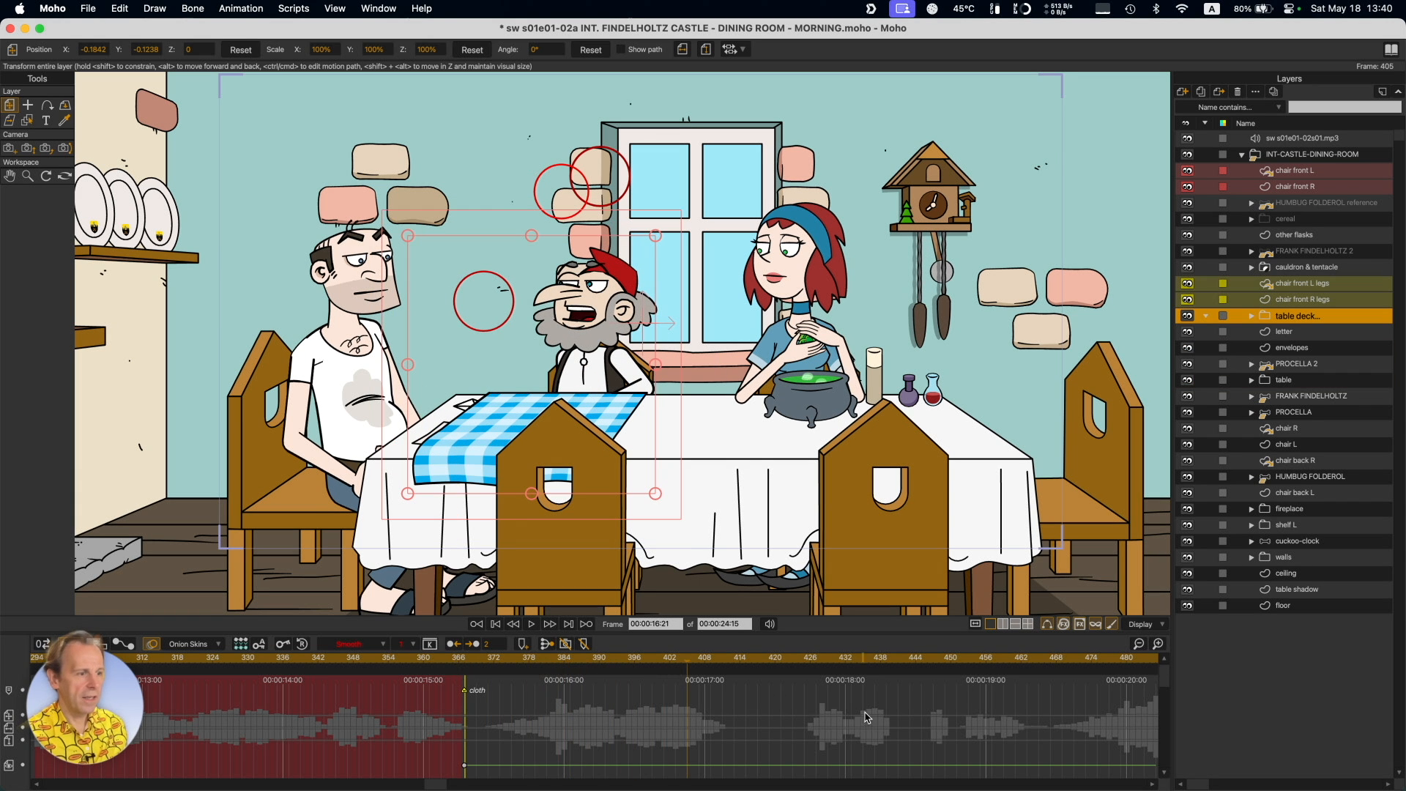
At frame 573, toggle the visibility of the bowl front, cereal back, milk and bowl layers to examine how the cereal prop is layered.
scroll(370, 688, right, 5)
drag(369, 658, 945, 656)
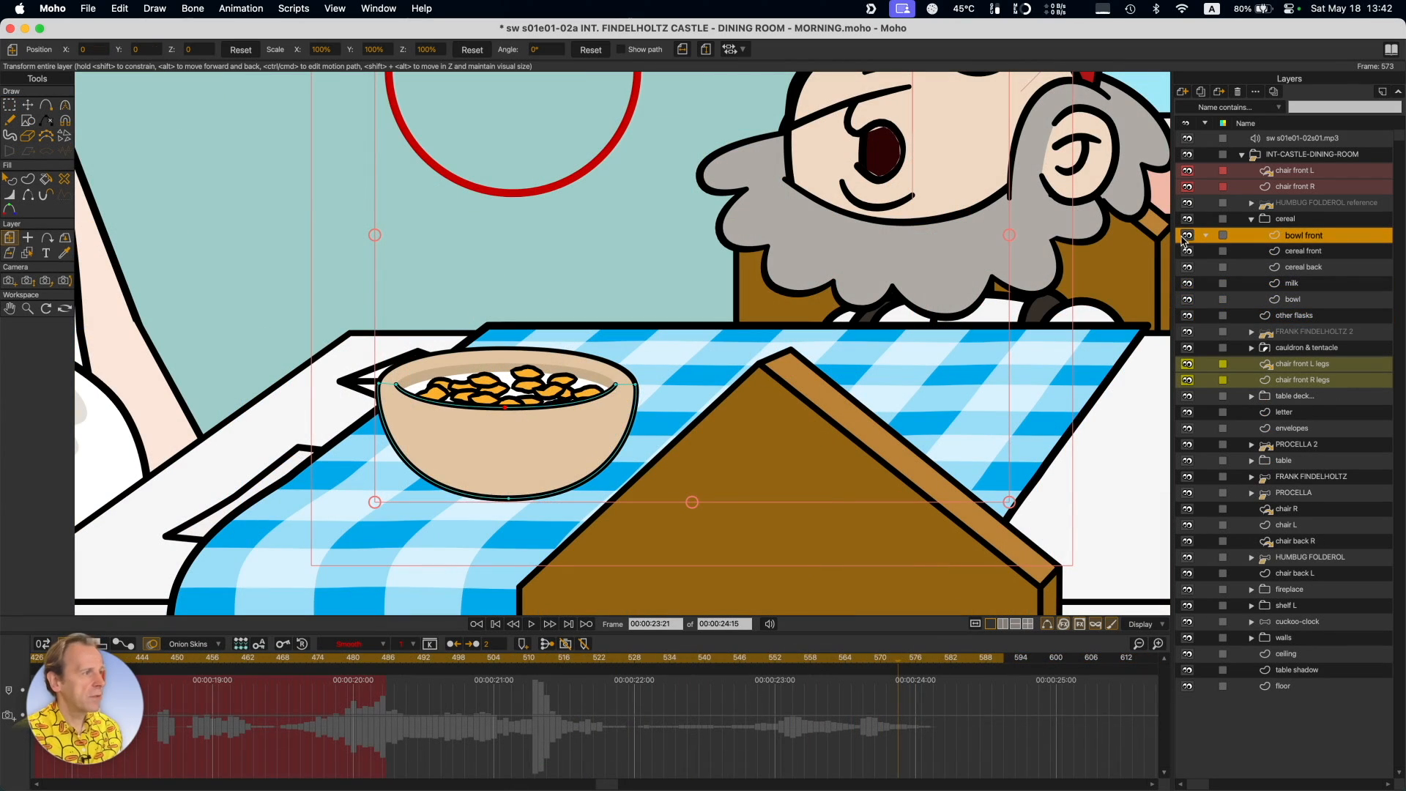
click(1188, 238)
click(1188, 238)
click(1188, 236)
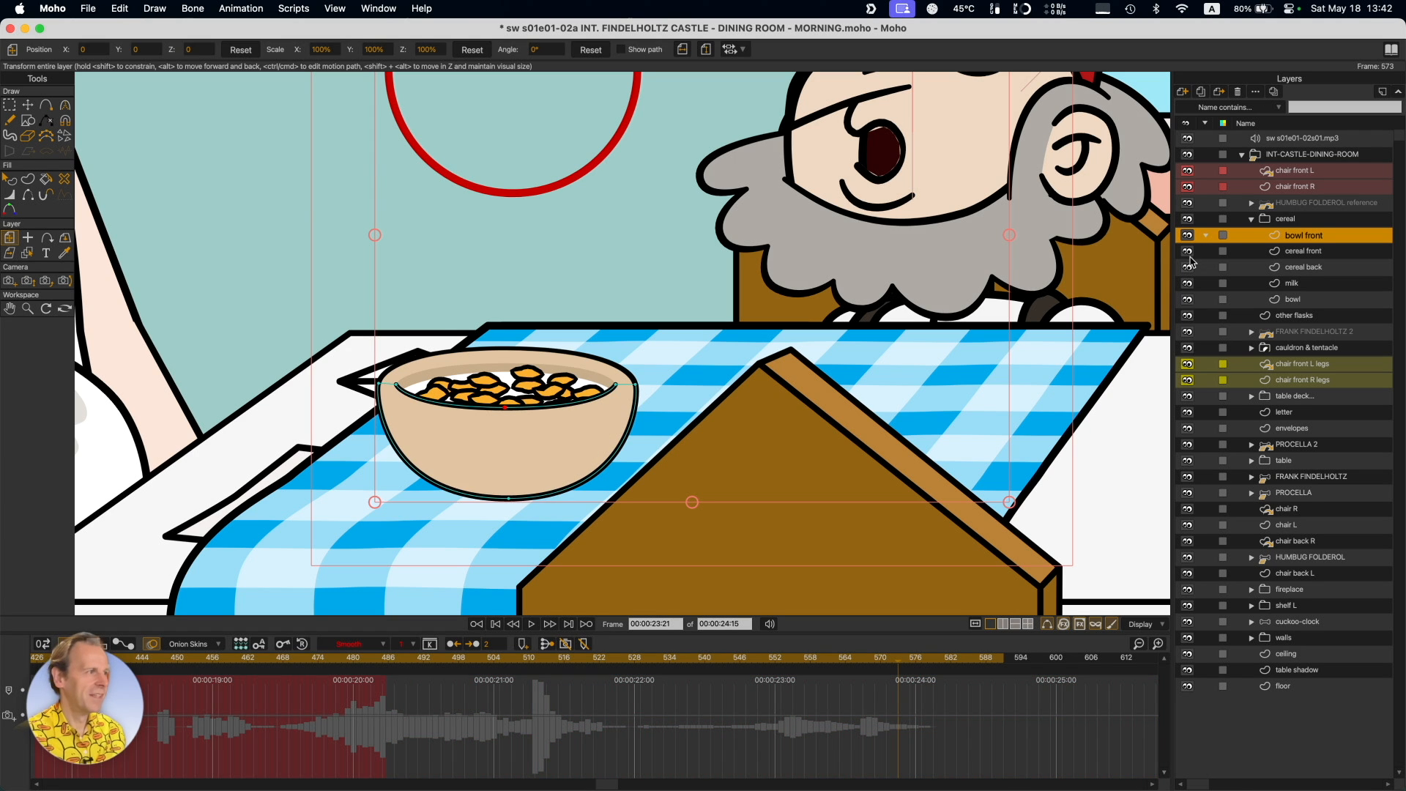
click(1188, 267)
click(1188, 268)
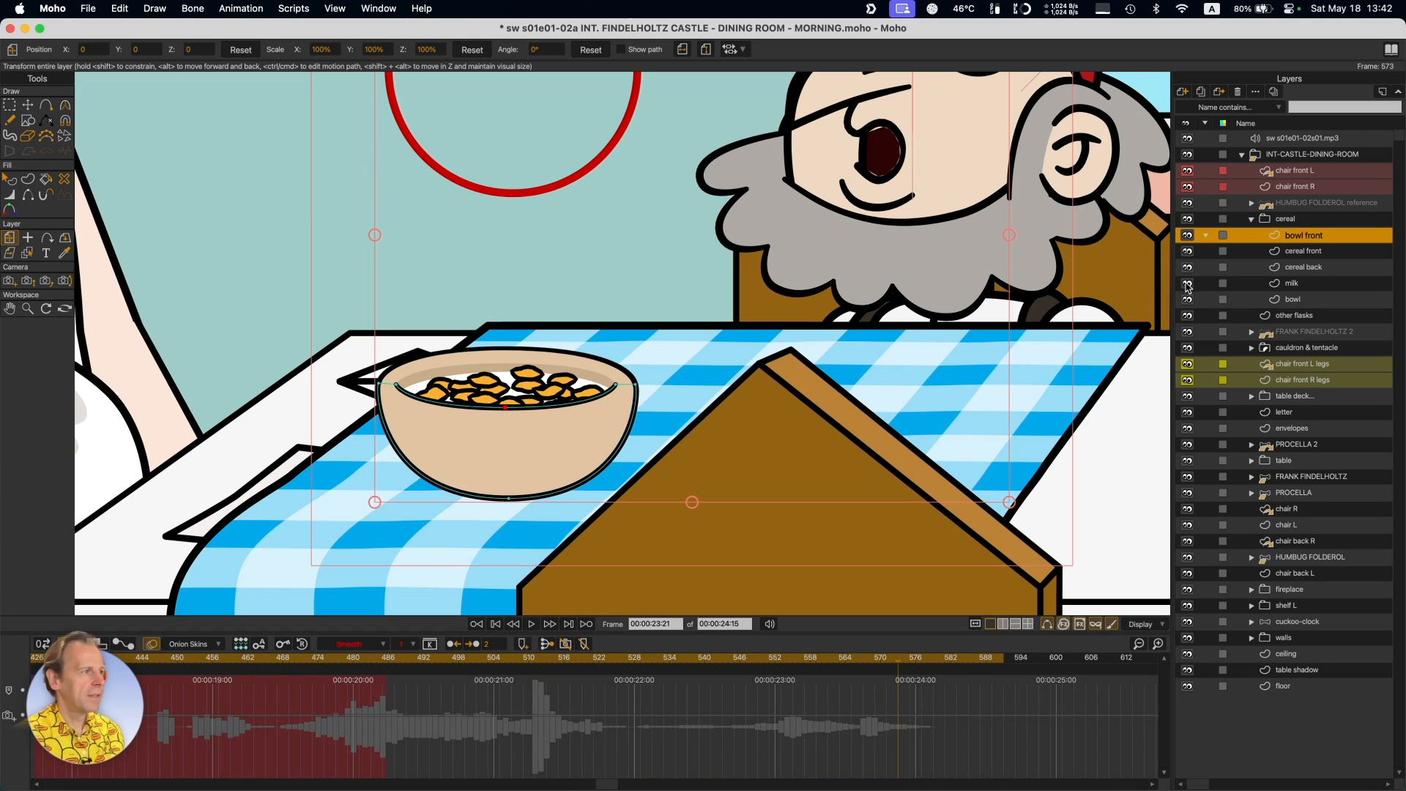
click(1188, 284)
click(1188, 284)
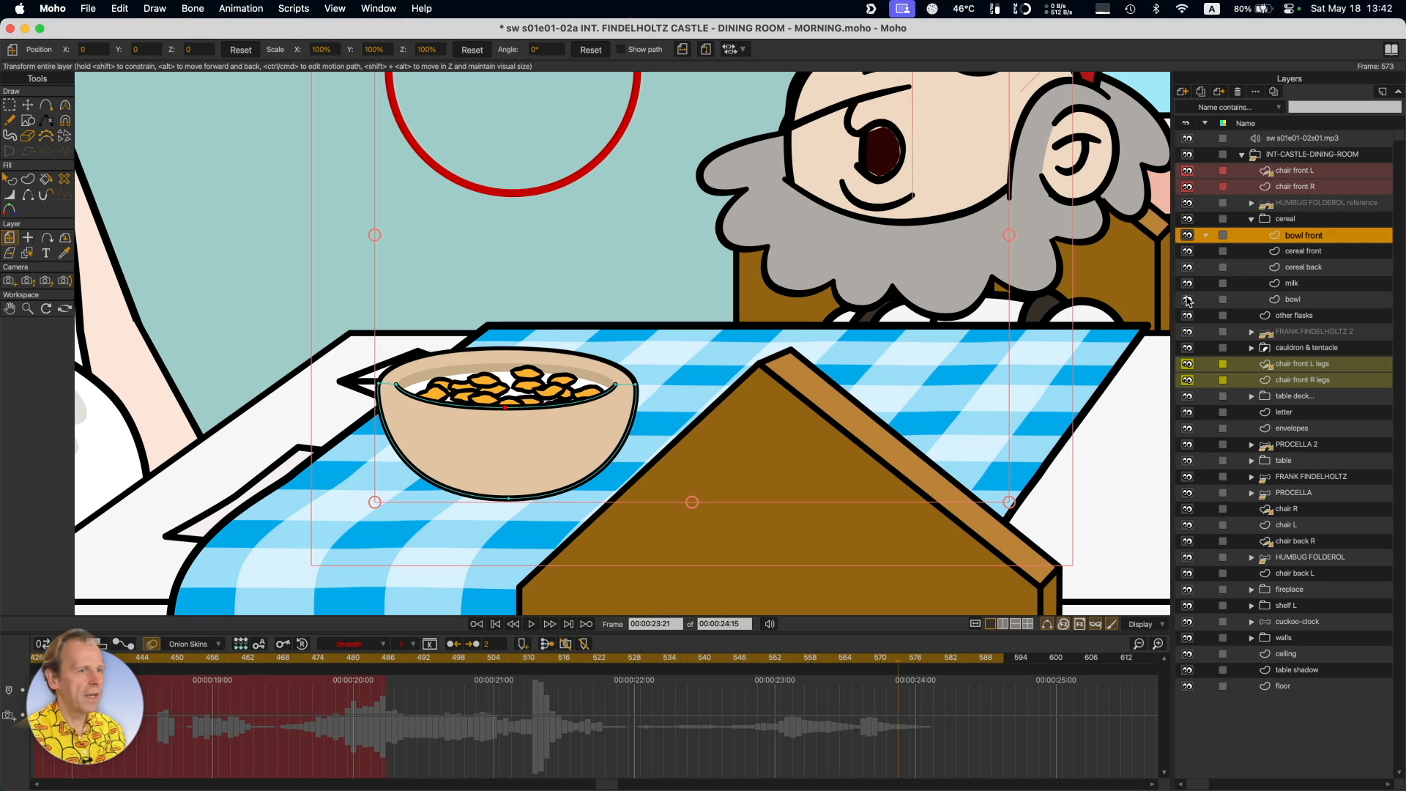
click(1188, 299)
click(1188, 299)
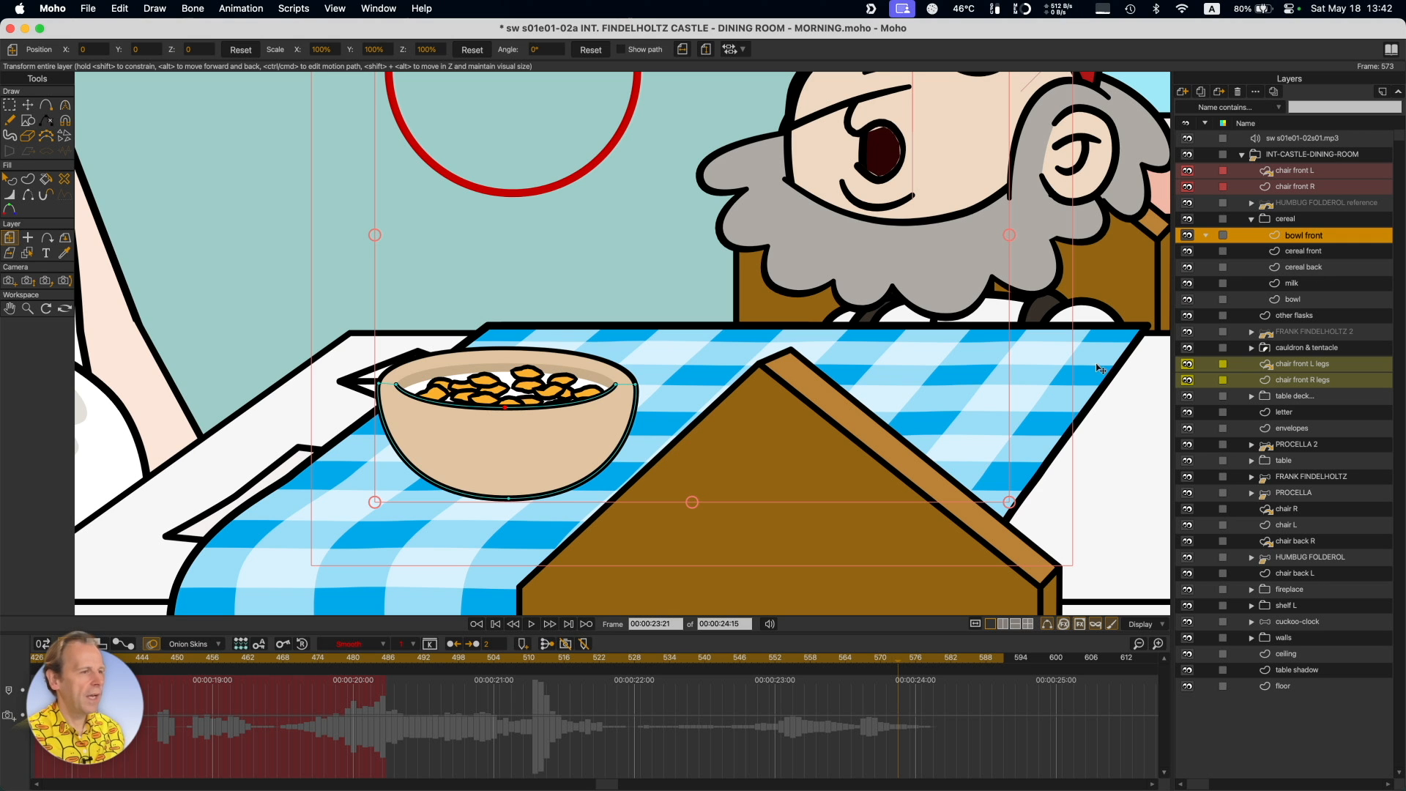
Compare the cereal group at frames 271 and 486, and scrub to frame 552 to examine the timed visibility of its layers.
scroll(357, 715, left, 15)
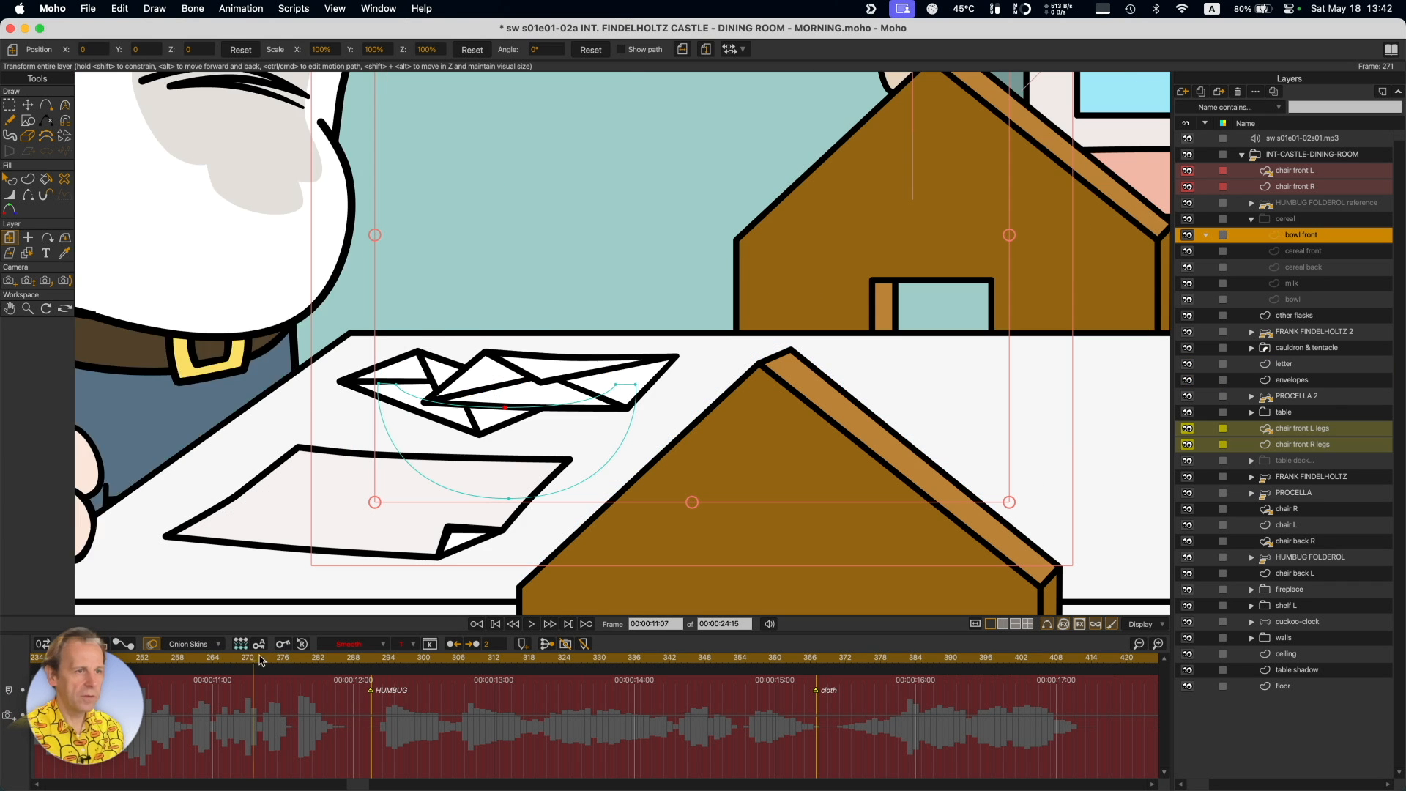
click(263, 660)
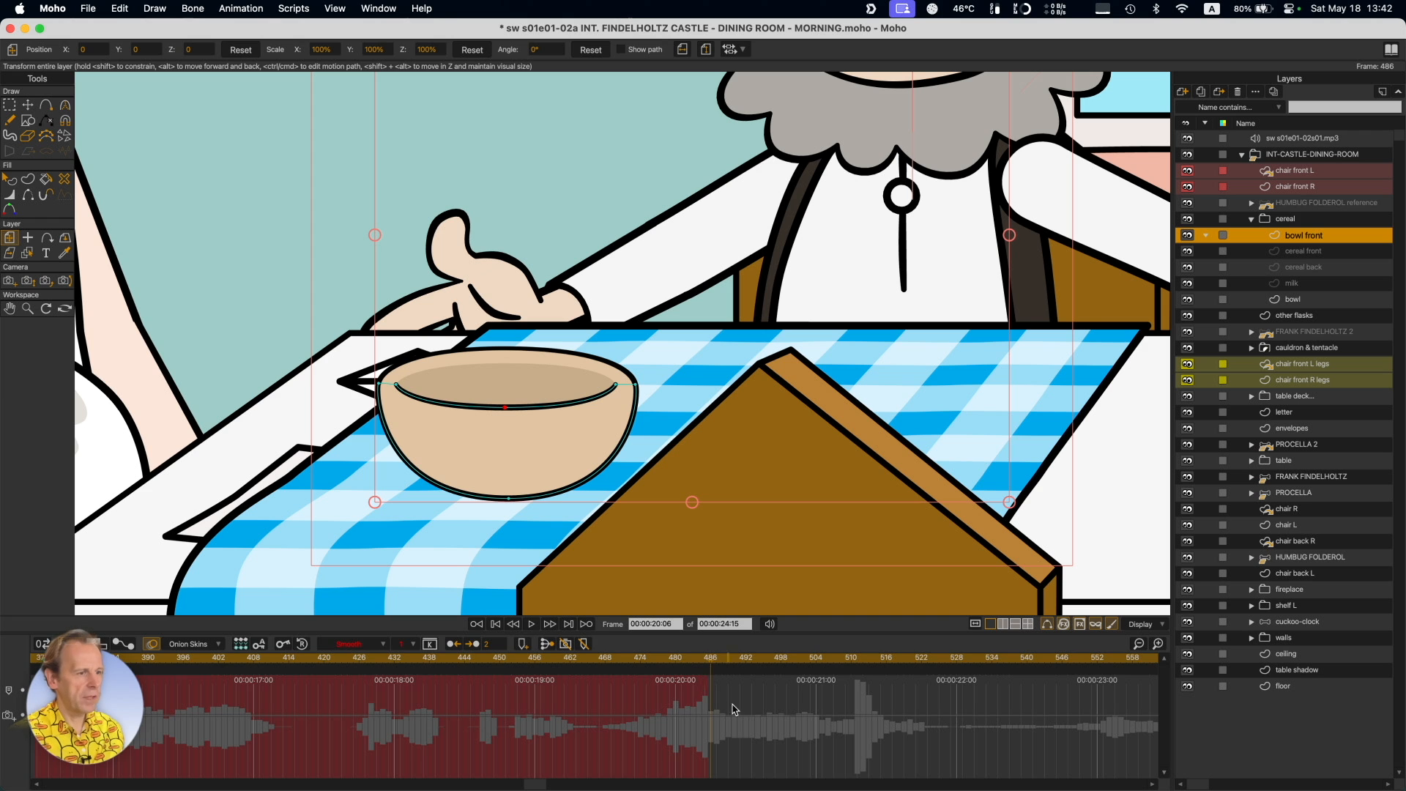
scroll(725, 707, right, 3)
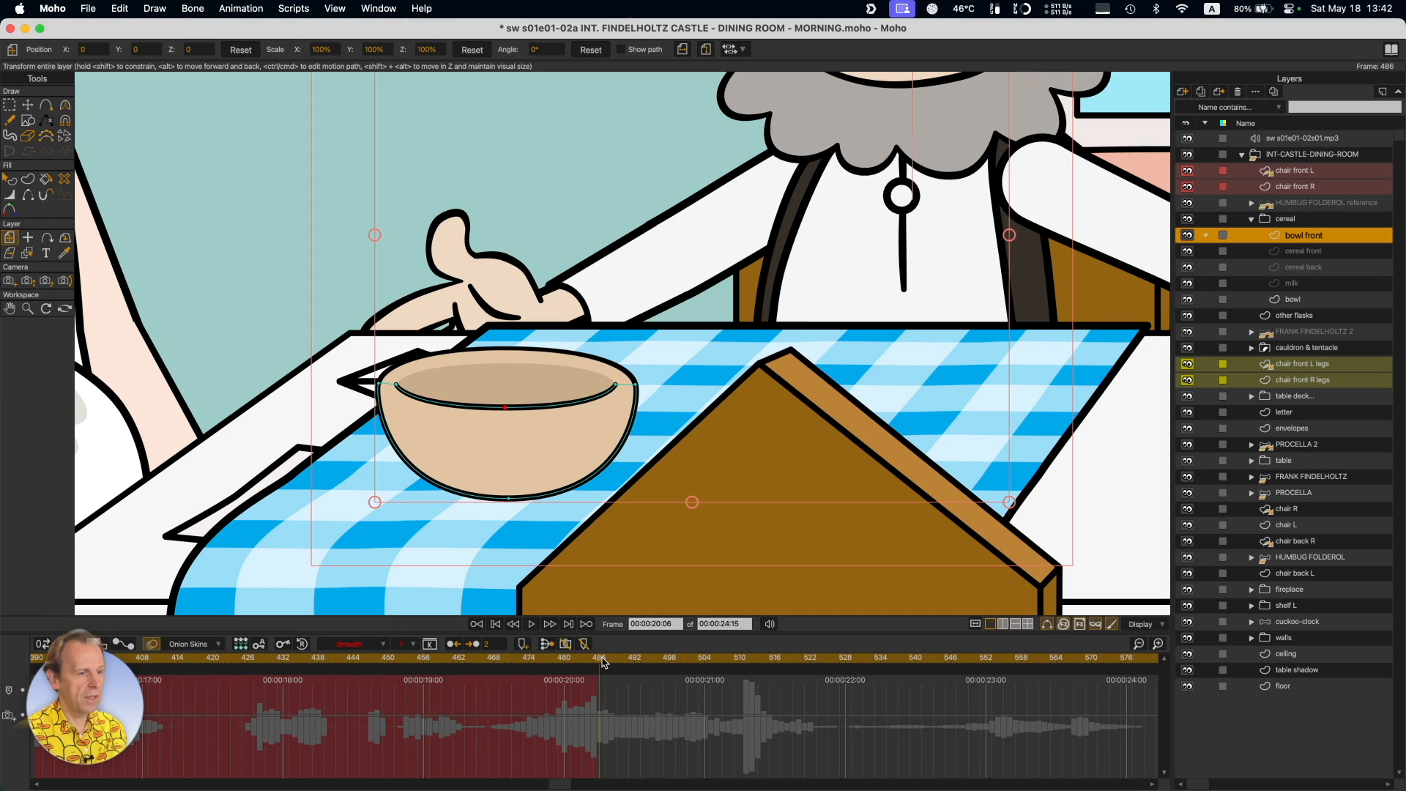
drag(598, 663, 987, 677)
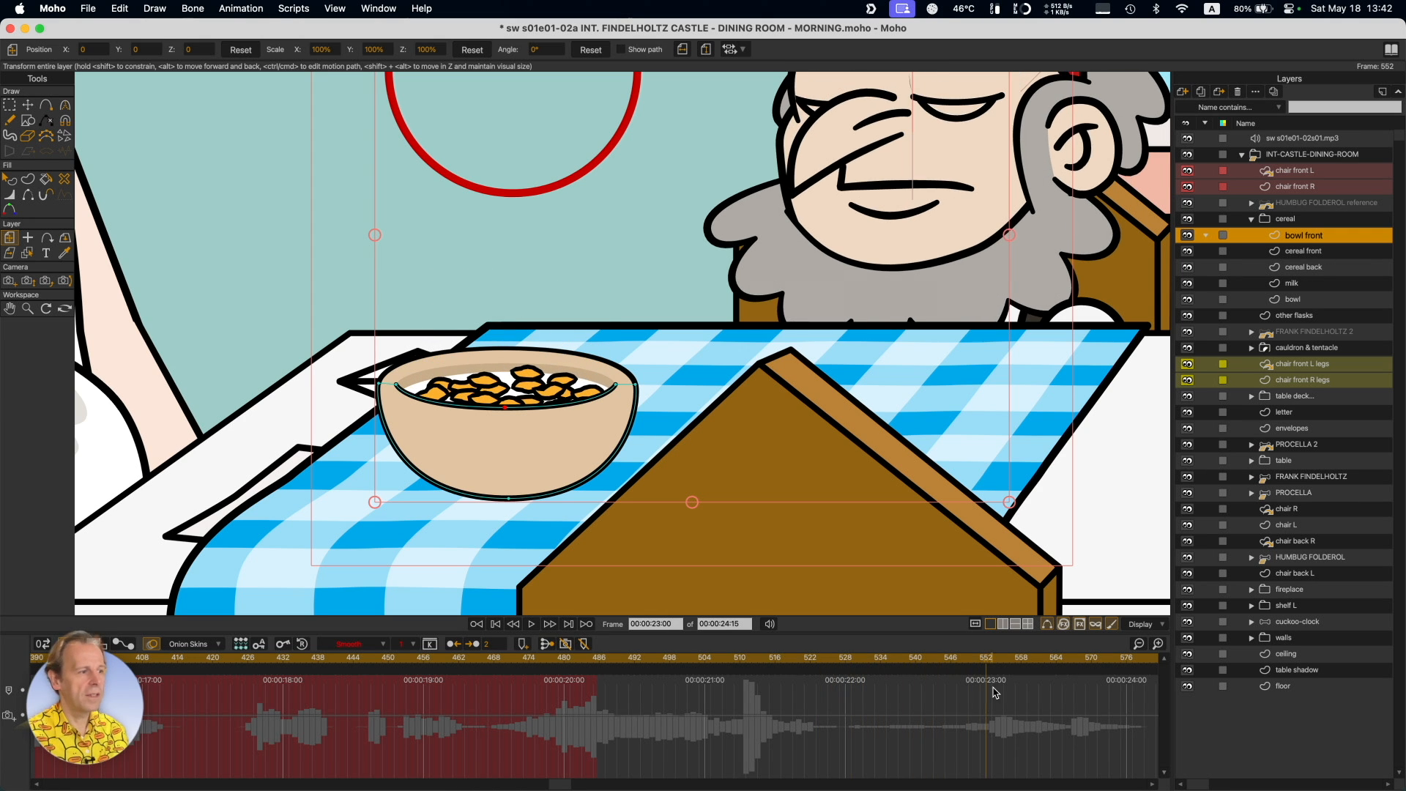
Reset the view, select PROCELLA's hand B switch layer, and step from frame 538 to 541 to examine its hand change.
key(super+r)
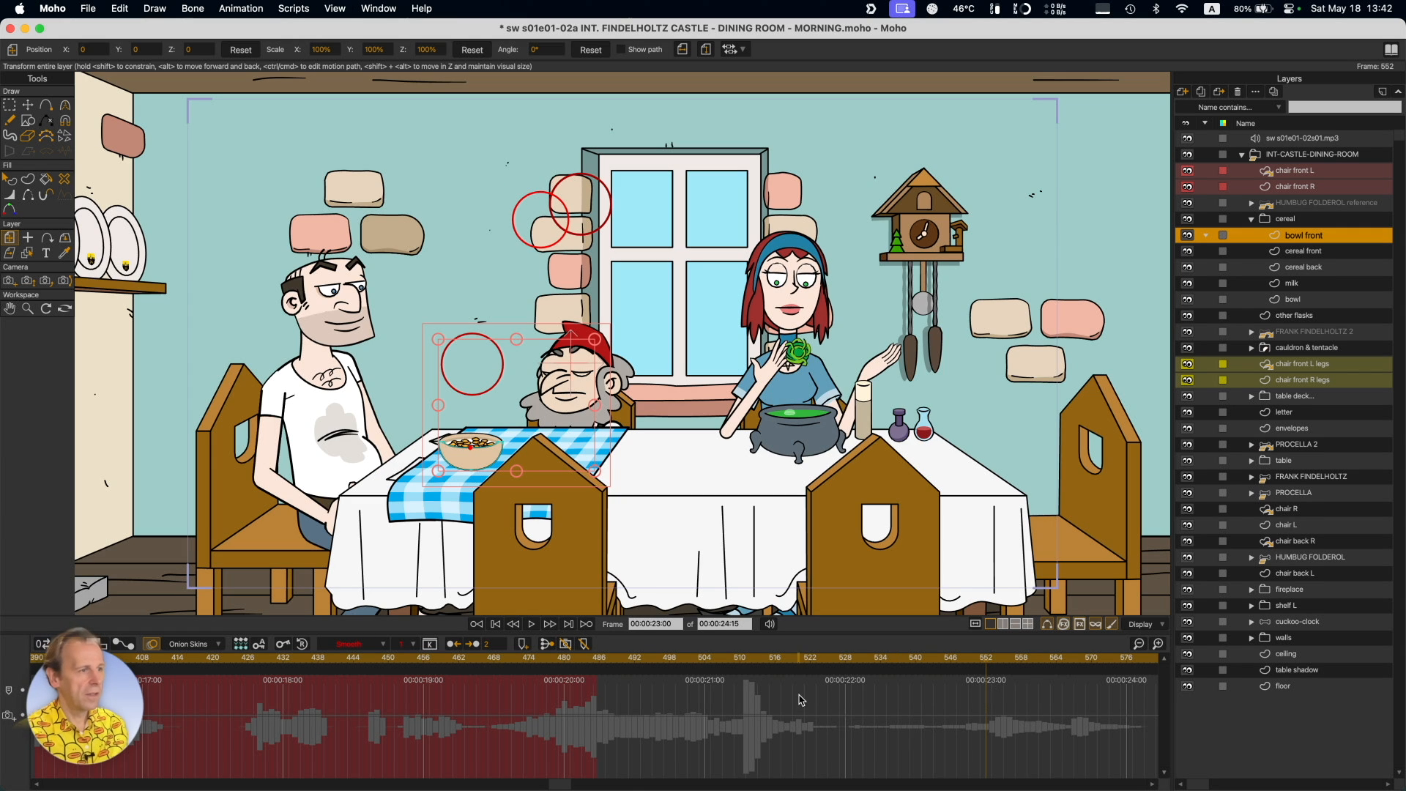
scroll(659, 663, right, 5)
drag(344, 672, 599, 680)
alt+super+click(794, 378)
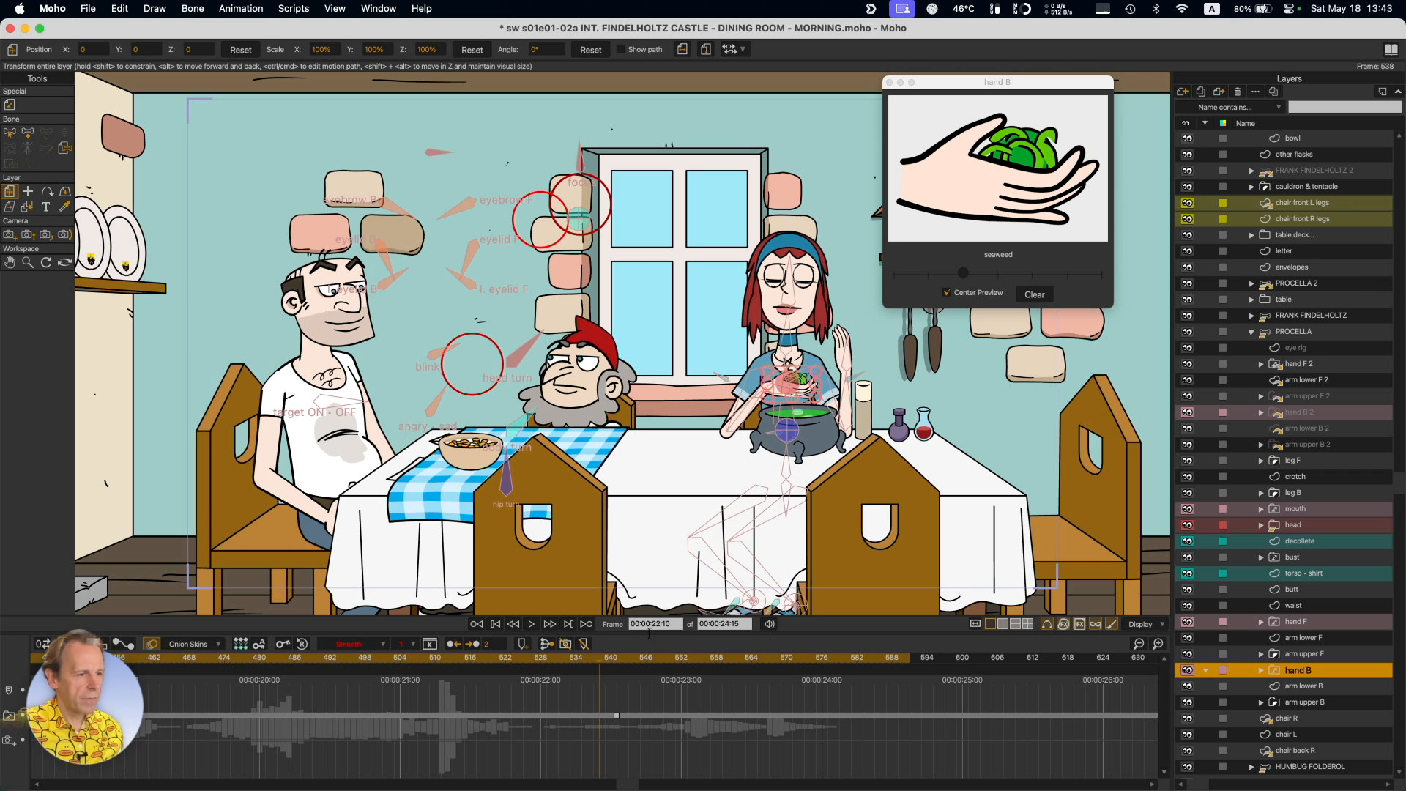
click(605, 659)
click(613, 659)
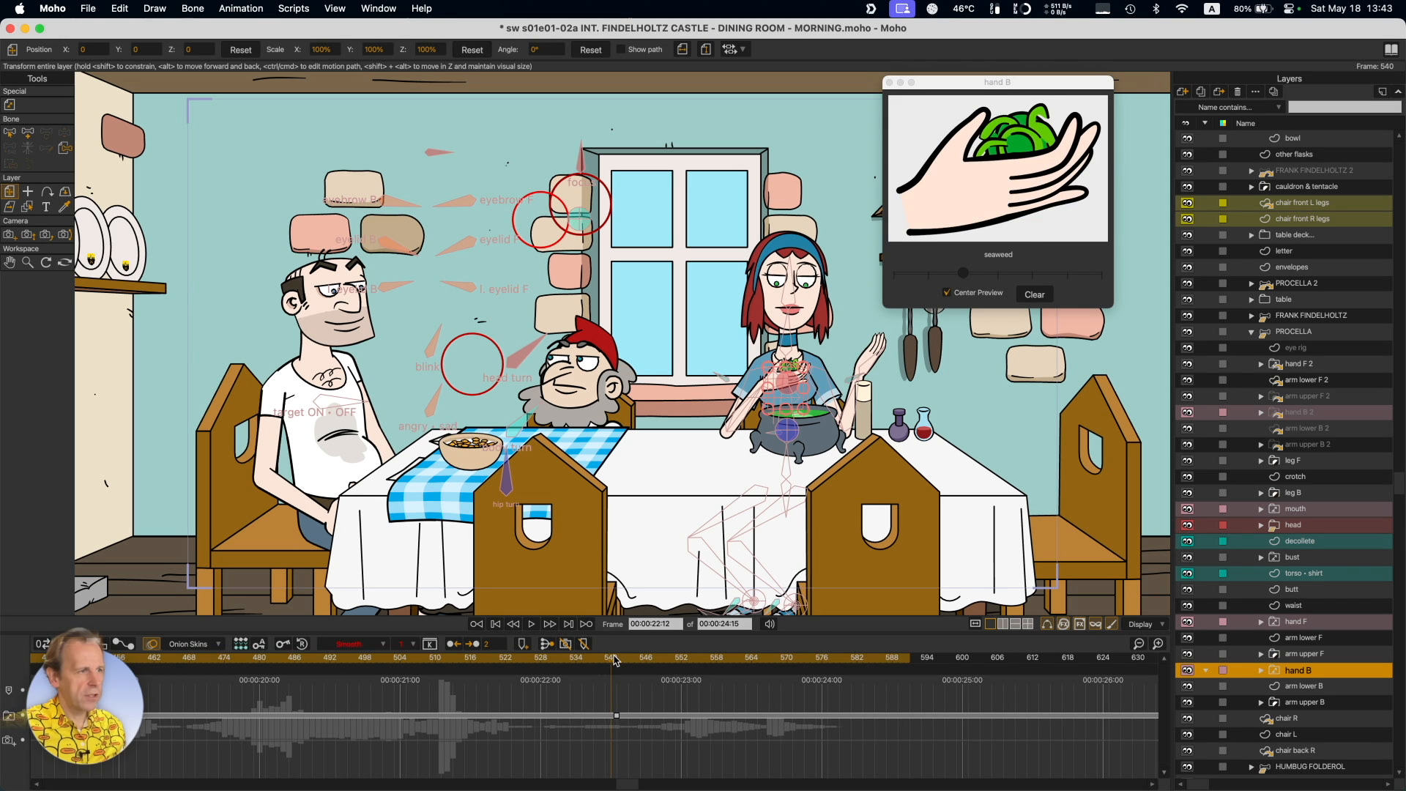
key(ctrl+Right)
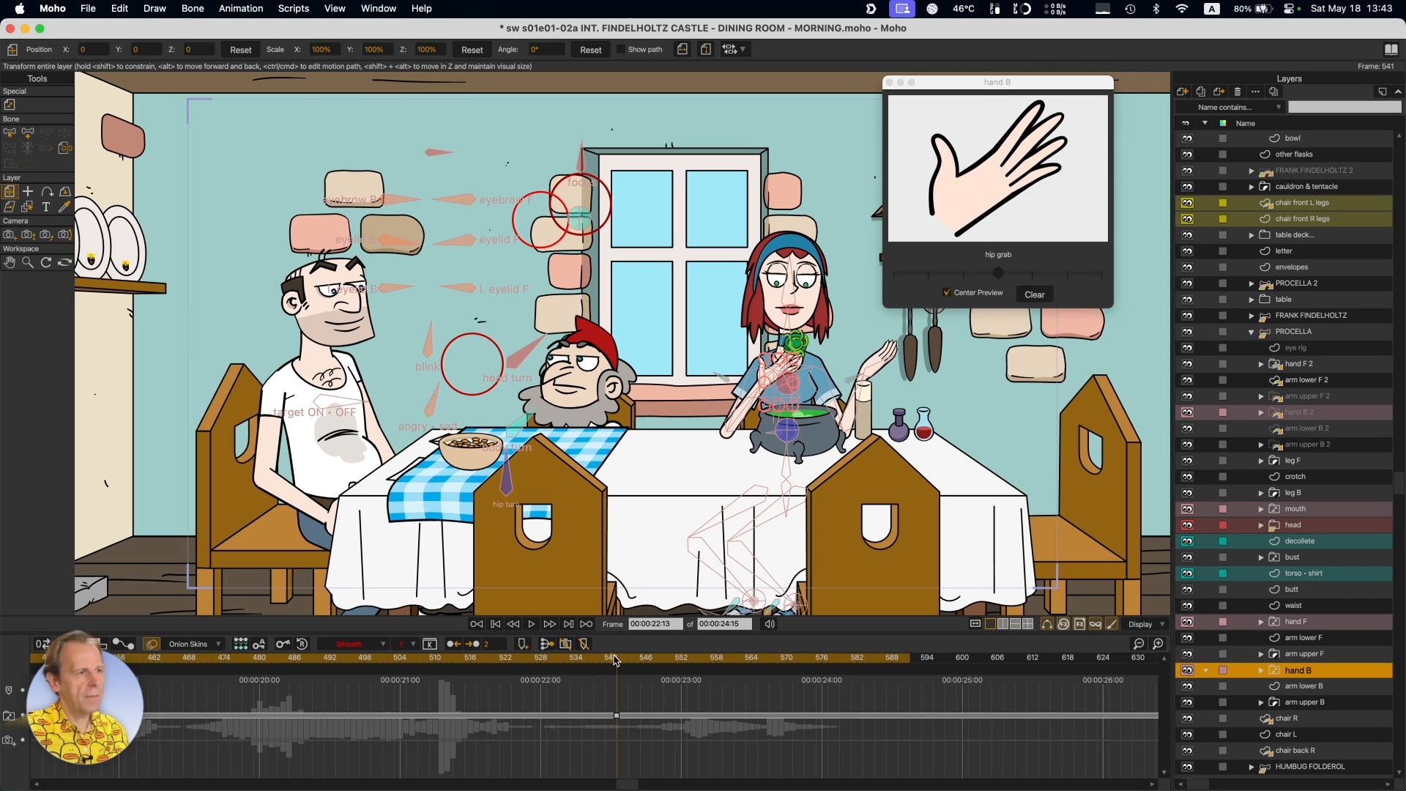
Select the cauldron & tentacle group and toggle its seaweed layer's visibility to identify the separate seaweed prop.
click(1307, 186)
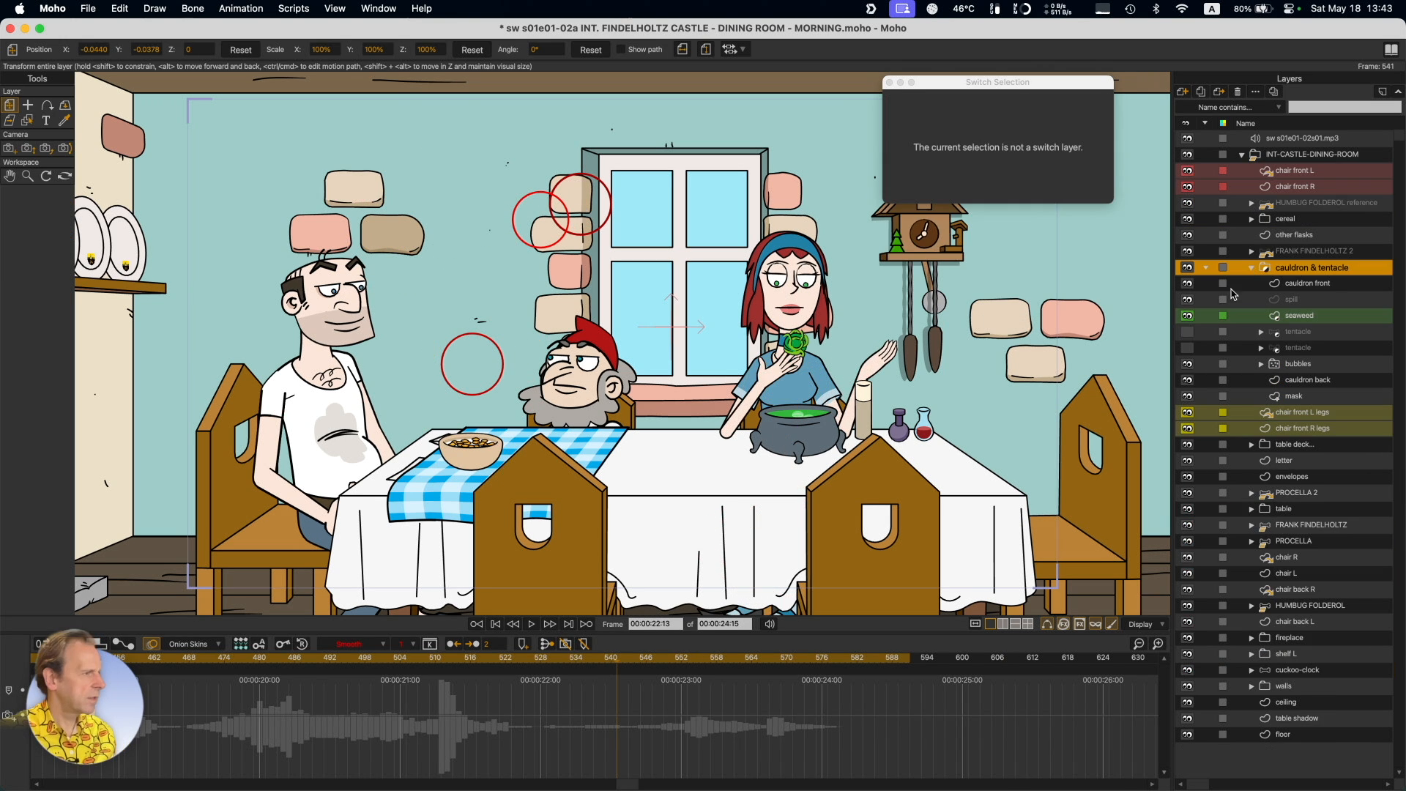
click(1188, 317)
click(1188, 318)
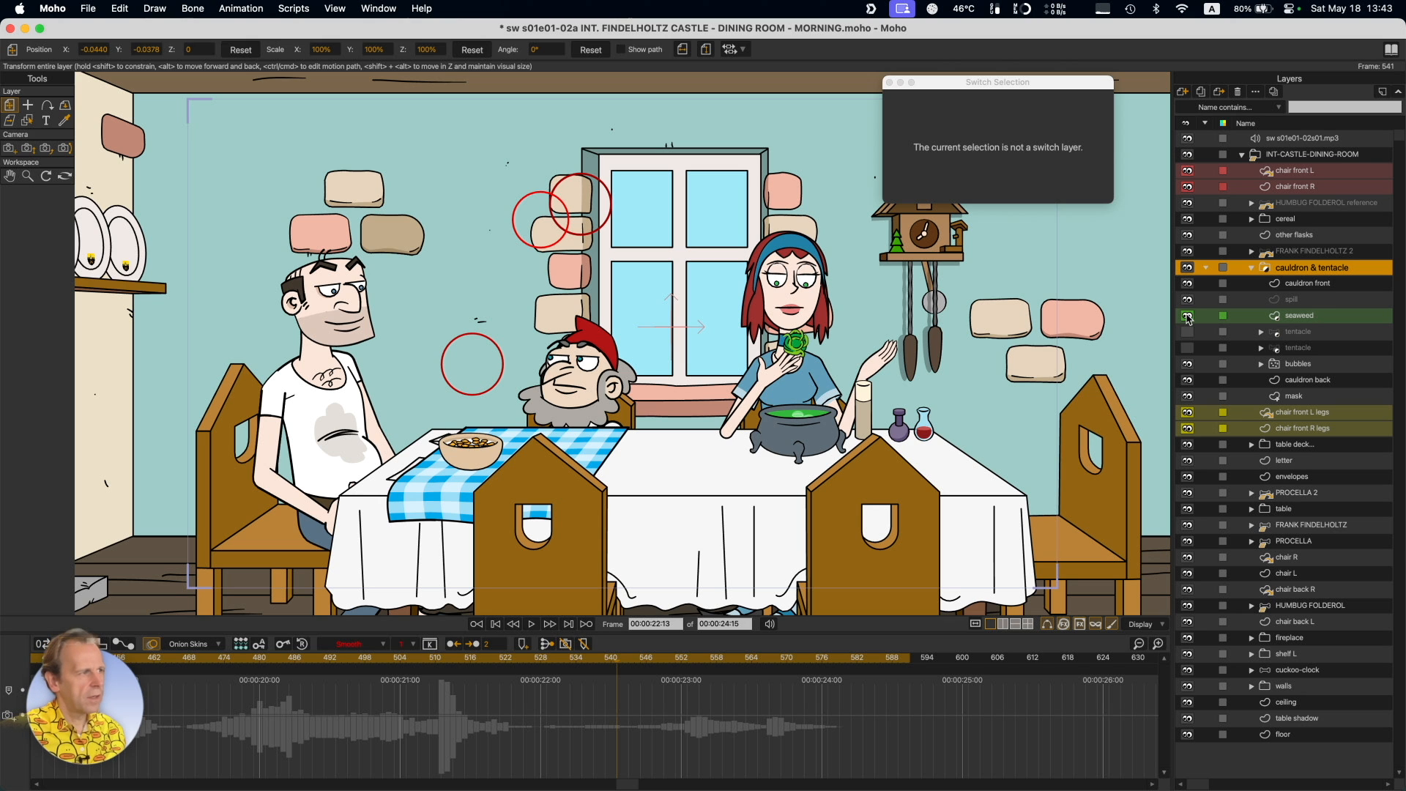
click(1295, 316)
click(1276, 268)
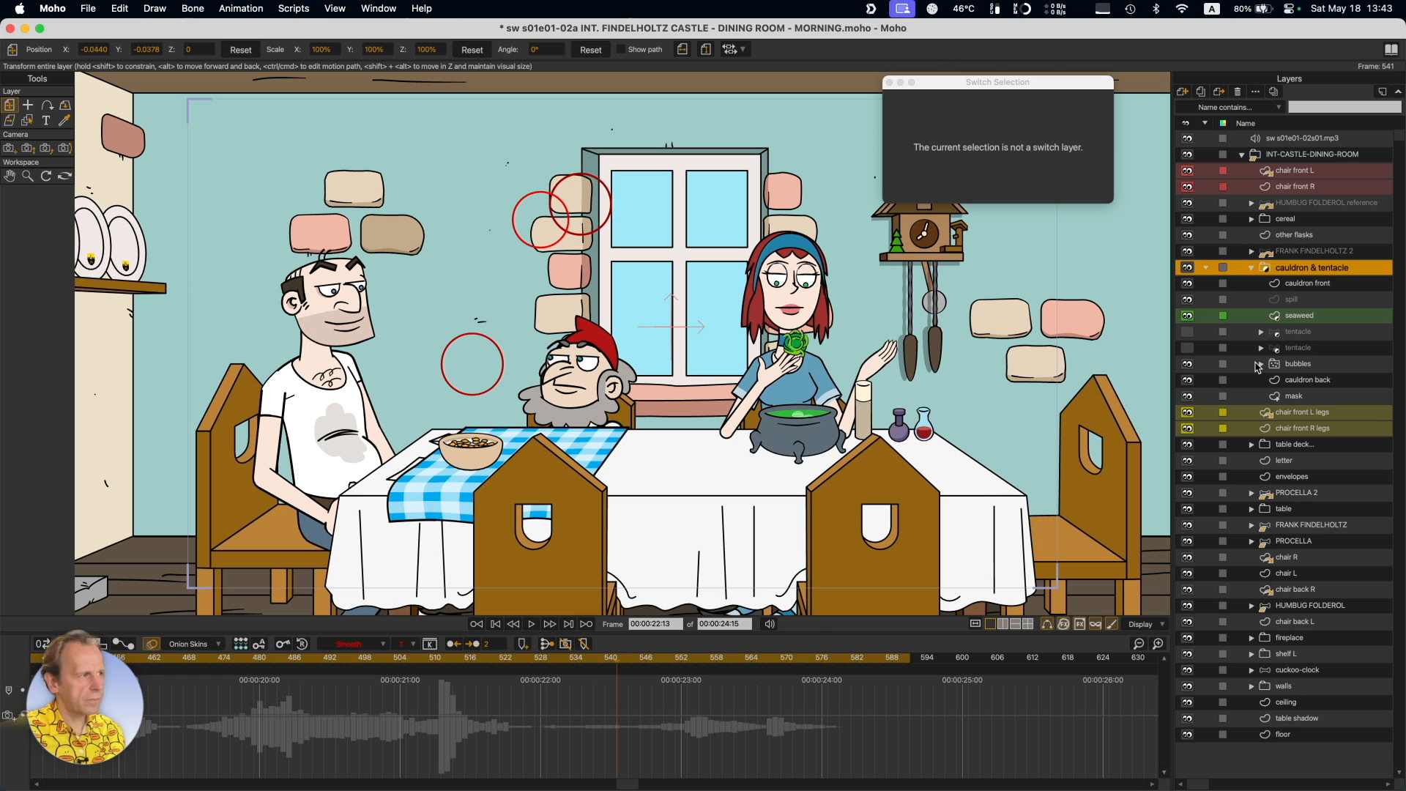
Select the seaweed layer and scrub from frame 546 to about frame 555 to inspect its movement.
click(1295, 321)
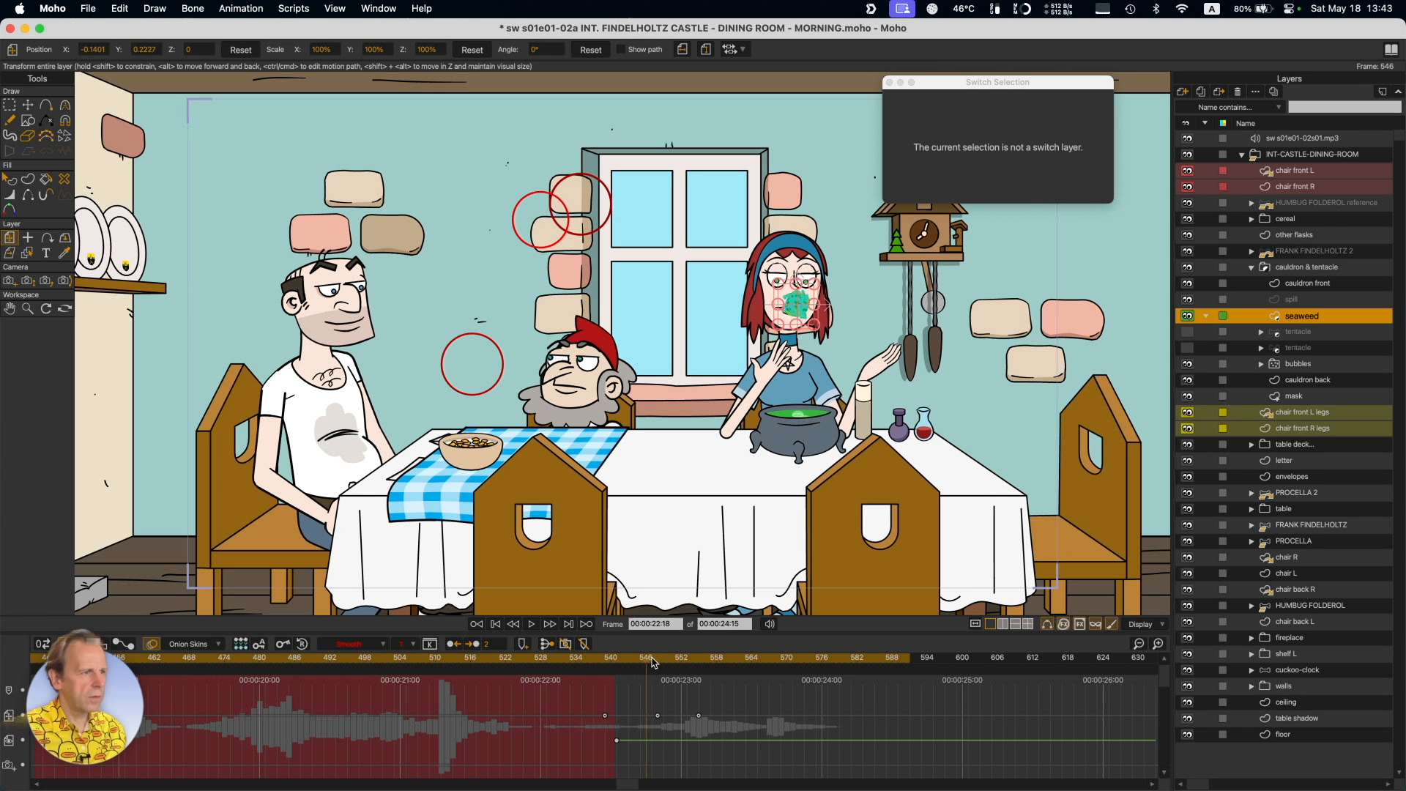
click(679, 659)
drag(679, 661, 699, 661)
click(691, 662)
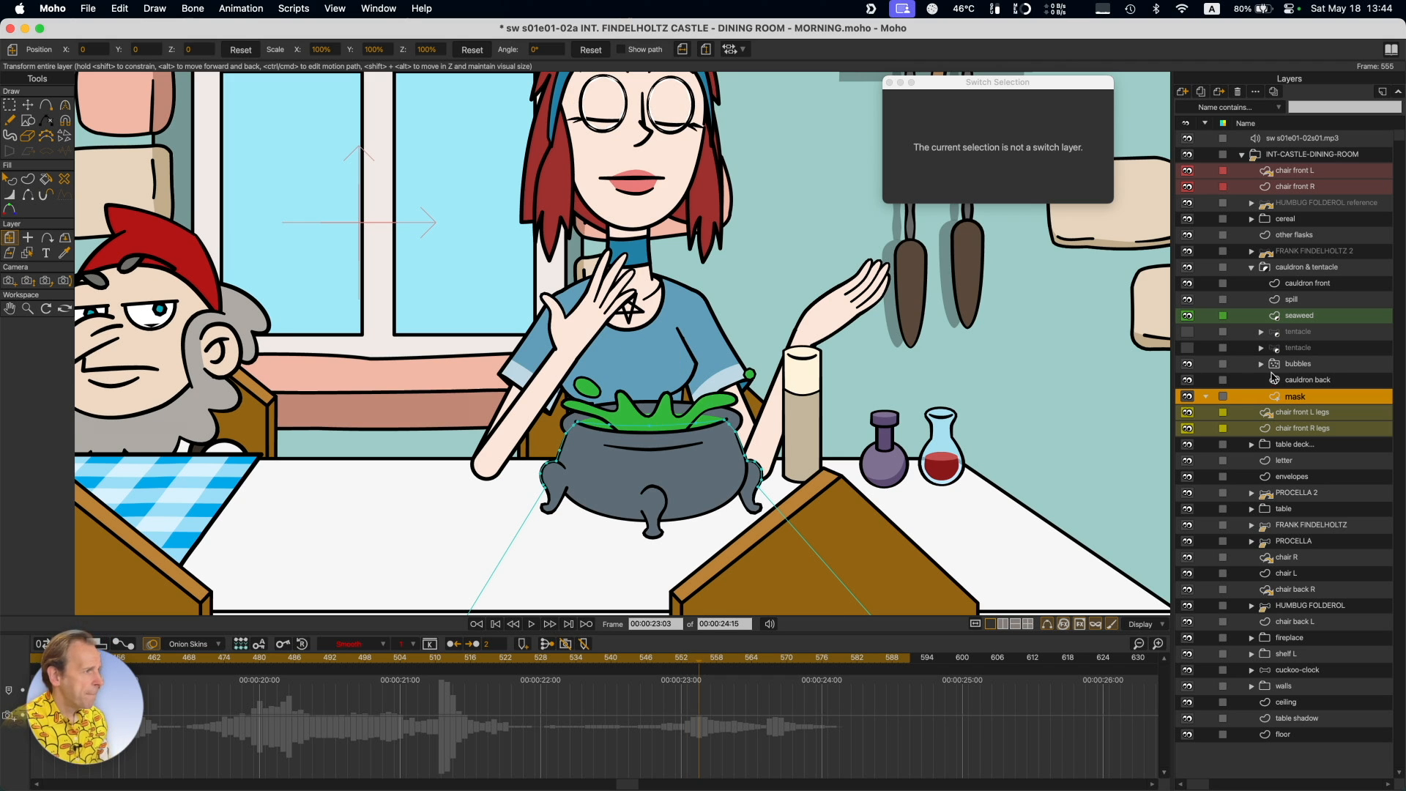
Select the spill layer and scrub from frame 554 to 562 to examine the liquid splashing out of the cauldron.
click(1289, 300)
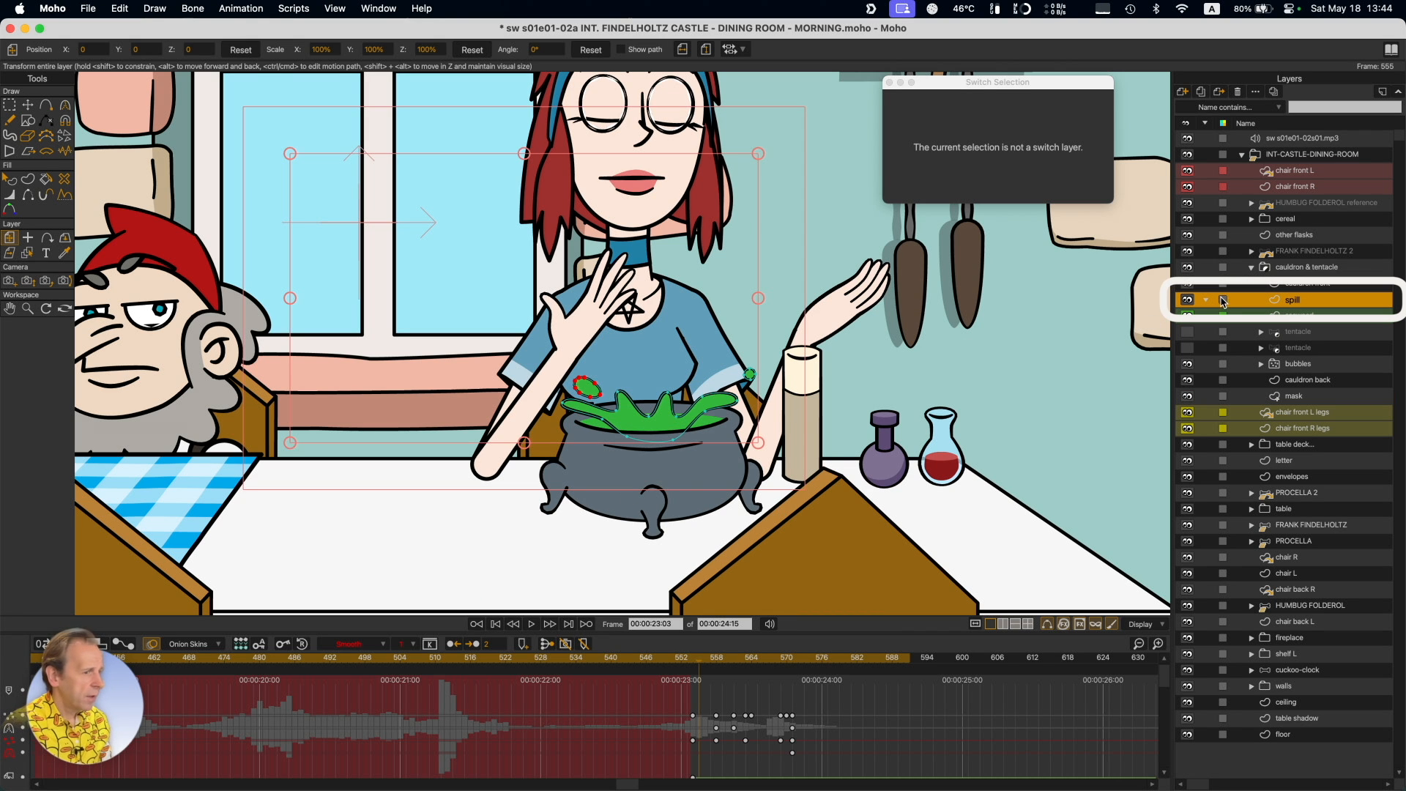
click(694, 659)
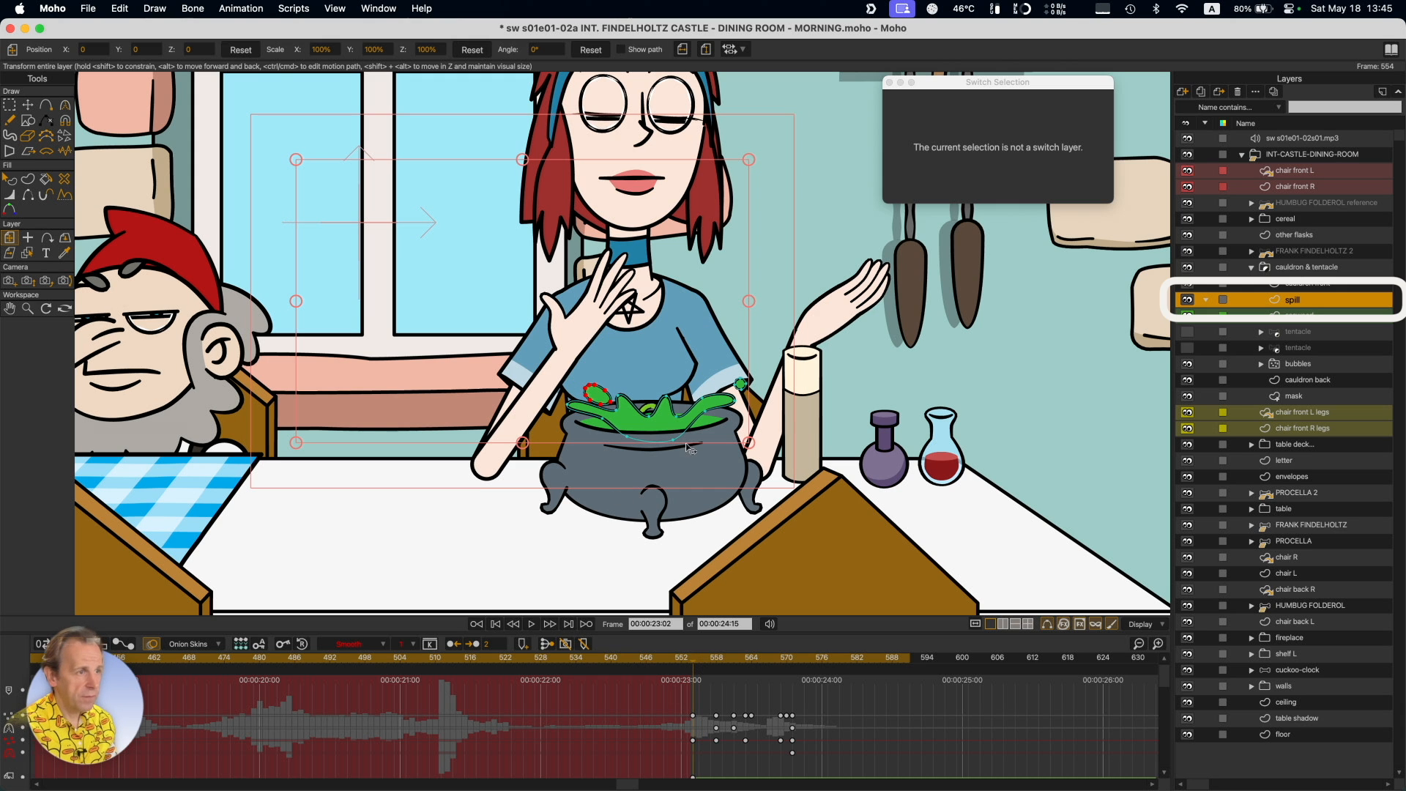
drag(710, 663, 745, 663)
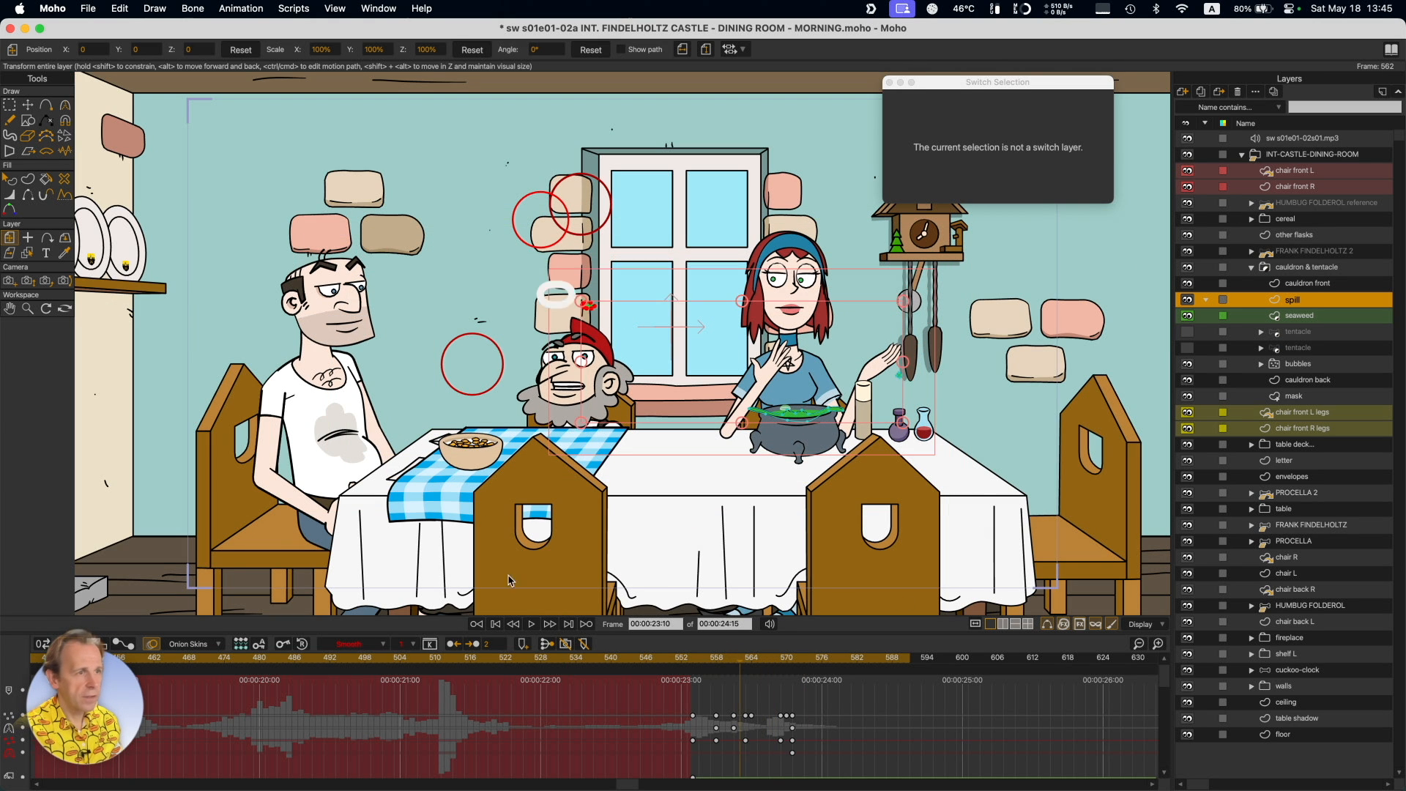
Step through the spill animation from frame 562 to 571 to follow the flying drop towards the man in the white shirt.
key(Right)
key(Right)
key(Right)
key(Right)
key(Right)
key(Right)
key(Right)
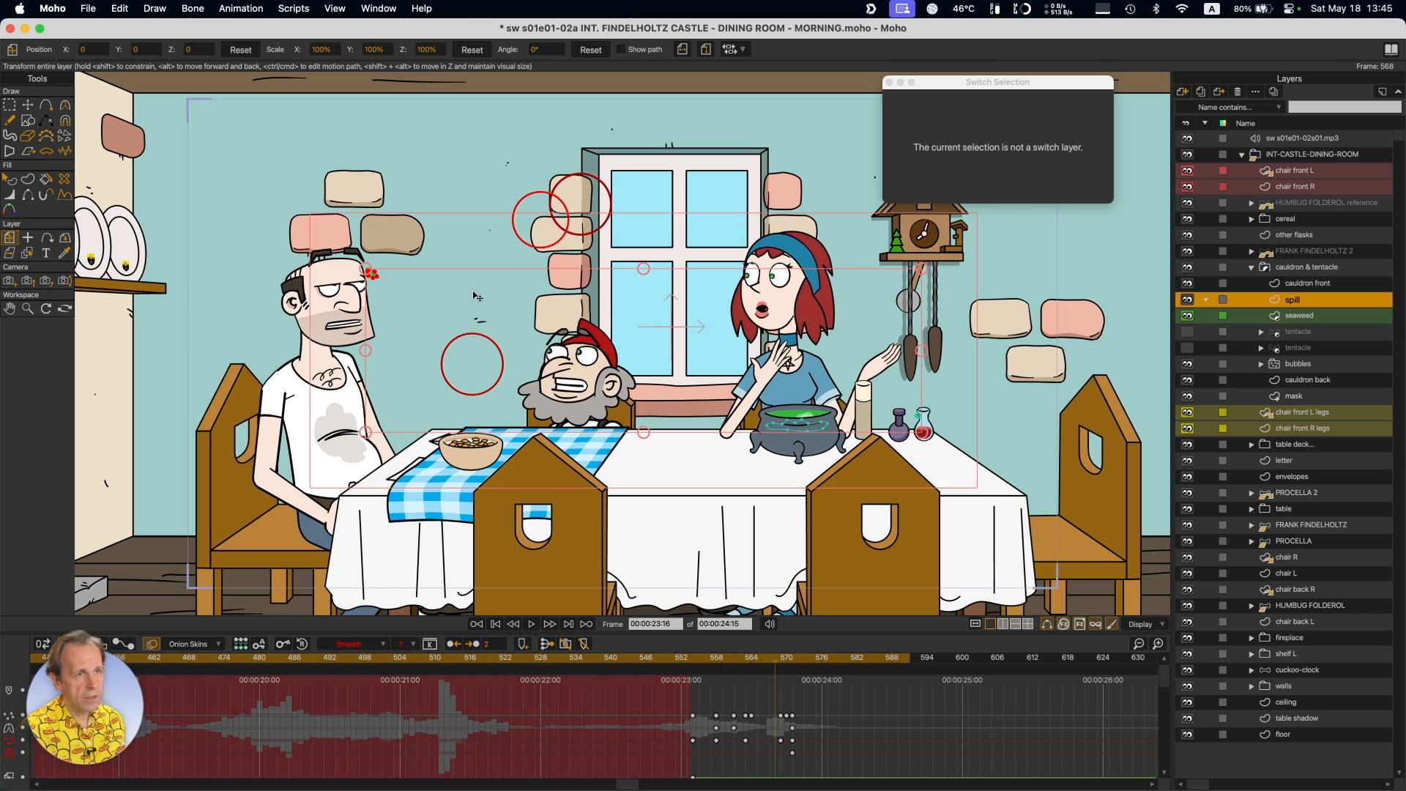
key(Right)
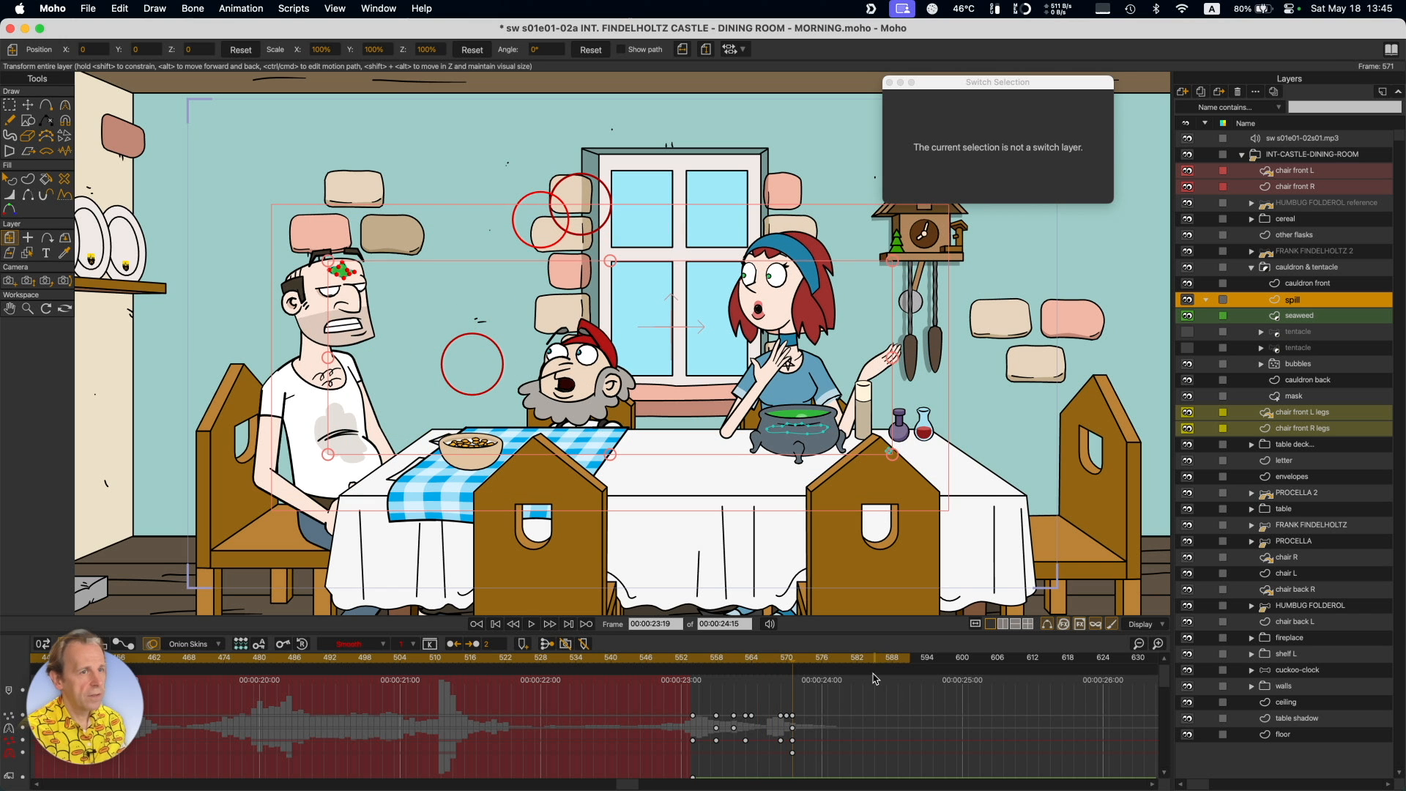
drag(882, 662, 908, 663)
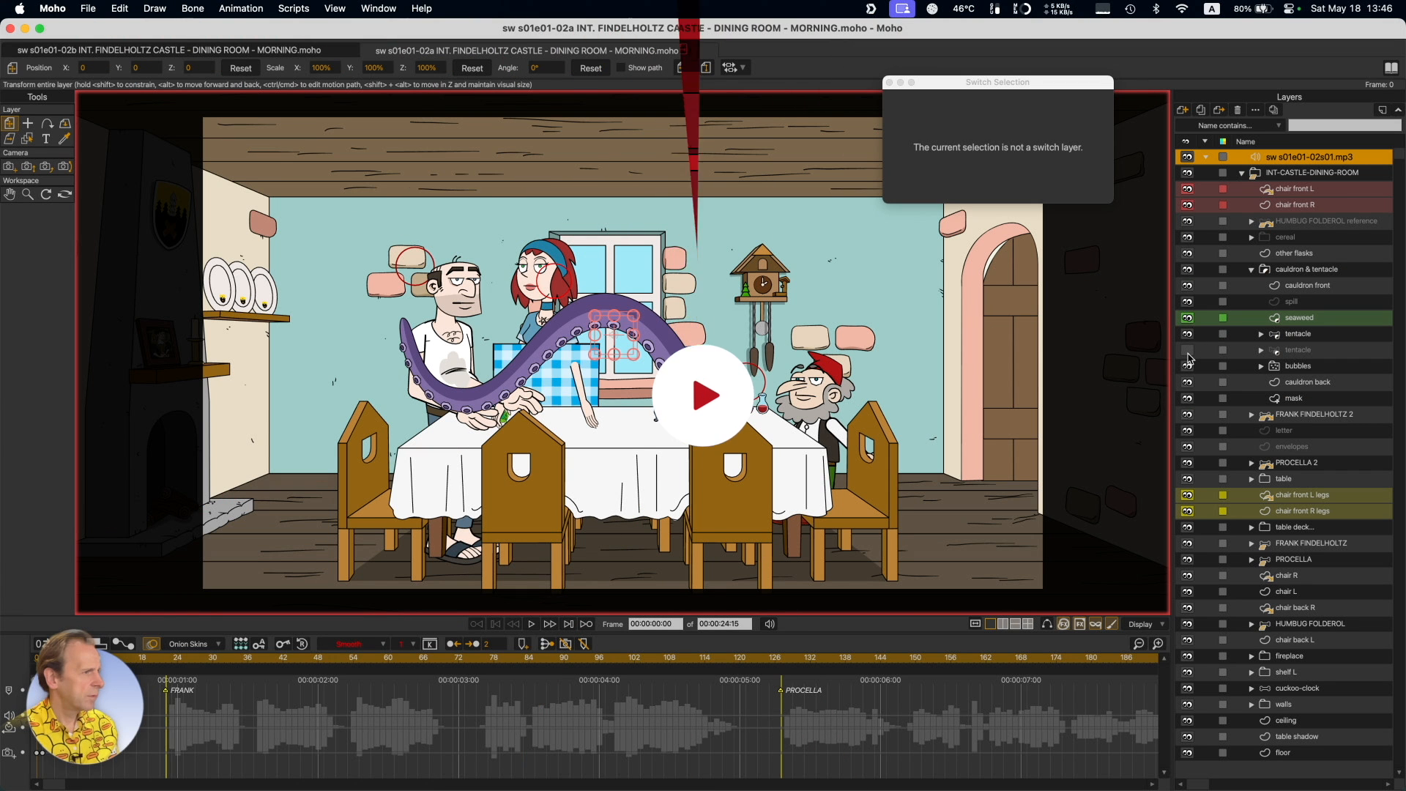
Show the upright tentacle layer and hide the curled tentacle layer inside the cauldron & tentacle group.
click(1188, 352)
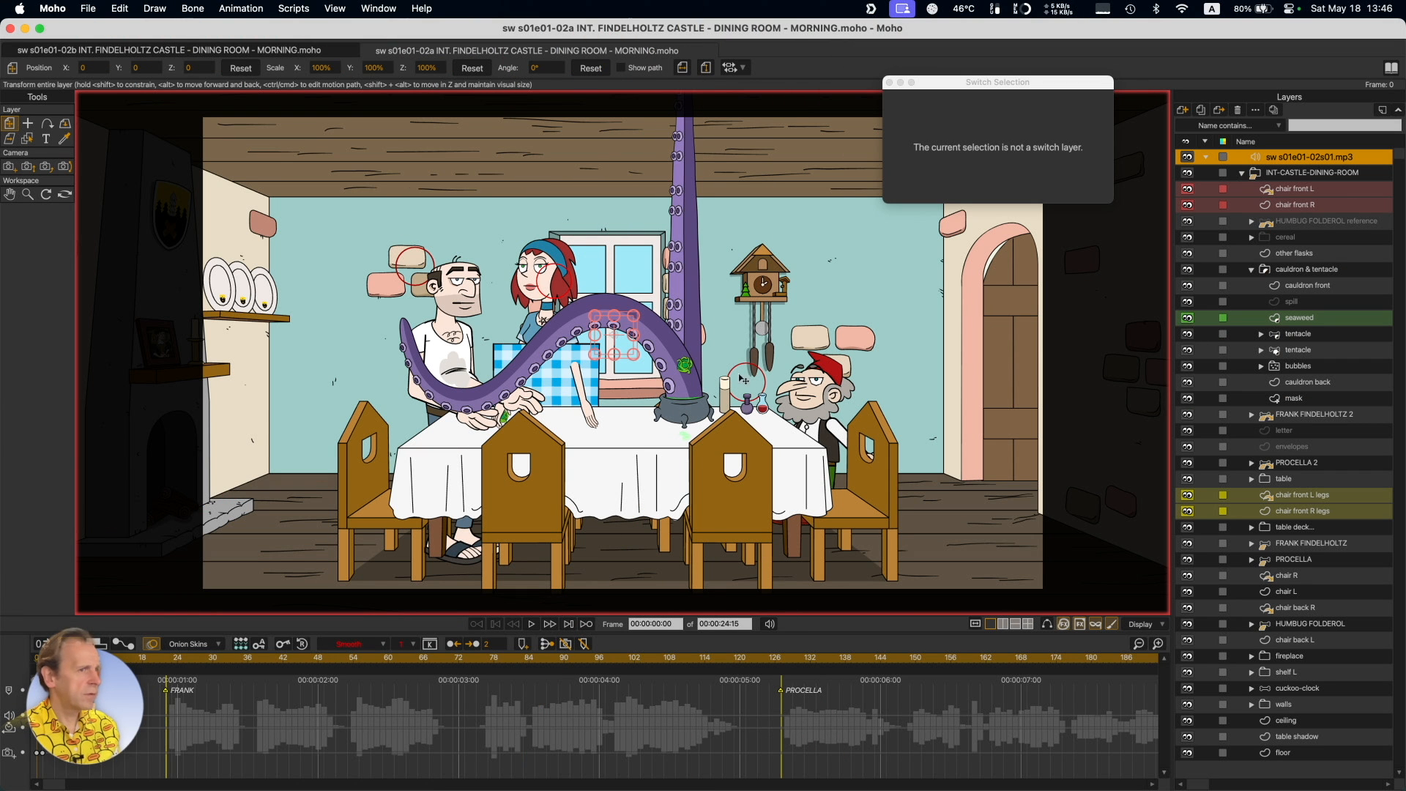
click(1291, 335)
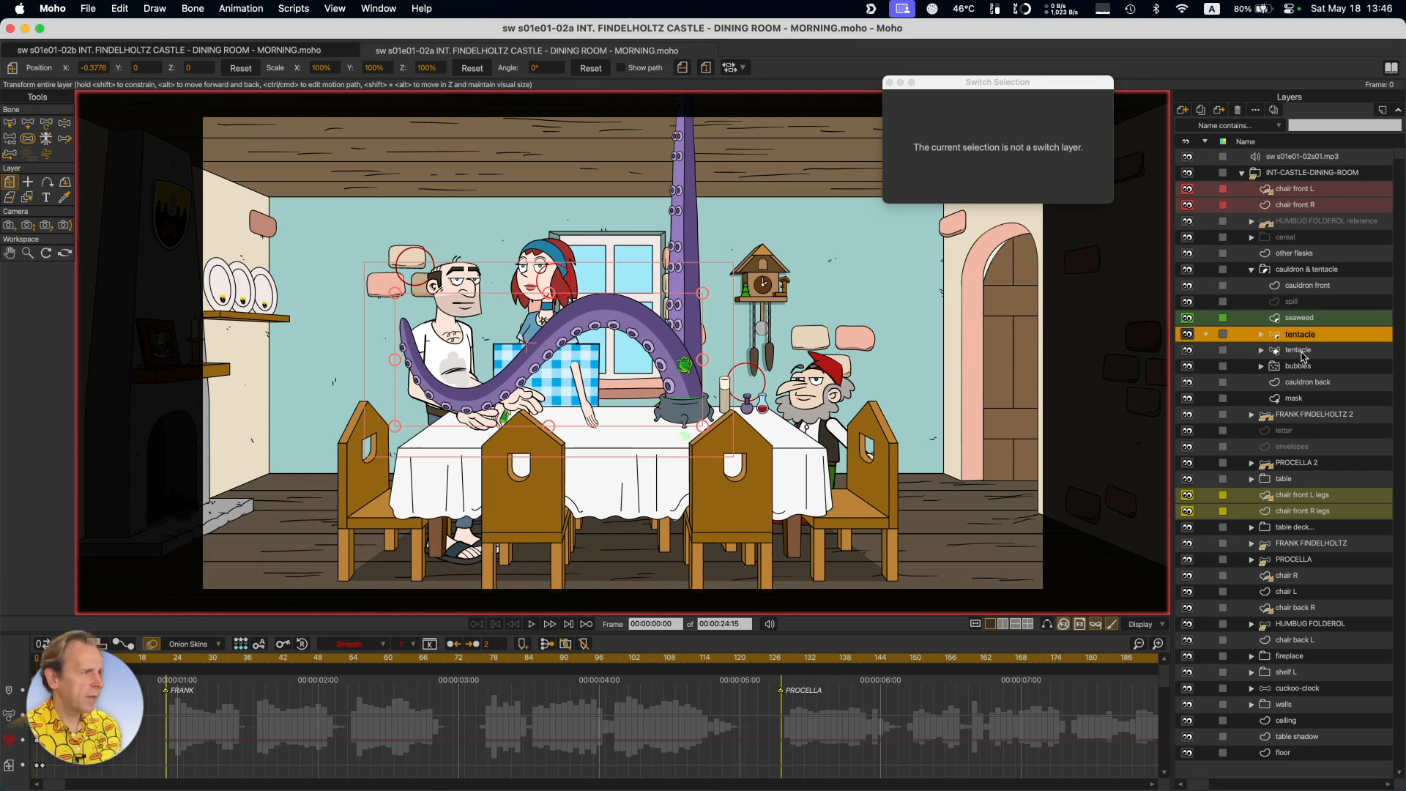
click(1301, 352)
click(1187, 335)
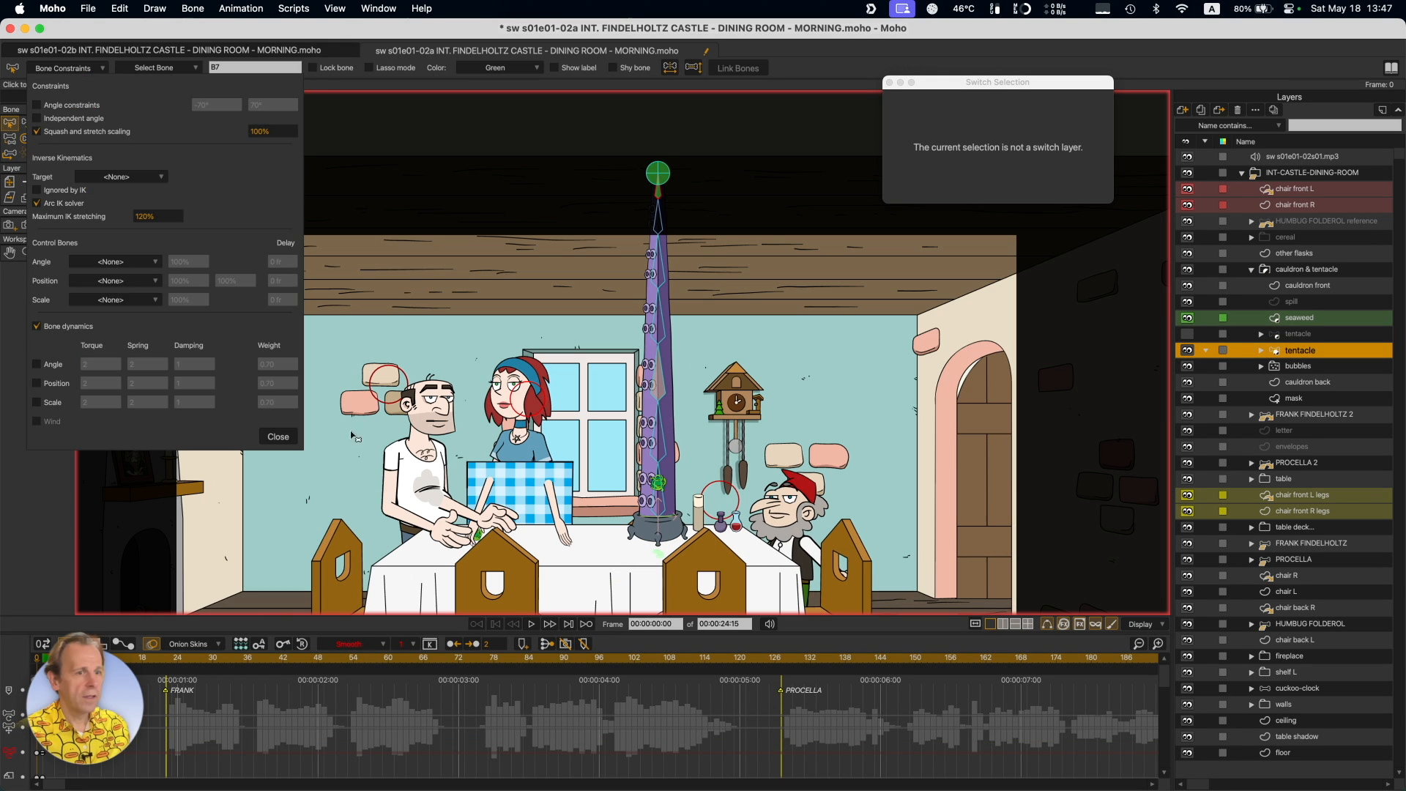
Close the bone constraints and test the upright tentacle's rig by bending it from its tip with Manipulate Bones.
click(283, 440)
key(z)
drag(660, 194, 480, 277)
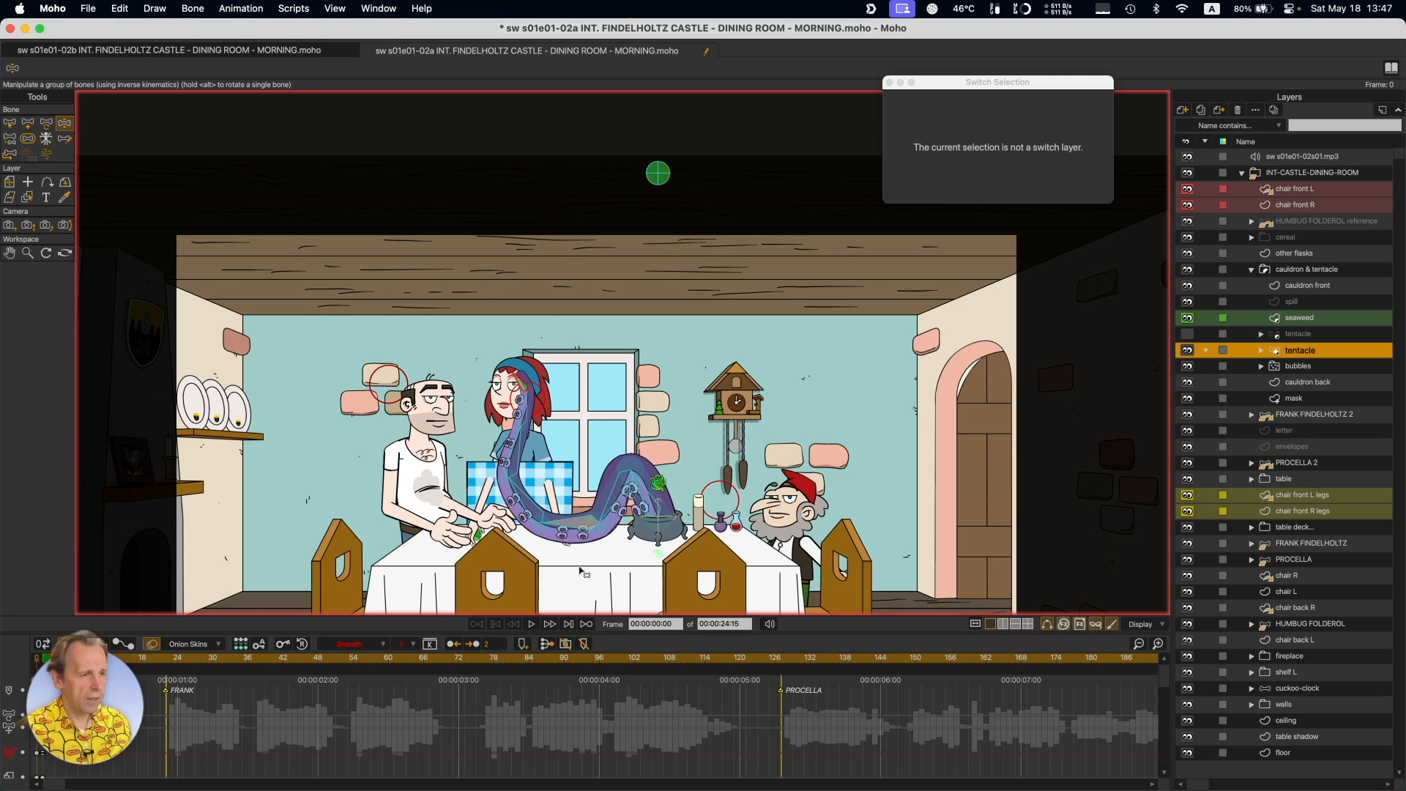
Check the Arc IK solver option in the tentacle tip bone's constraints and test bending the tentacle again.
key(z)
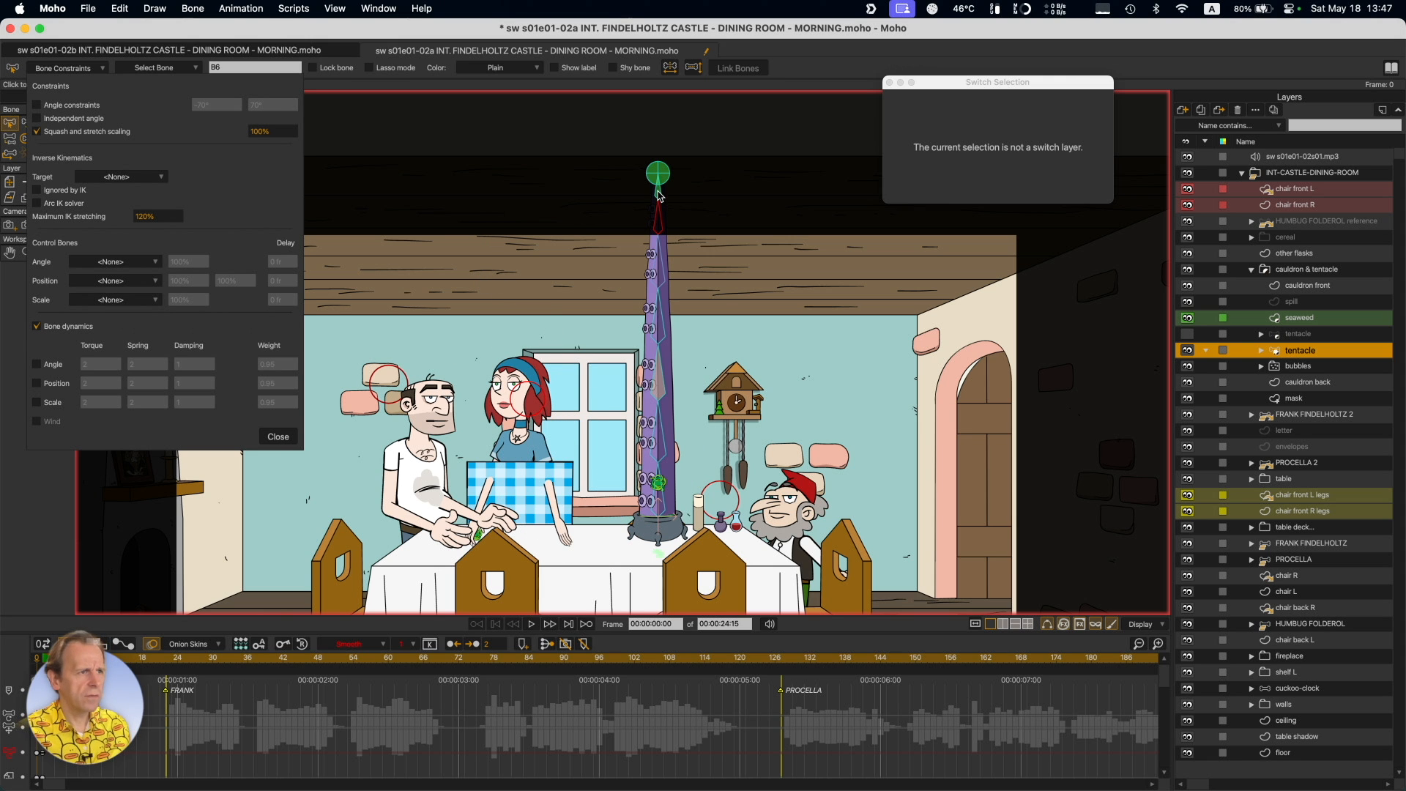
click(661, 195)
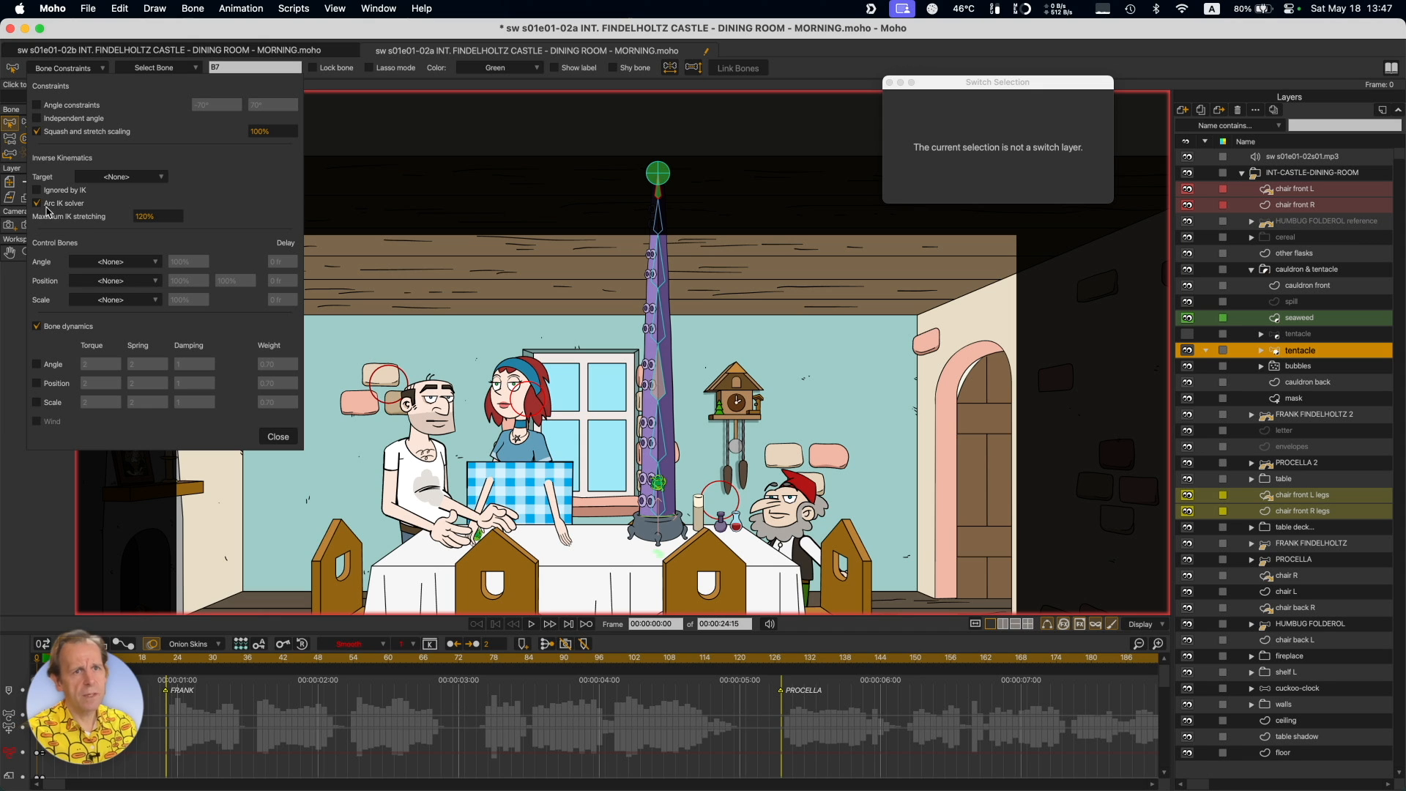
click(278, 437)
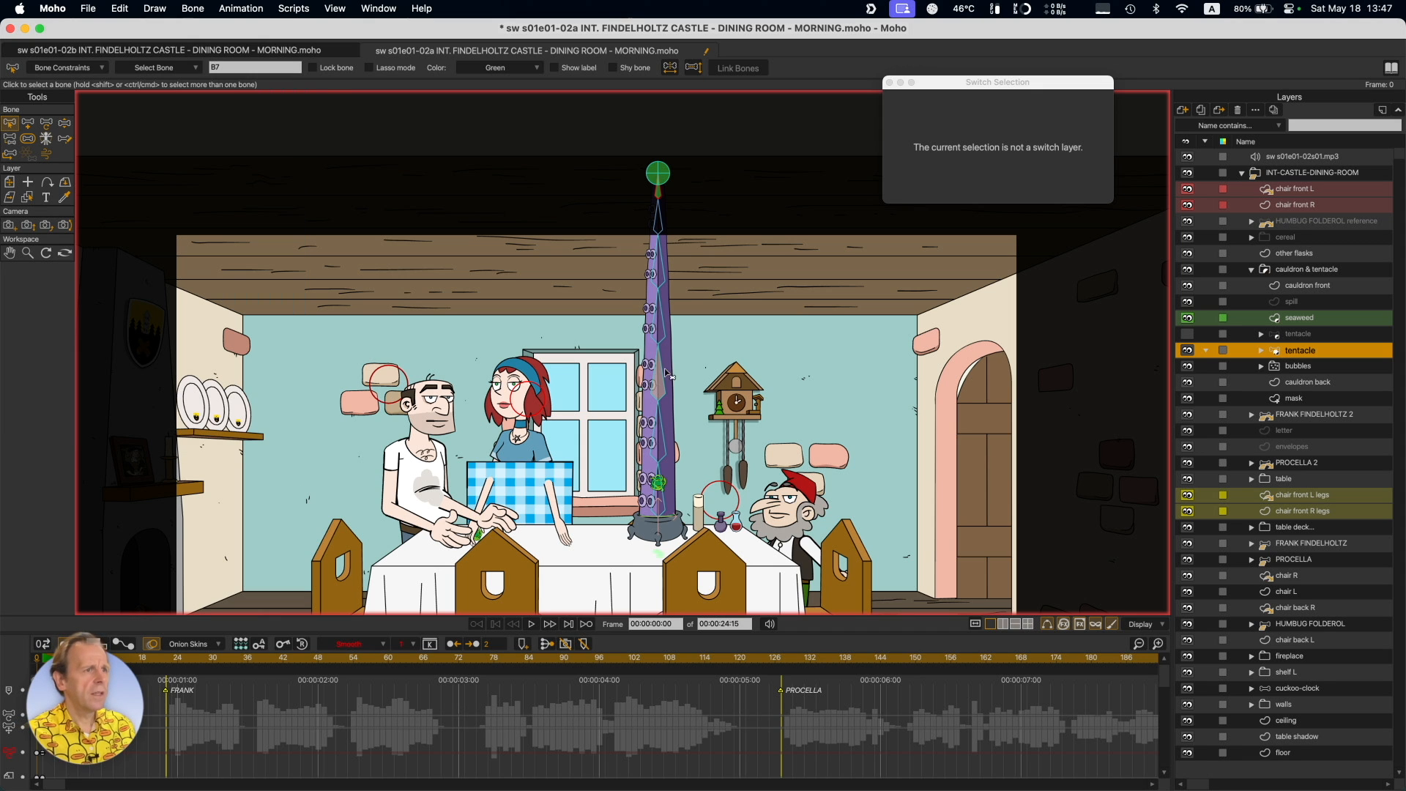
key(z)
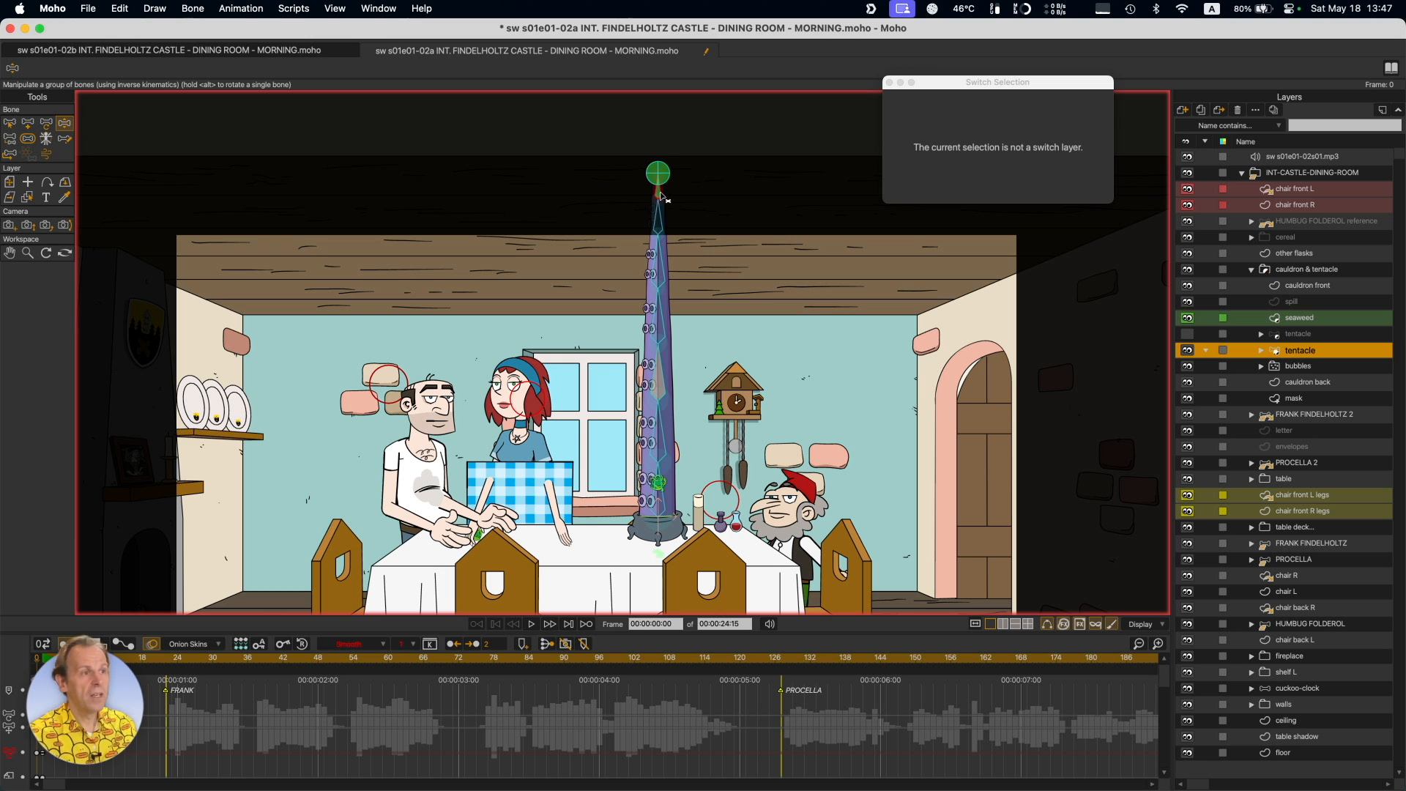
drag(654, 196, 558, 299)
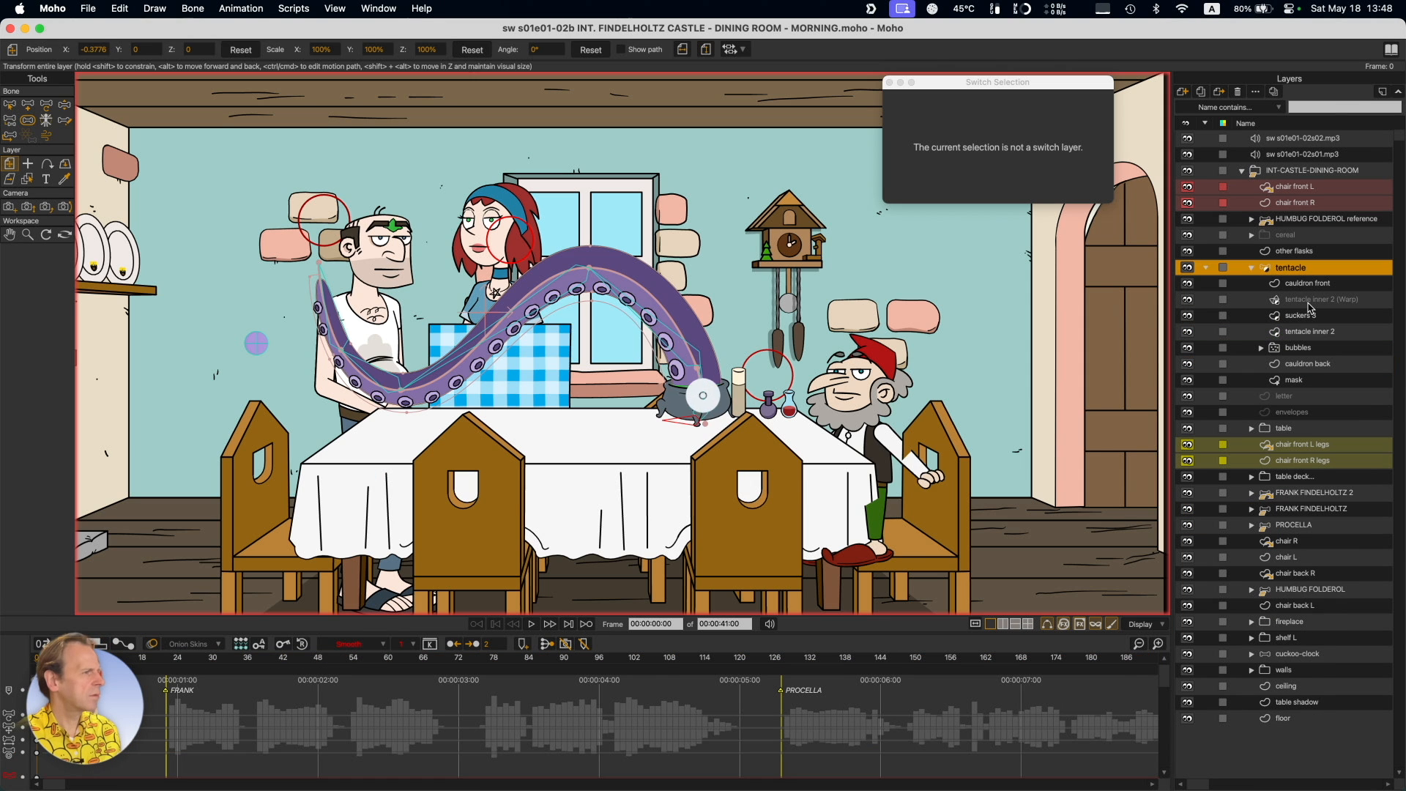
Inspect the tentacle inner 2 (Warp) layer, collapse the tentacle group and test its rig by moving the target bone beside the man.
click(1309, 301)
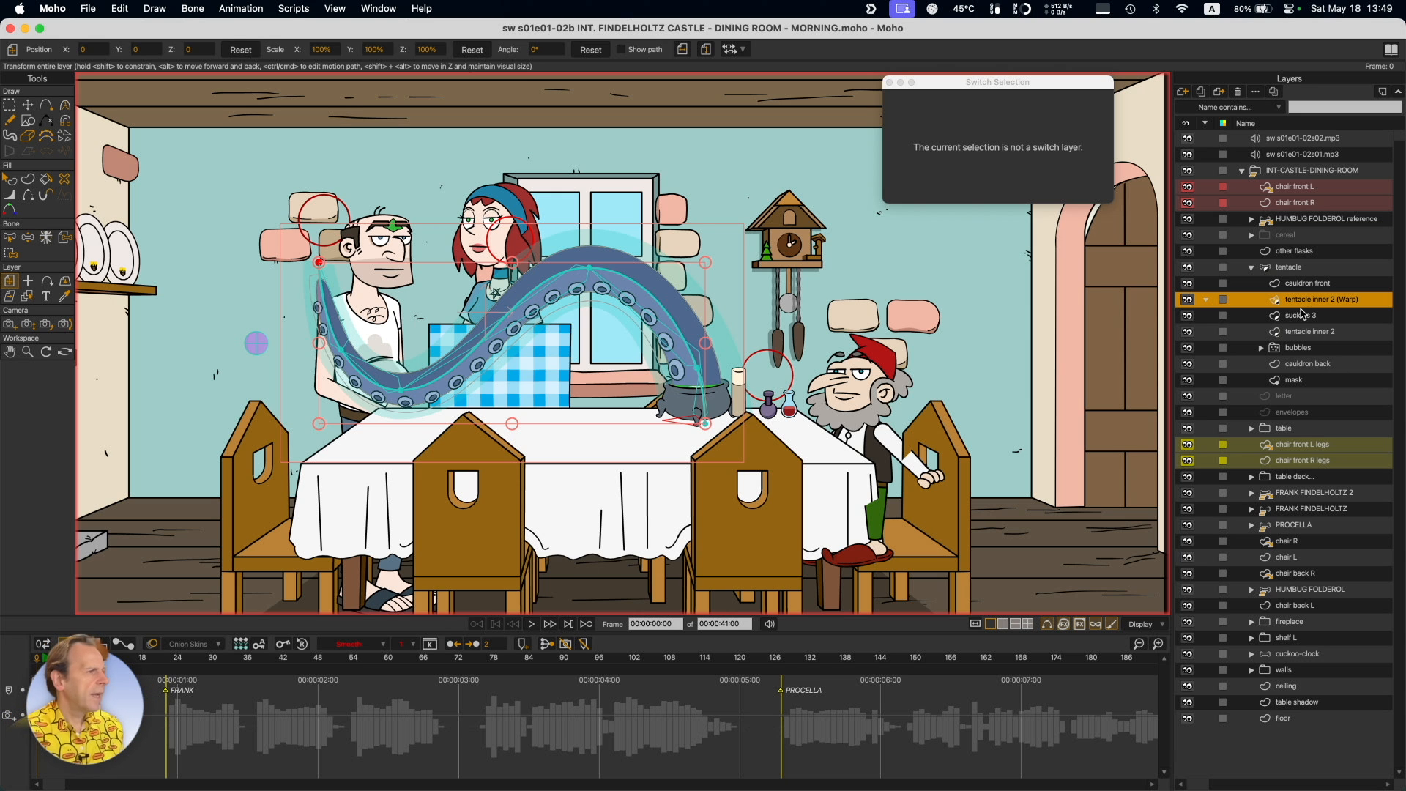
click(1284, 268)
click(1252, 268)
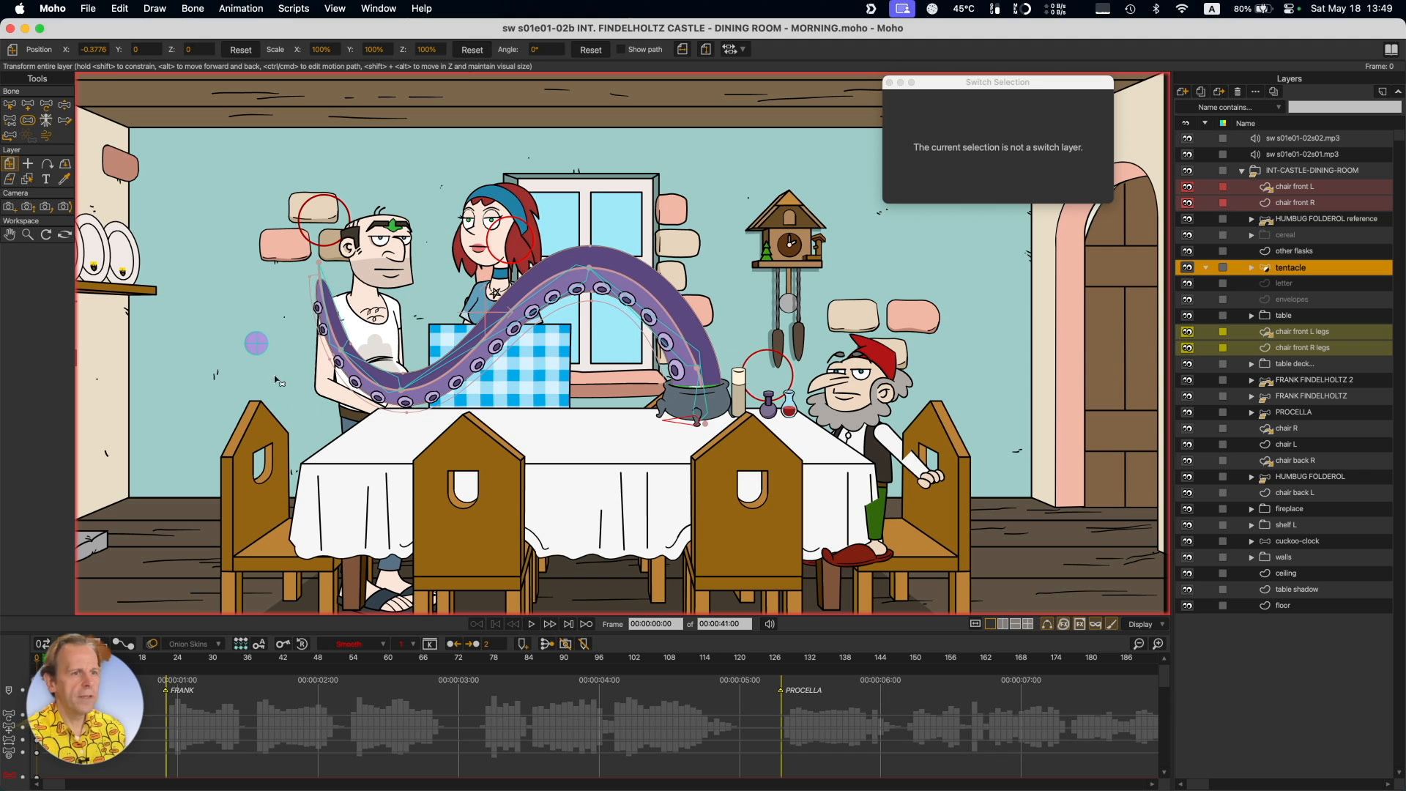
key(z)
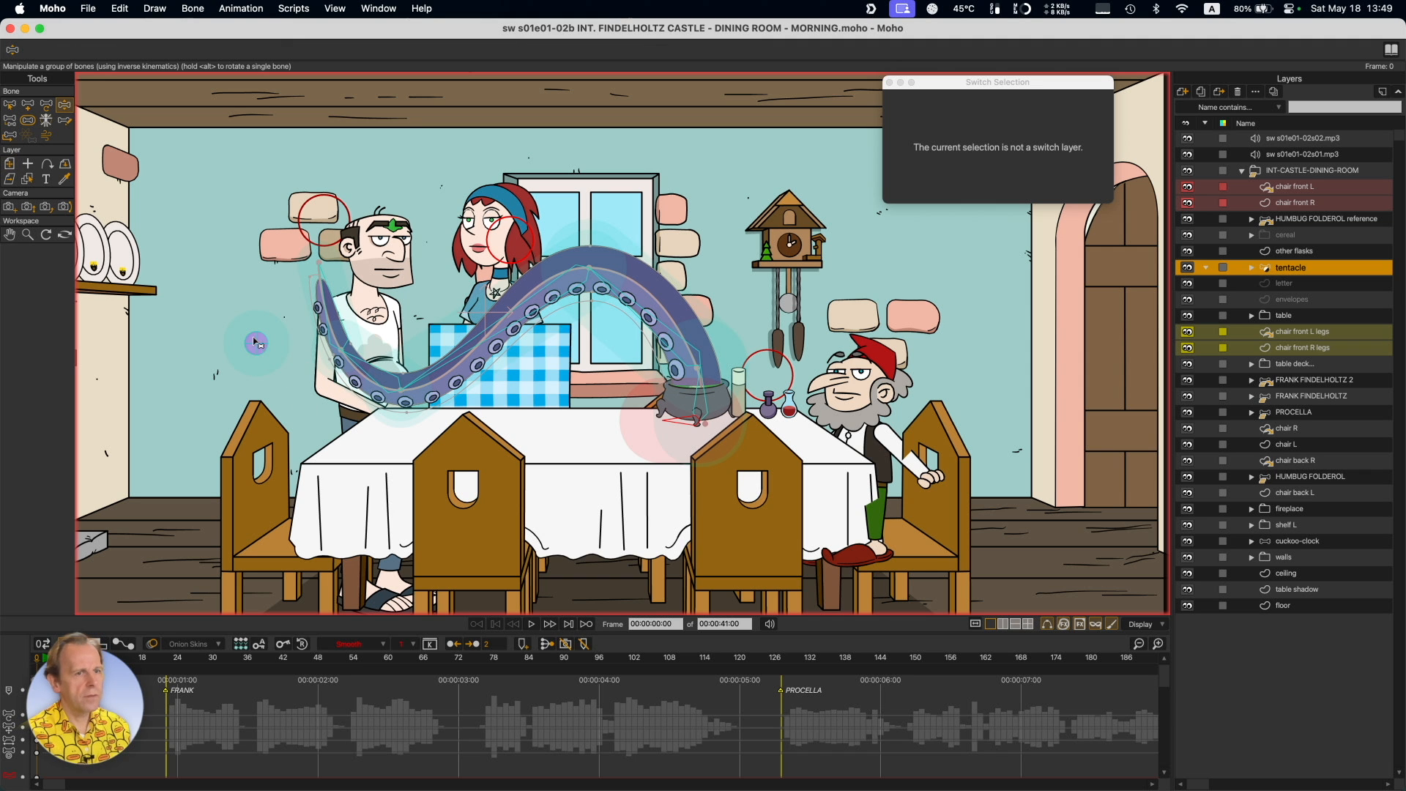
click(256, 342)
drag(232, 336, 249, 341)
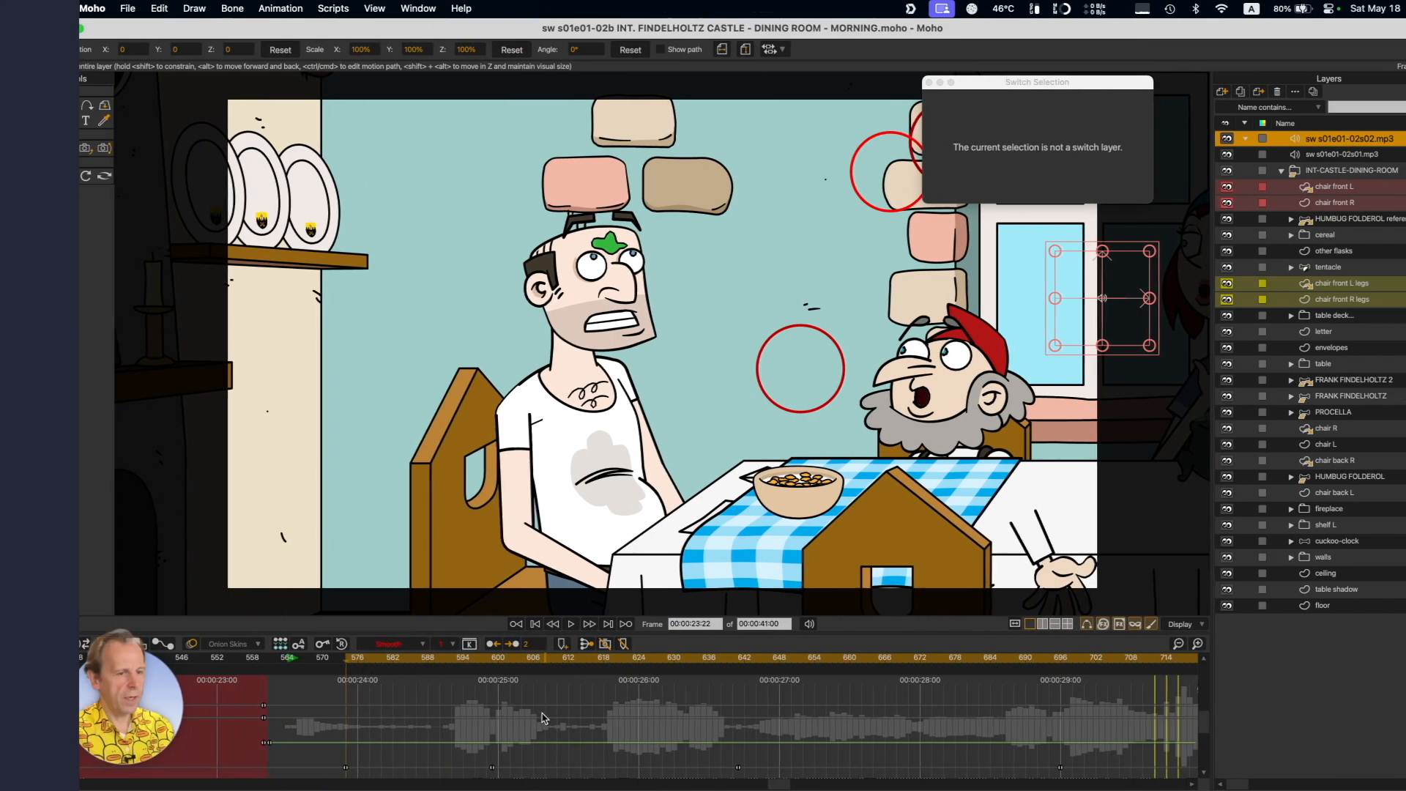
Scrub from frame 574 to 695 to follow the scene up to the tentacle seizing the man's head.
drag(351, 662, 781, 670)
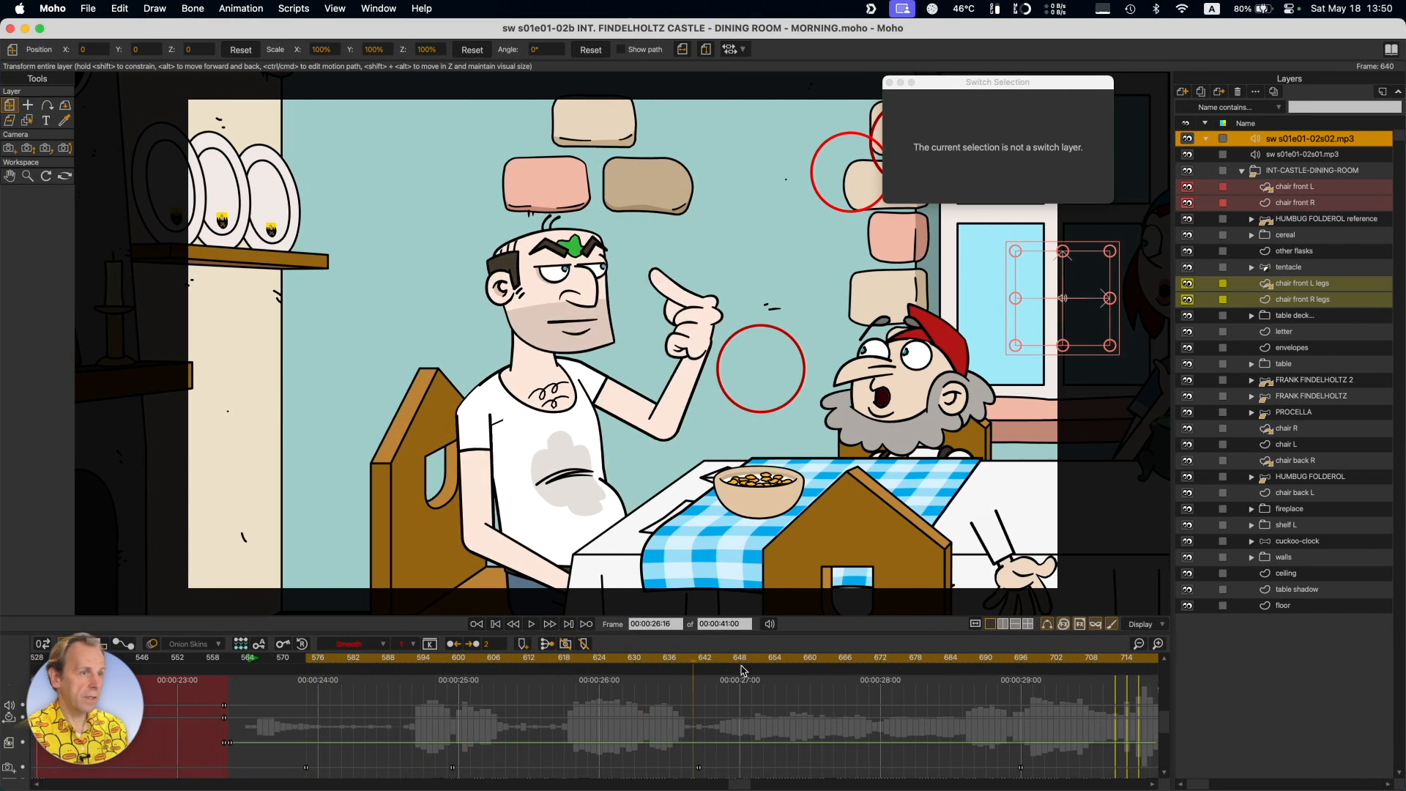
scroll(401, 722, right, 10)
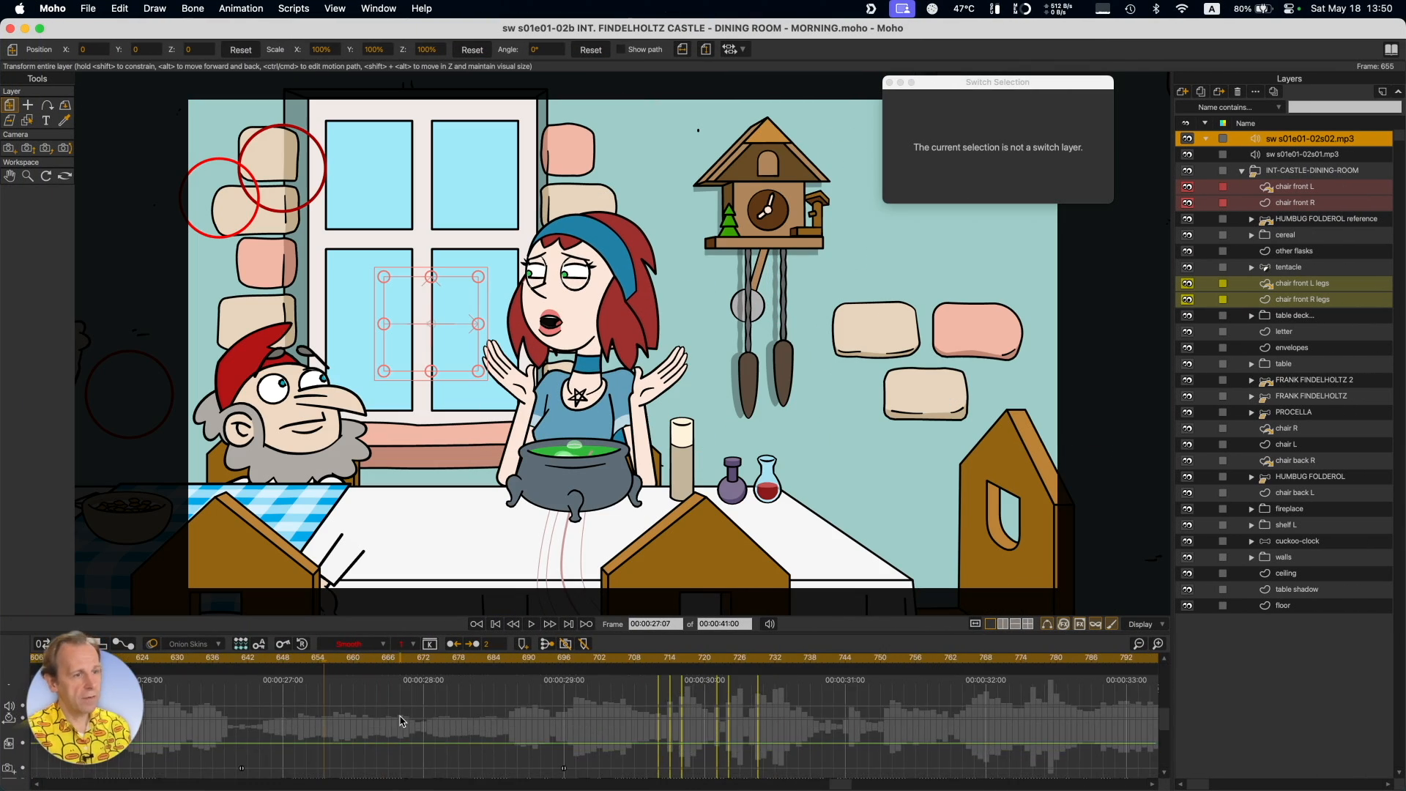
scroll(585, 438, down, 5)
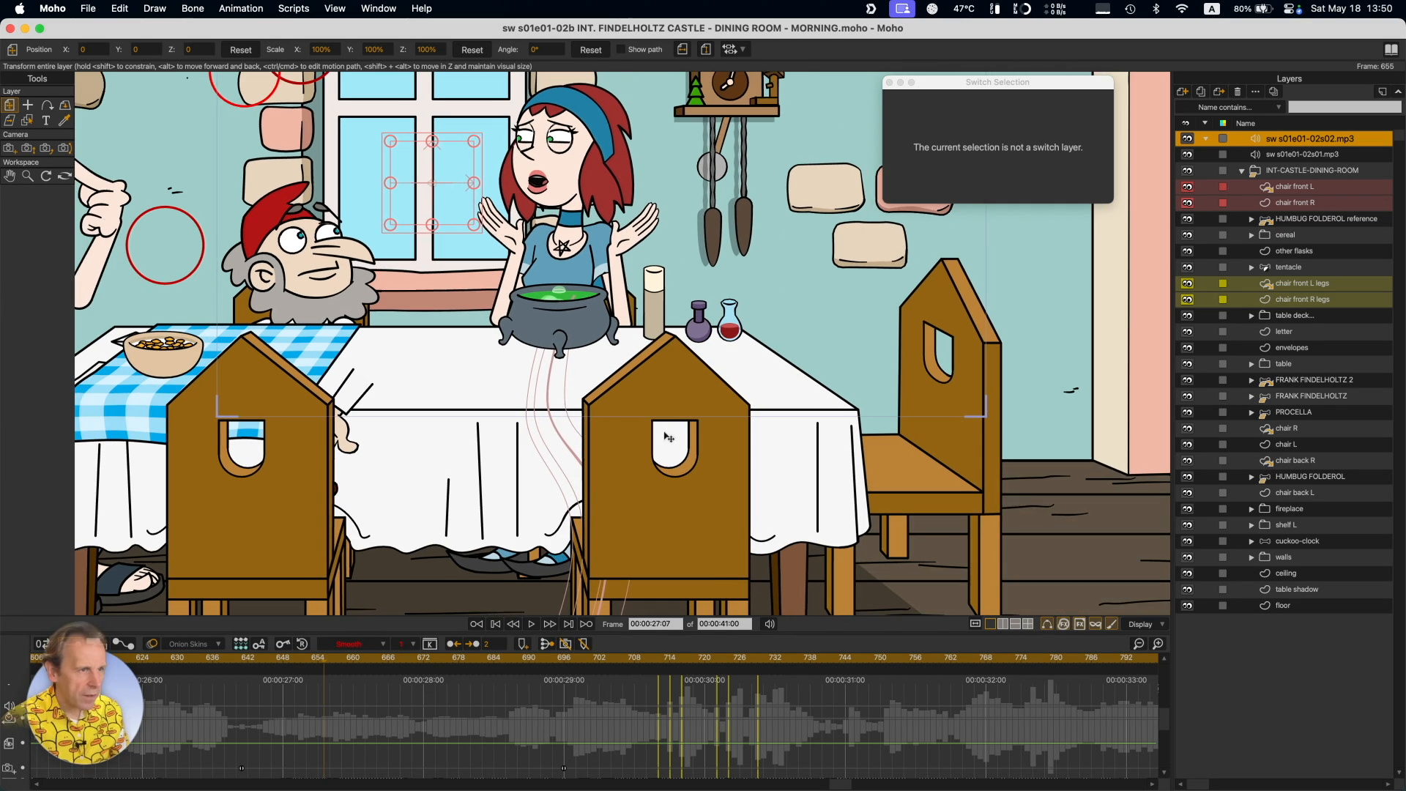
scroll(645, 410, down, 4)
scroll(640, 354, up, 8)
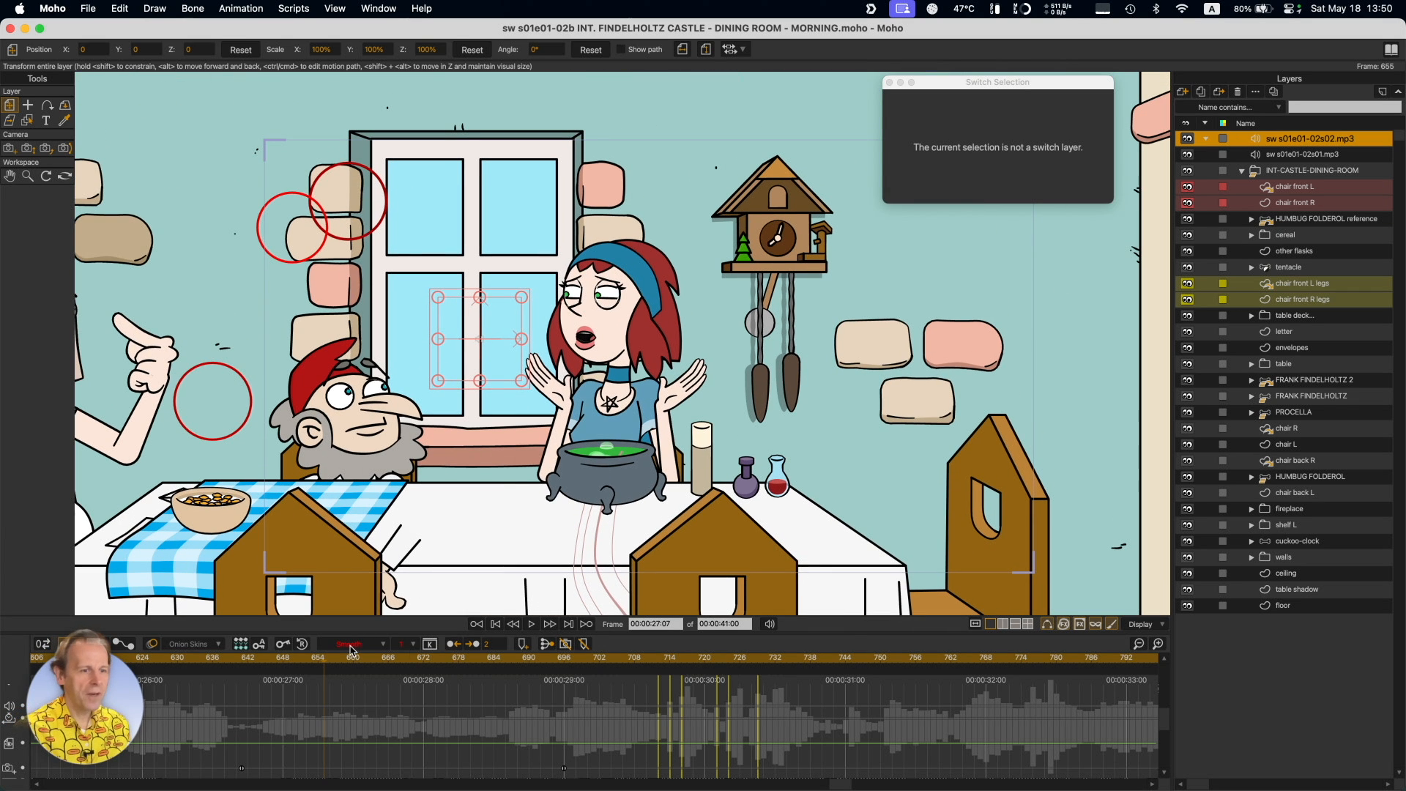
drag(348, 664, 485, 673)
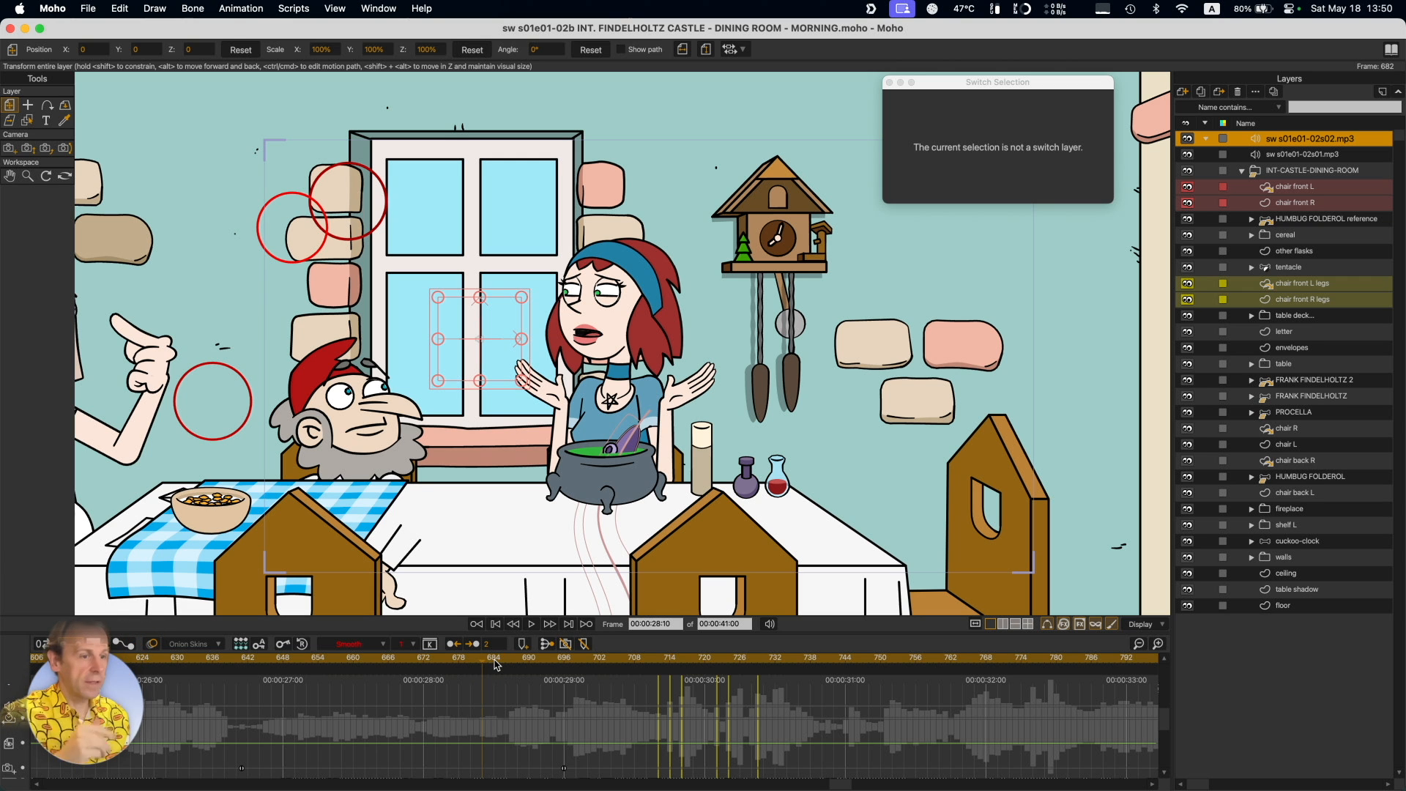
drag(500, 663, 558, 674)
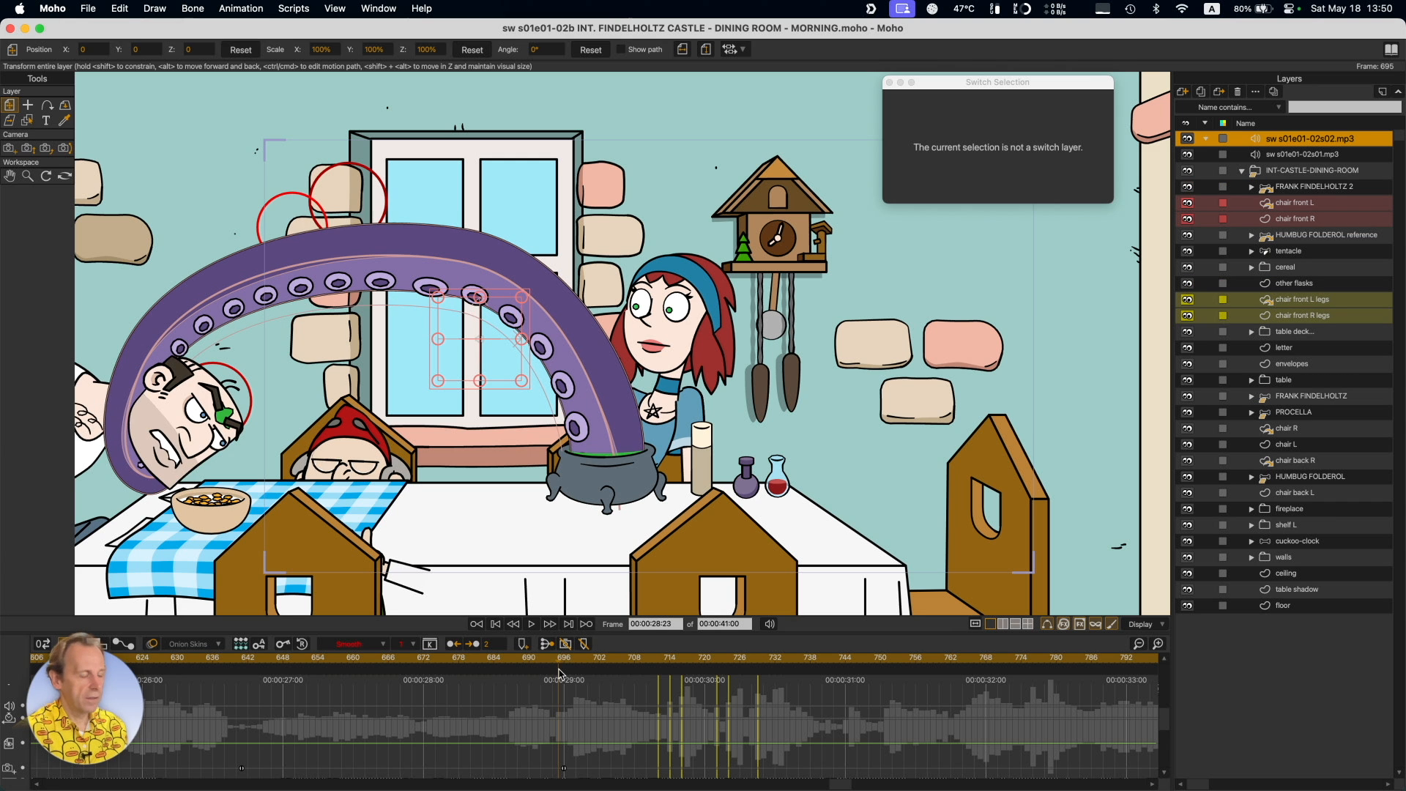
Compare frames 695 and 696 in the full room to examine the FRANK FINDELHOLTZ 2 layer's order relative to the front chairs.
scroll(482, 430, down, 5)
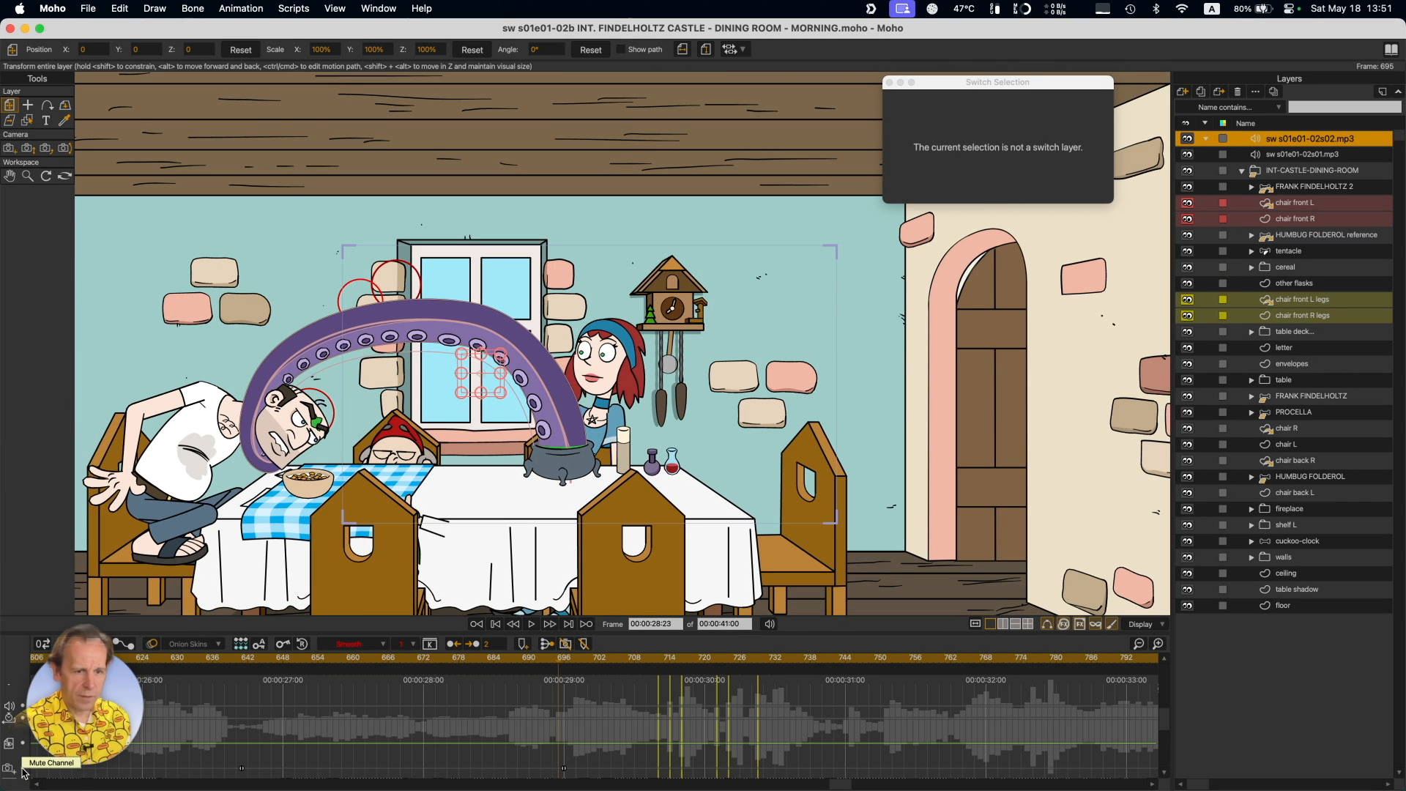
scroll(308, 608, down, 4)
scroll(565, 430, up, 3)
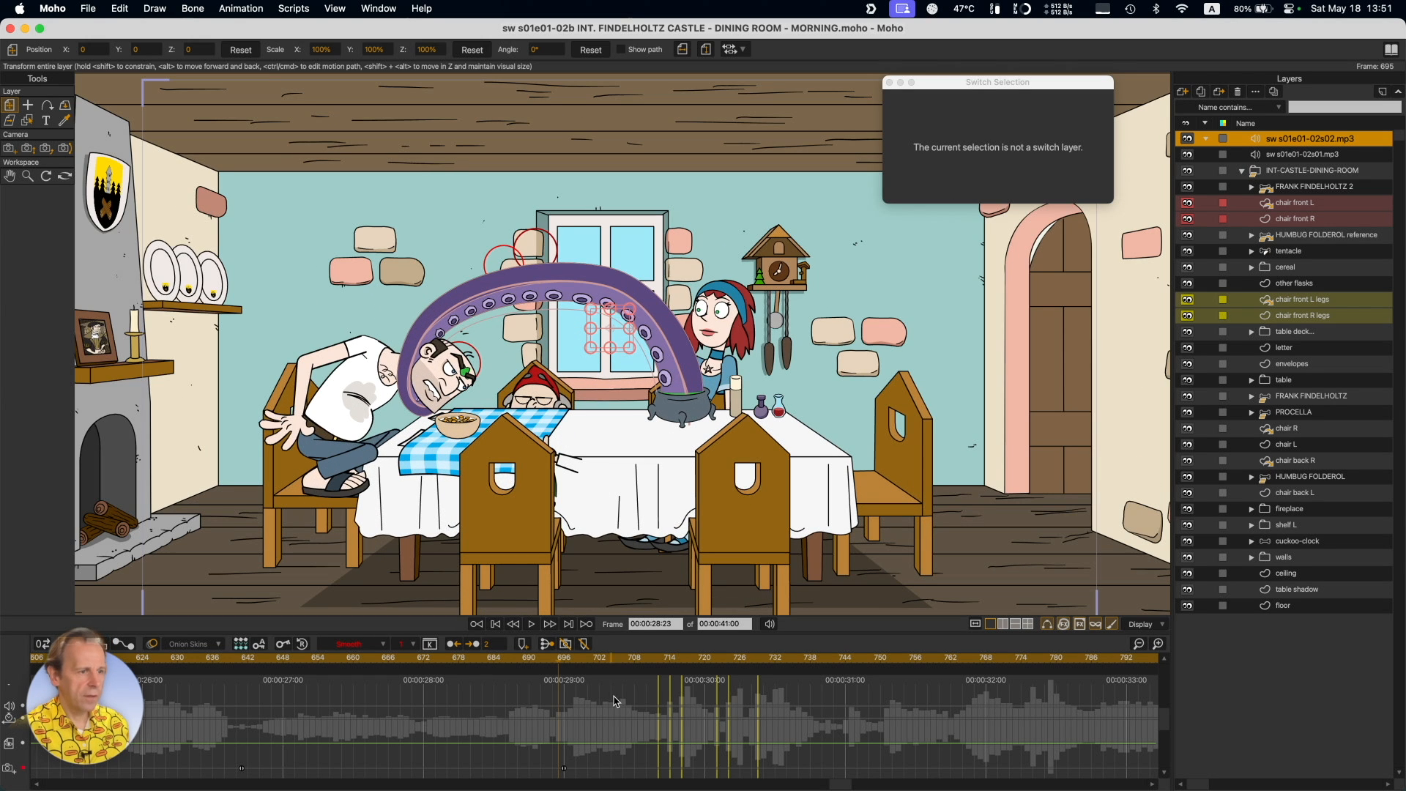
drag(496, 667, 563, 664)
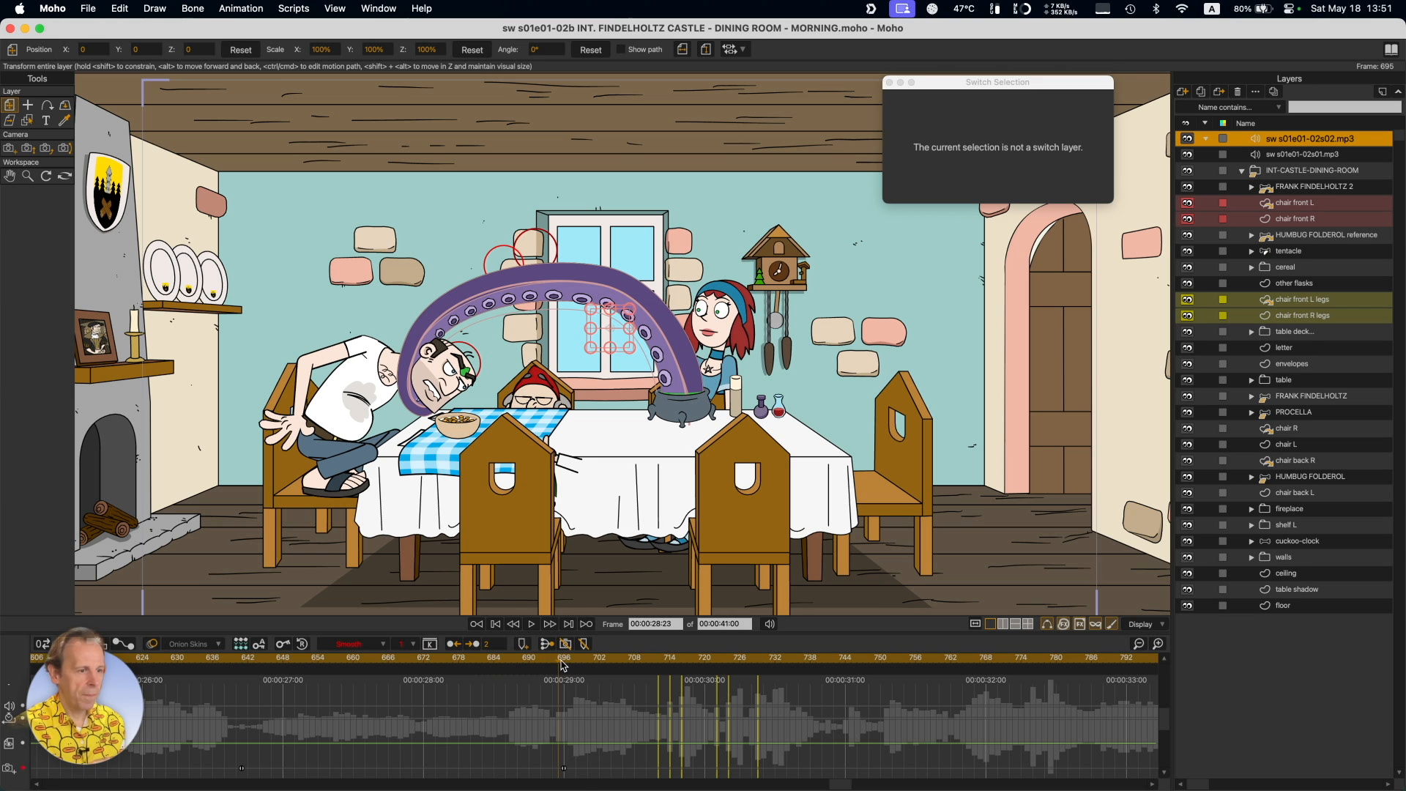
mouse_move(563, 665)
mouse_down()
mouse_move(579, 670)
mouse_move(563, 674)
mouse_up()
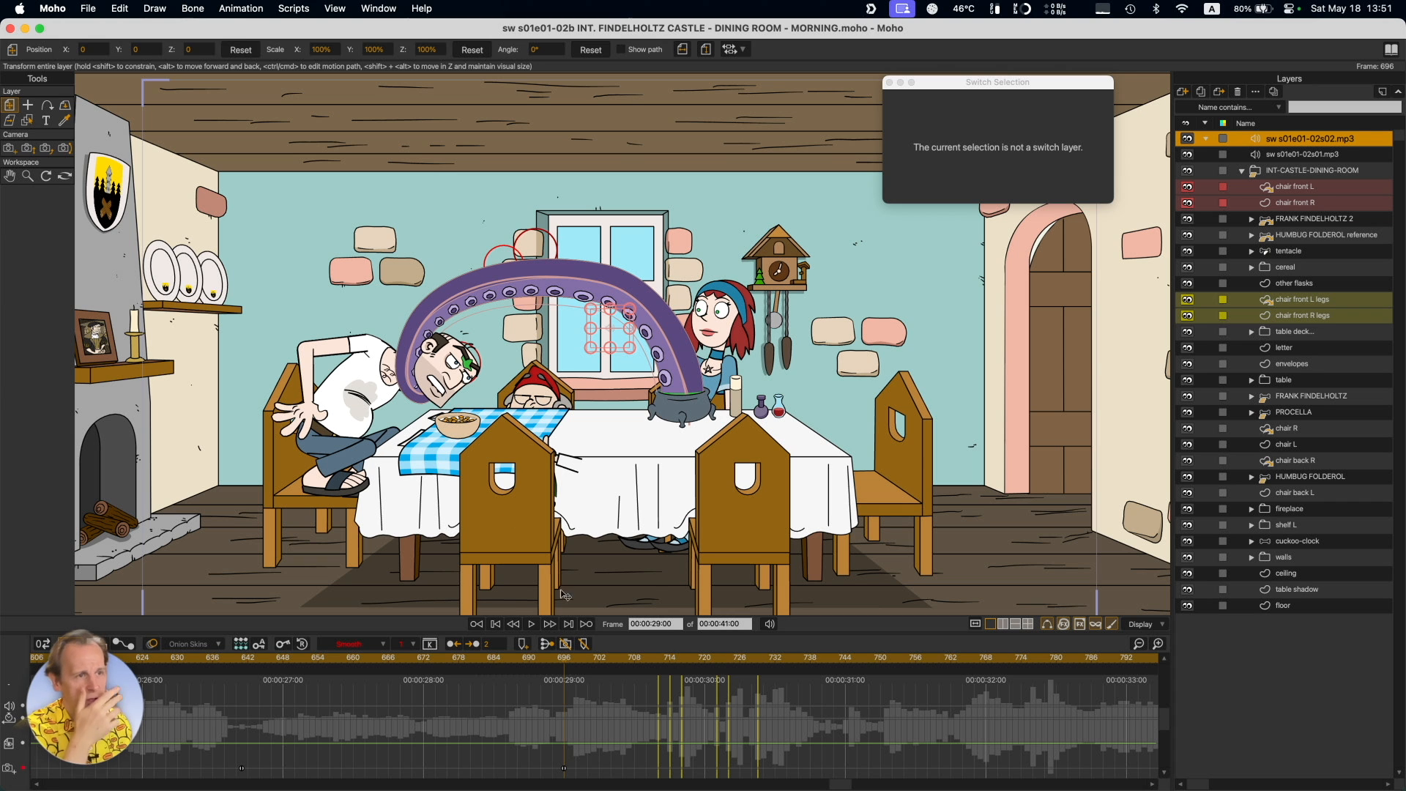
Select the FRANK FINDELHOLTZ 2 layer and scrub between frames 696 and 751 to inspect the tentacle lifting the man.
click(1293, 219)
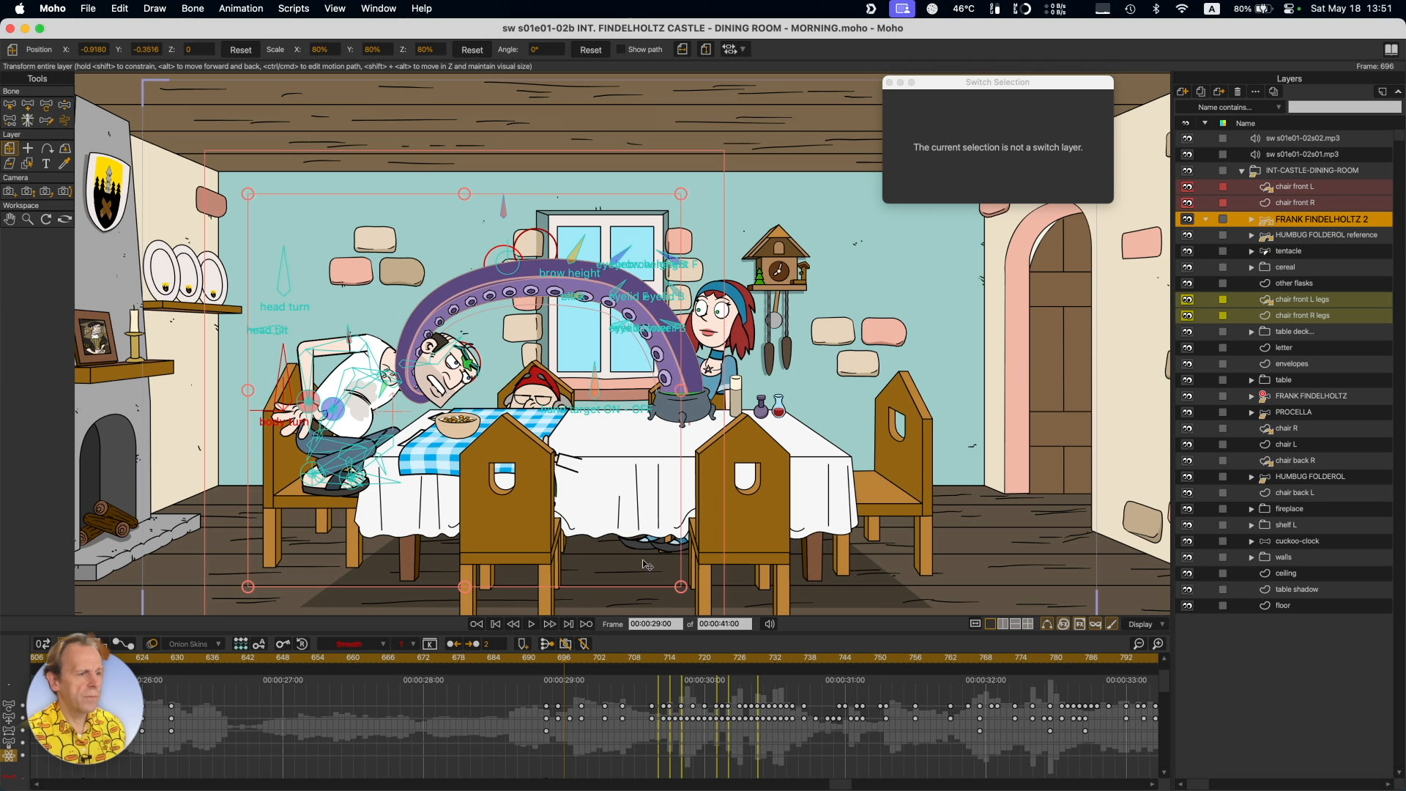
drag(597, 660, 886, 668)
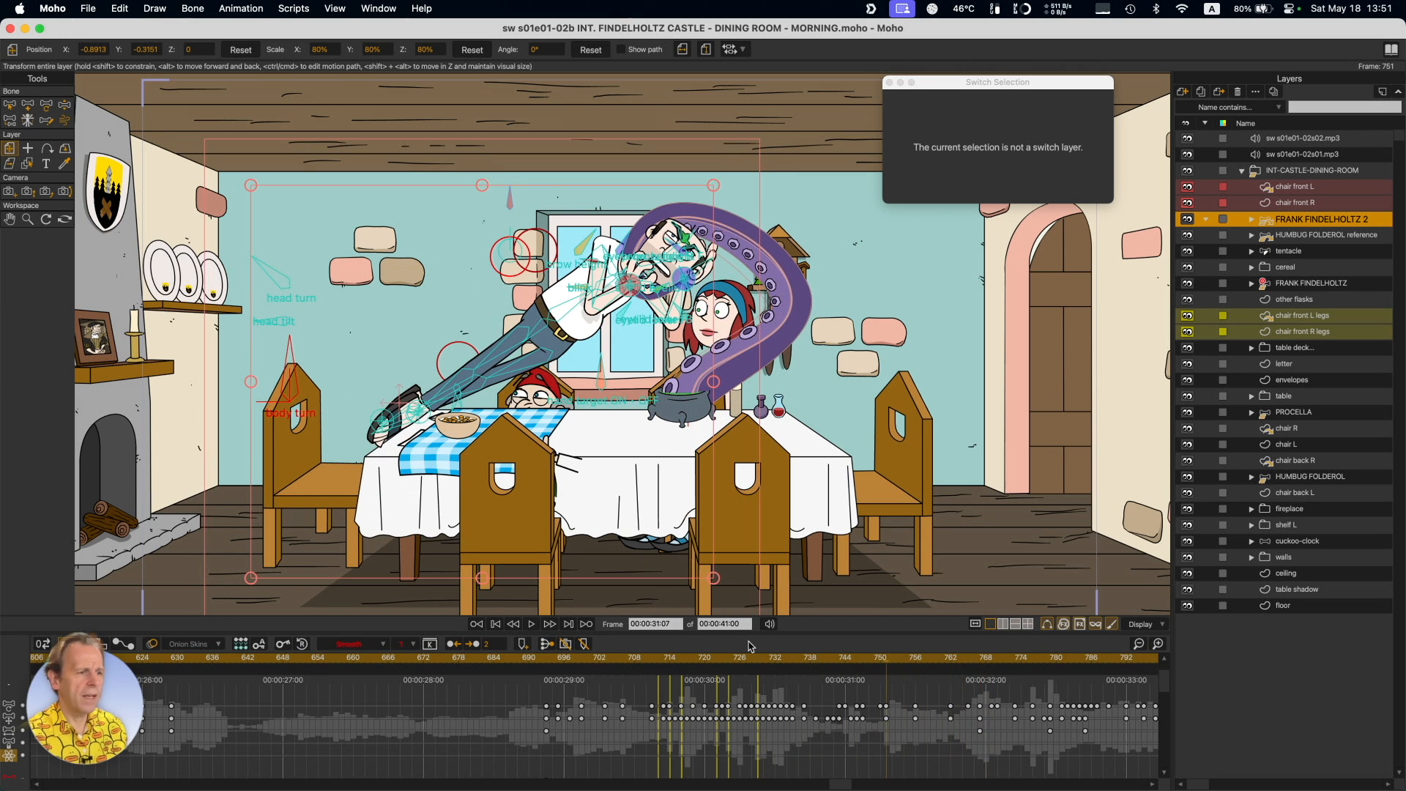
scroll(540, 687, right, 5)
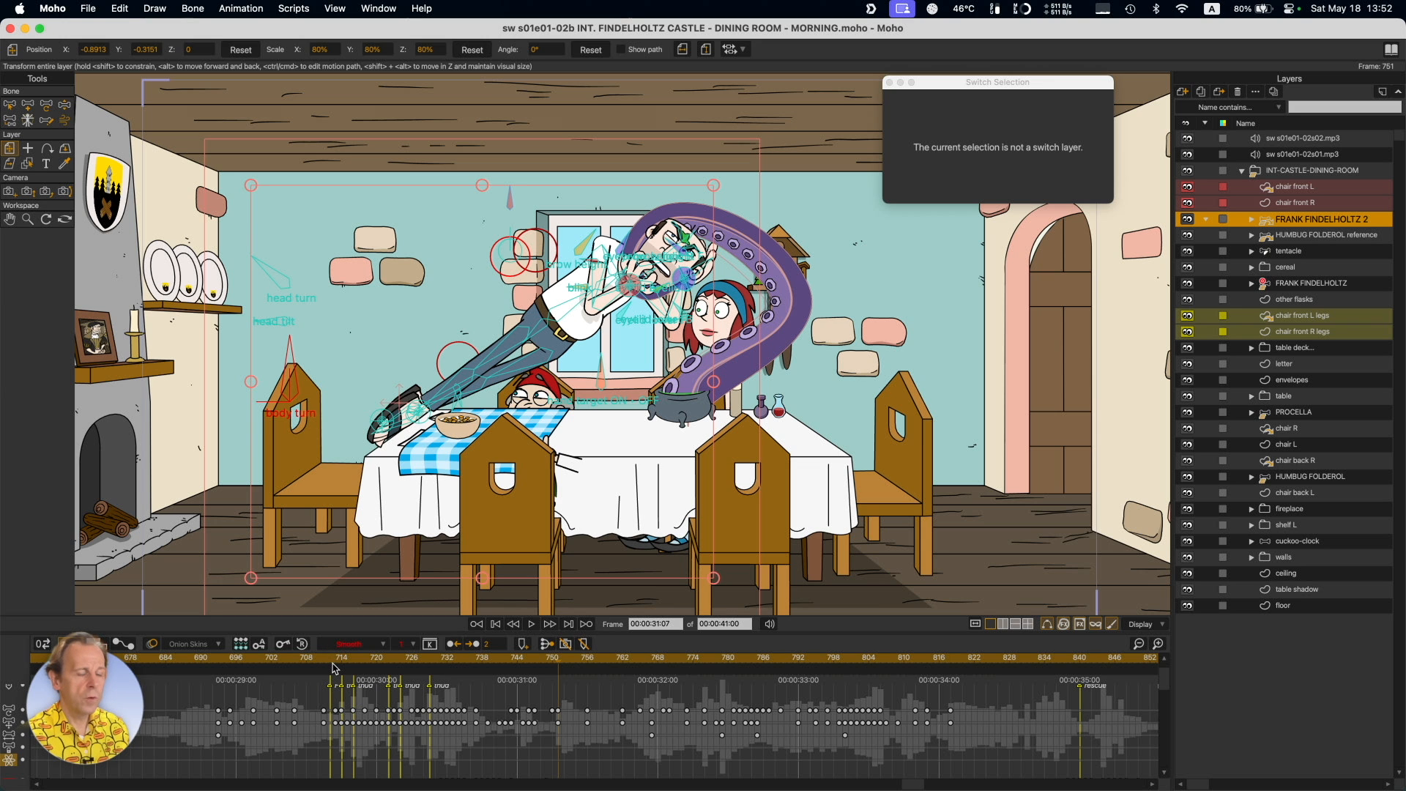
click(256, 663)
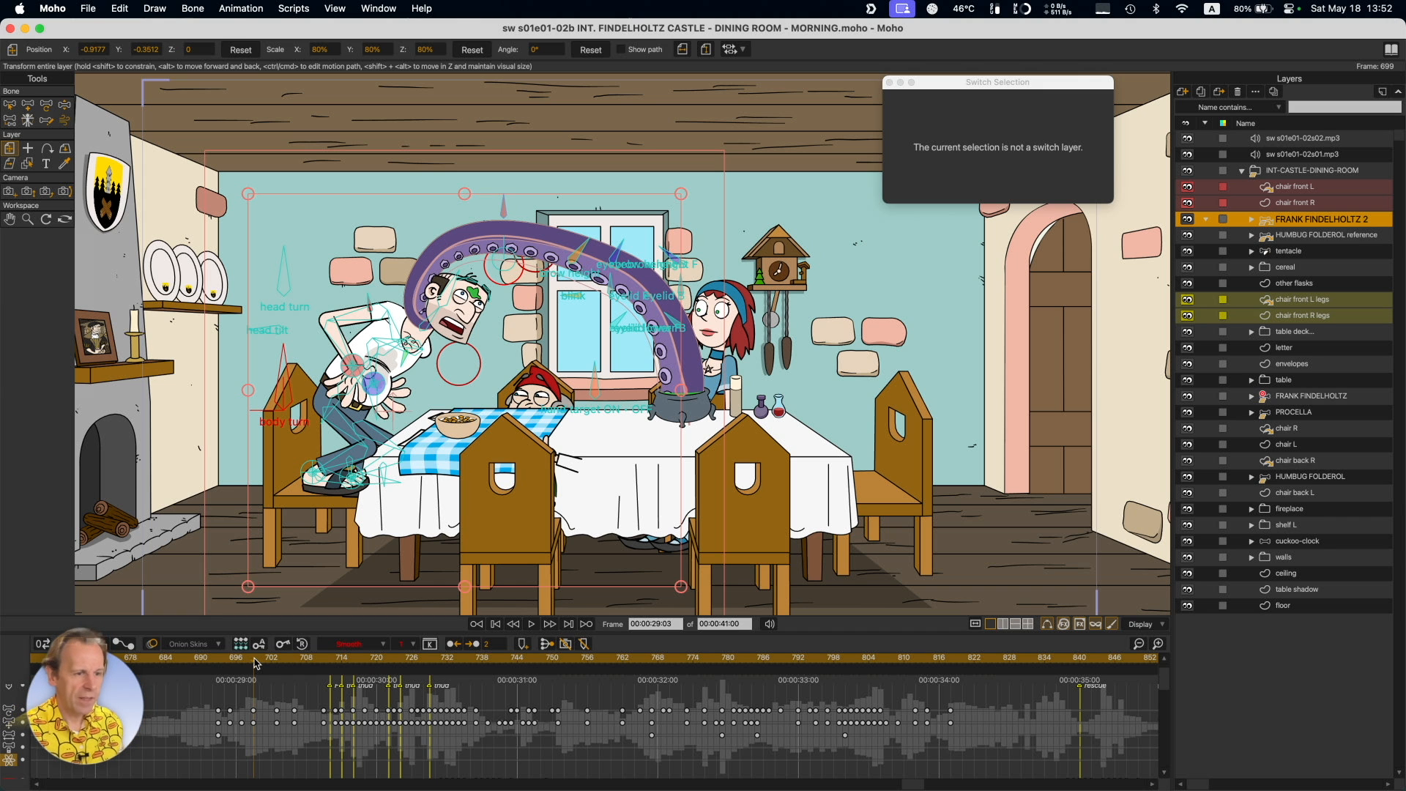
drag(290, 664, 306, 665)
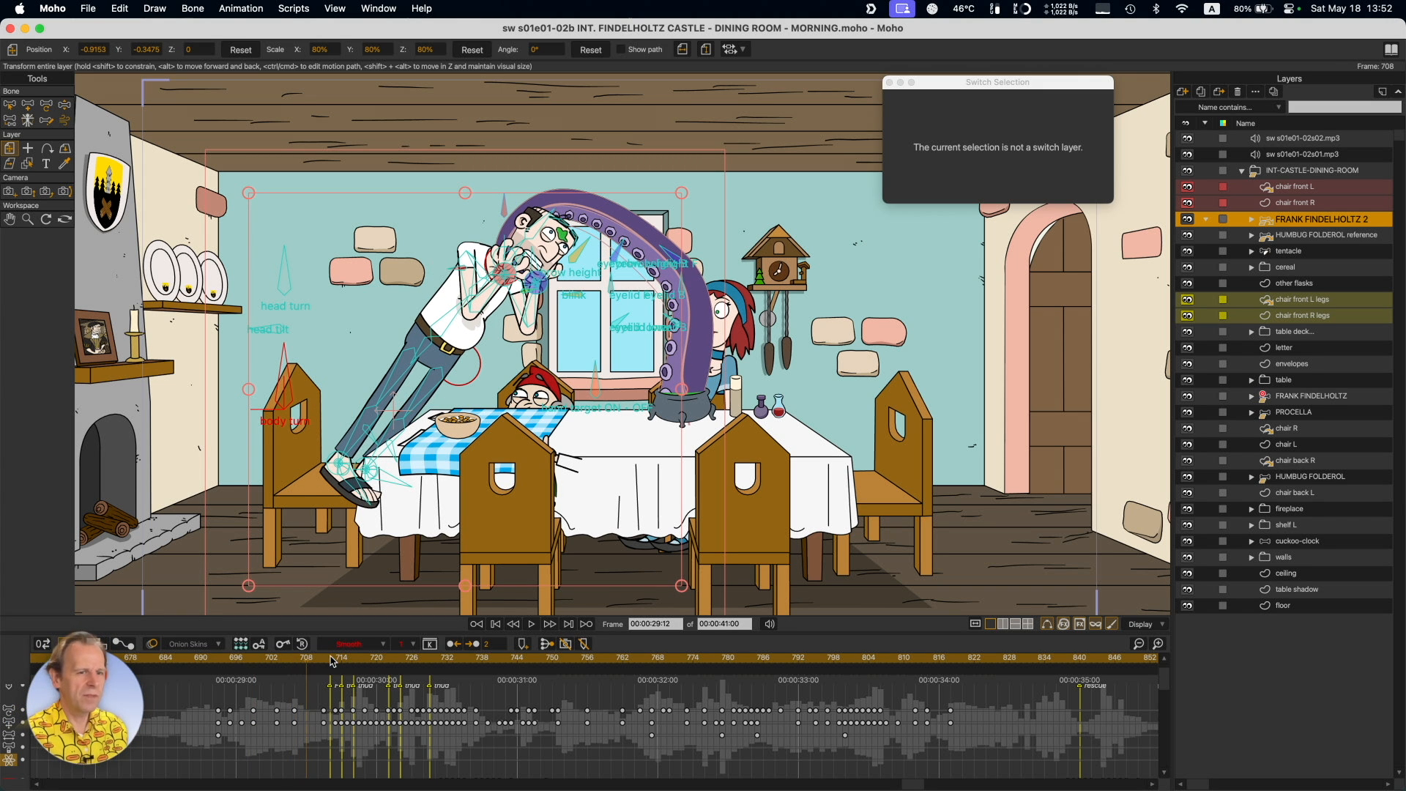
Scrub from frame 708 to 974 to follow the man's struggle on the table and the rescue by the red-capped character.
drag(334, 661, 980, 675)
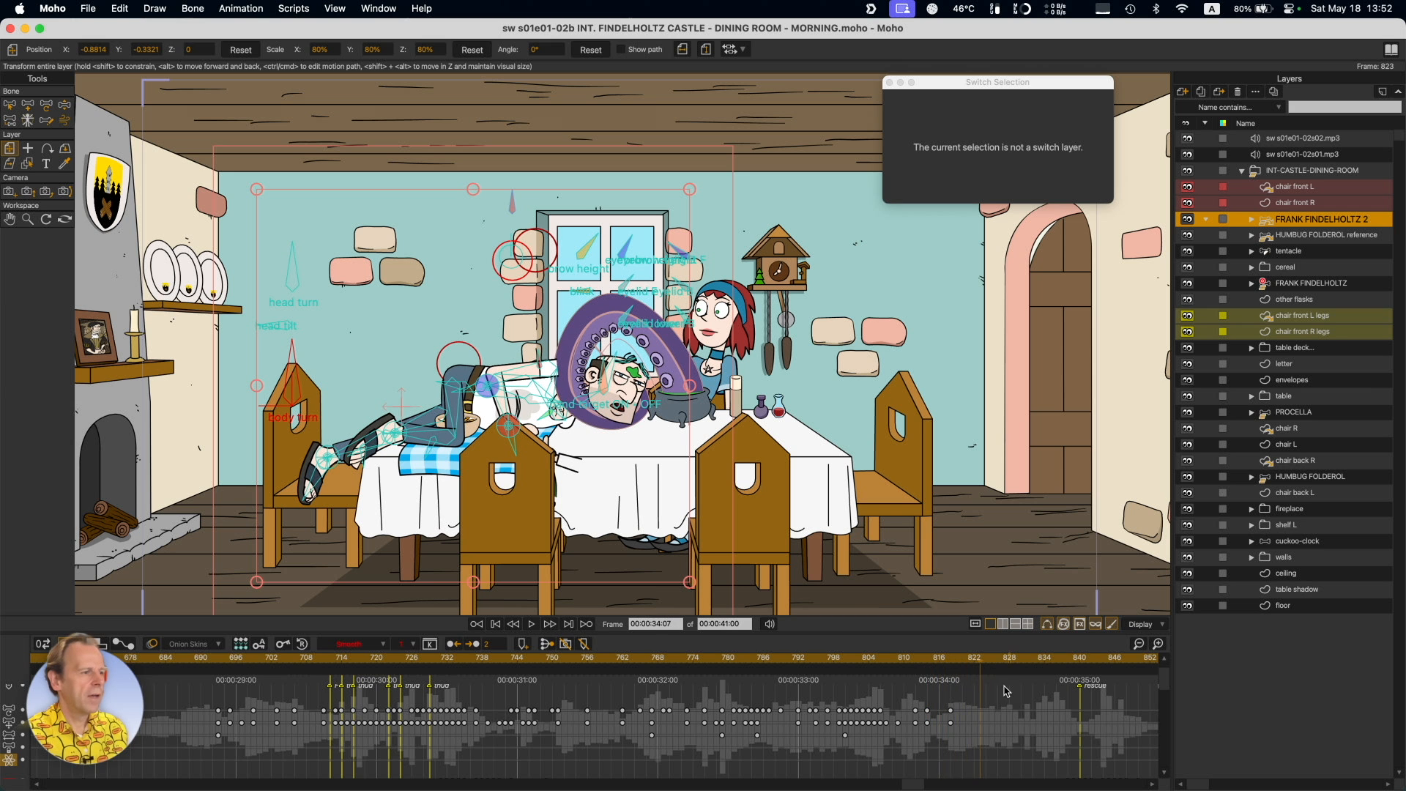
scroll(980, 703, right, 5)
scroll(463, 705, right, 2)
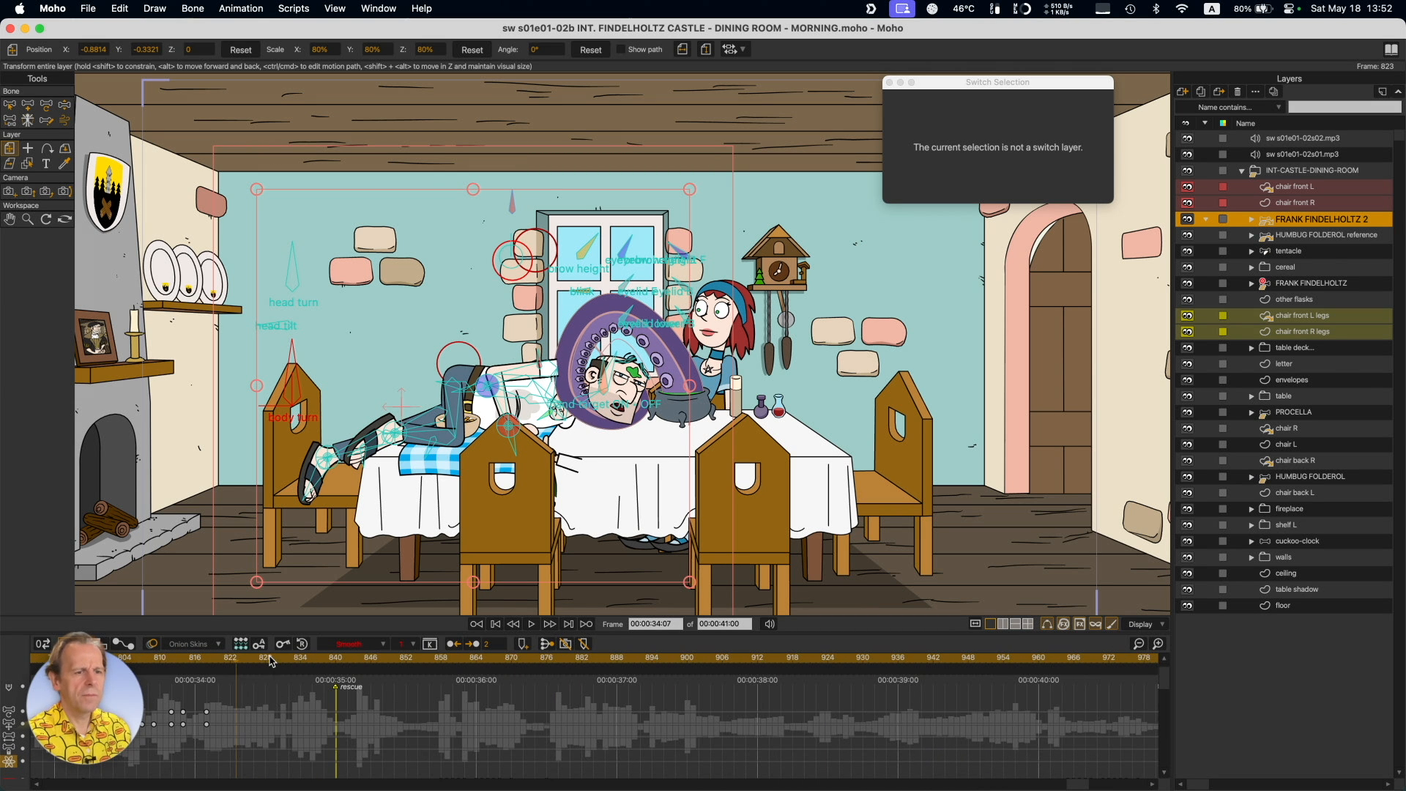
drag(270, 661, 1044, 655)
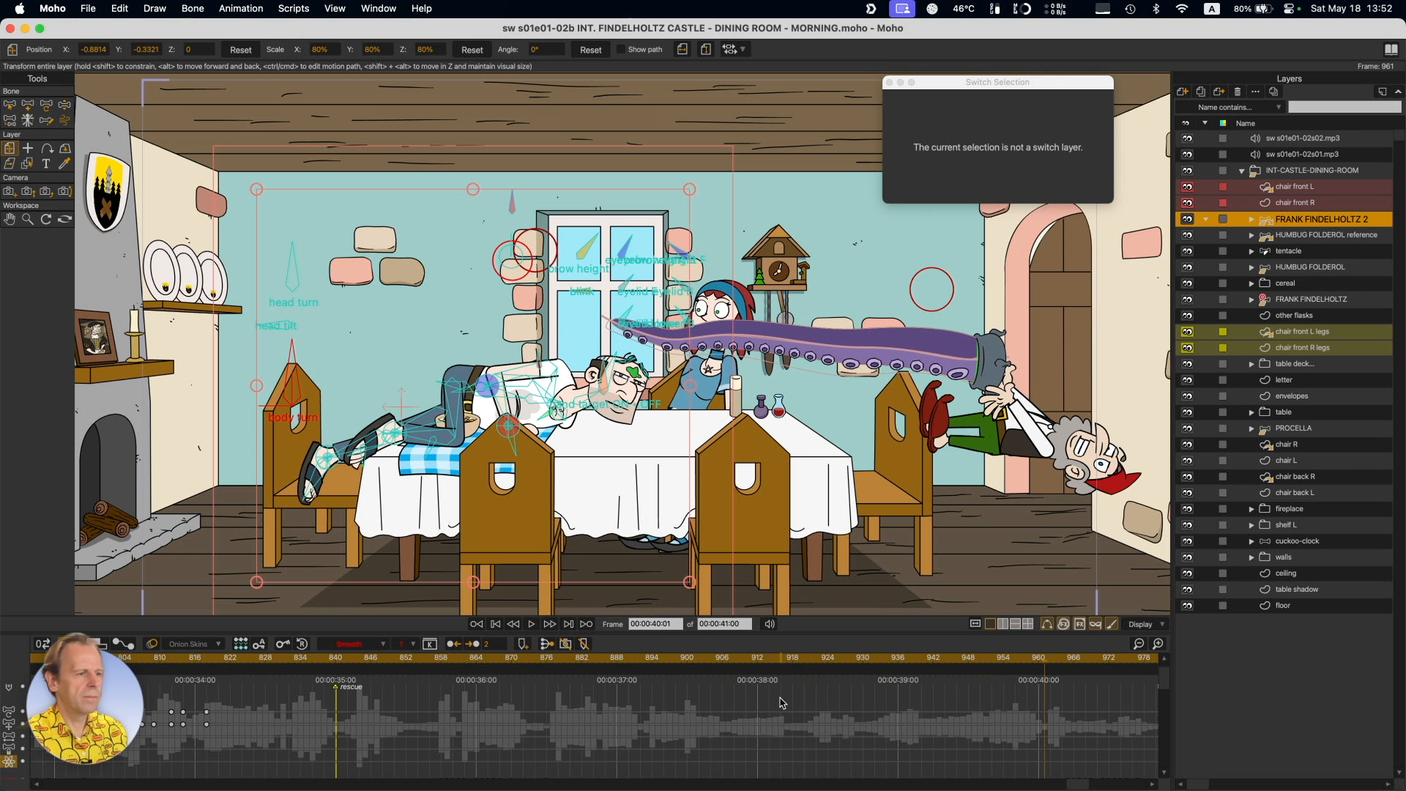
scroll(955, 684, right, 4)
drag(644, 663, 703, 663)
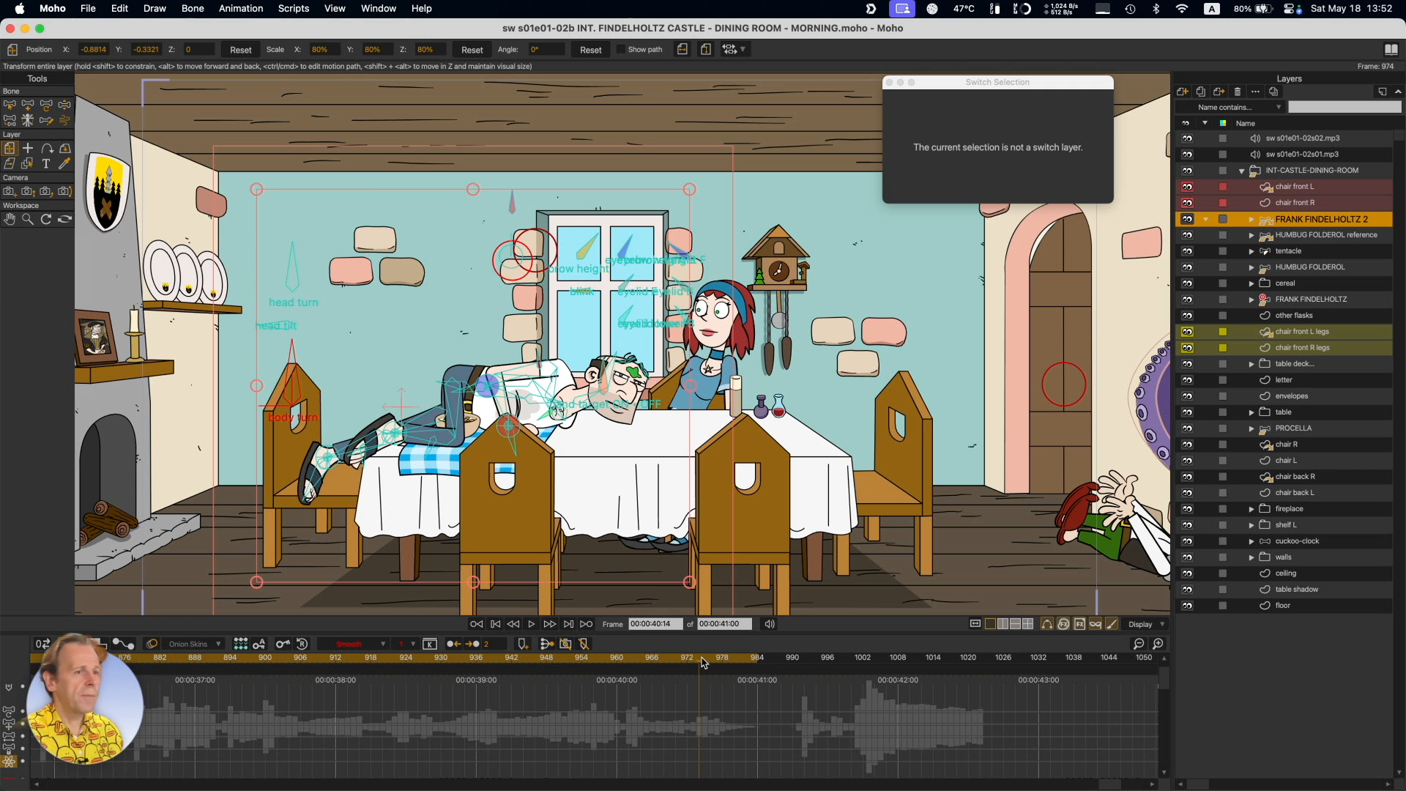
Close the 02b project and open sw s01e01-02c INT. FINDELHOLTZ CASTLE - DINING ROOM - MORNING.moho.
key(super+w)
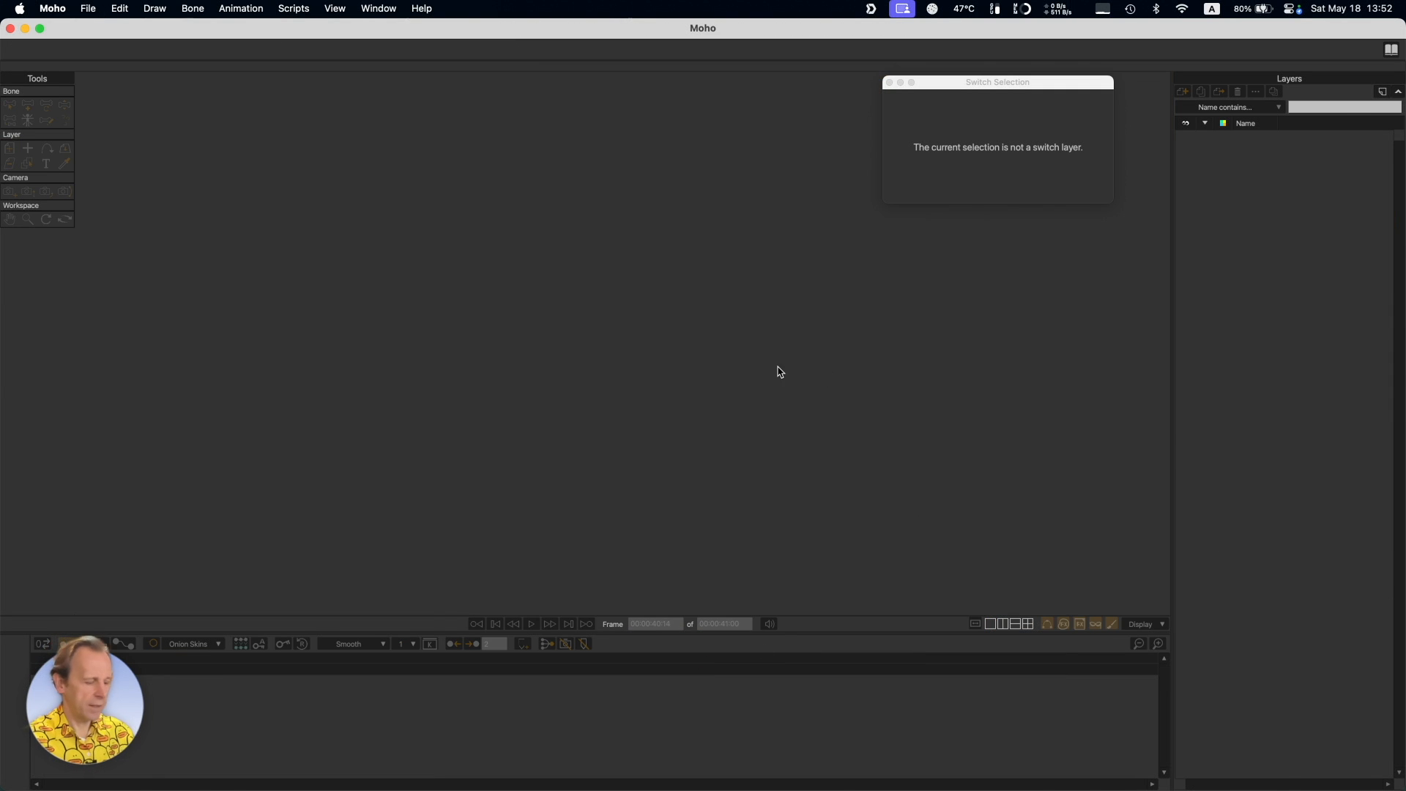
key(super+q)
double_click(575, 414)
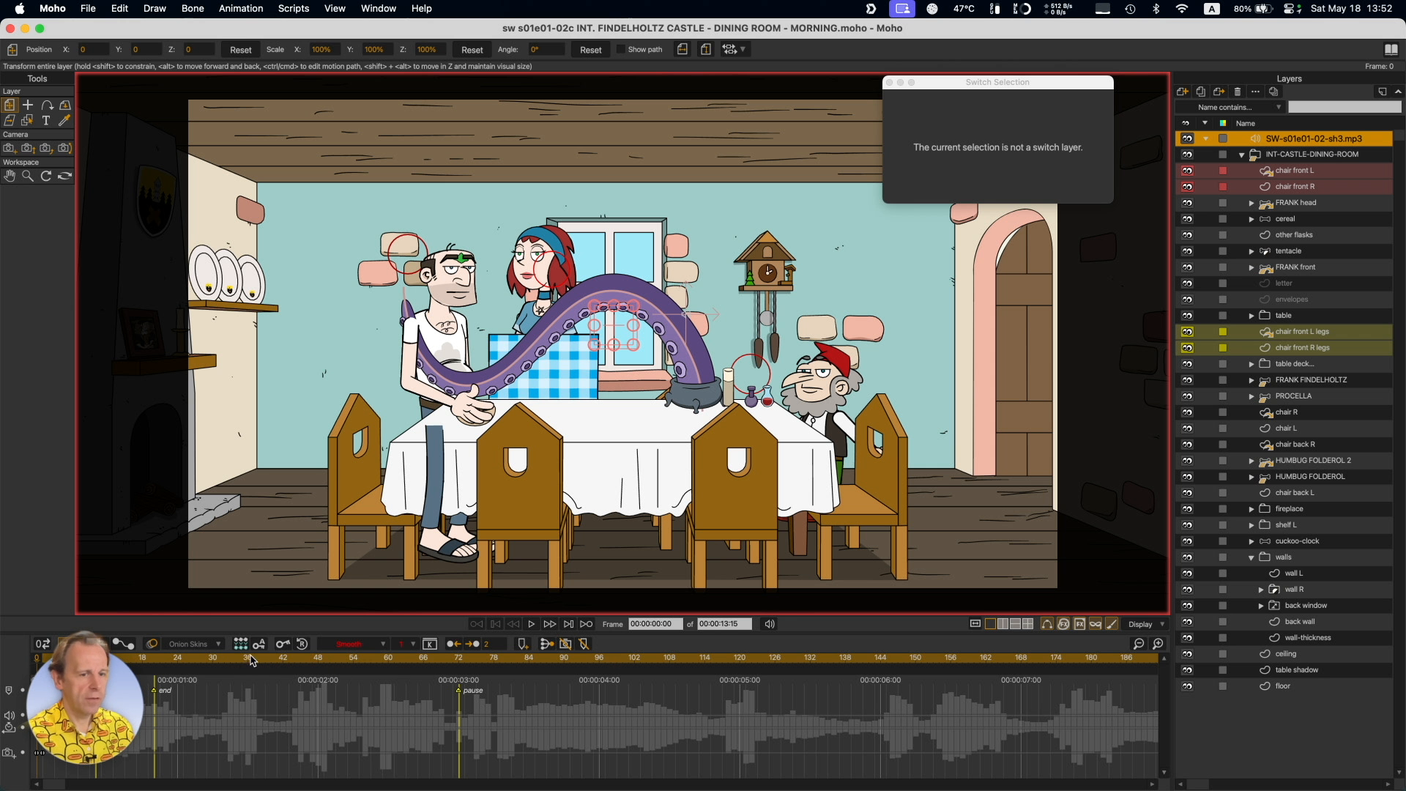
Play the shot through and scrub back from frame 301 to 276 to inspect the tentacle's exit at the broken window.
key(space)
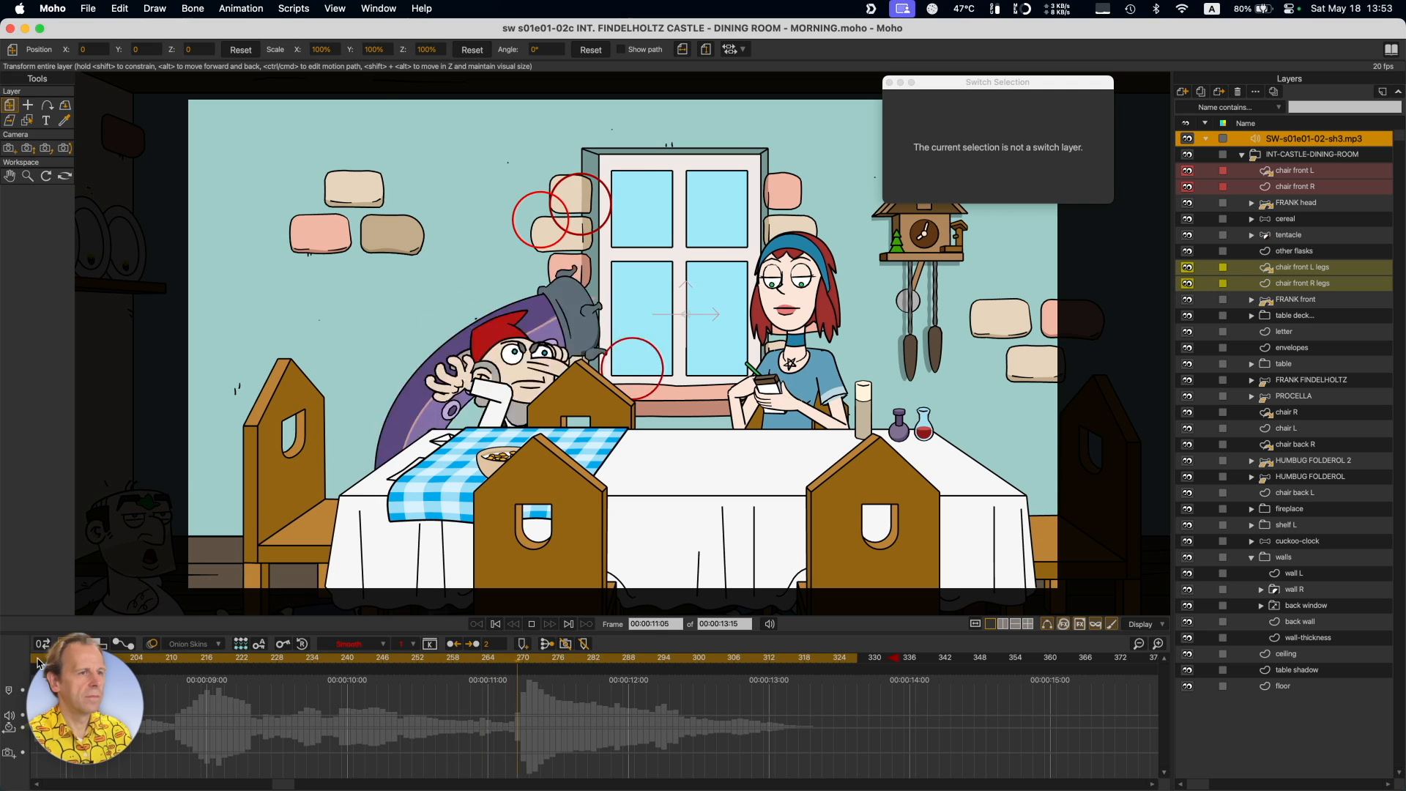
key(space)
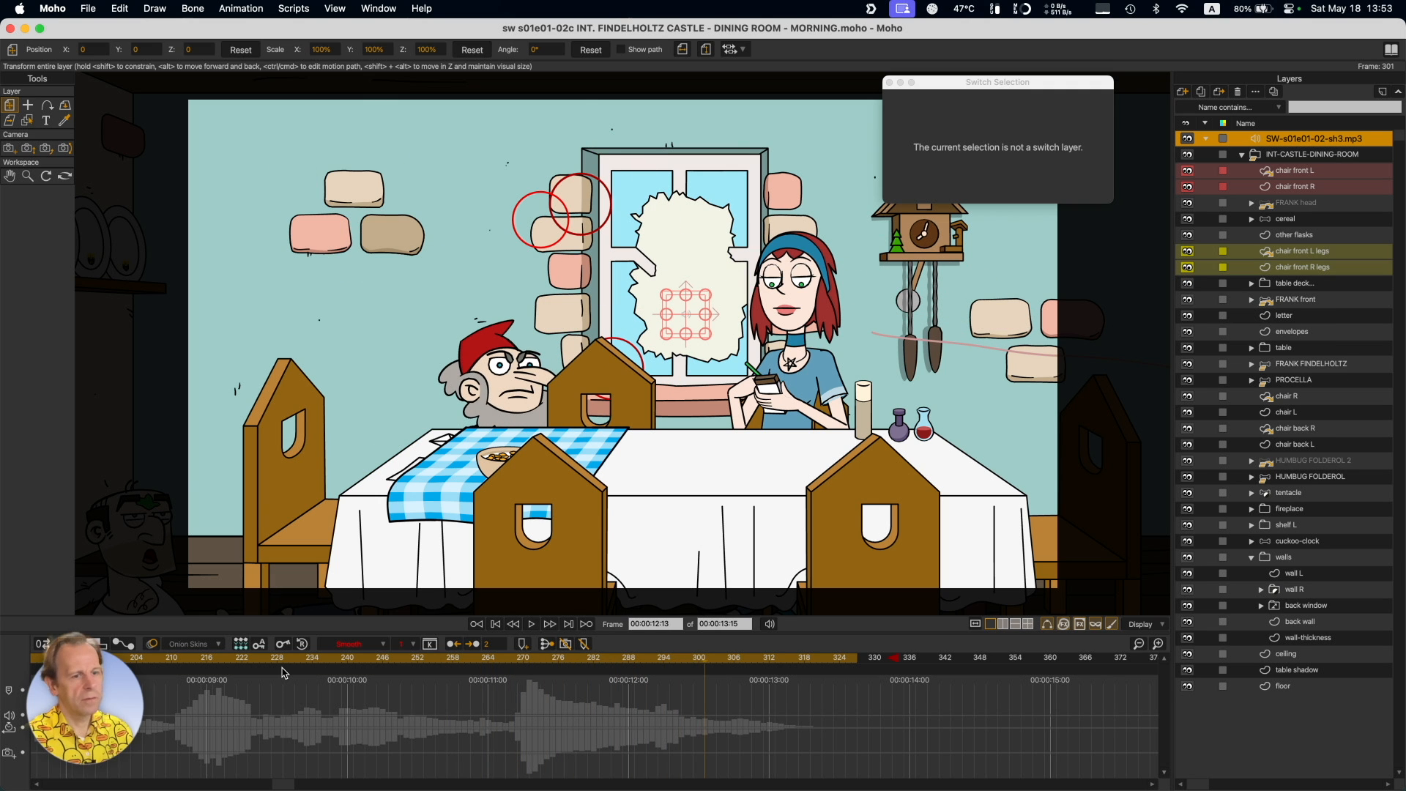
scroll(613, 713, left, 5)
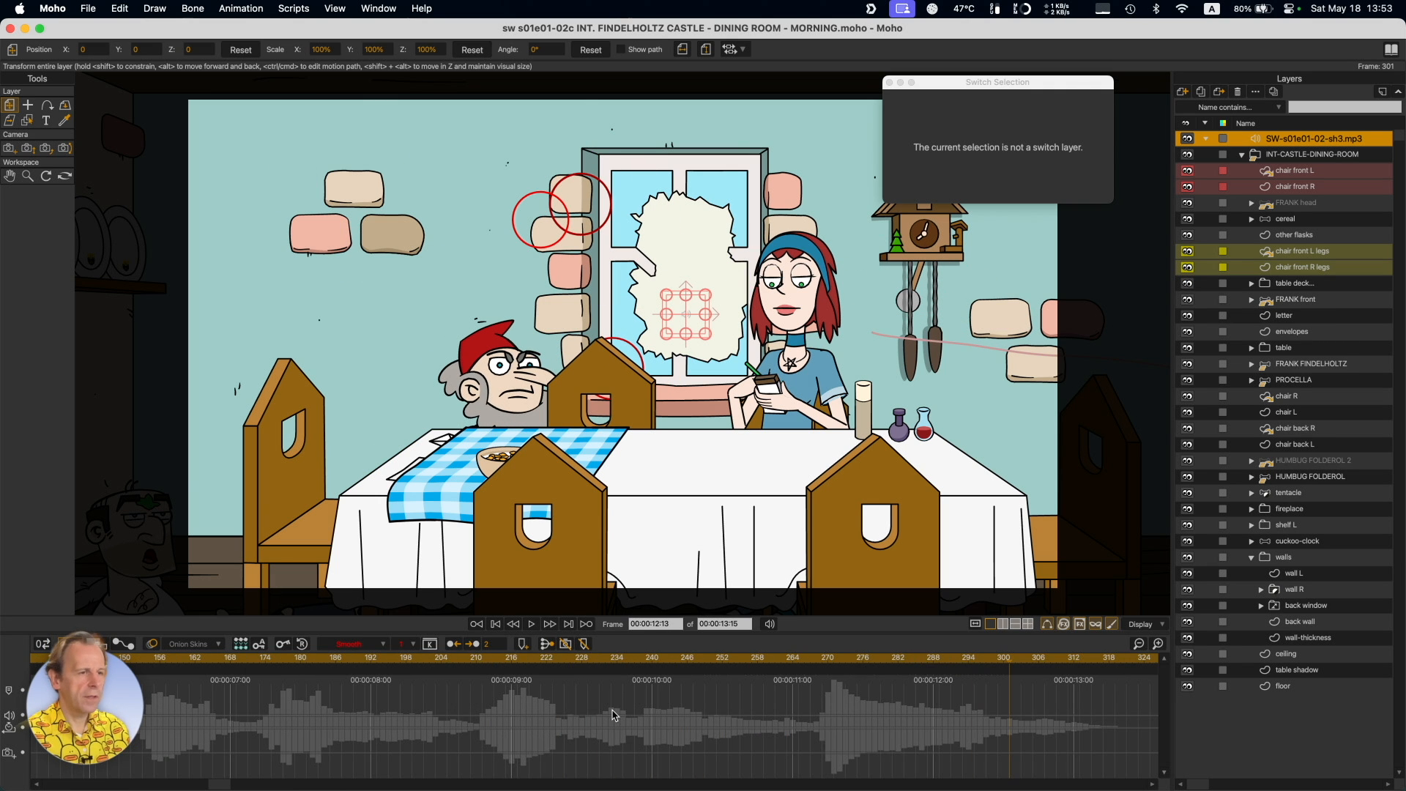
scroll(568, 718, right, 4)
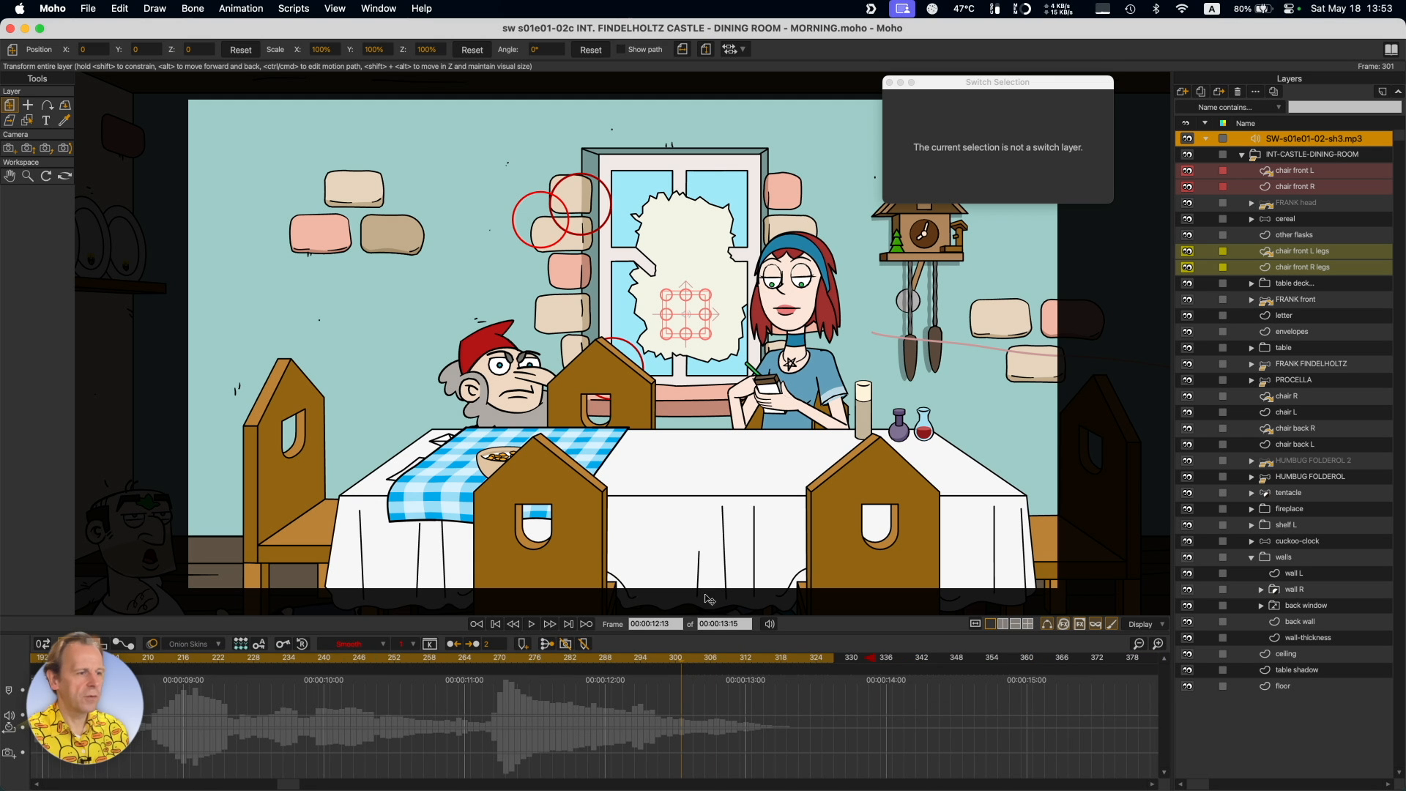
drag(706, 665, 814, 672)
click(535, 733)
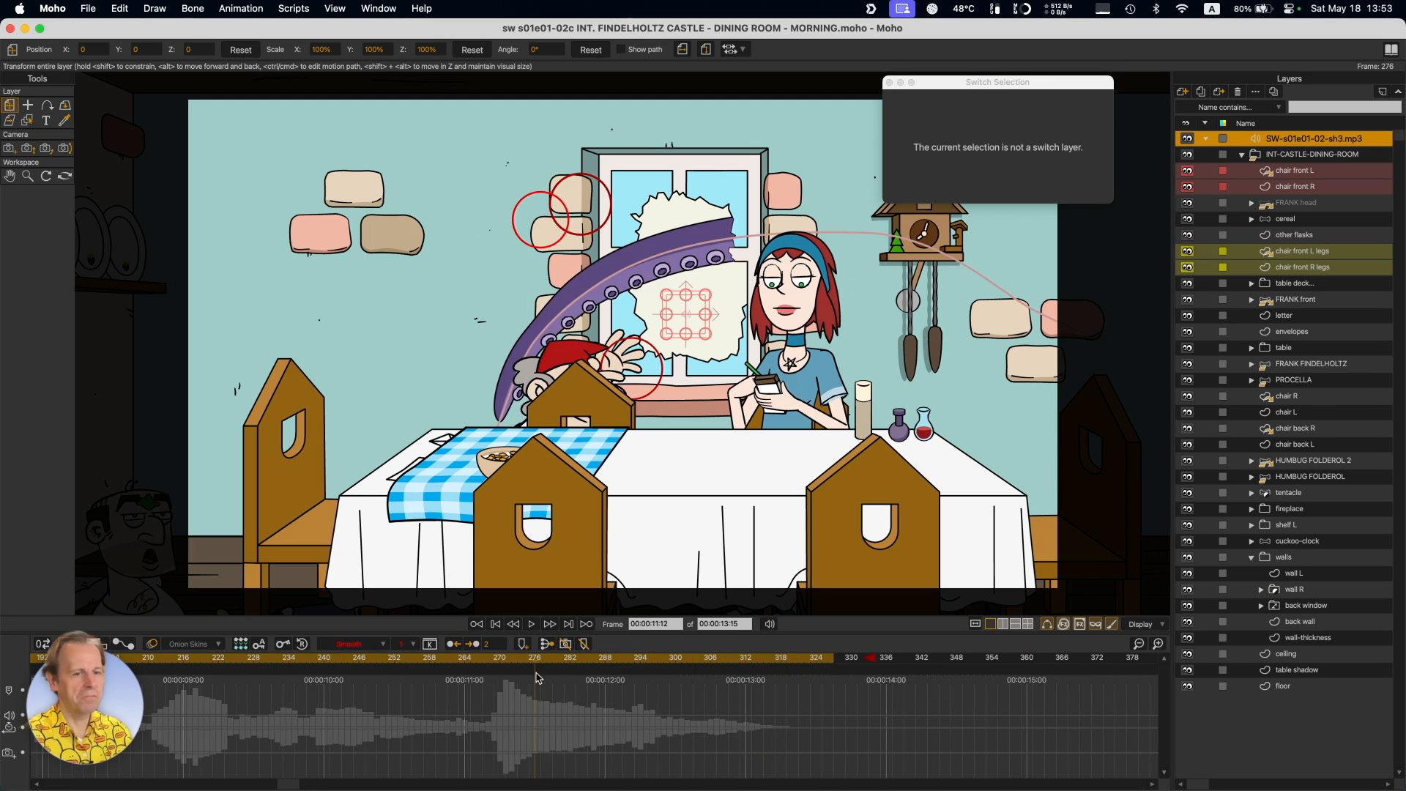
Return to the shot's opening and compare frames 11 to 13 to examine the tentacle wrapping behind the man's head.
scroll(586, 717, left, 4)
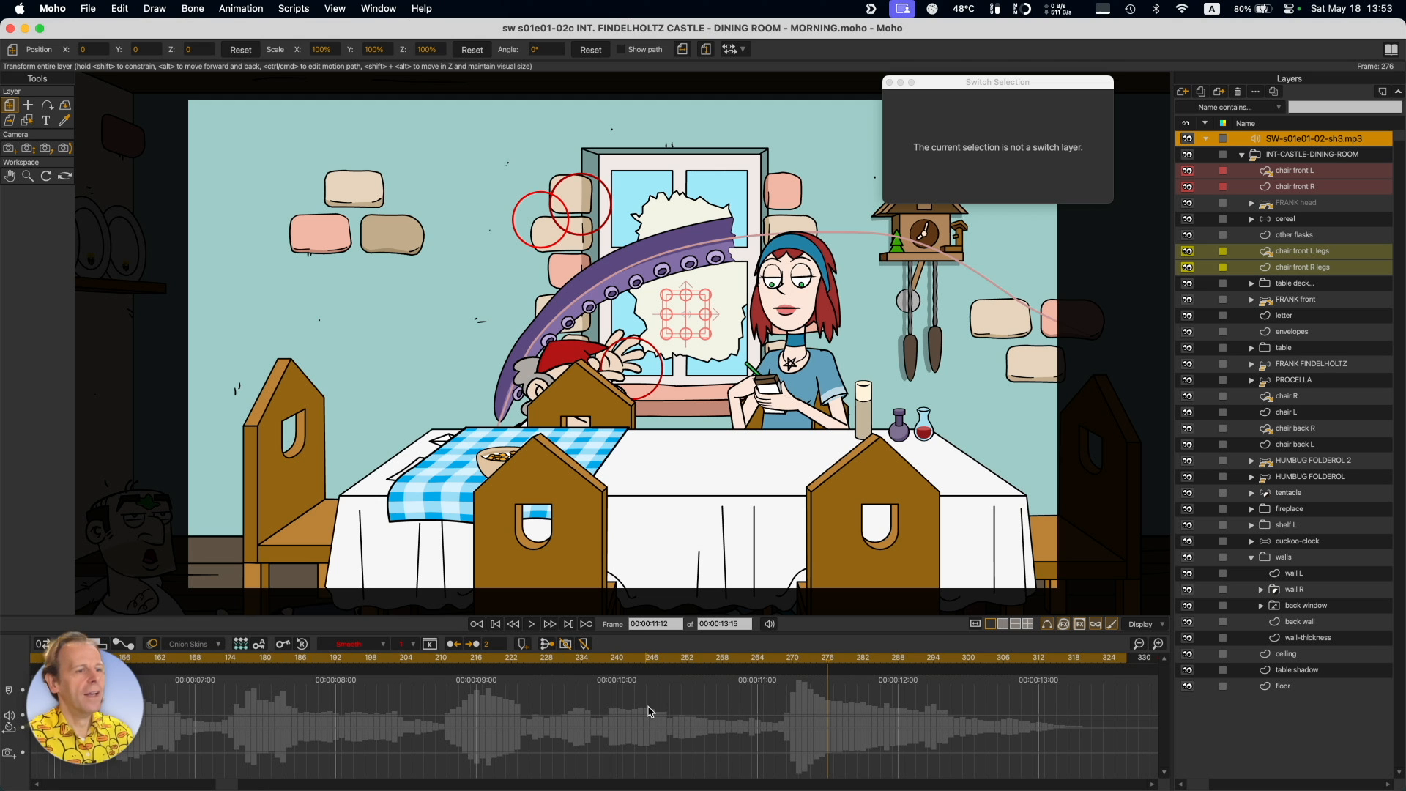
scroll(802, 714, left, 4)
scroll(802, 714, left, 10)
click(189, 657)
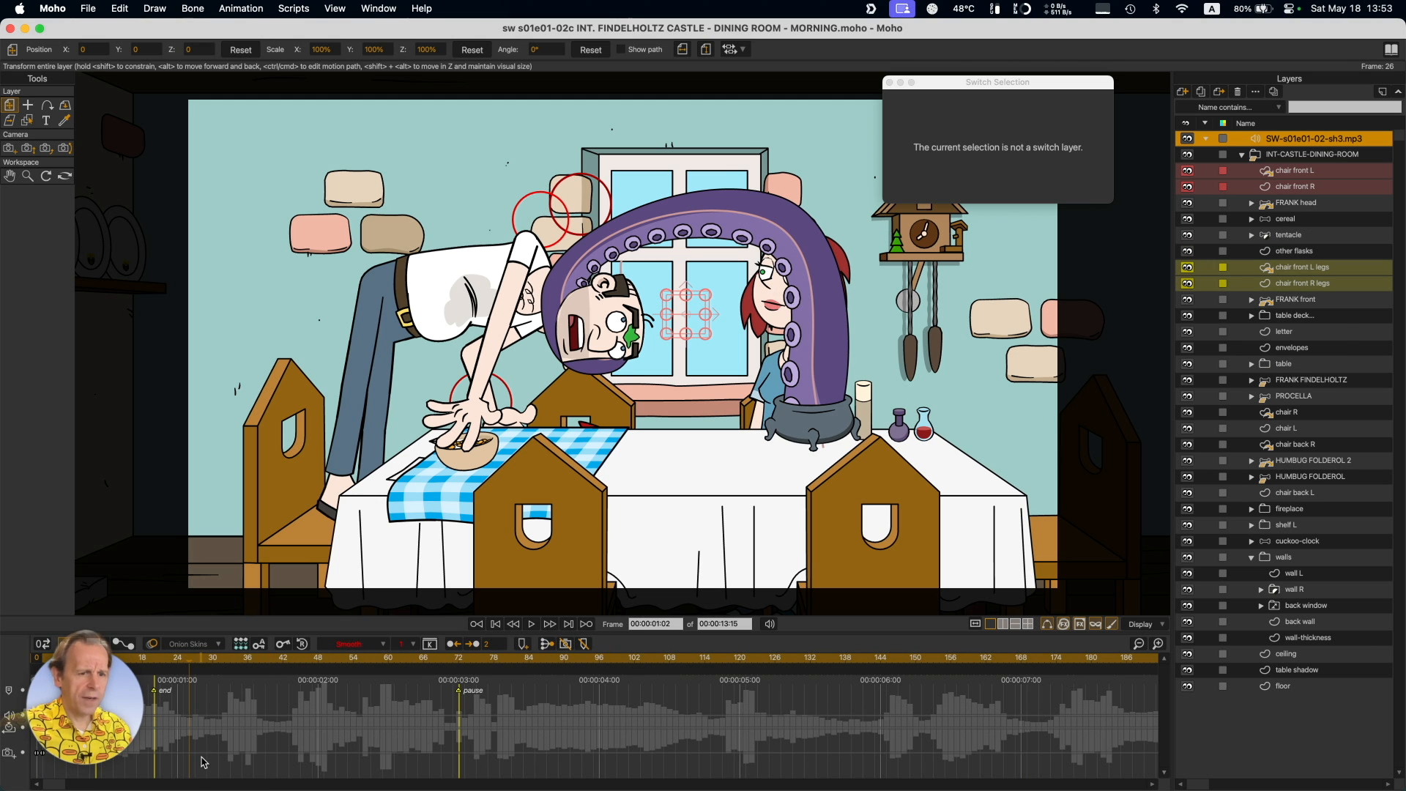
drag(136, 658, 81, 657)
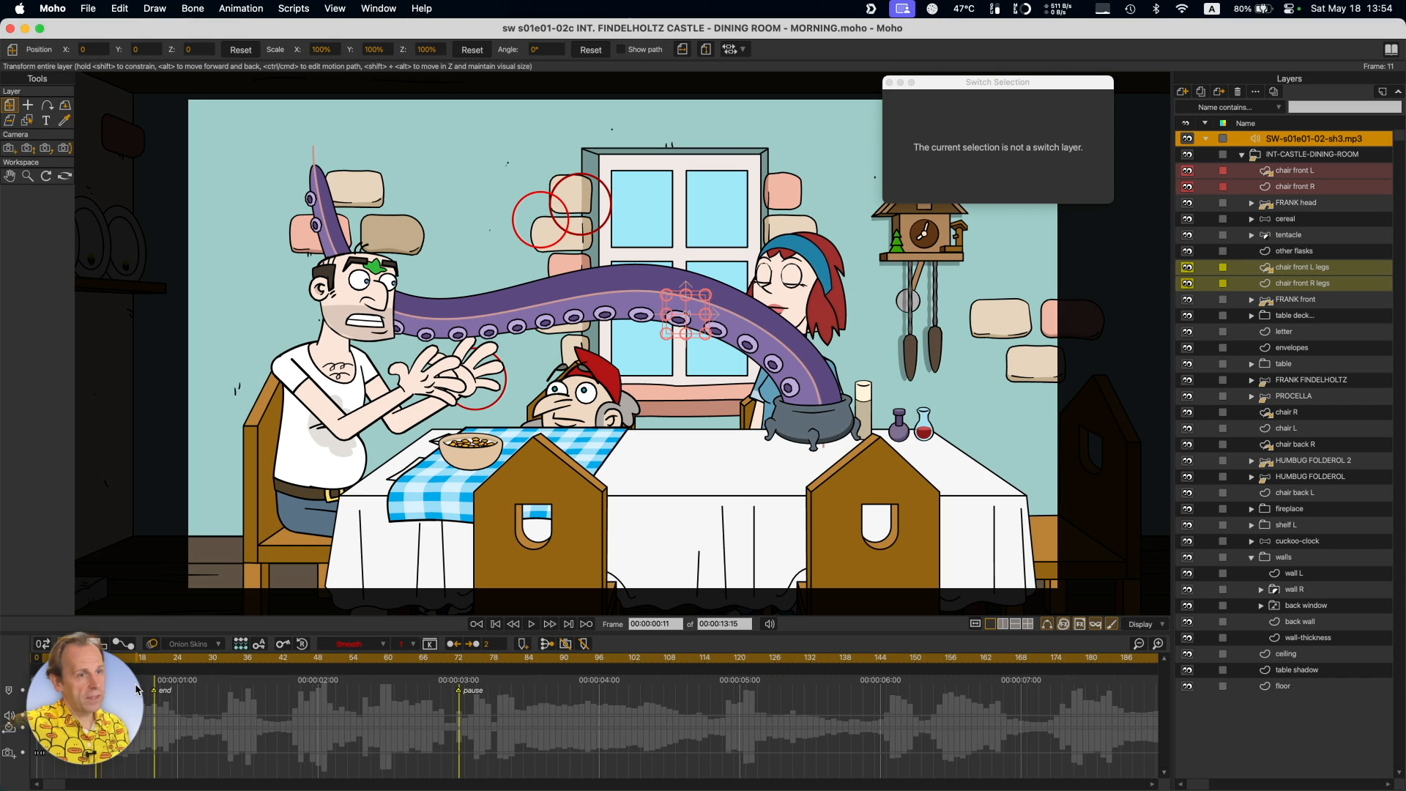
key(Right)
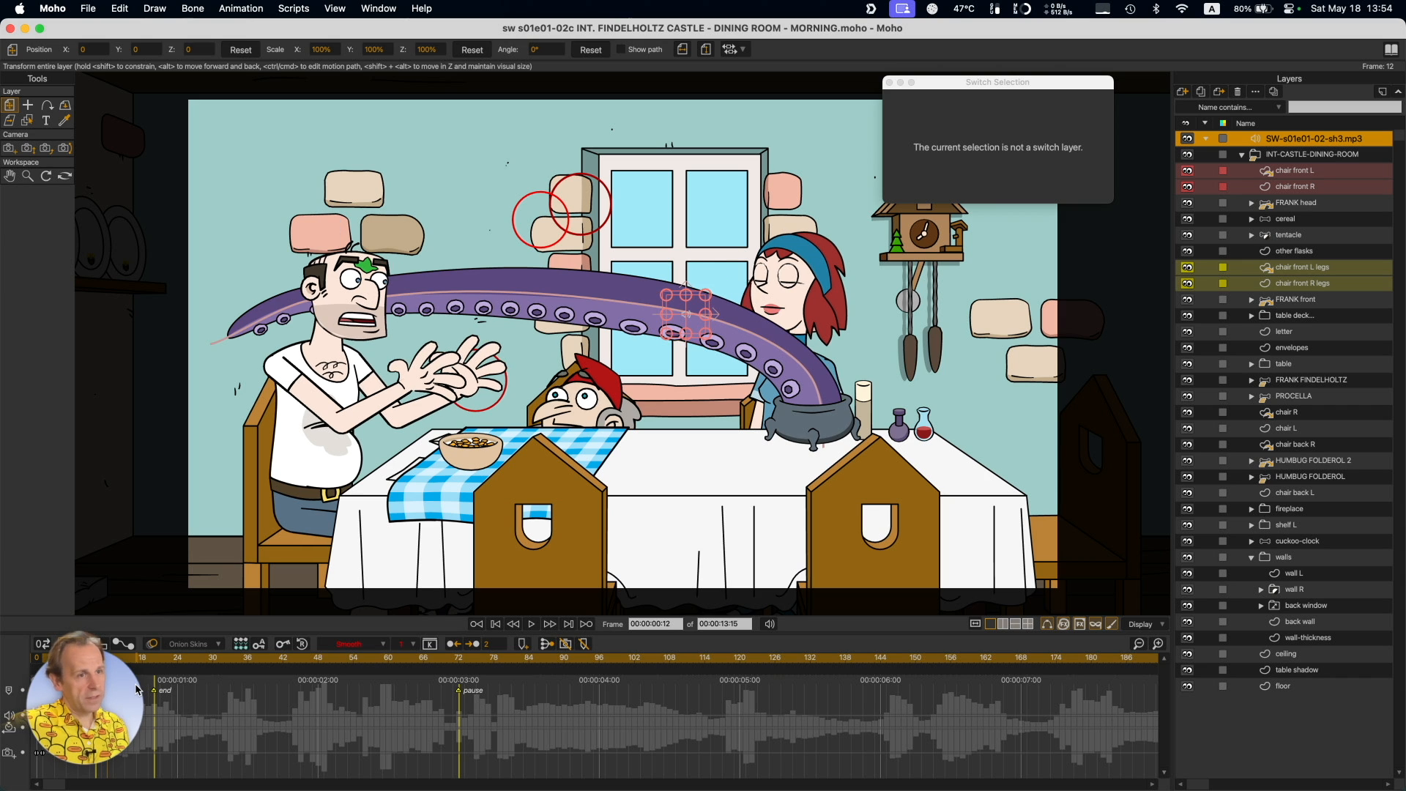
key(Right)
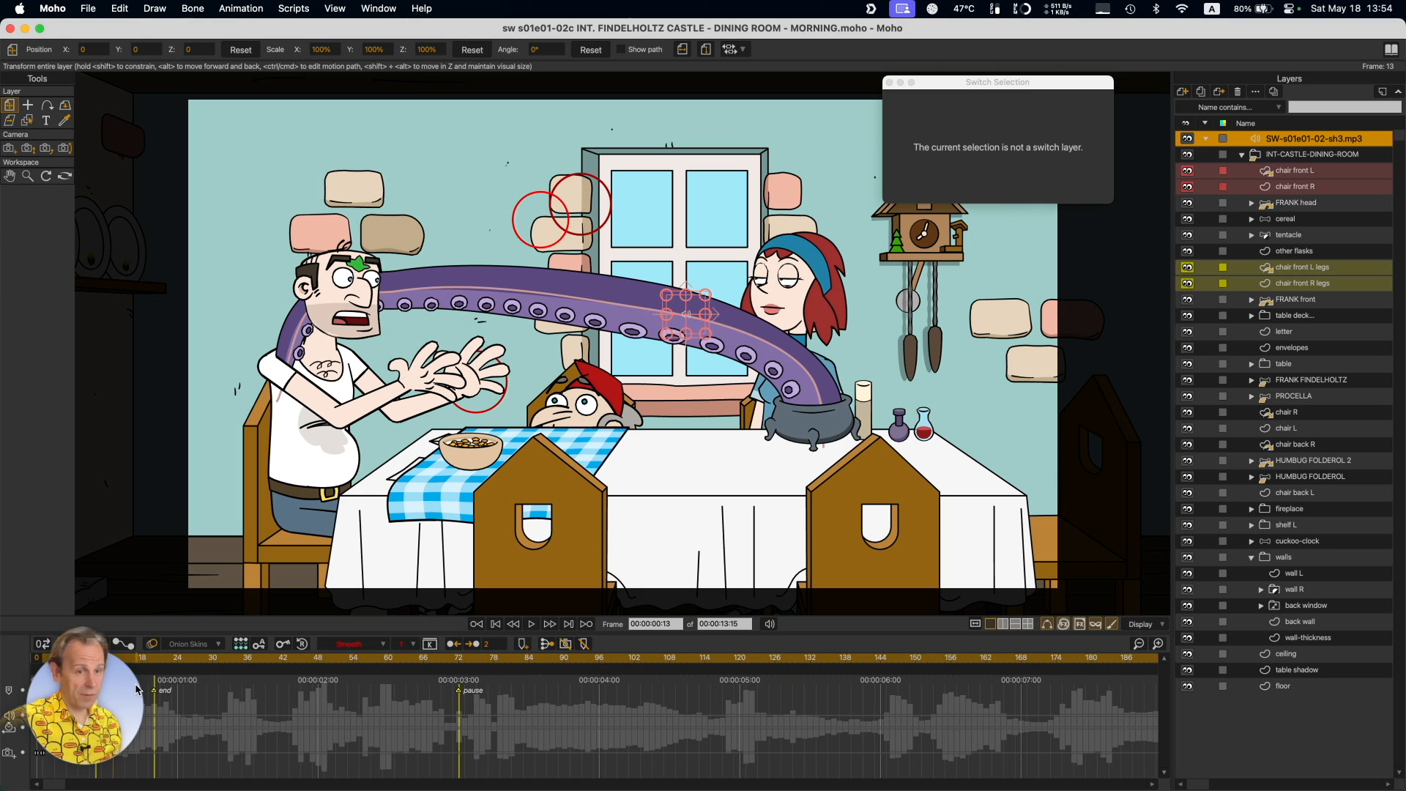
key(Left)
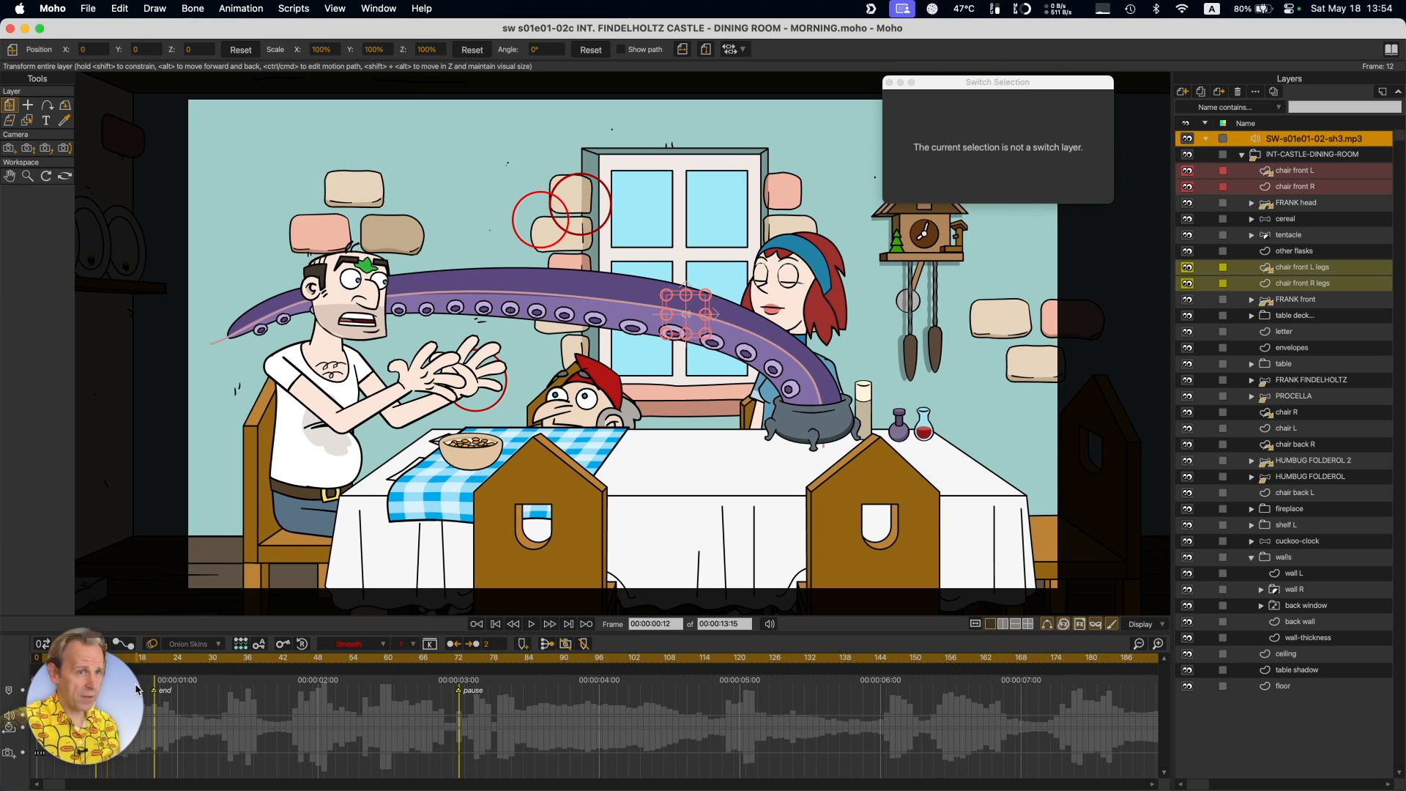
key(Right)
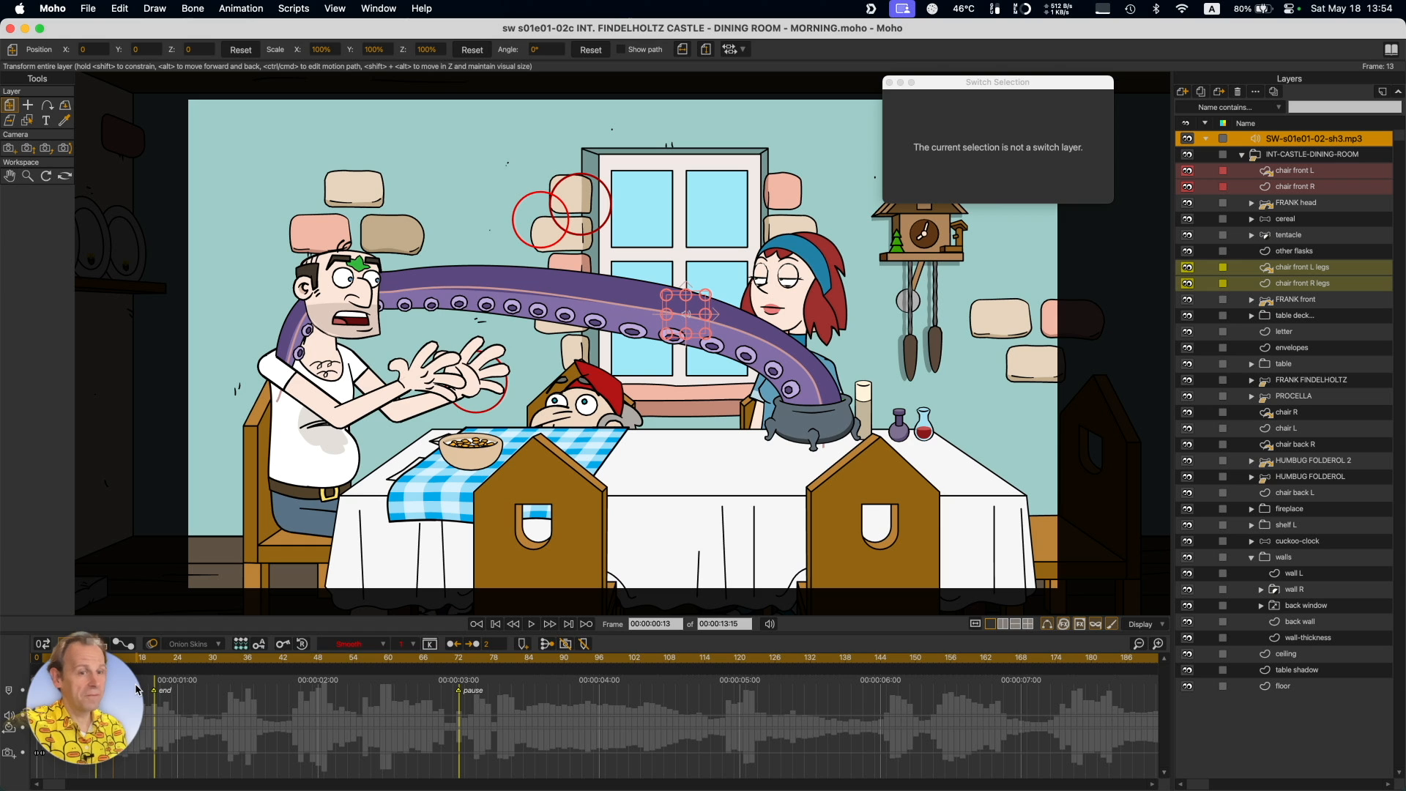
Advance frame by frame from 13 to 19 to examine the tentacle pulling the man's head toward the table.
key(super+Right)
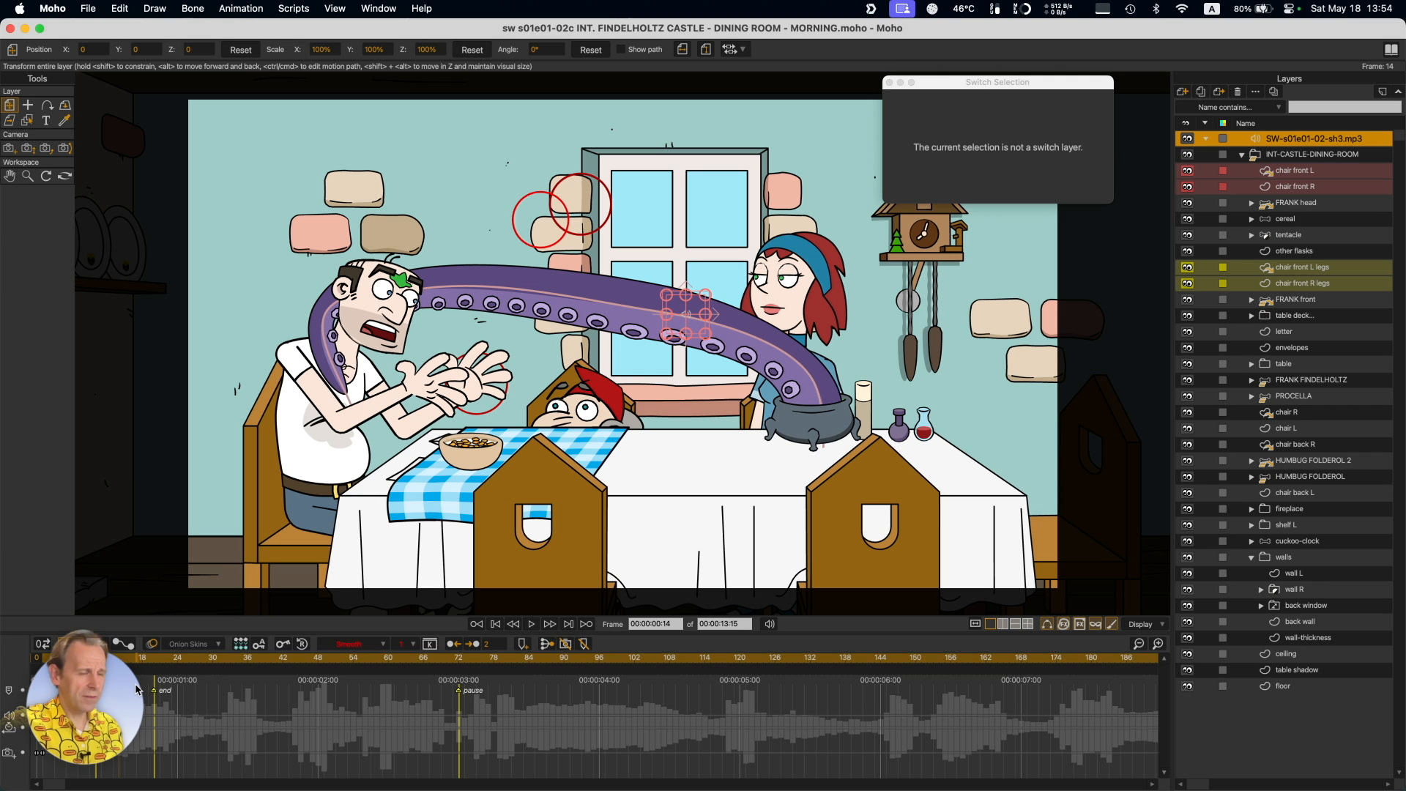
key(super+Right)
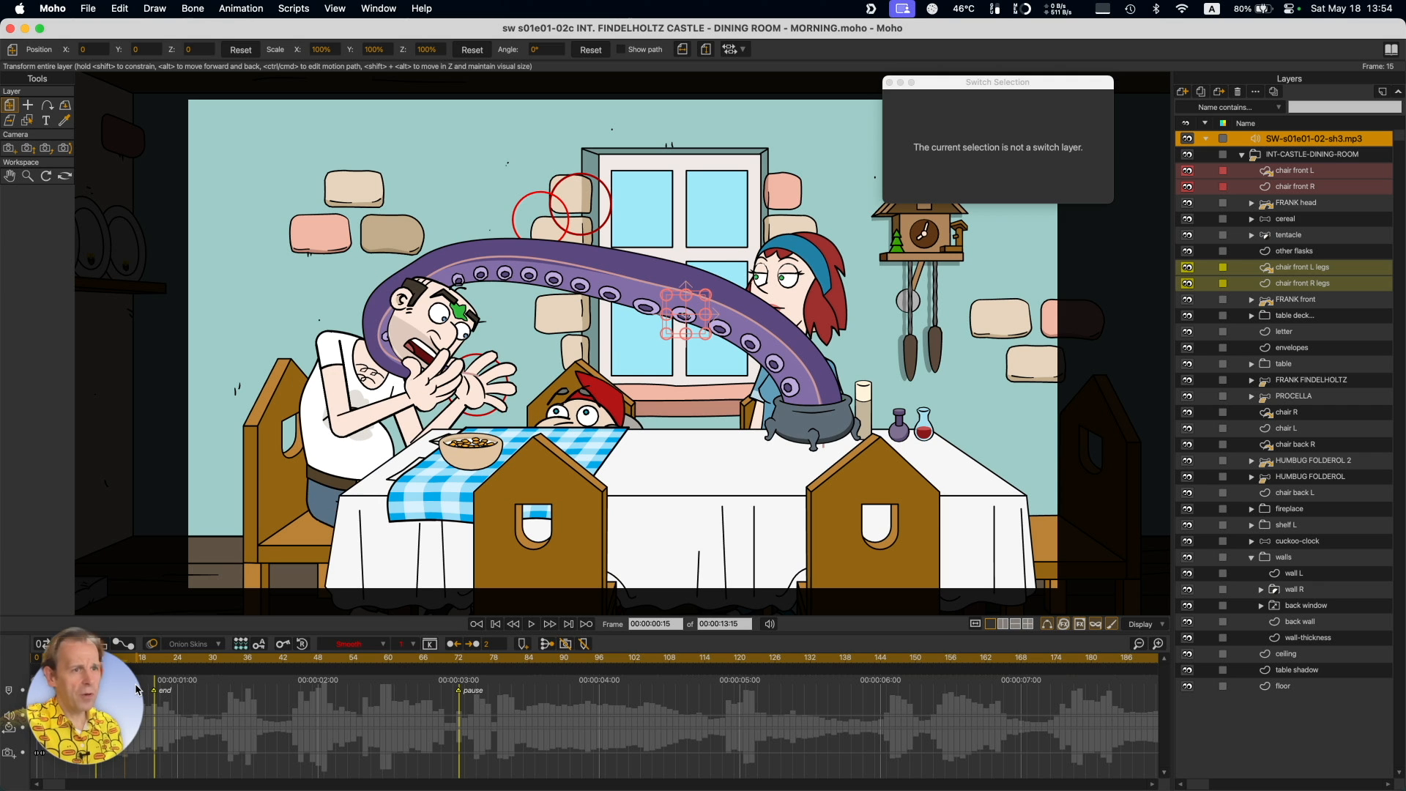
key(super+Right)
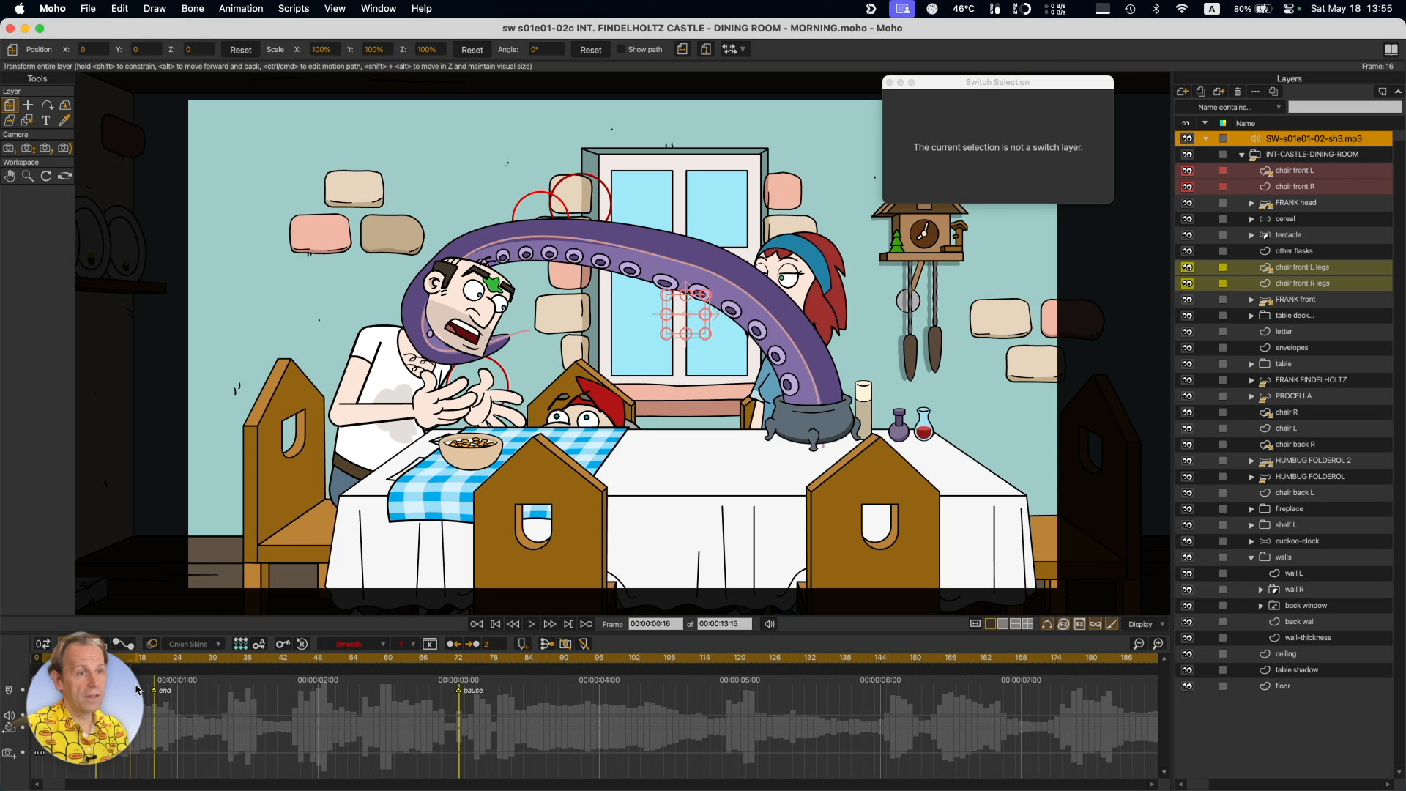
key(super+Right)
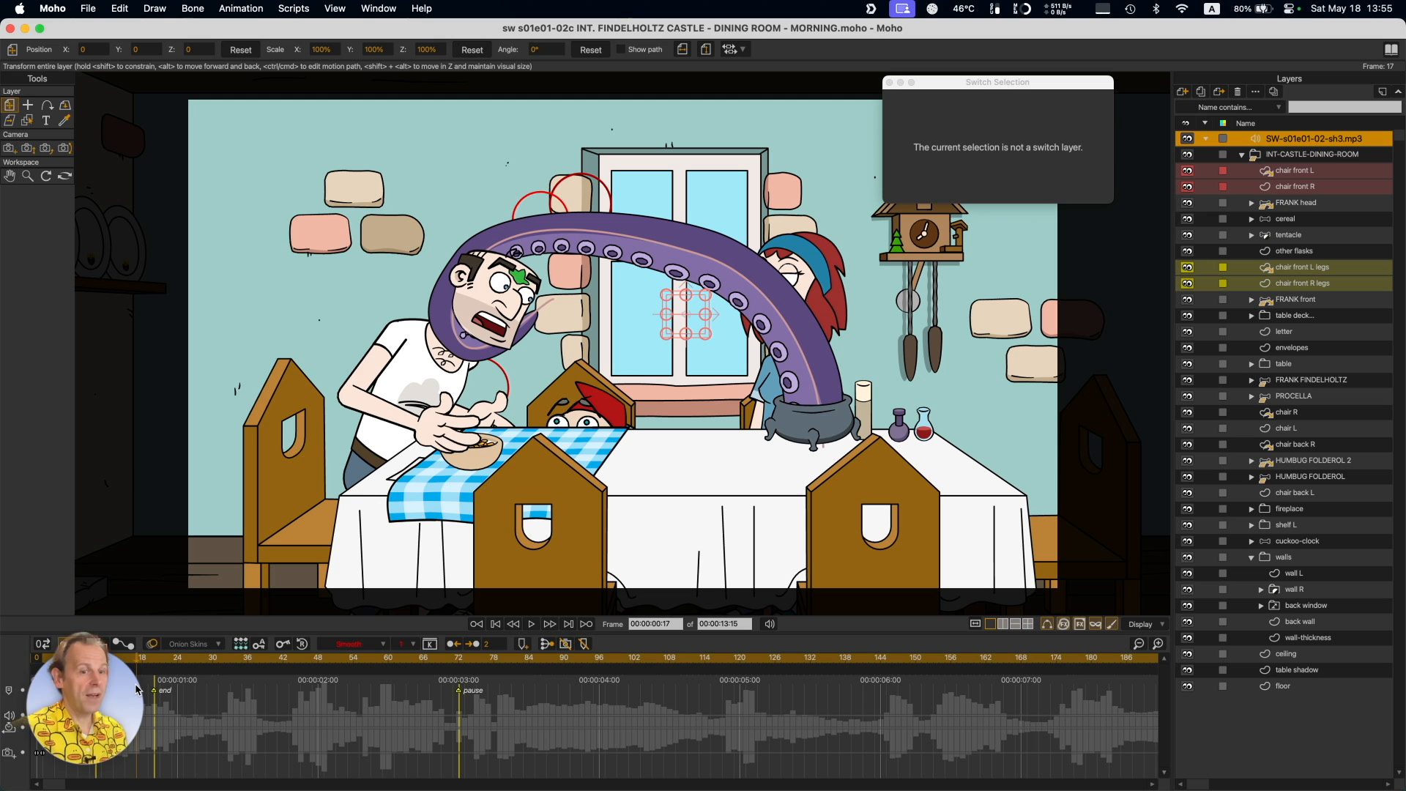
key(super+Right)
key(super+Right)
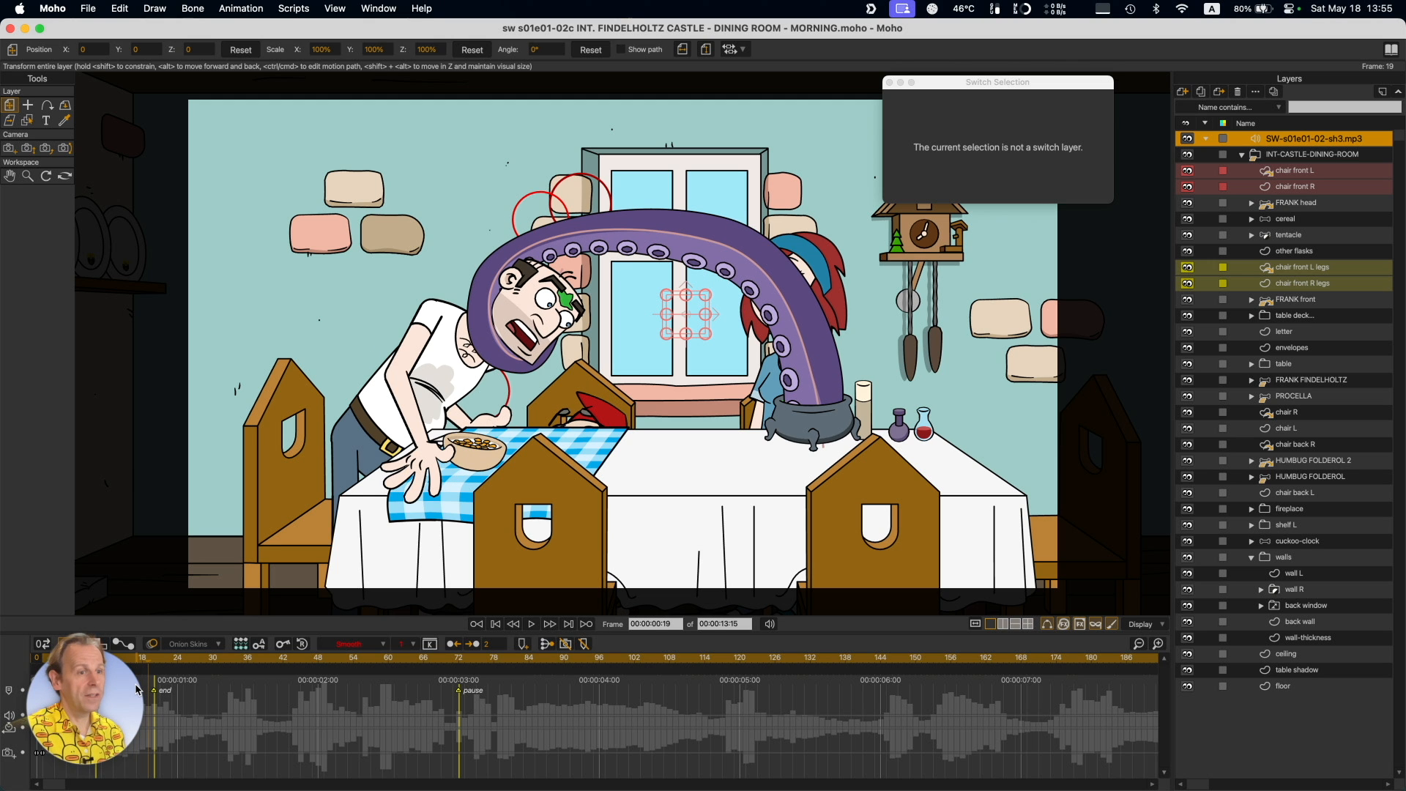
key(super+Right)
key(super+Left)
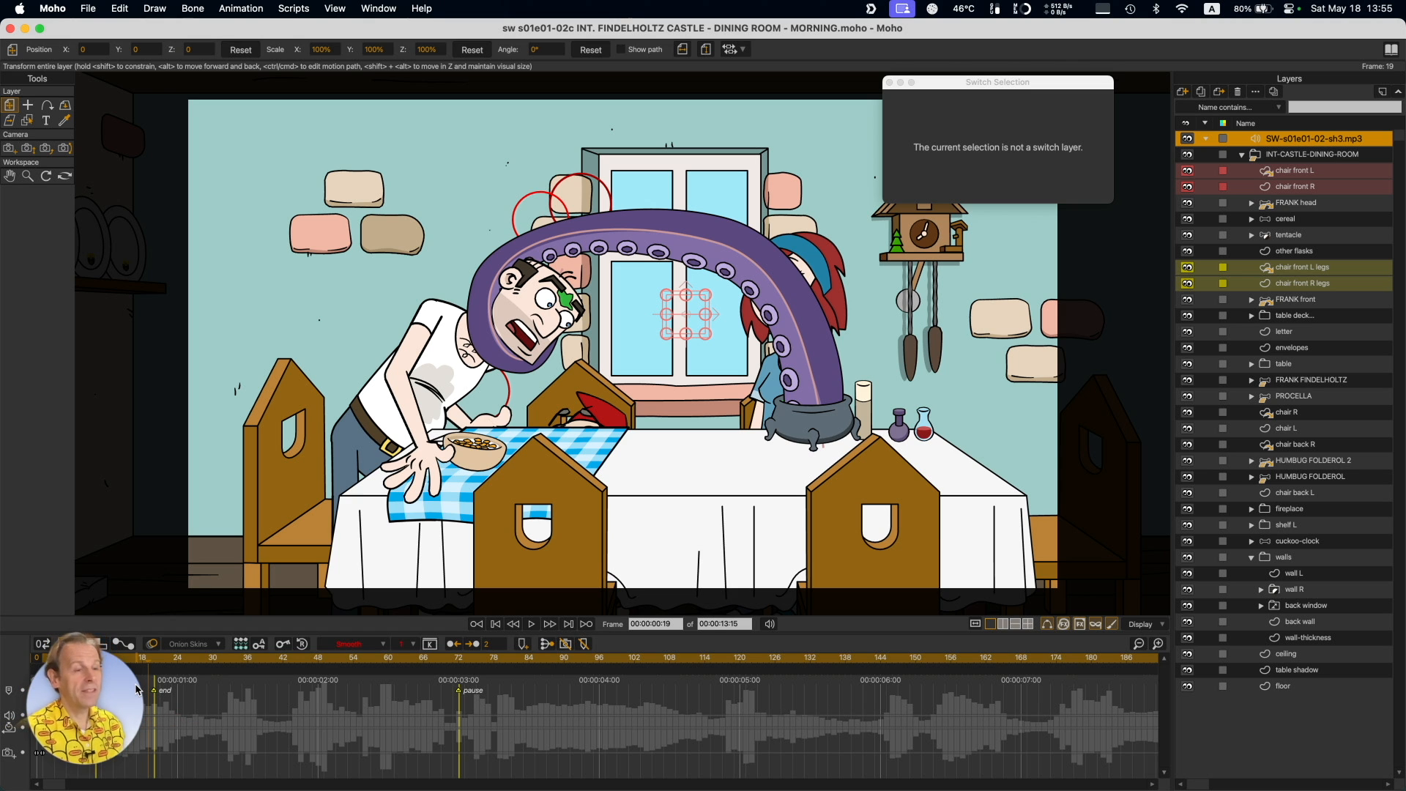
Advance frame by frame from 19 to 26 to examine the man being bent over the table and lifted.
key(super+Right)
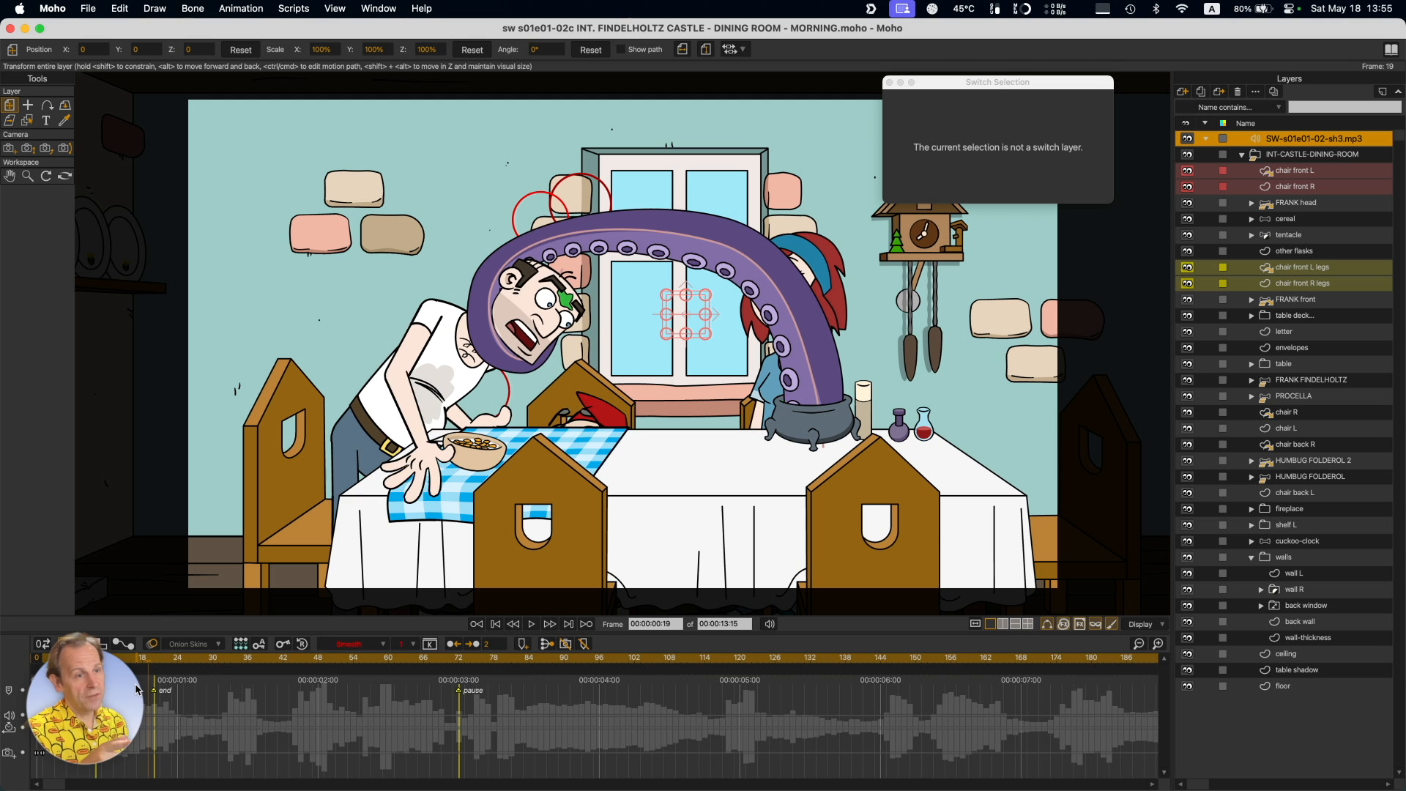
key(super+Right)
key(super+Right)
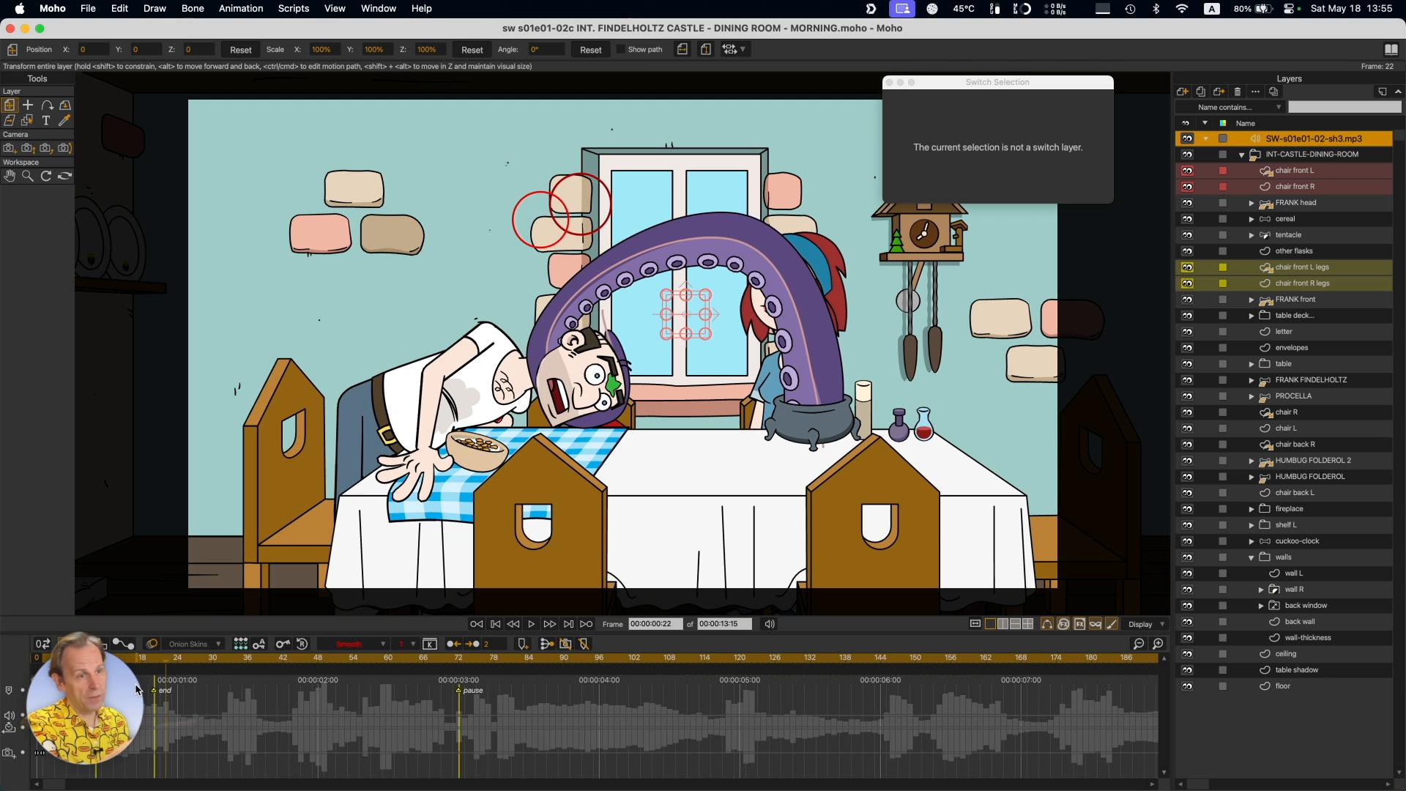
key(super+Right)
key(super+Right)
key(super+Right)
key(super+Right)
key(super+Right)
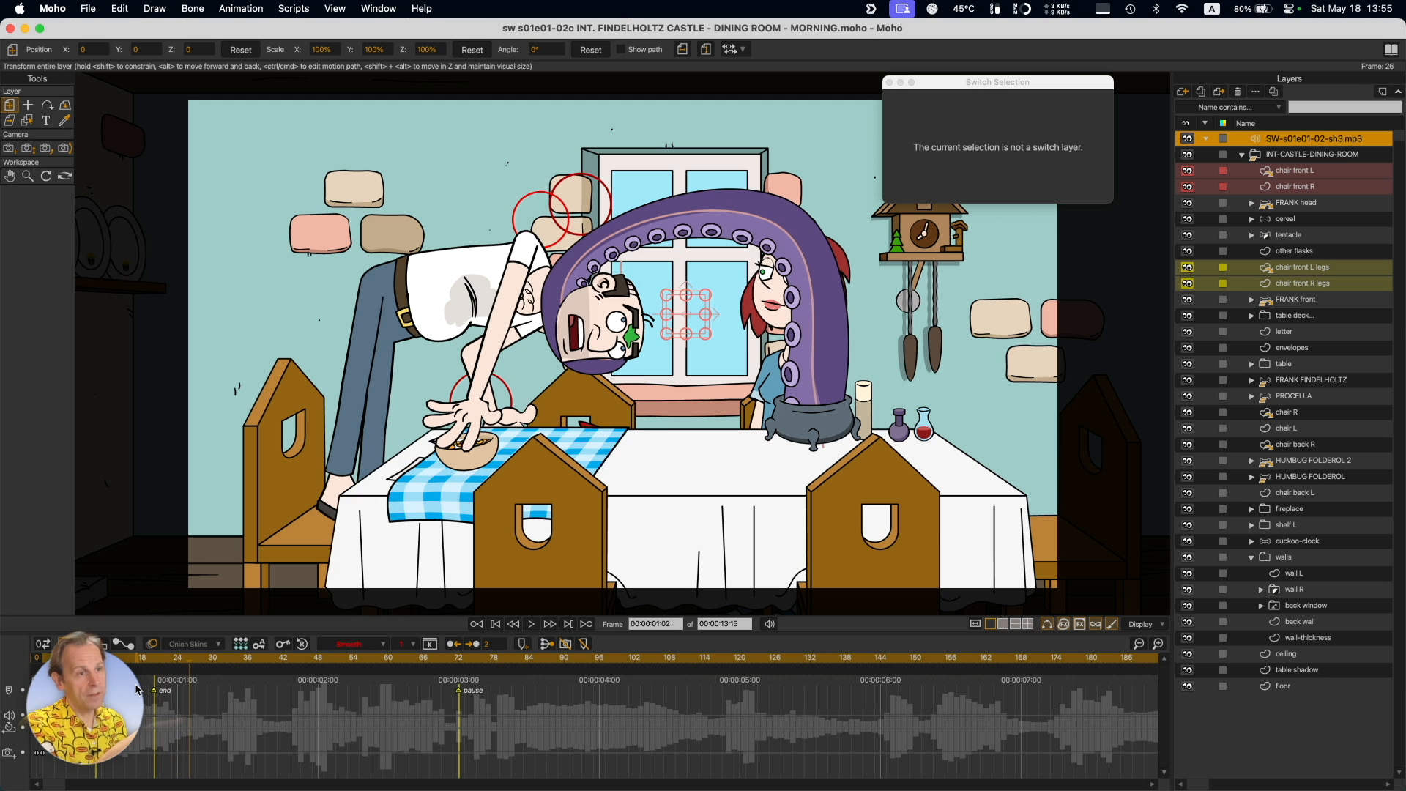
Advance frame by frame from 26 to 36 to examine the man's lift, slam onto the table and rebound.
key(super+Right)
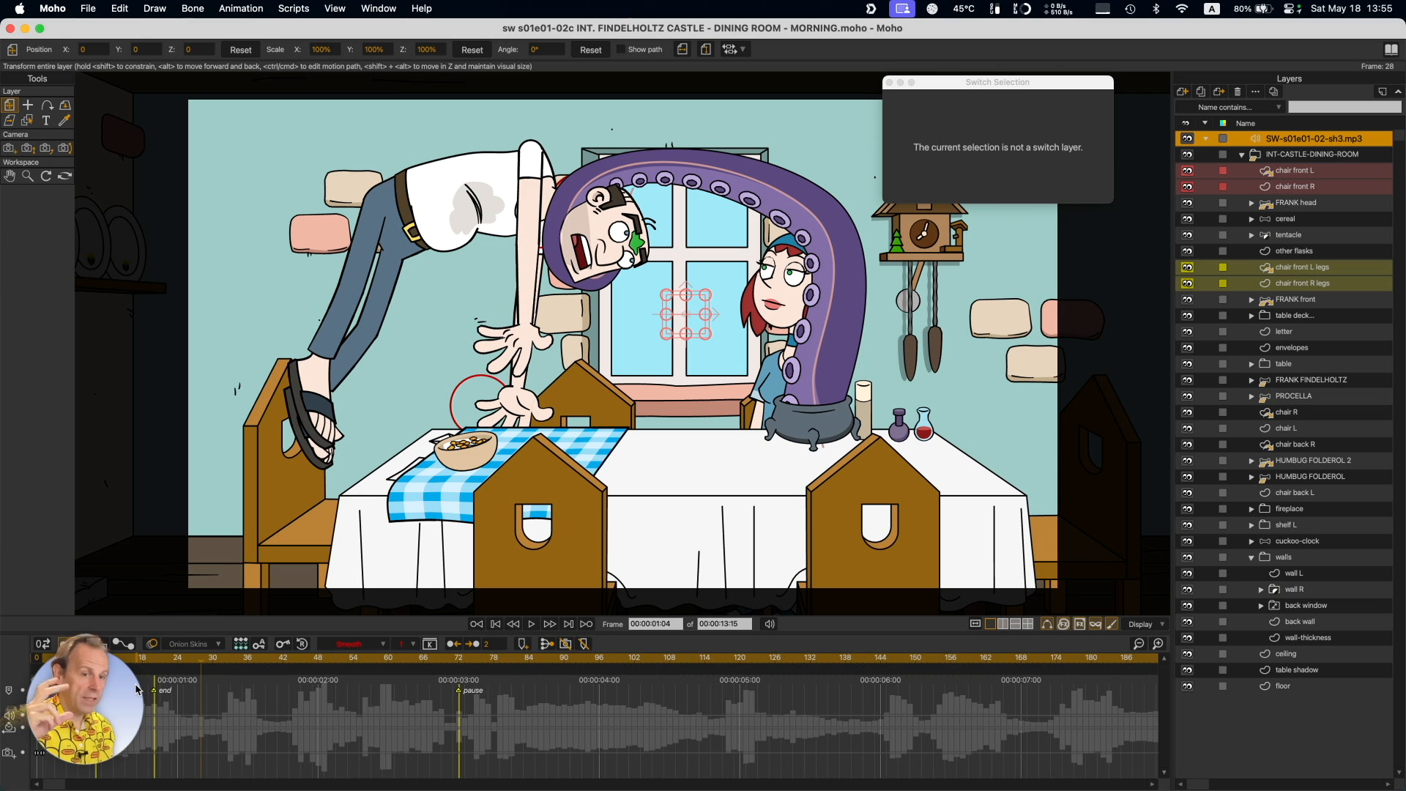
key(super+Right)
key(super+Right)
key(super+Right)
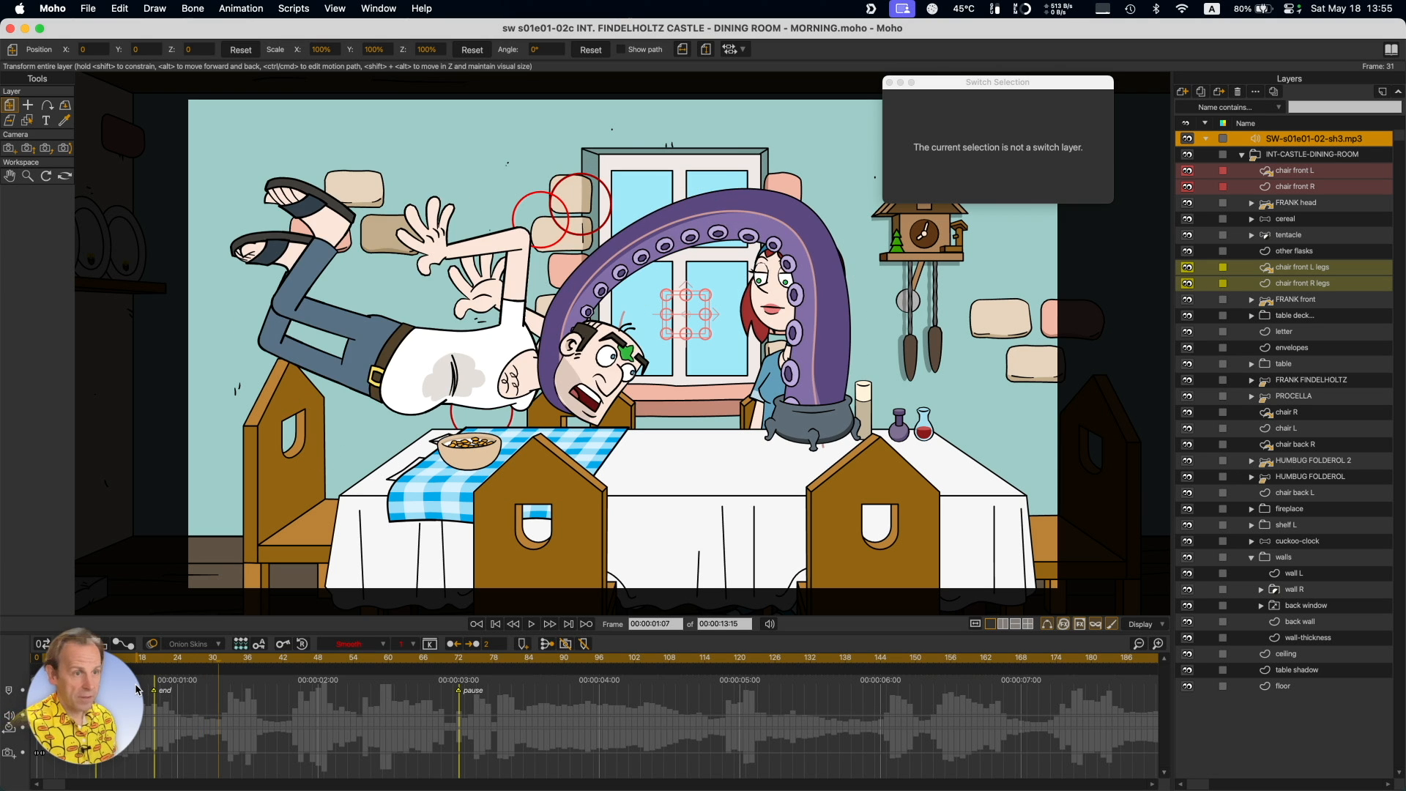
key(super+Right)
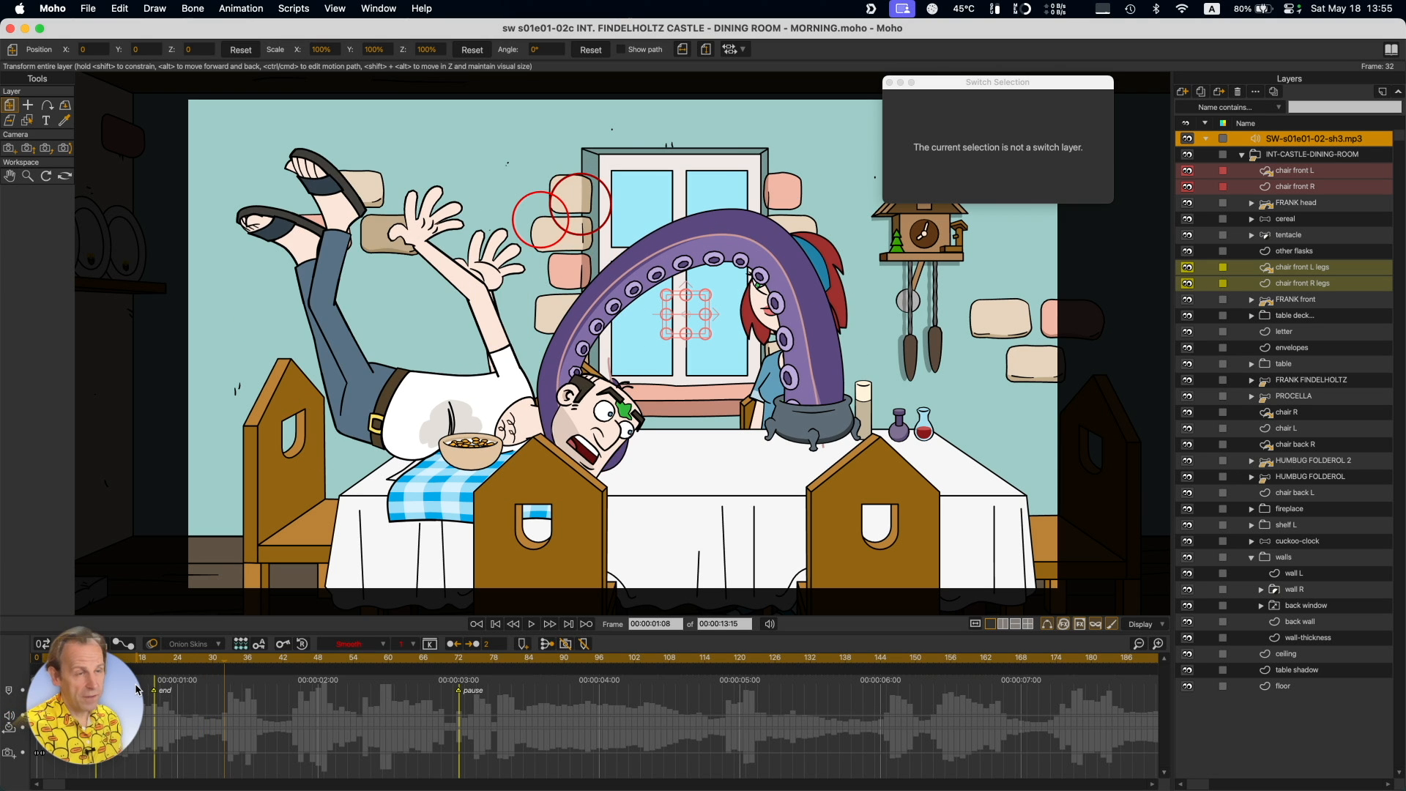
key(super+Right)
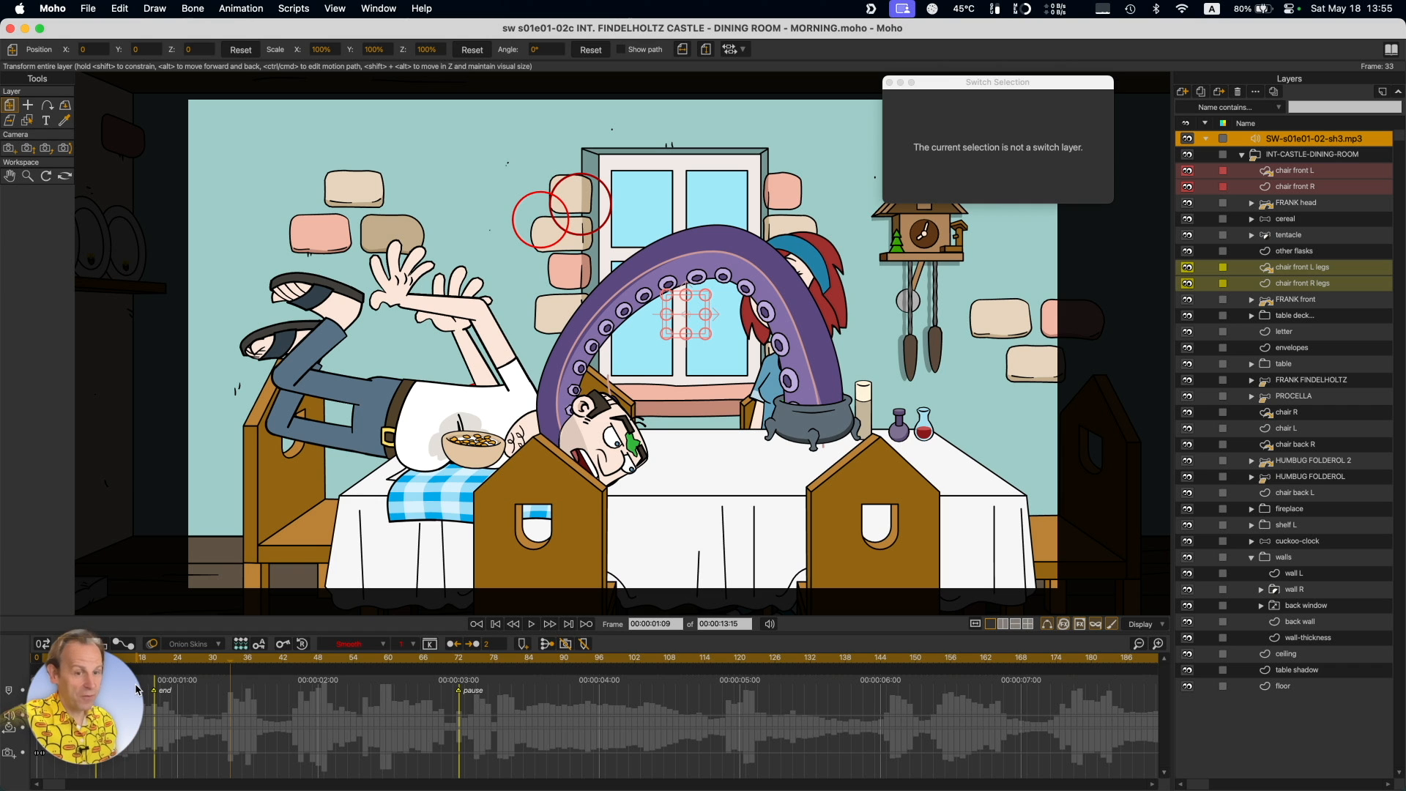
key(ctrl+Right)
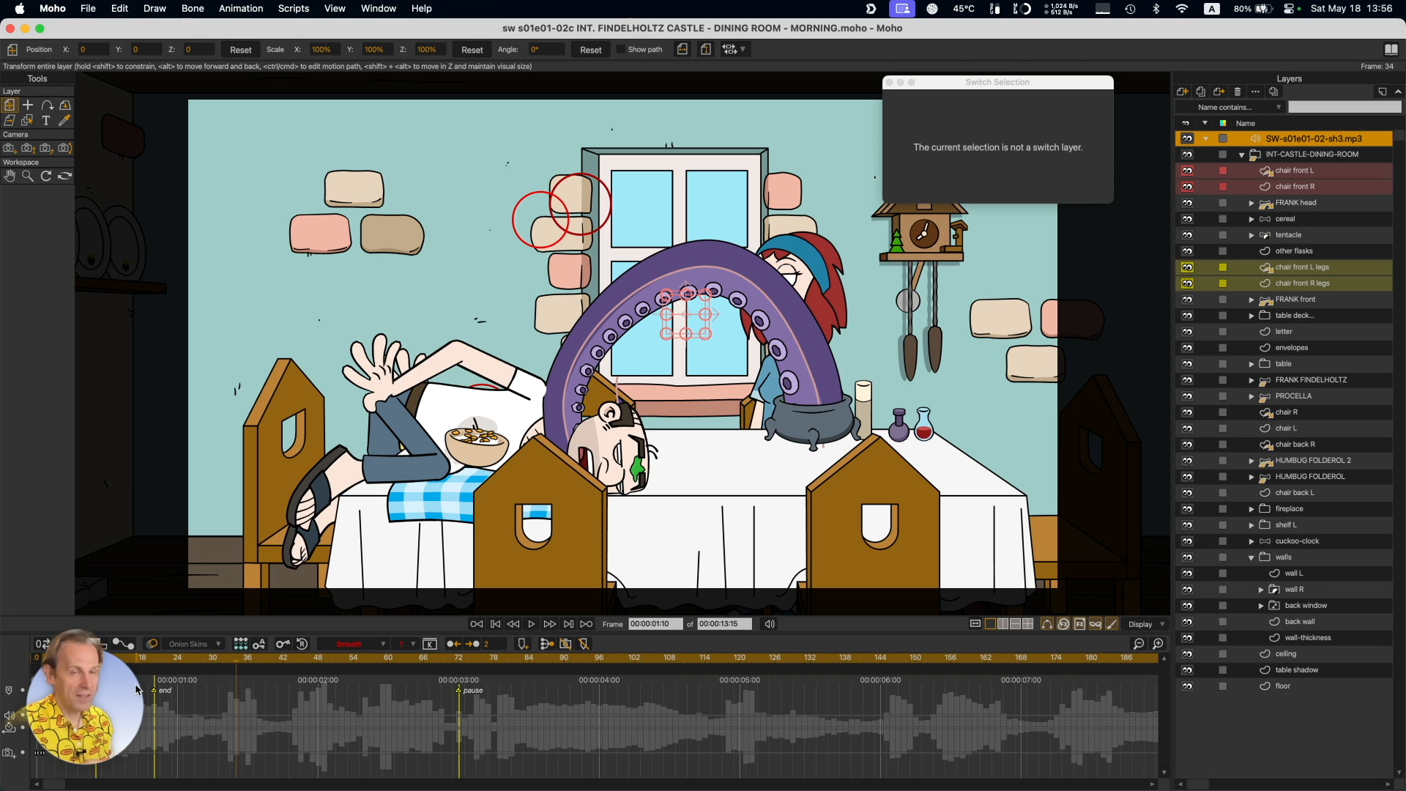
key(super+Right)
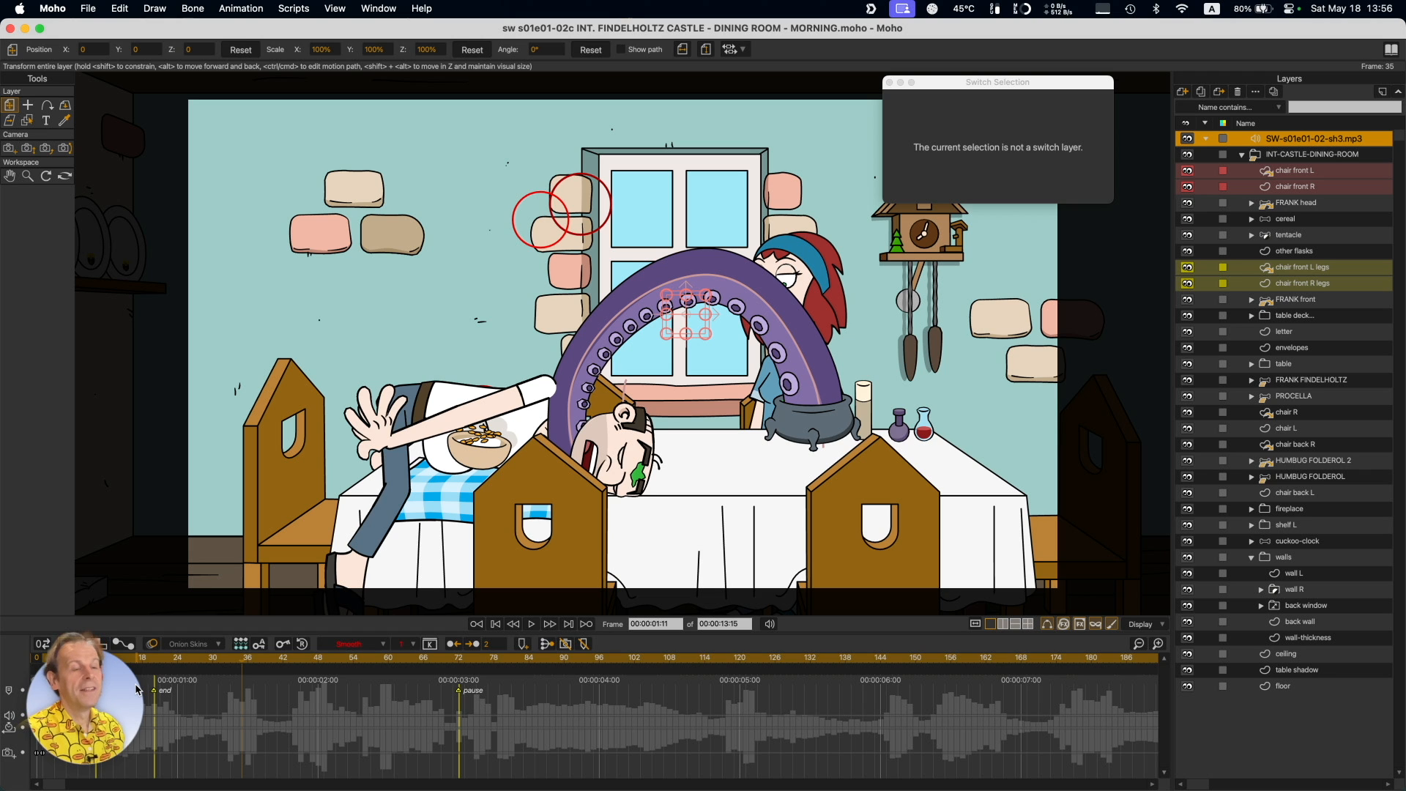
key(super+Right)
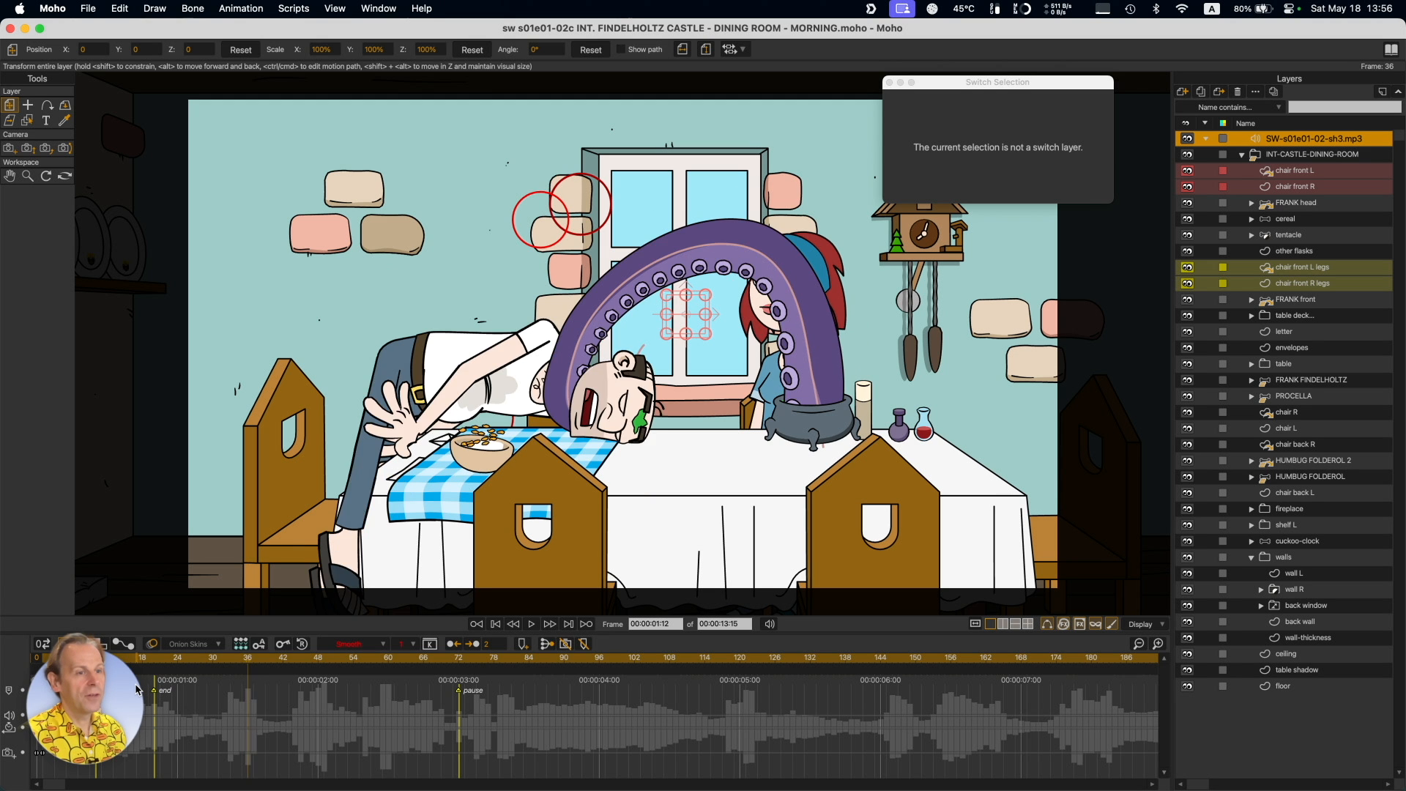
Advance frame by frame from 36 to 56 to follow the tentacle repeatedly lifting and slamming the man.
key(super+Right)
key(super+Right)
key(super+Right)
key(super+Right)
key(super+Right)
key(super+Right)
key(super+Right)
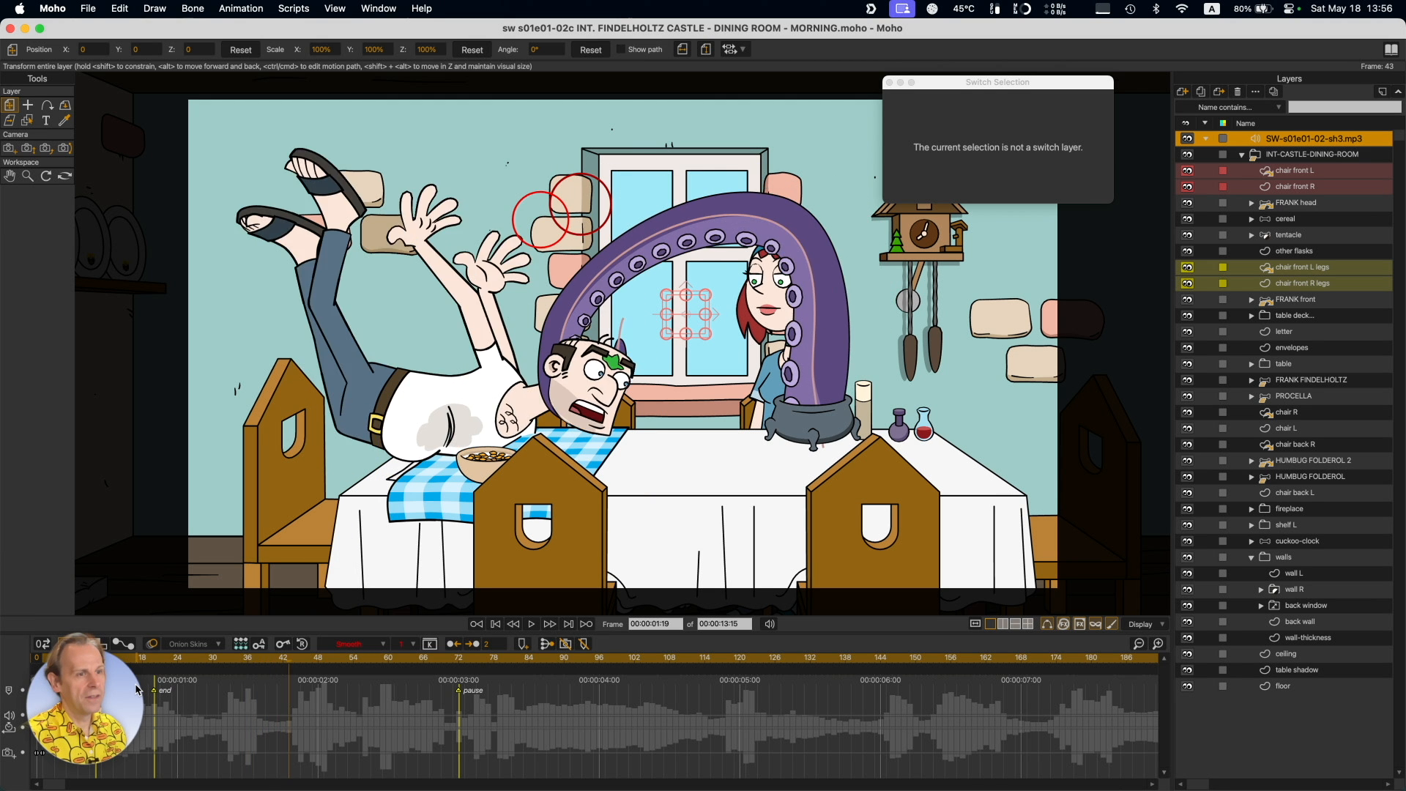
key(super+Right)
key(super+Right)
key(super+Right)
key(super+Right)
key(super+Right)
key(super+Right)
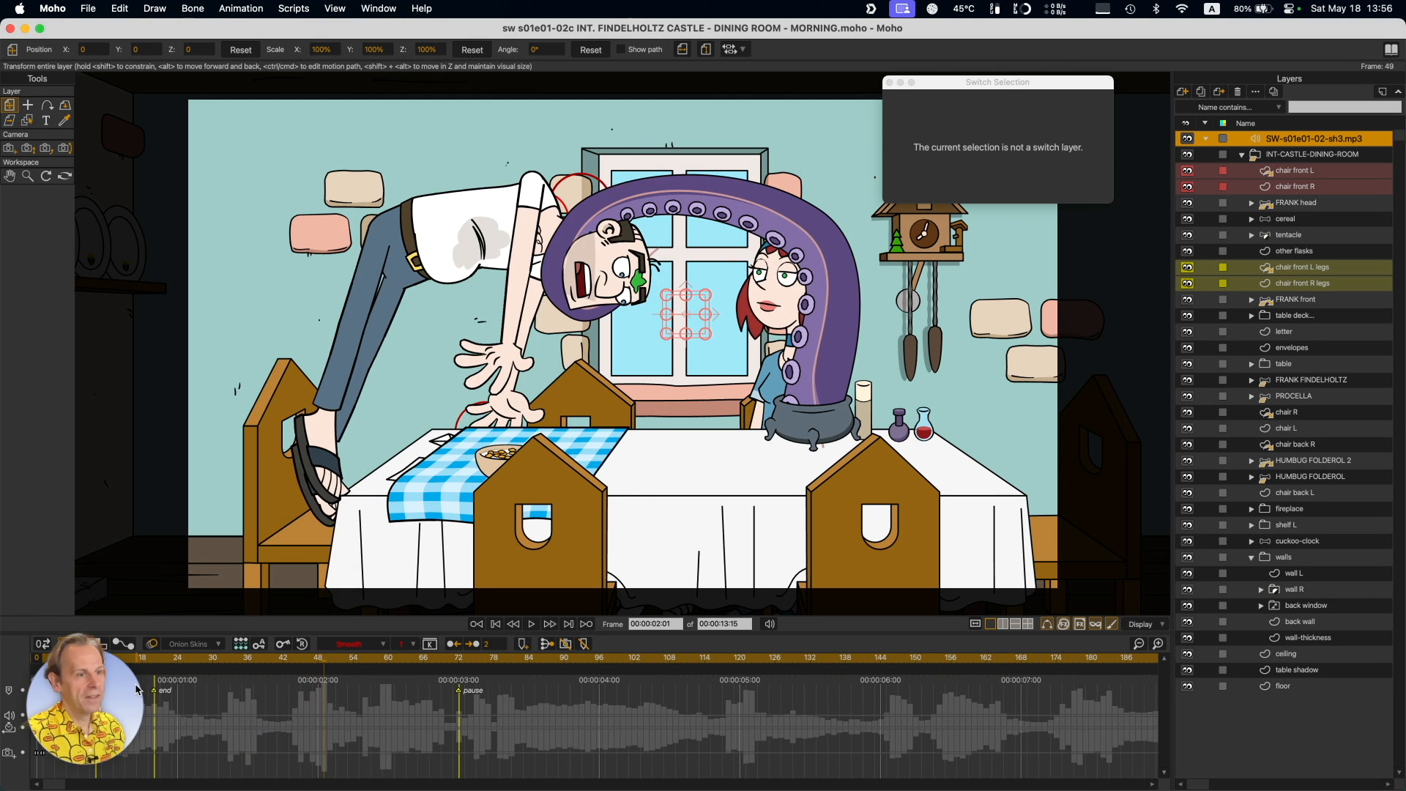
key(super+Right)
key(super+Right)
key(super+Right)
key(super+Right)
key(super+Right)
key(super+Right)
key(super+Right)
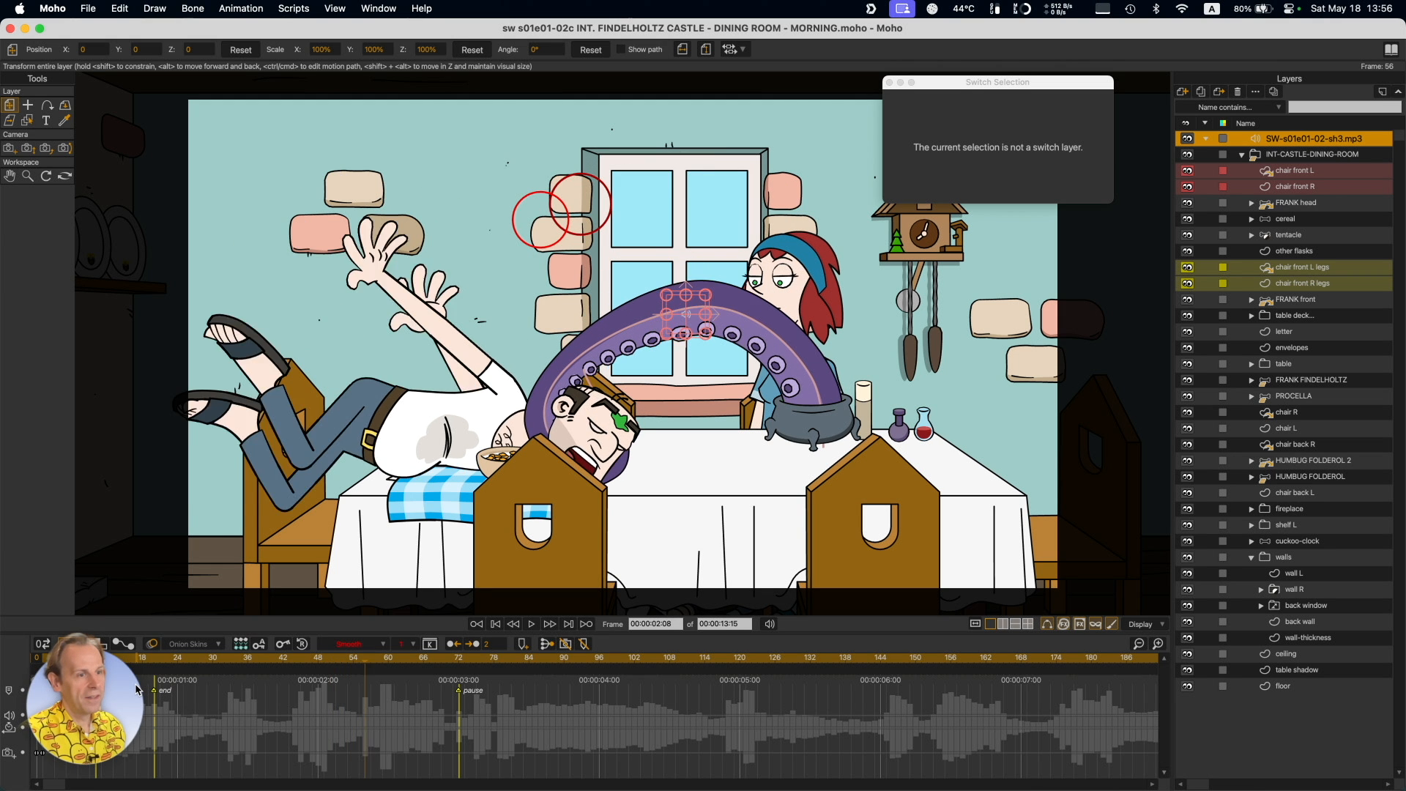
Advance frame by frame from 56 past 64 to follow the red-capped character's entrance beside the table.
key(super+Right)
key(super+Right)
key(super+Right)
key(super+Right)
key(super+Right)
key(super+Right)
key(super+Right)
key(super+Right)
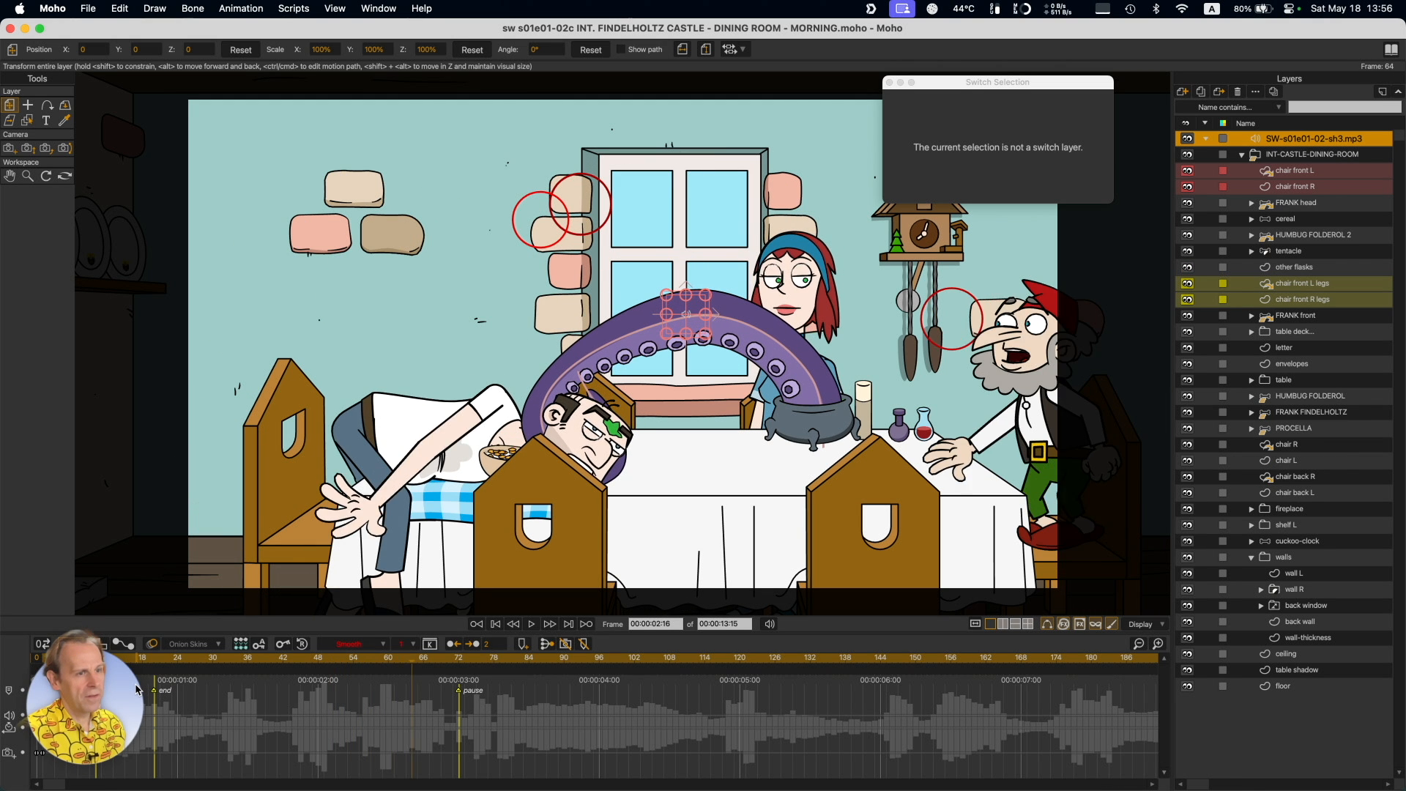
key(super+Right)
key(super+Right)
key(super+Right)
key(super+Right)
key(super+Right)
key(super+Right)
key(super+Right)
key(super+Right)
key(super+Right)
key(super+Right)
key(super+Right)
key(super+Right)
key(super+Right)
key(super+Right)
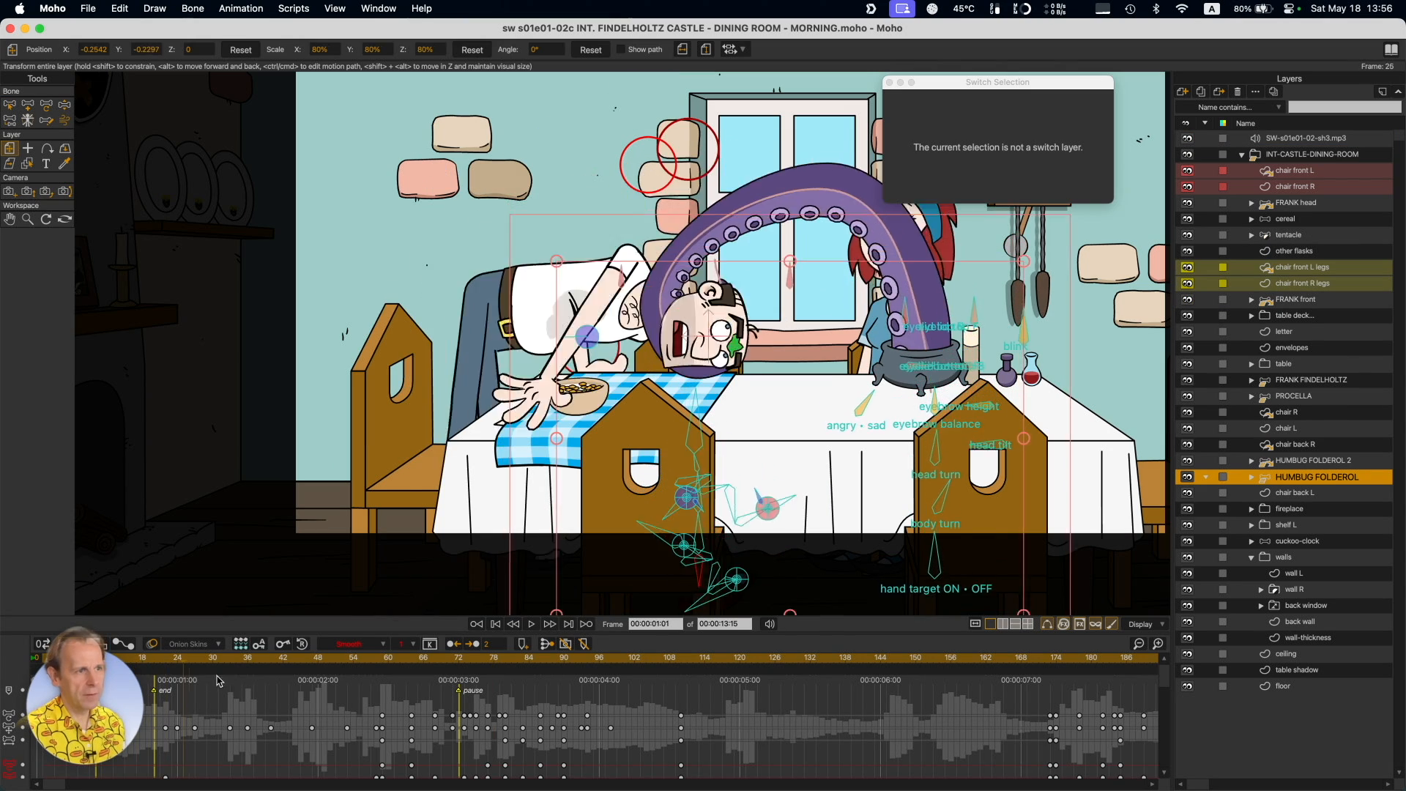
Scrub between frames 25 and 62 with the HUMBUG FOLDEROL layer selected to inspect its rig and change in layer order.
click(342, 699)
click(334, 698)
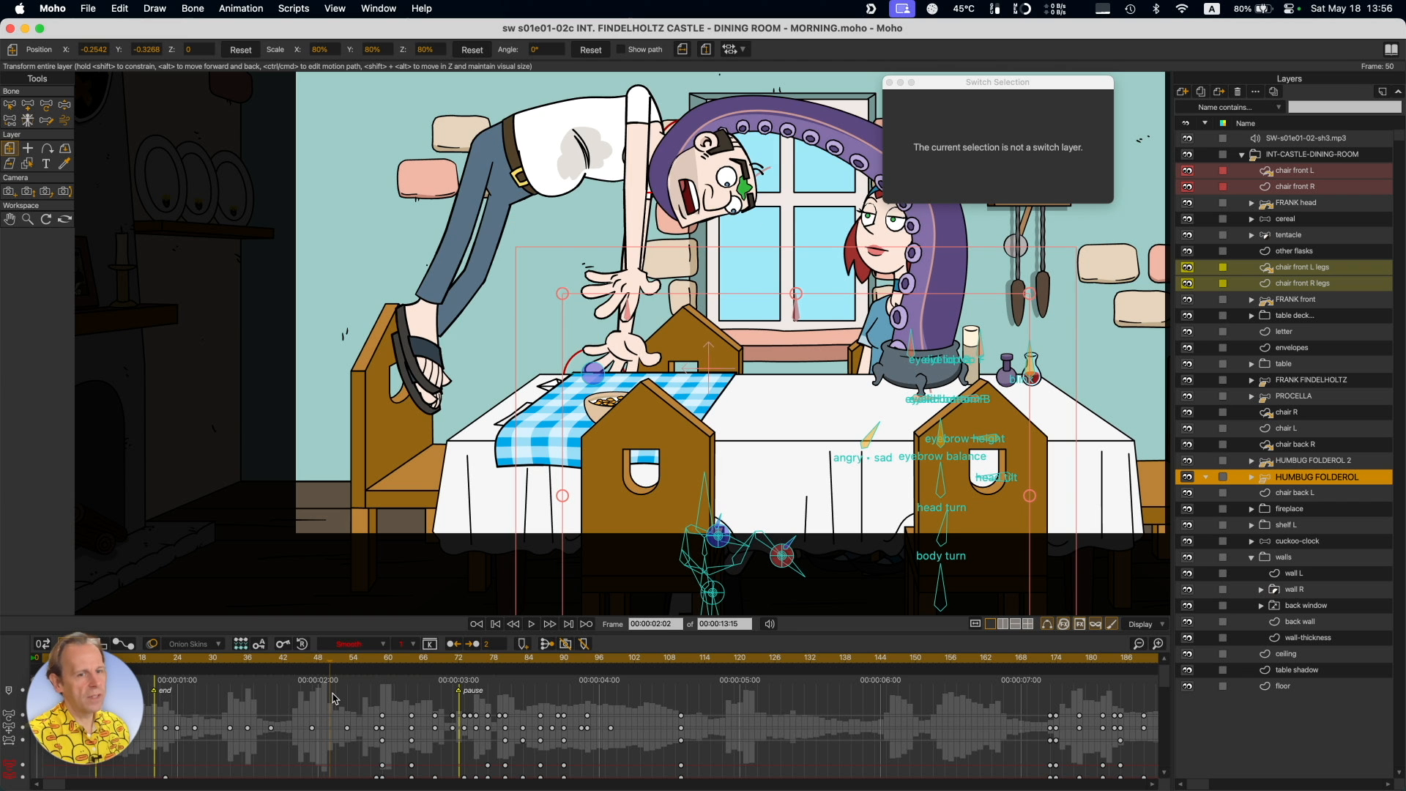
drag(333, 698, 401, 708)
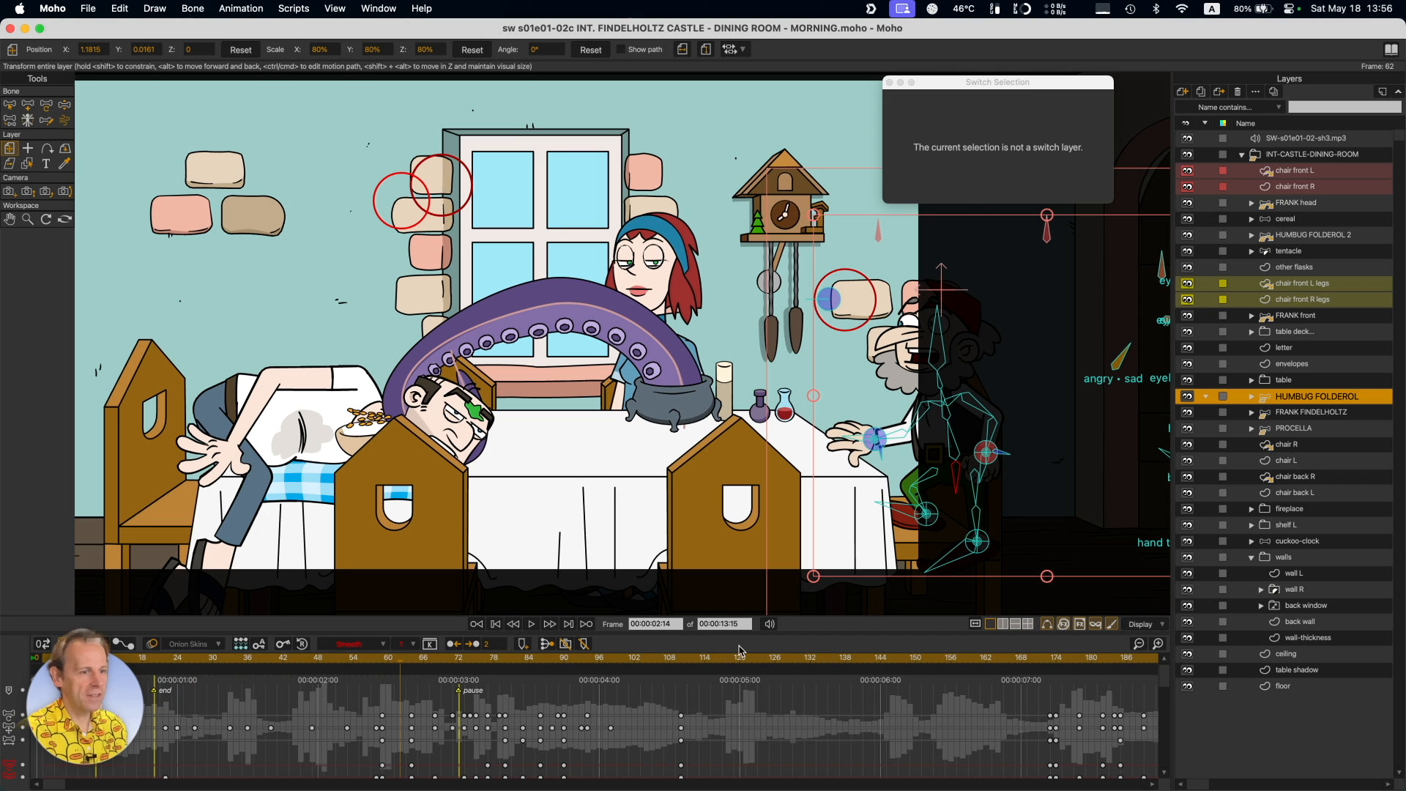
Step back and forth between frames 59 and 63 to examine HUMBUG FOLDEROL's leap past the chair.
click(409, 658)
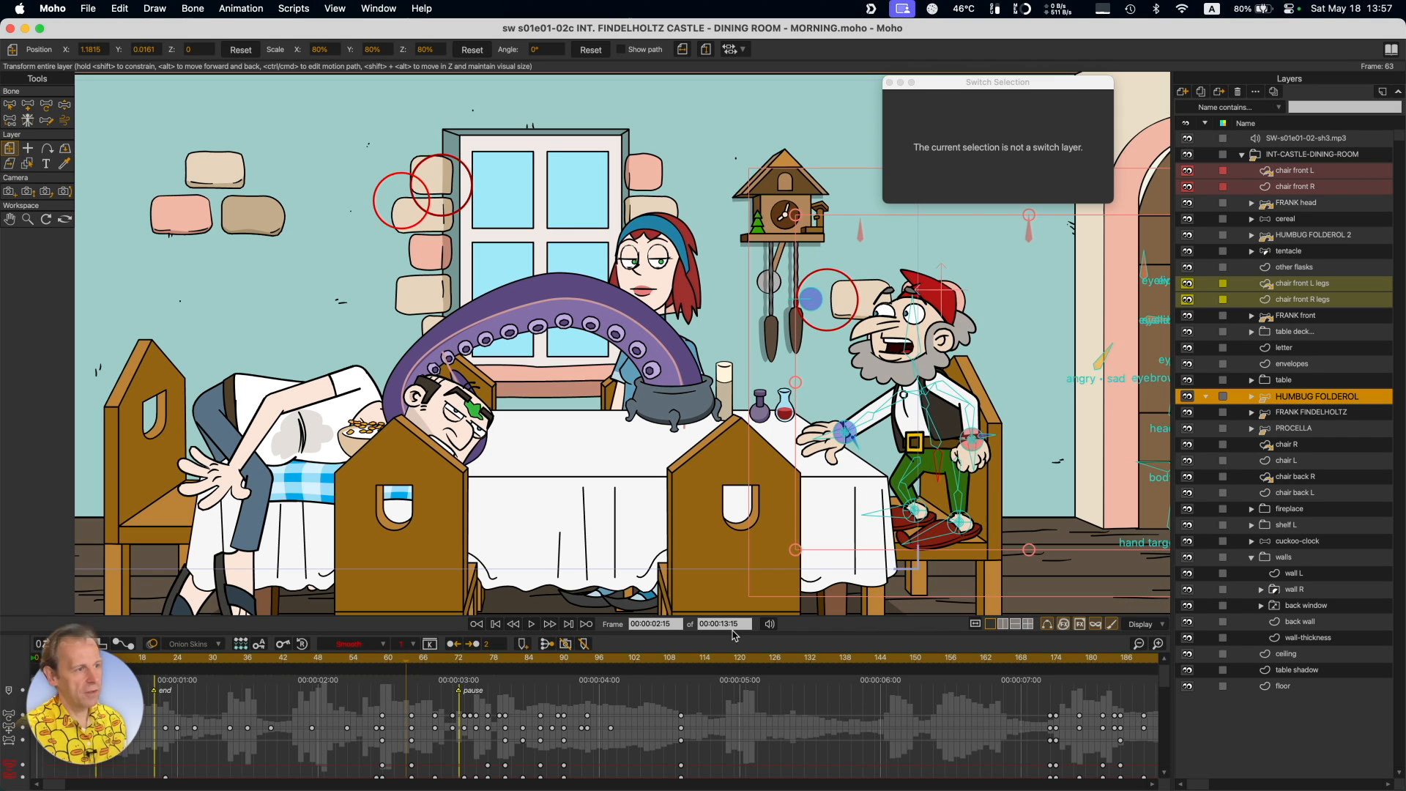
key(Left)
key(Left)
key(Left)
key(Left)
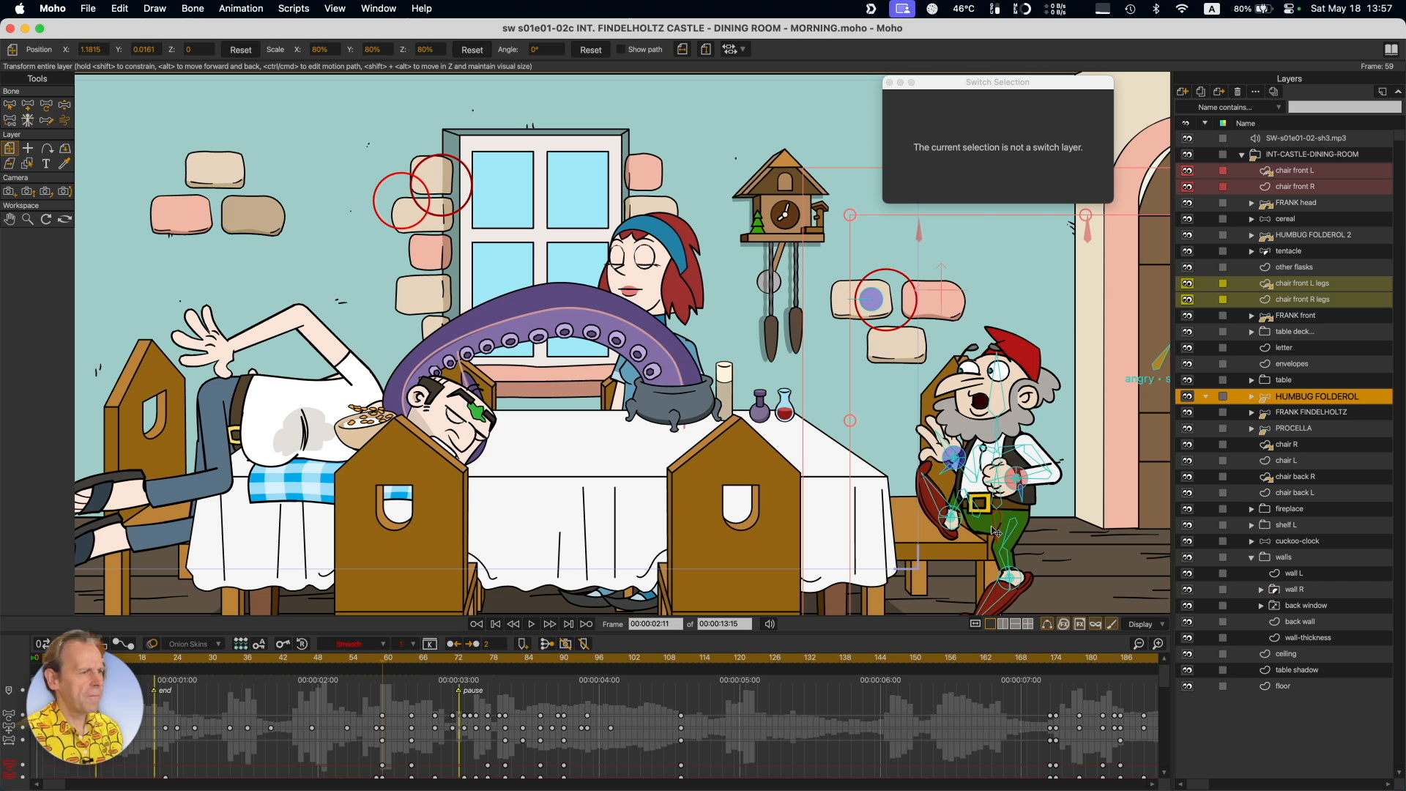
key(Right)
key(Right)
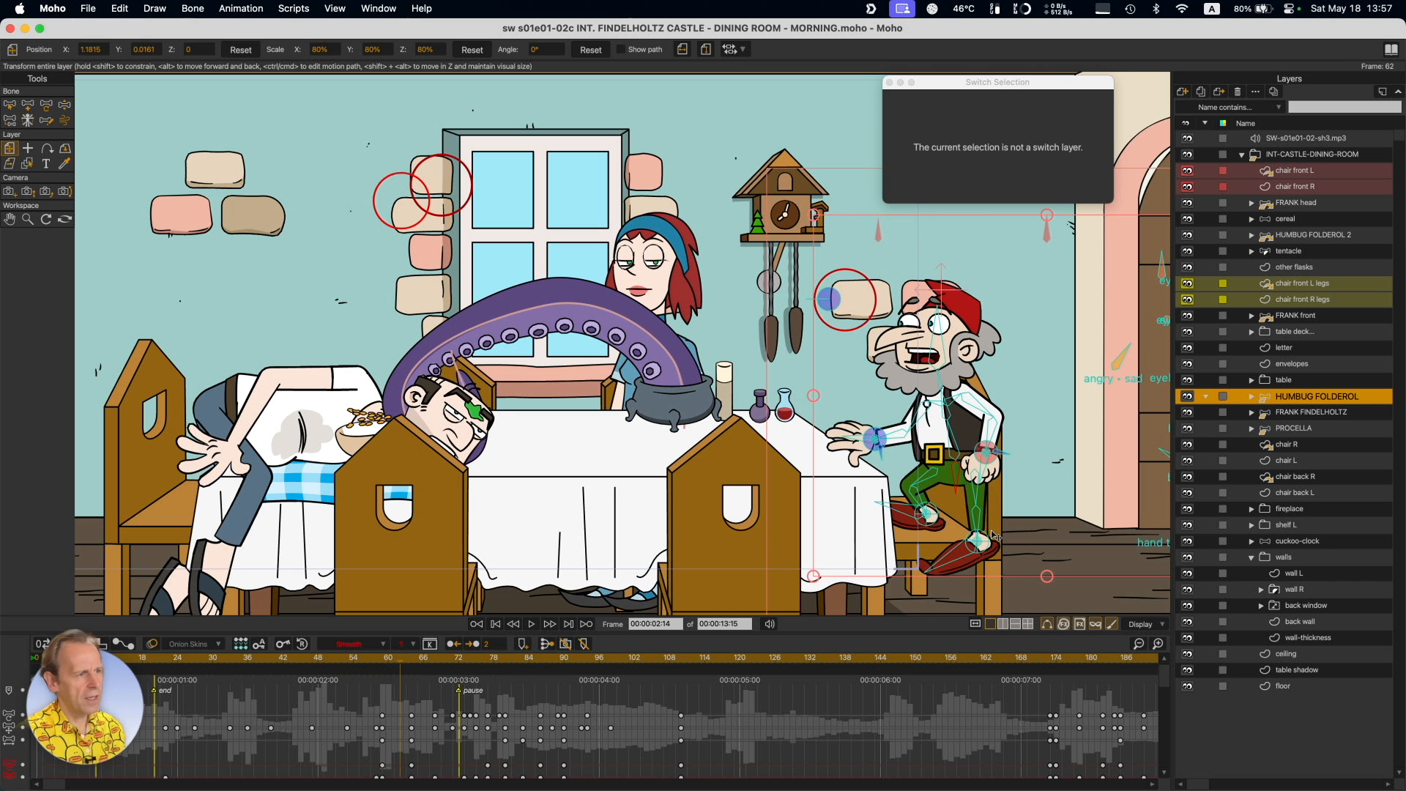
key(Right)
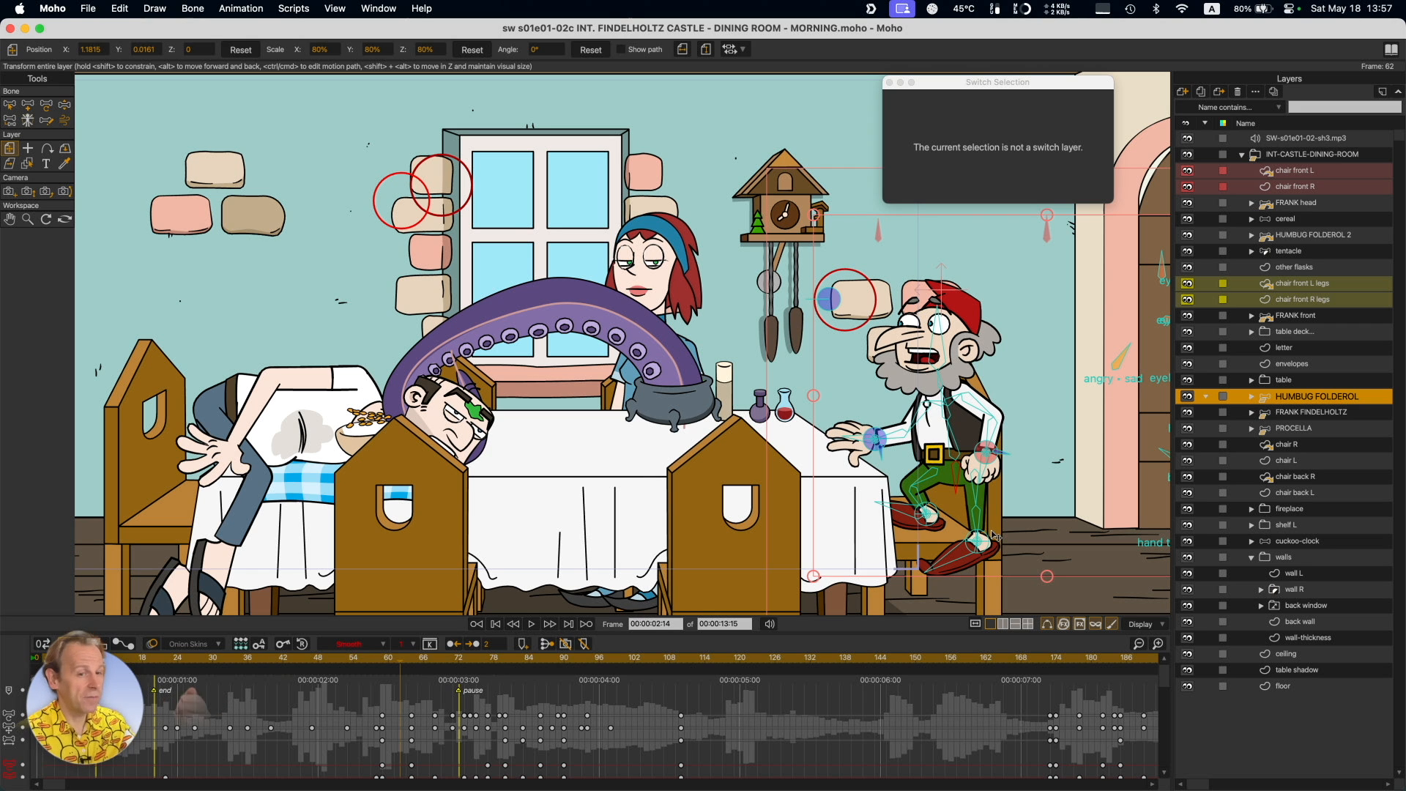
Advance frame by frame from 62 past 71 to follow HUMBUG FOLDEROL moving from the chair onto the table.
key(Right)
key(Right)
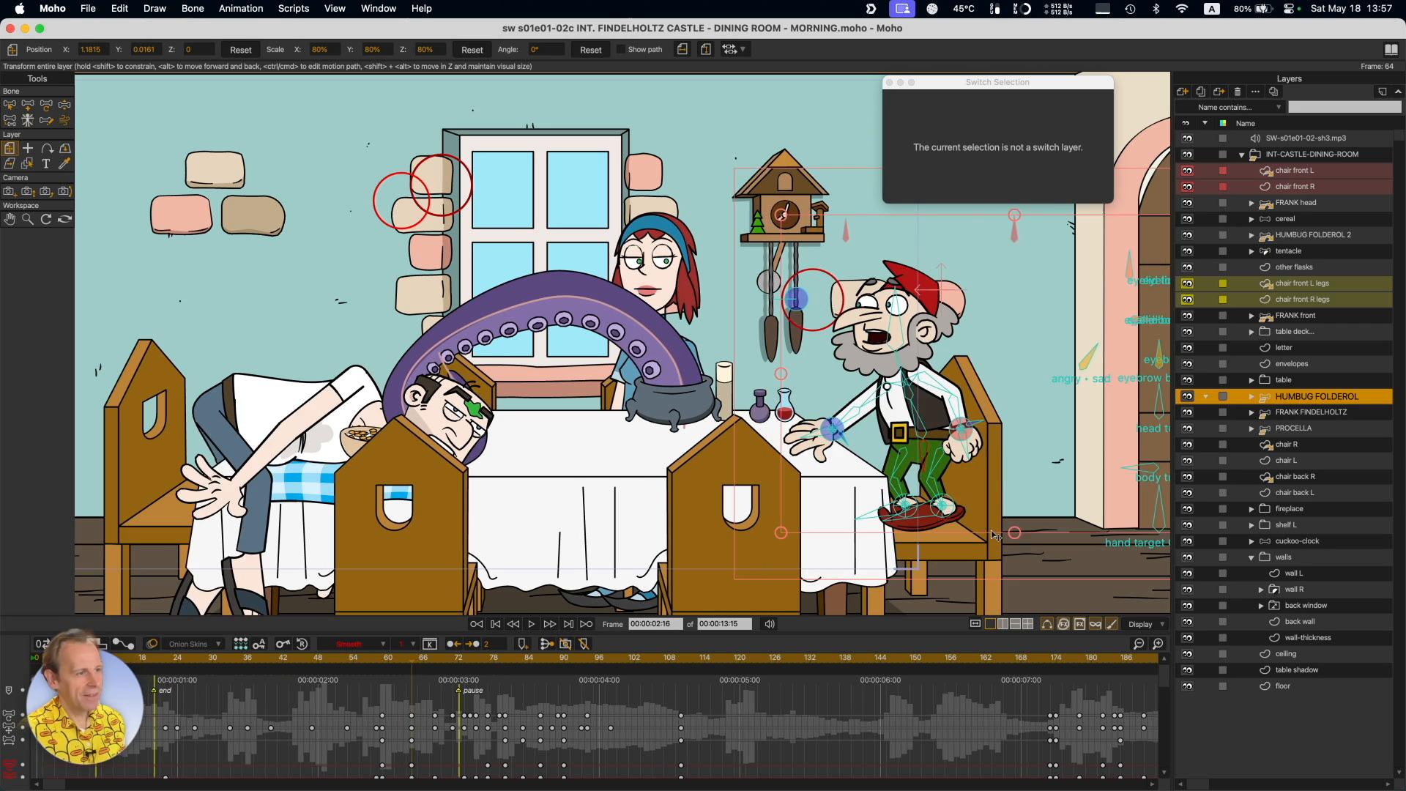
key(Right)
key(Right)
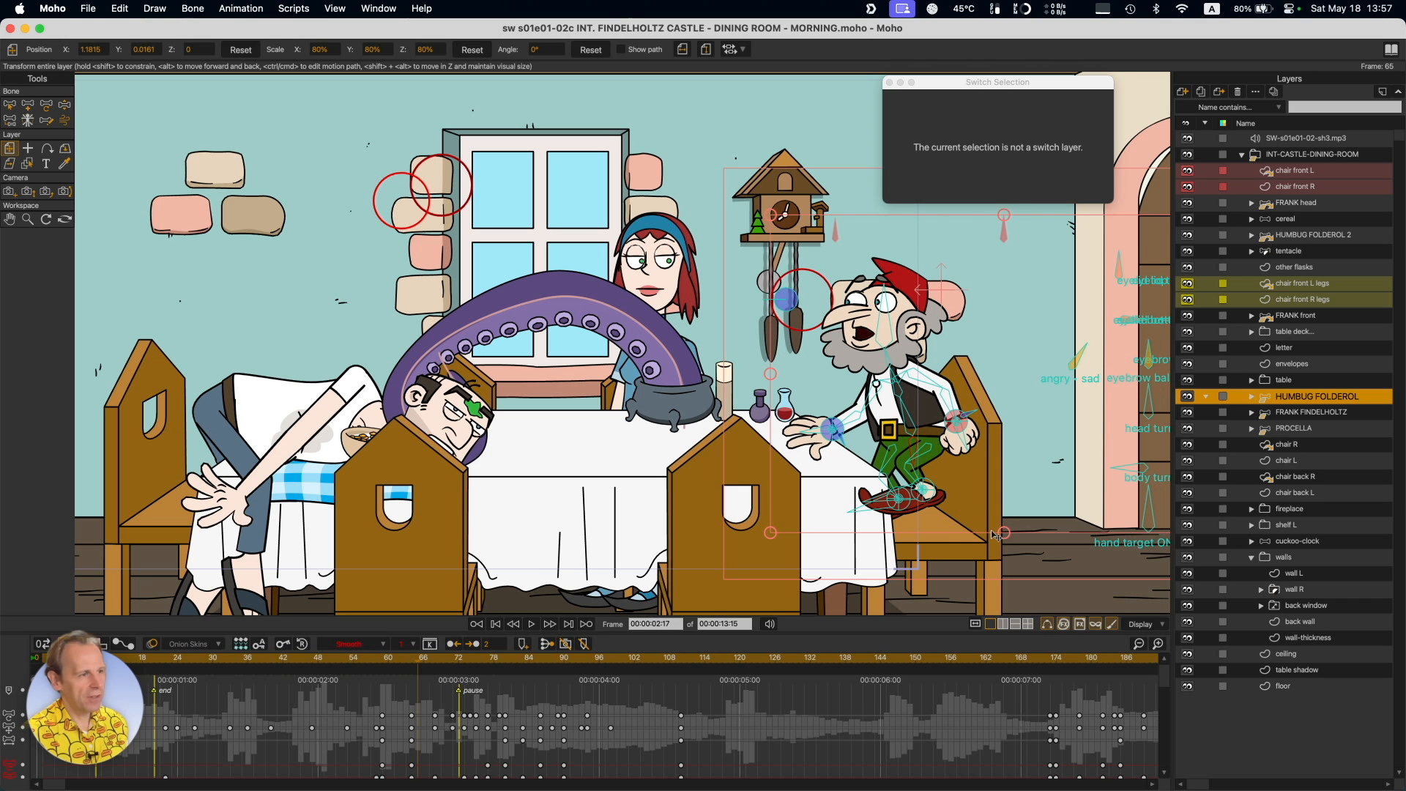
key(Right)
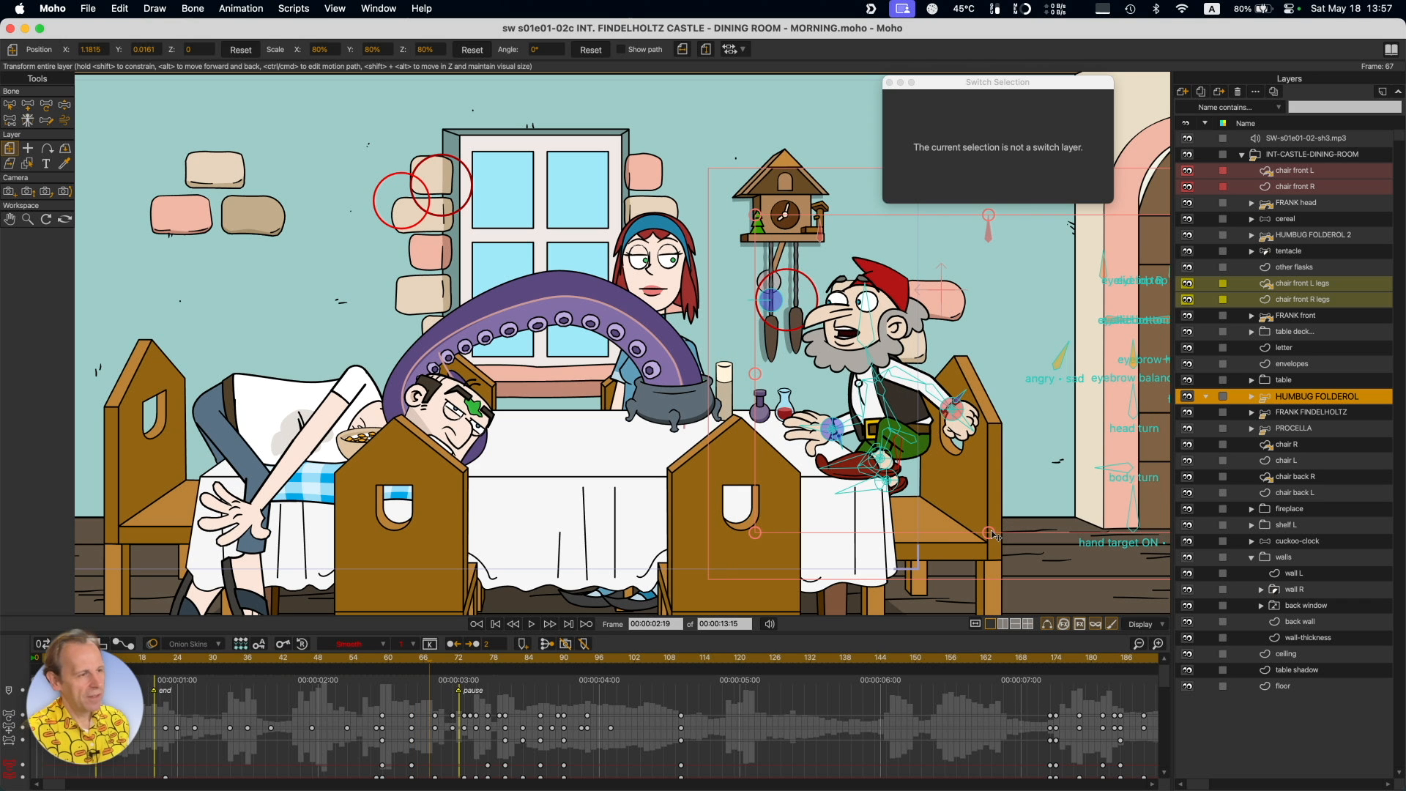
key(Right)
key(Right)
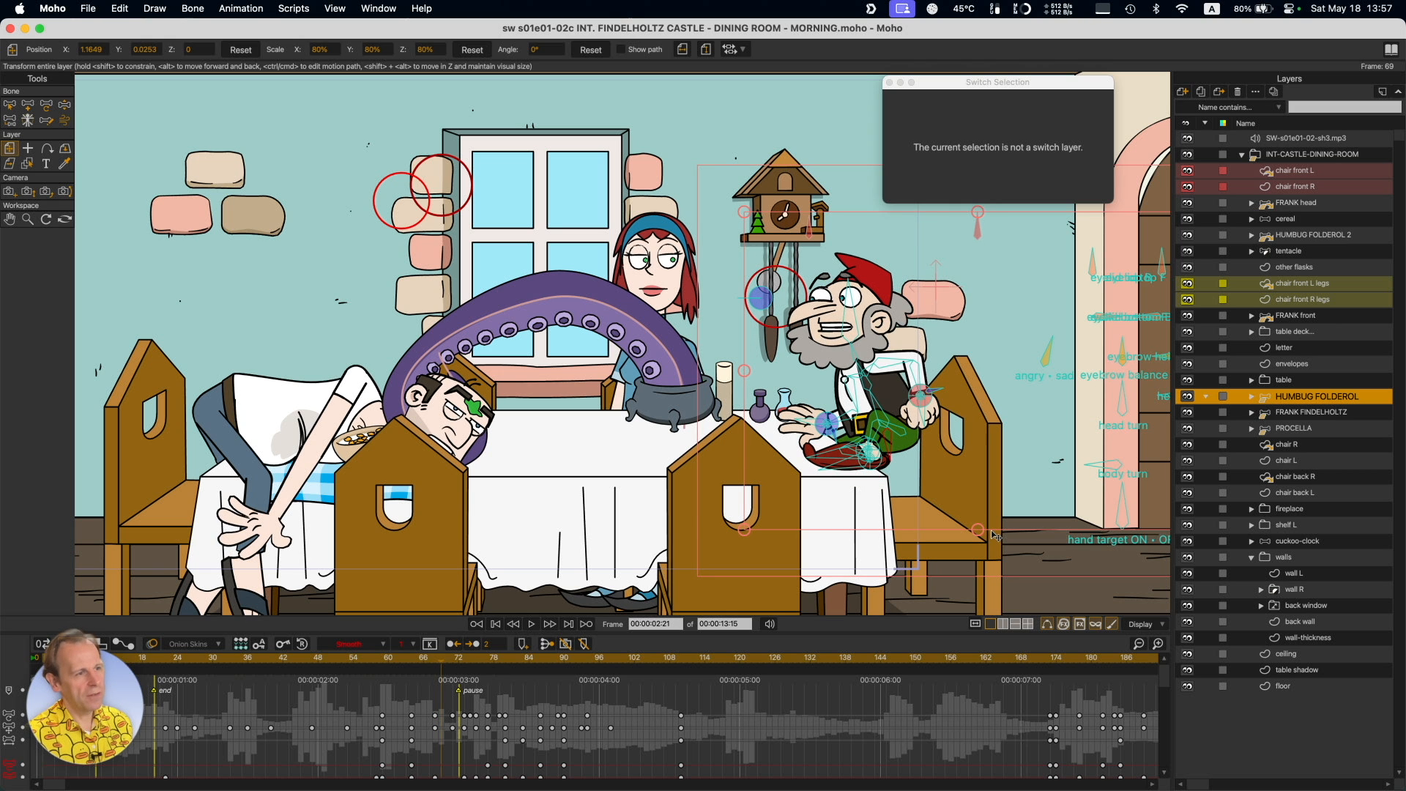
key(Right)
key(Right)
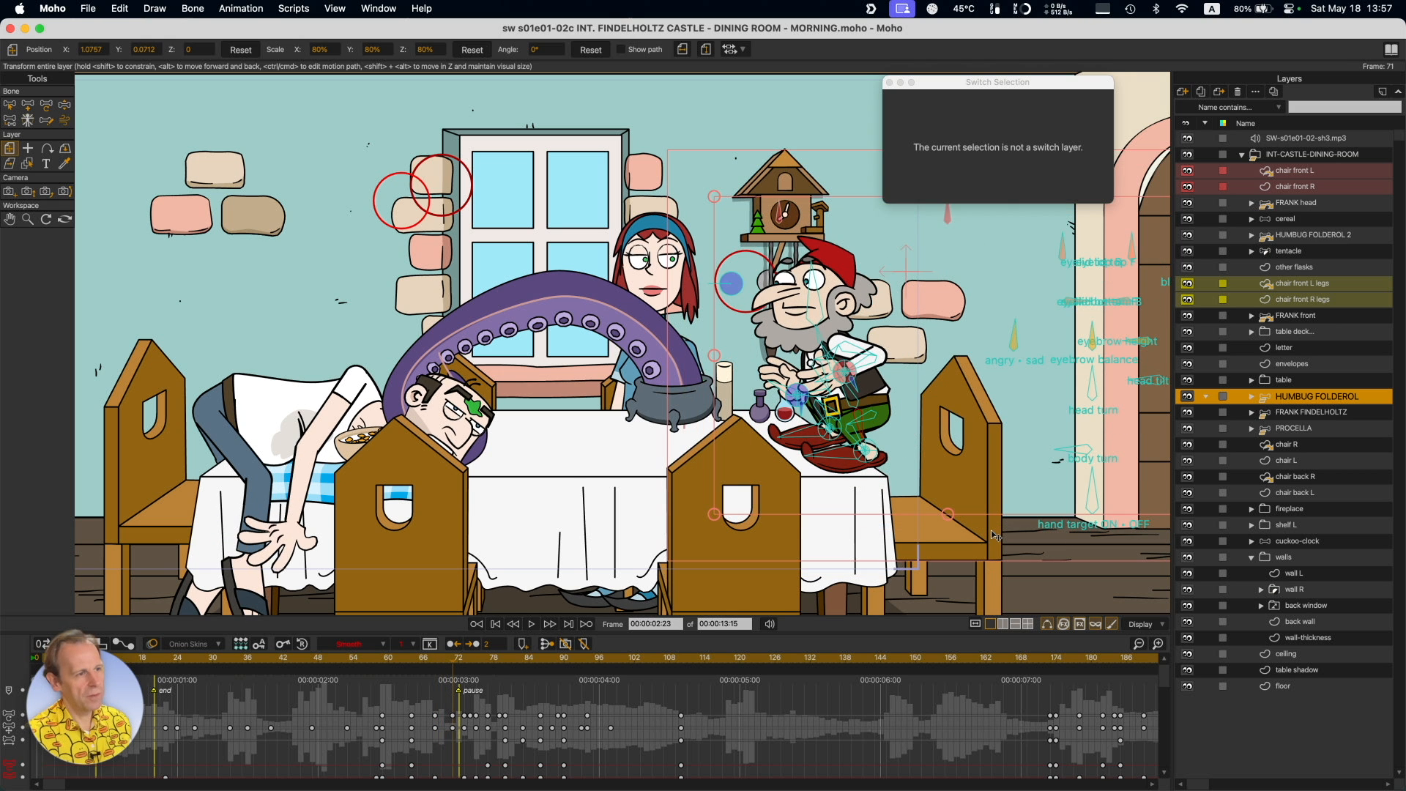
key(Right)
key(Right)
key(Right)
key(Right)
key(Right)
key(Right)
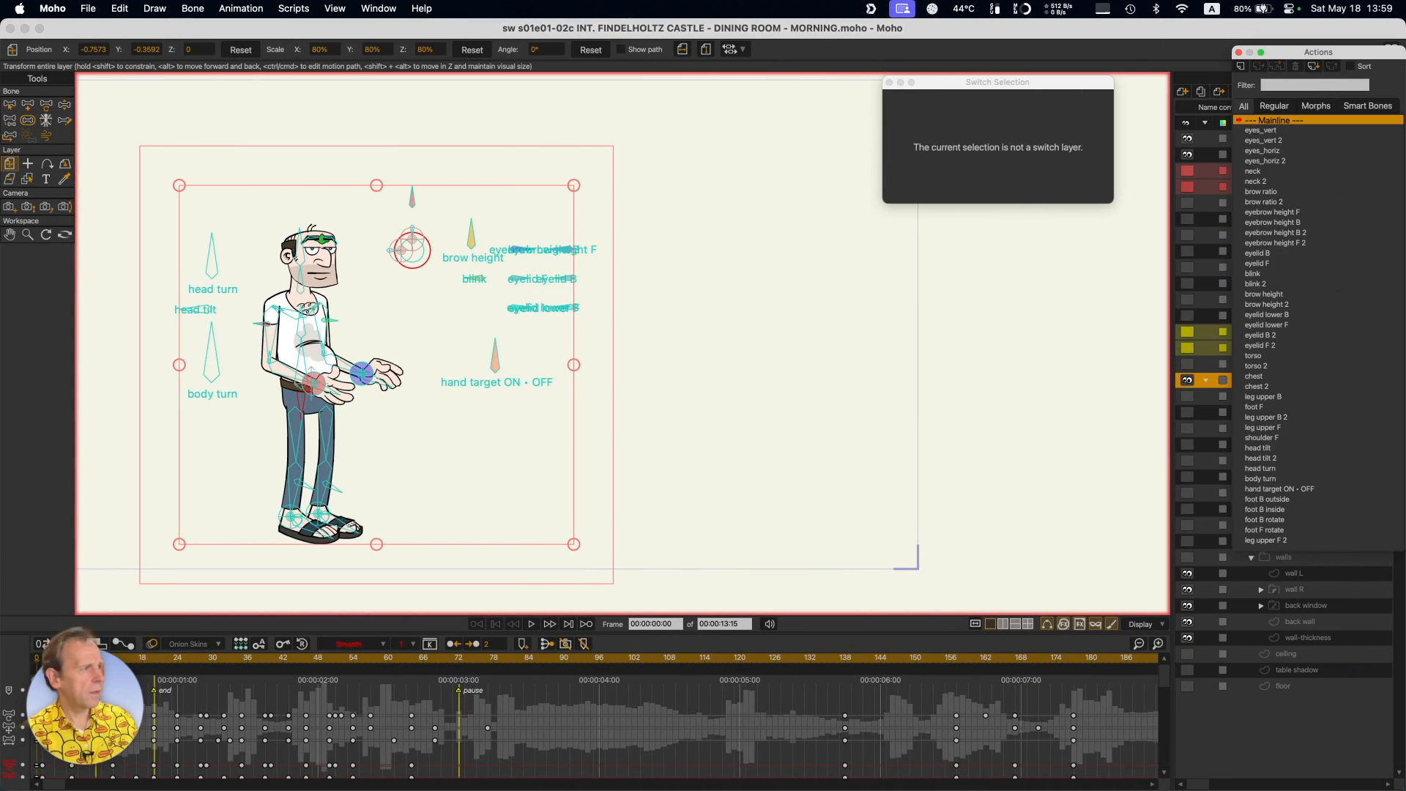
Sort the action list for FRANK FINDELHOLTZ and open the body turn action for editing.
drag(1265, 58, 761, 68)
click(847, 76)
double_click(759, 160)
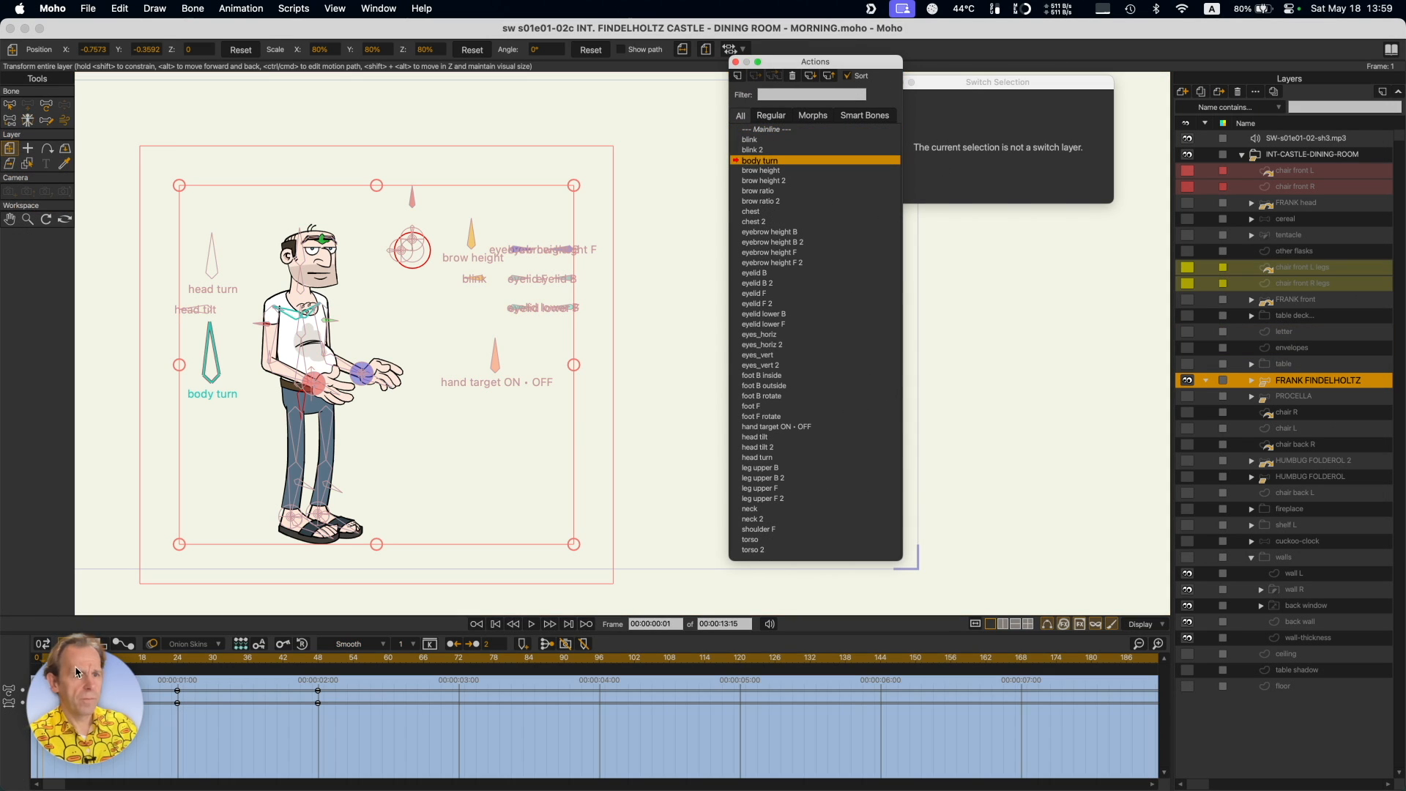
Scrub the body turn action on FRANK FINDELHOLTZ to examine how the torso and control bone rotate.
drag(212, 330, 152, 381)
key(space)
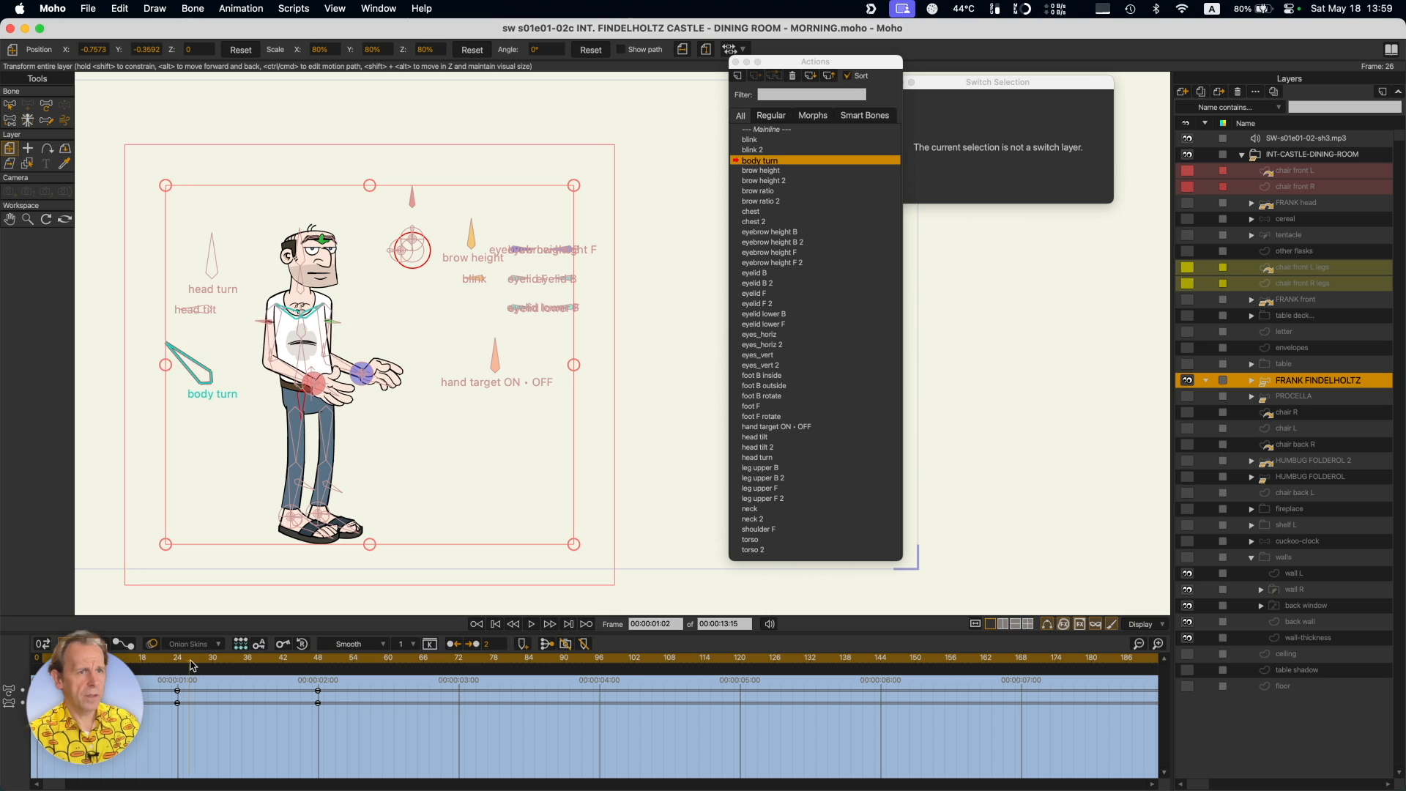
scroll(279, 403, up, 3)
scroll(278, 403, left, 2)
scroll(278, 403, up, 1)
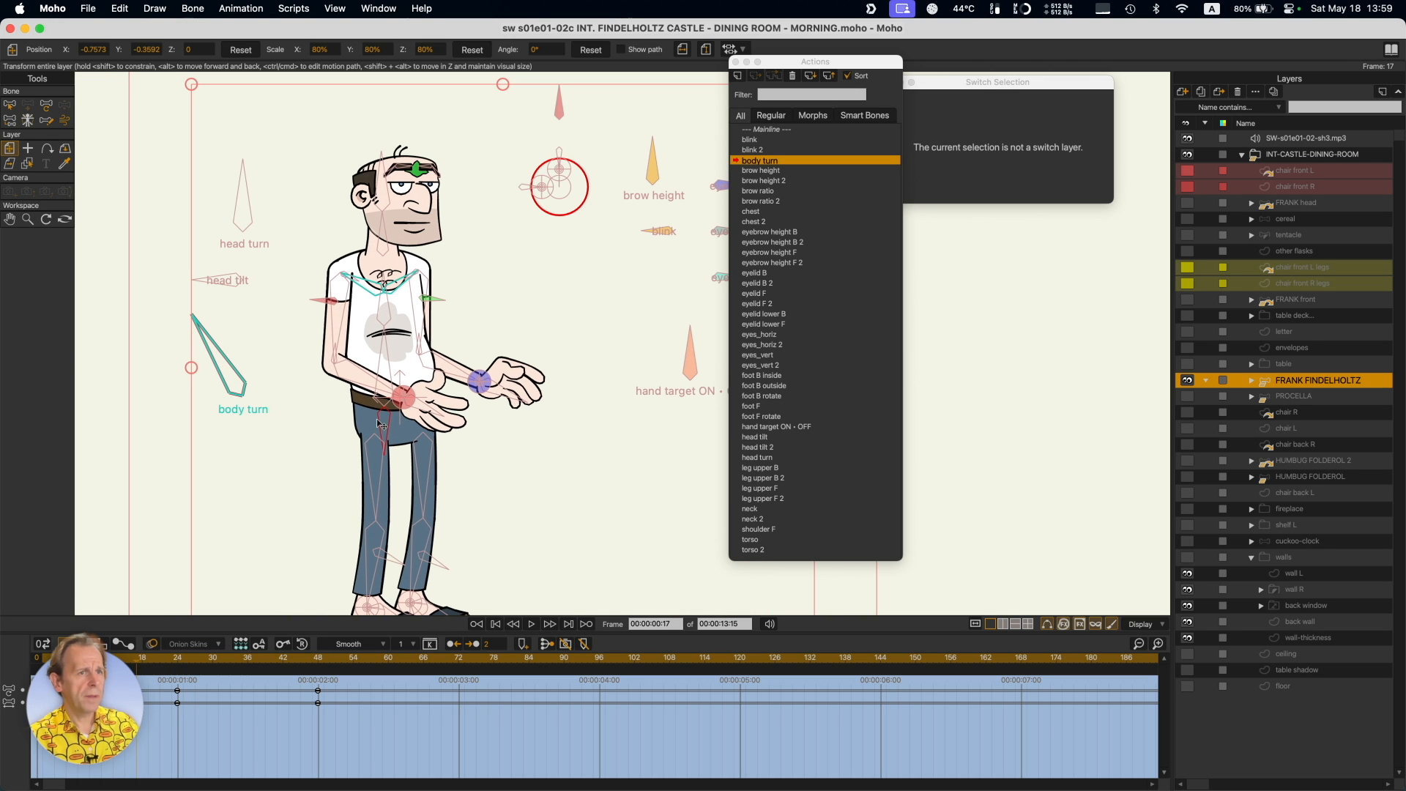
Expand the FRANK FINDELHOLTZ group with torso collapsed, and scrub the body turn action to inspect its arm instance layers.
click(1252, 380)
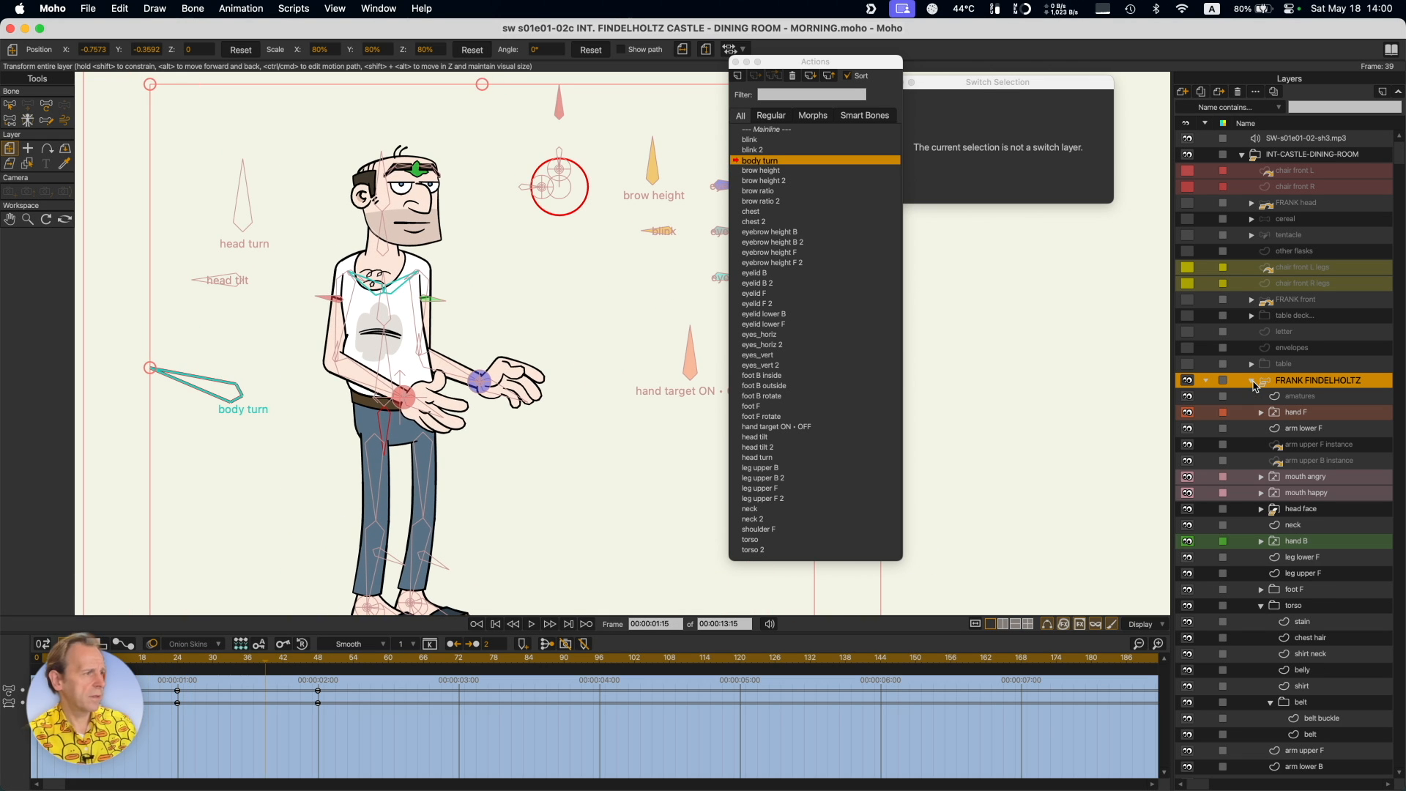
click(1262, 606)
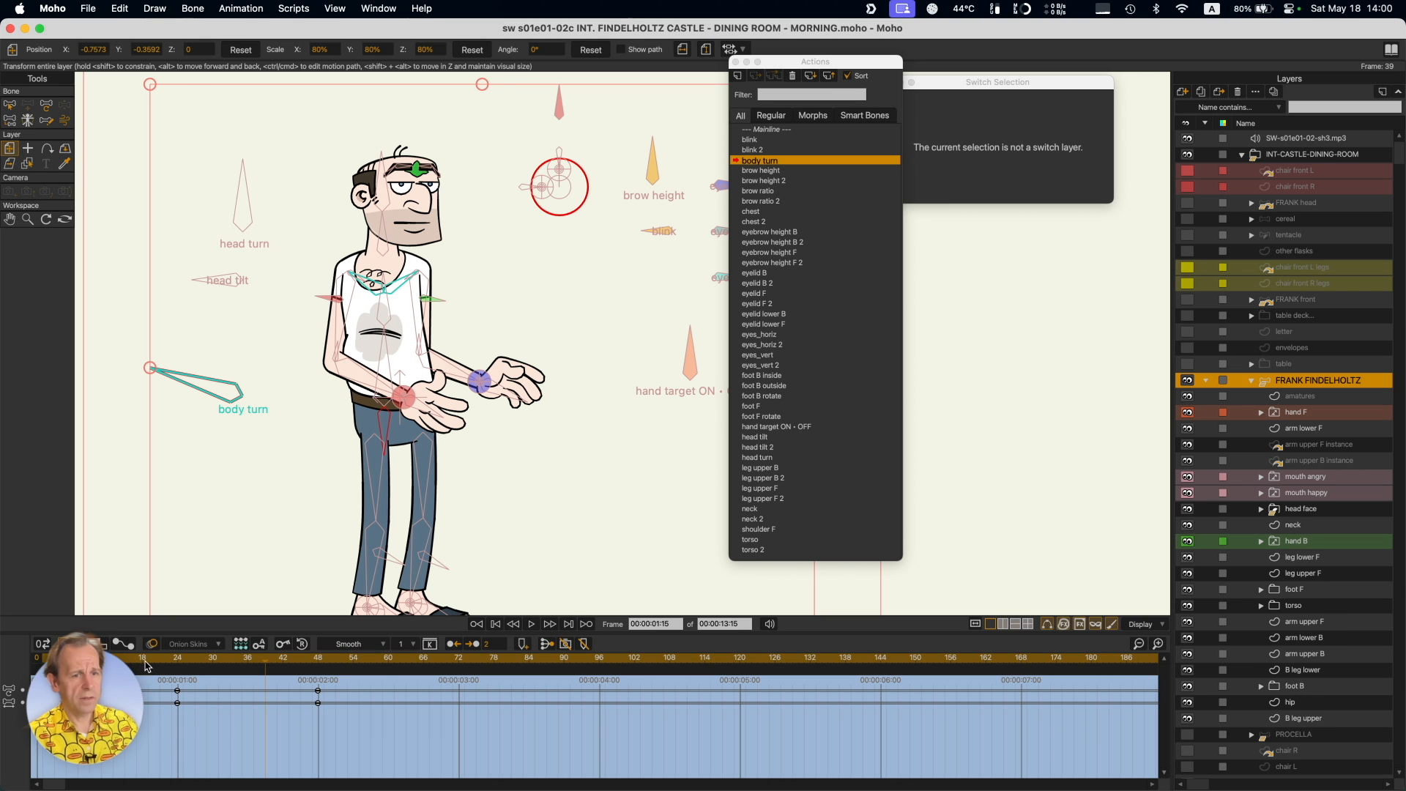
click(113, 658)
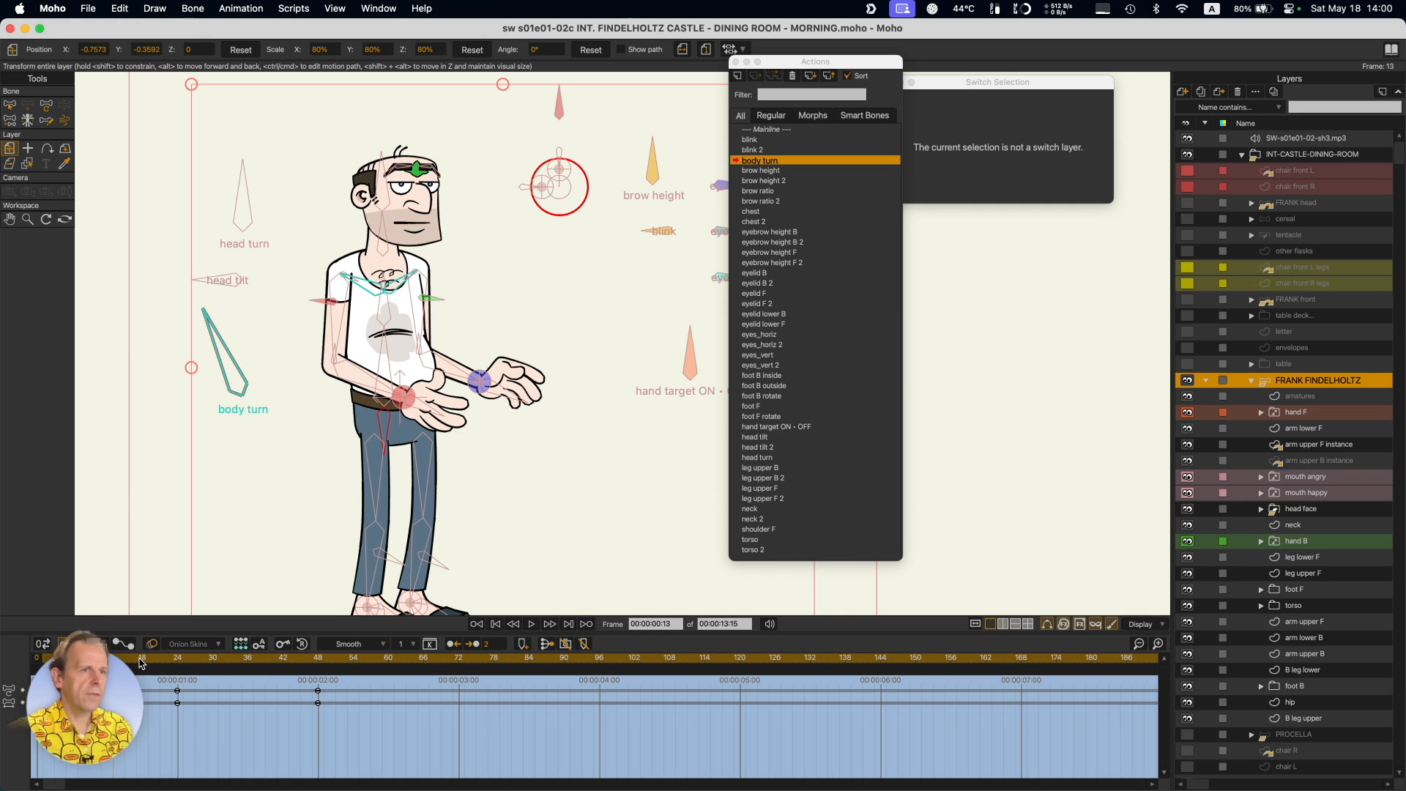
click(173, 664)
drag(173, 666, 103, 671)
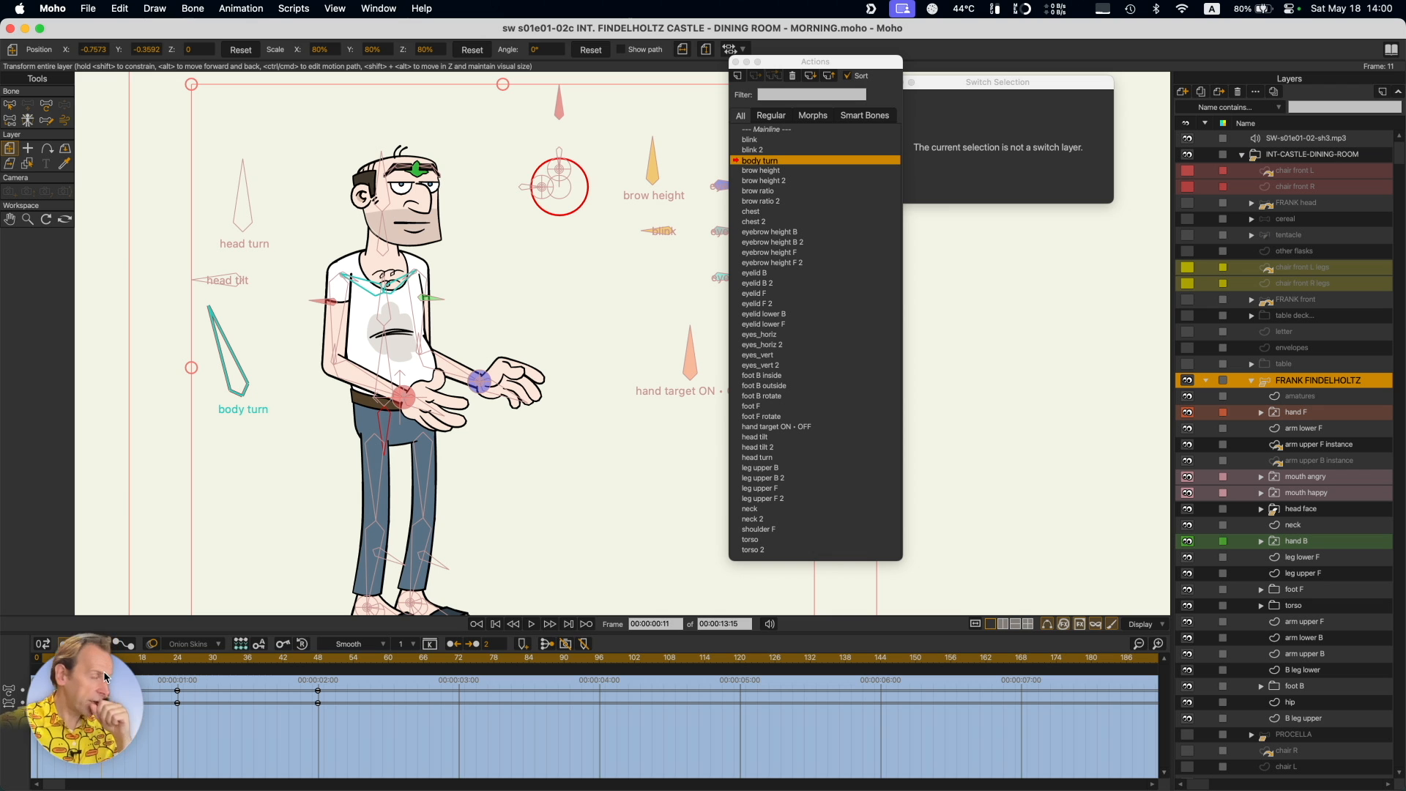
click(104, 671)
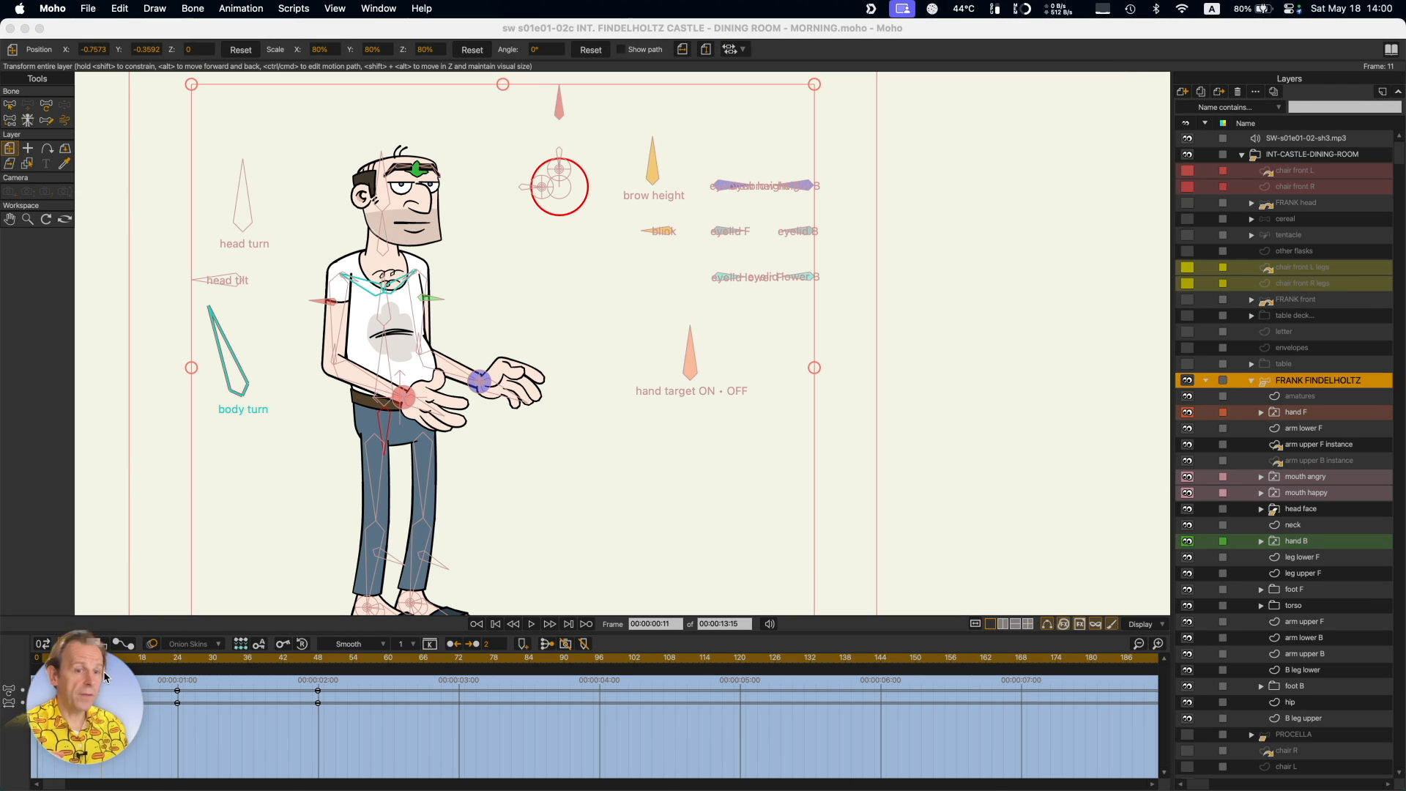
click(132, 665)
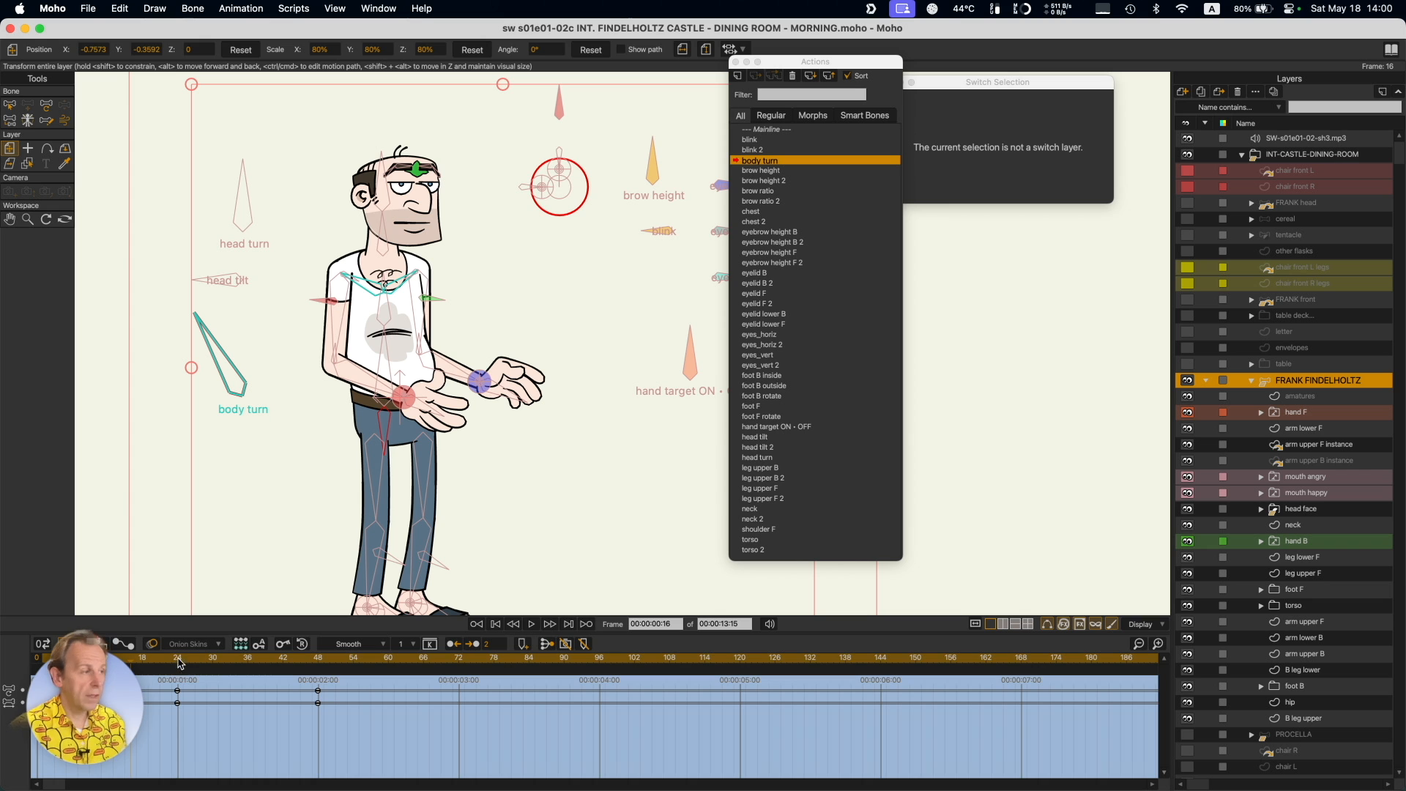
Select the arm upper B instance layer and step around frames 16 and 17 to inspect its visibility.
click(1302, 463)
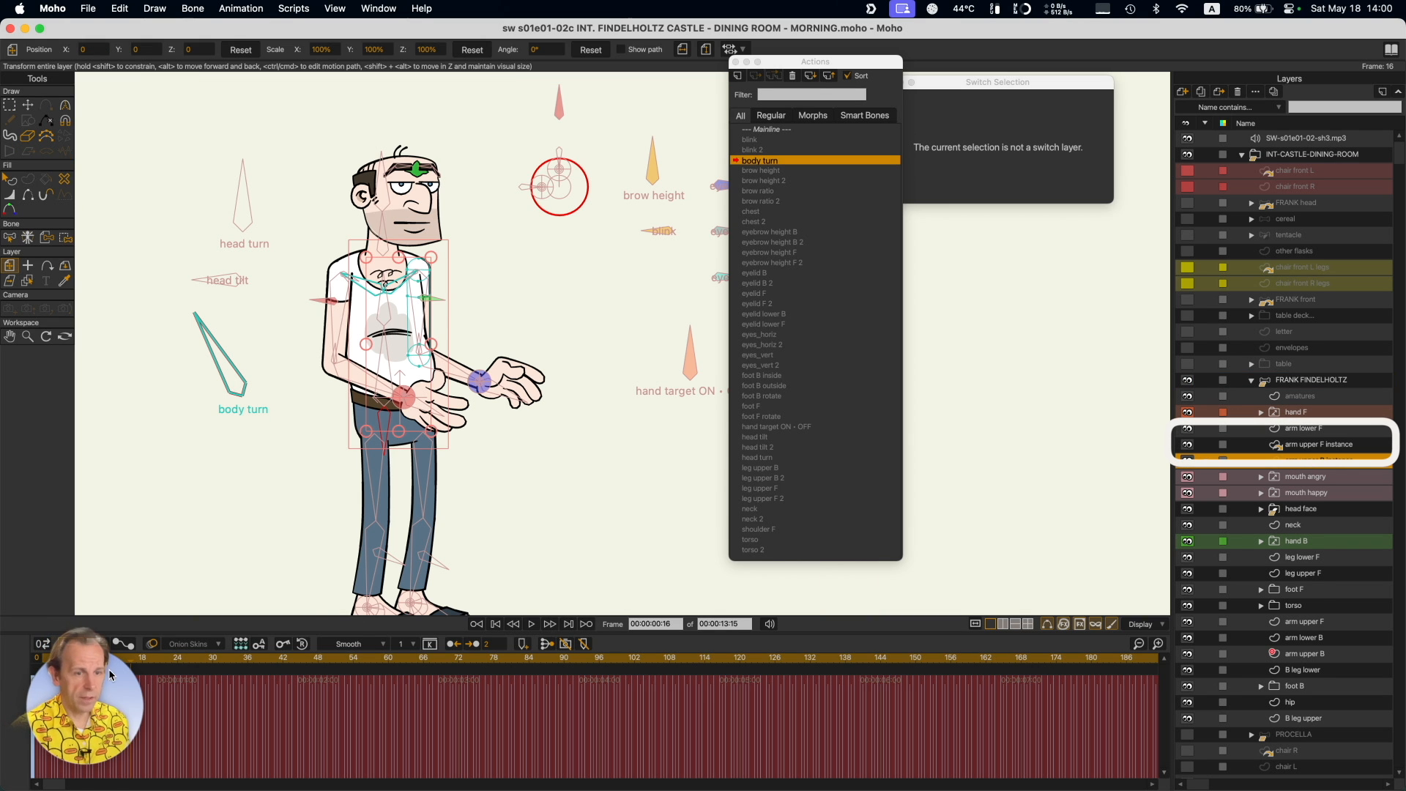
key(super+Right)
key(super+Right)
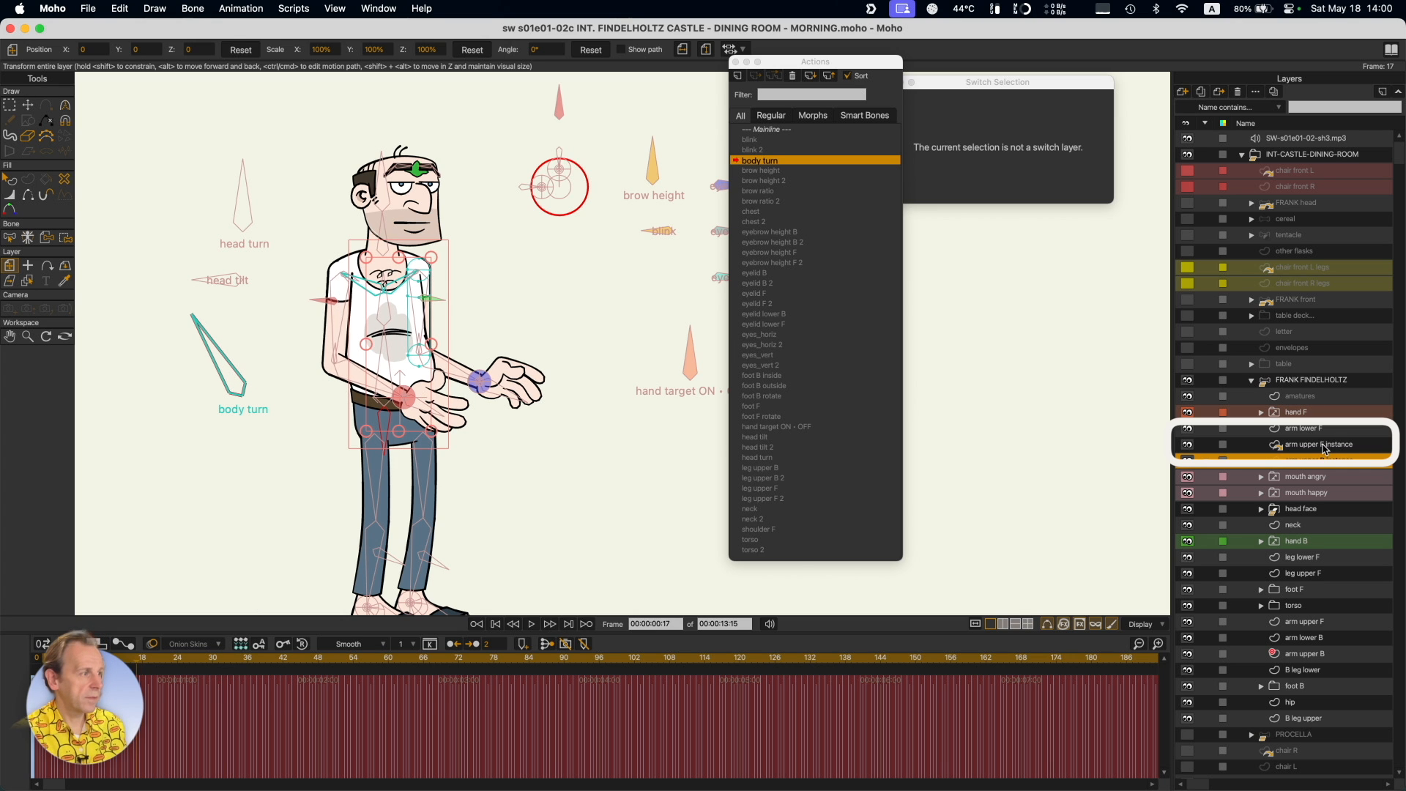
key(super+Left)
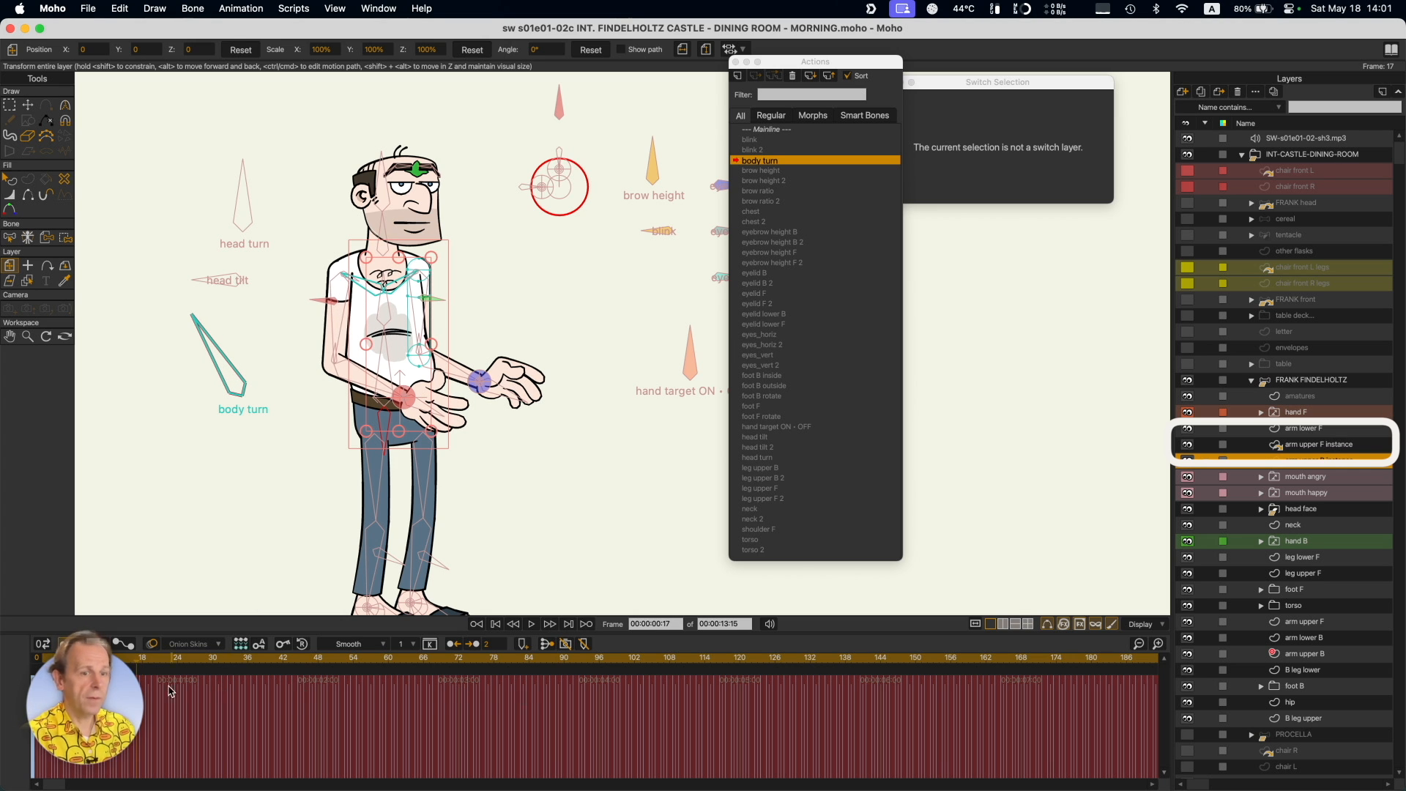
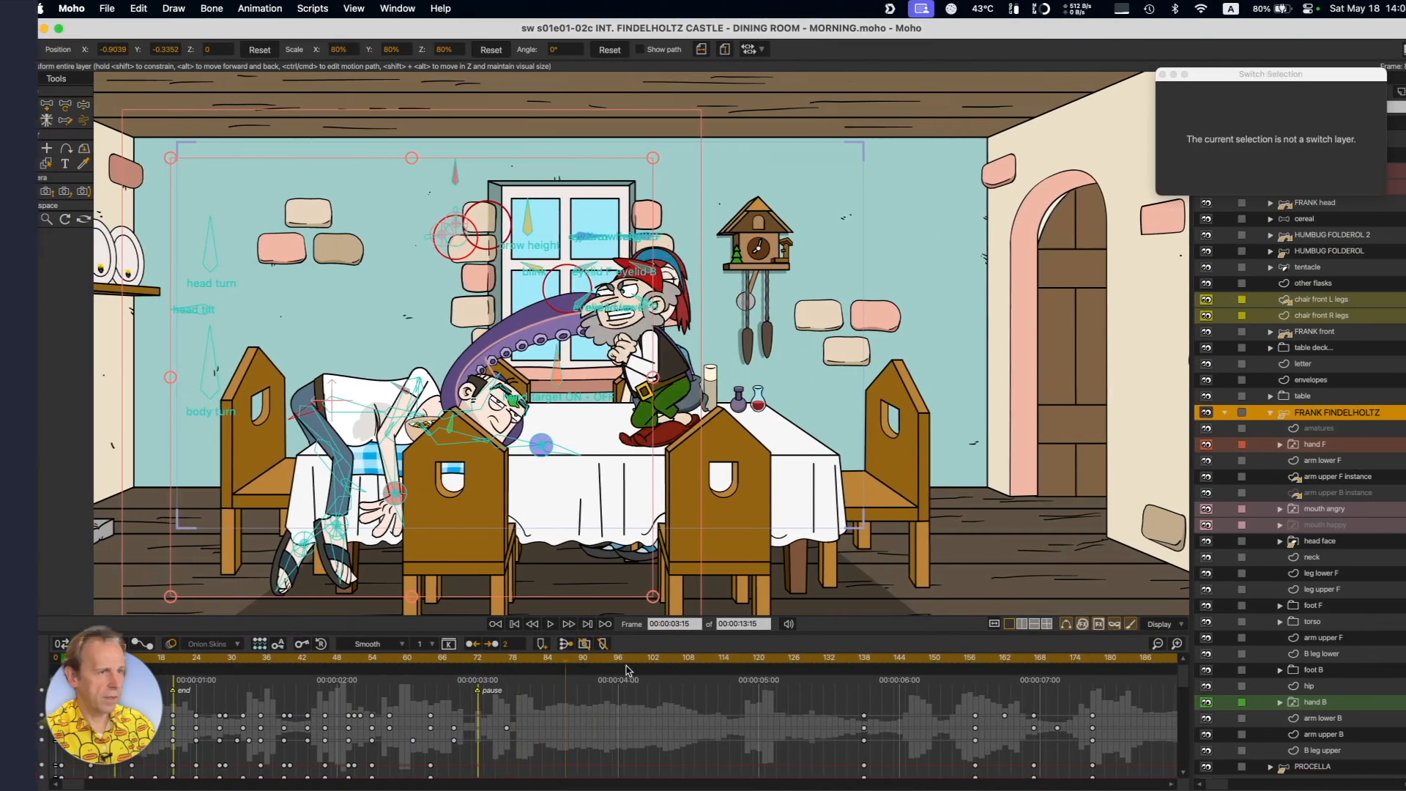
Close the Switch Selection window and select the tentacle layer at frame 90.
drag(623, 657, 583, 654)
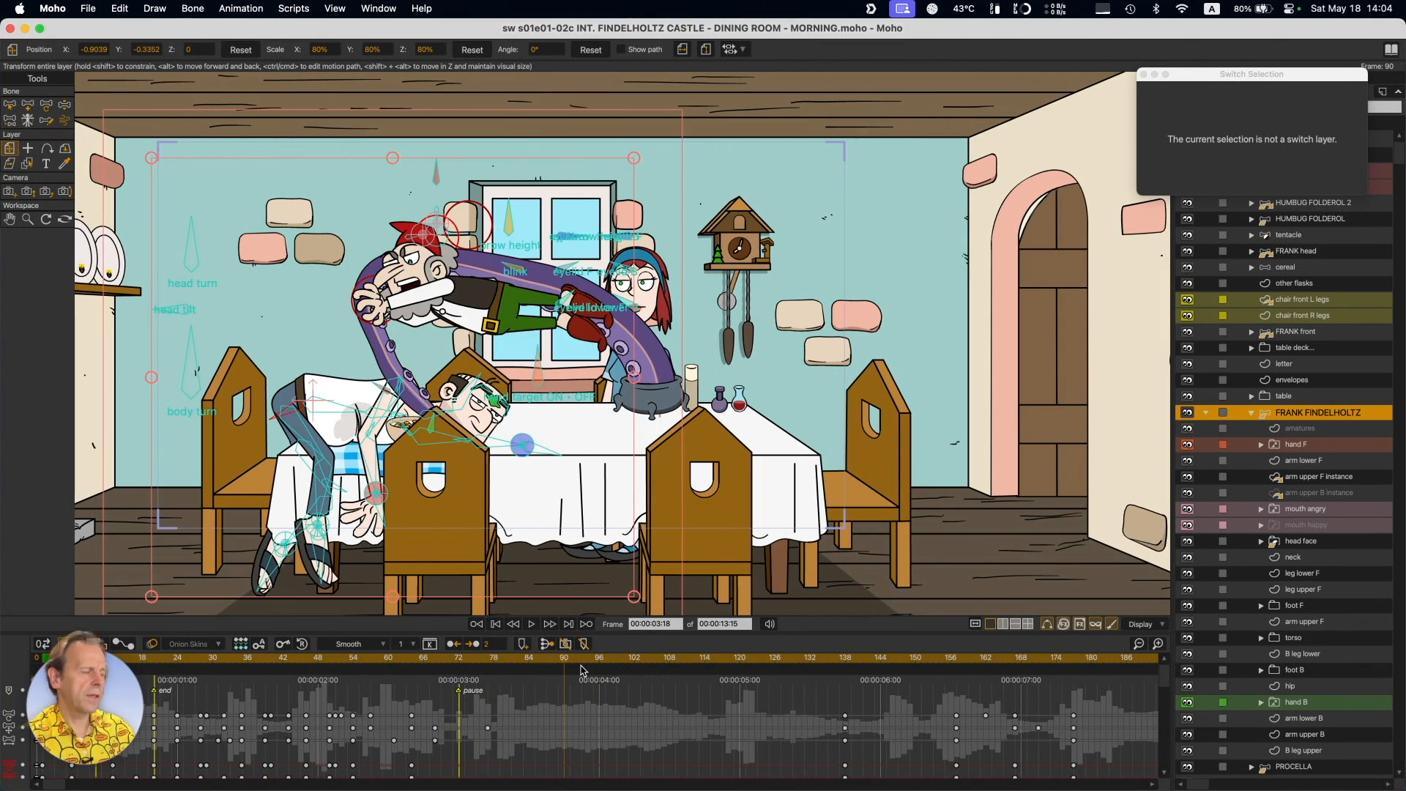
click(1144, 74)
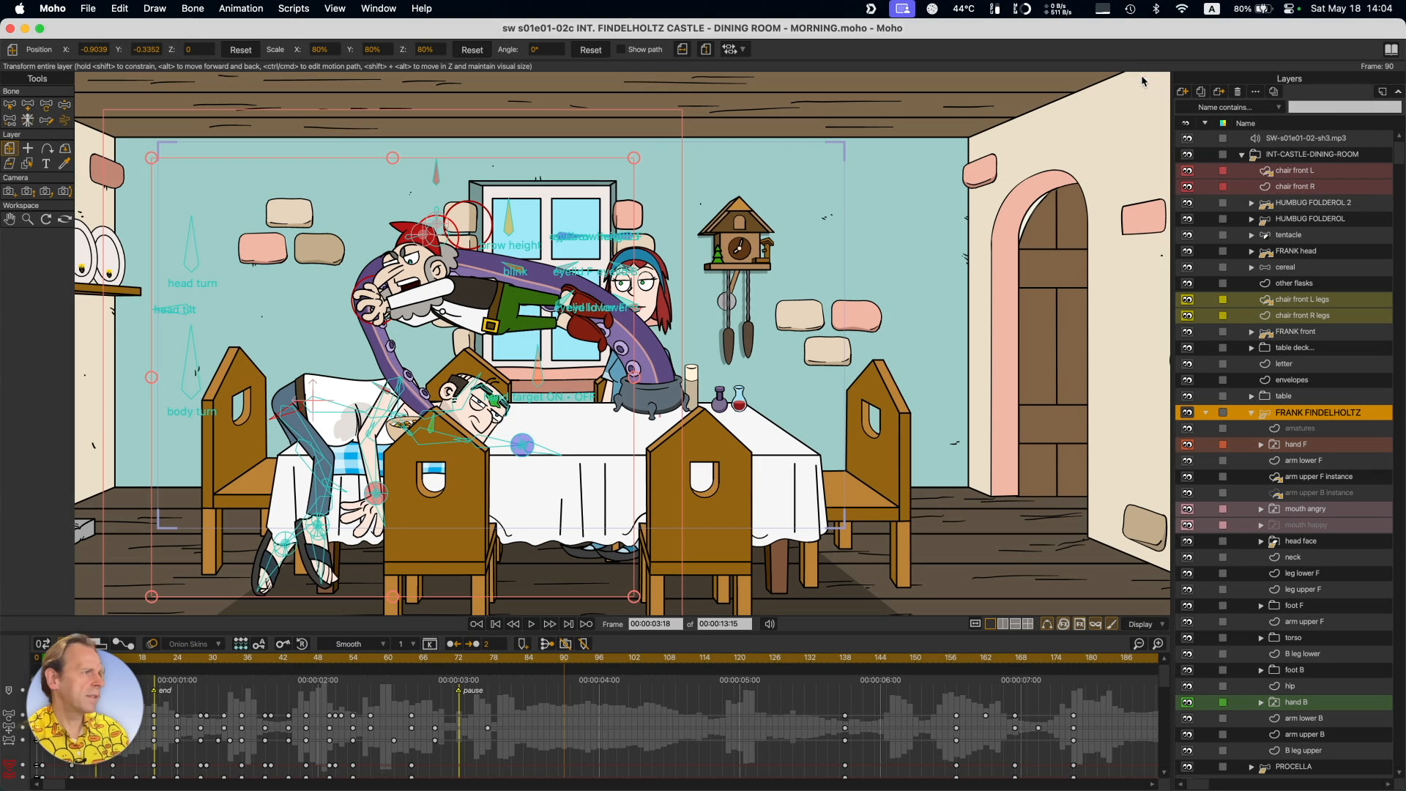
click(1220, 235)
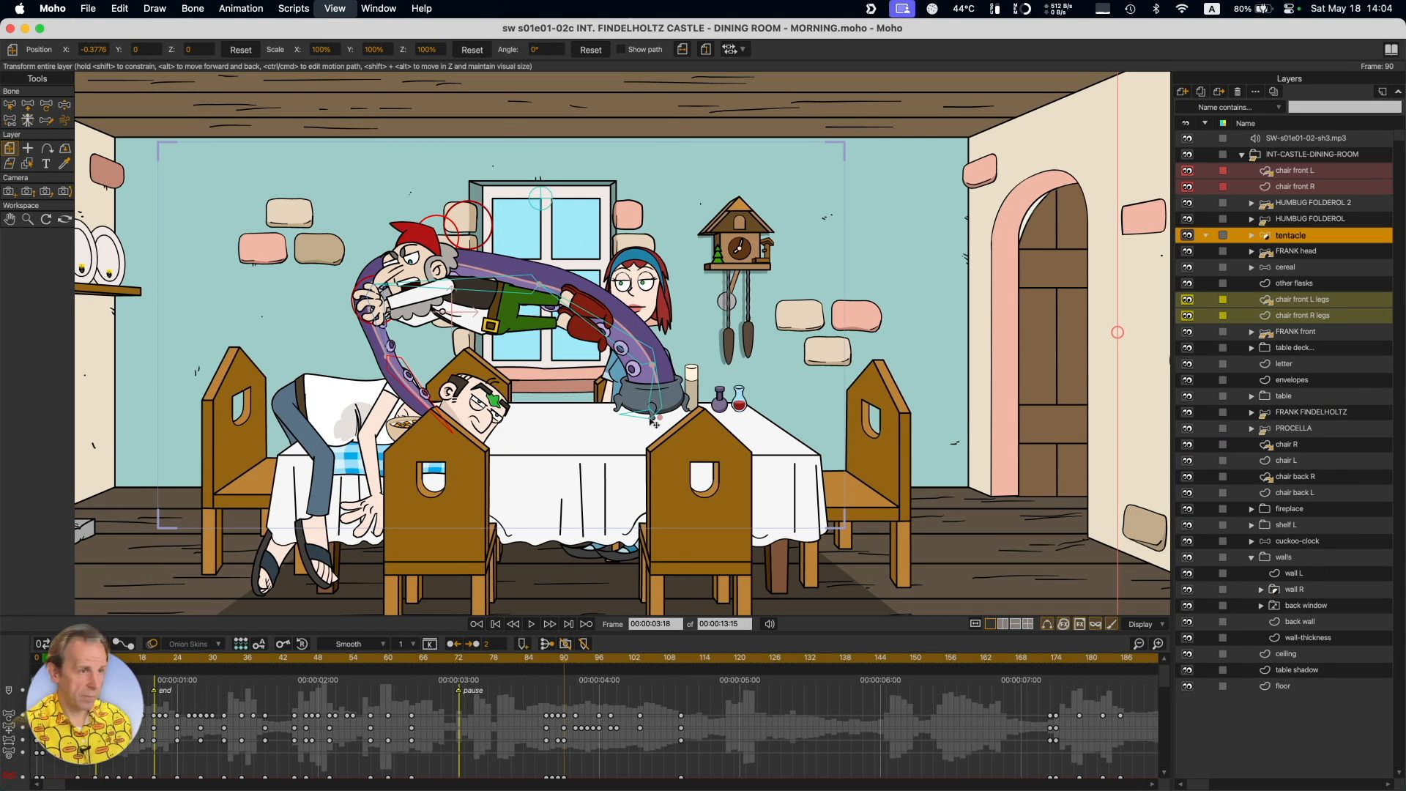
Go to frame 1 and inspect the tentacle's bones up close with the Transform Layer tool active.
key(shift+super+Left)
scroll(507, 368, up, 4)
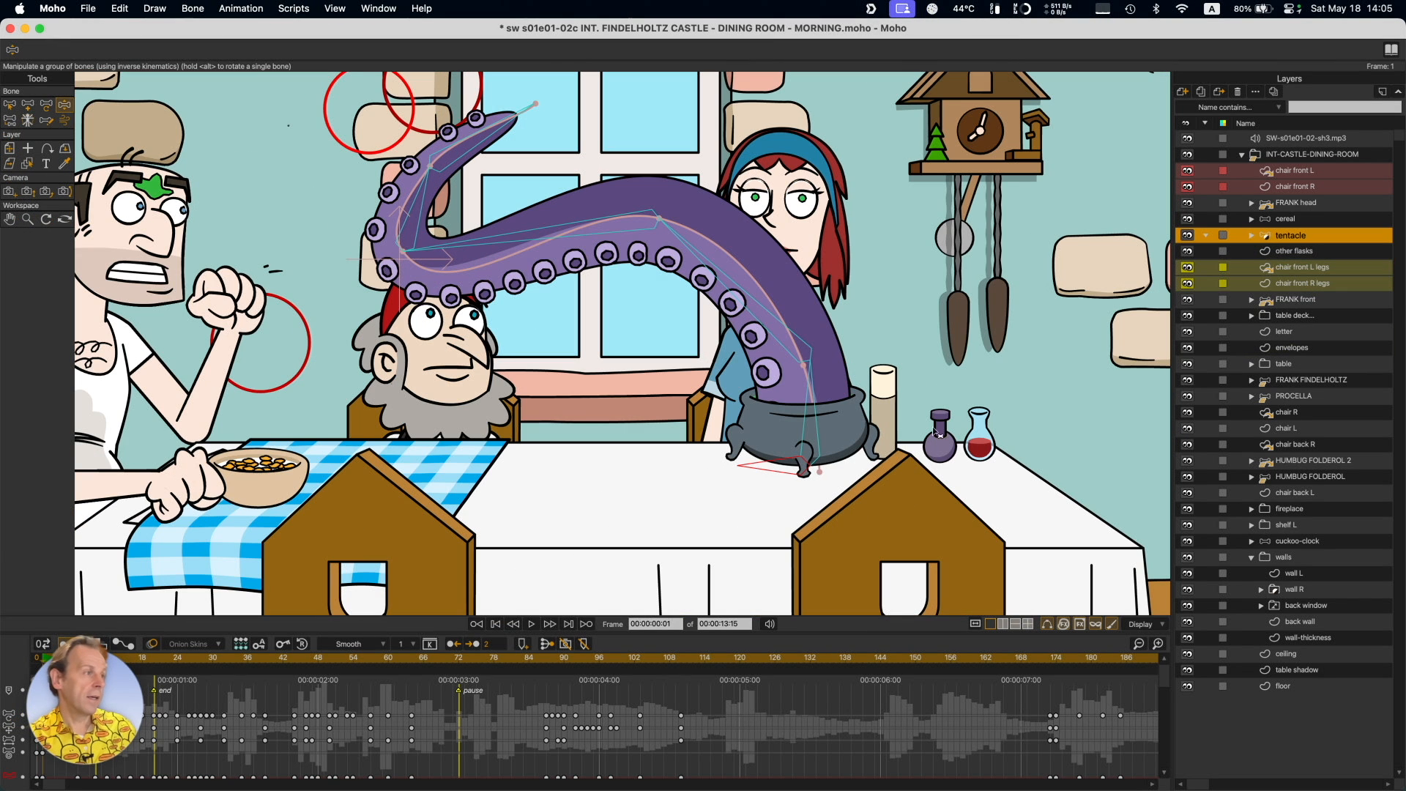
click(10, 148)
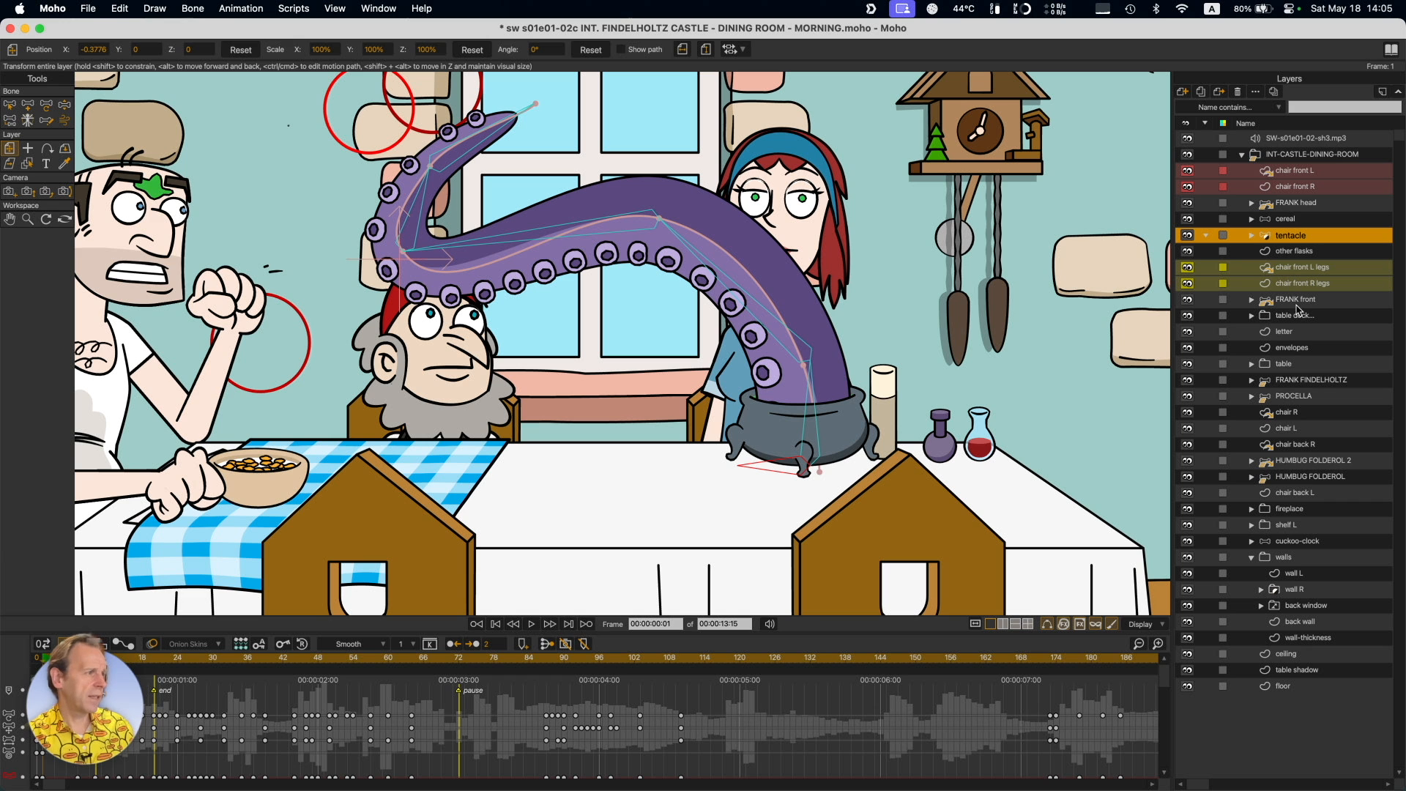
key(super+r)
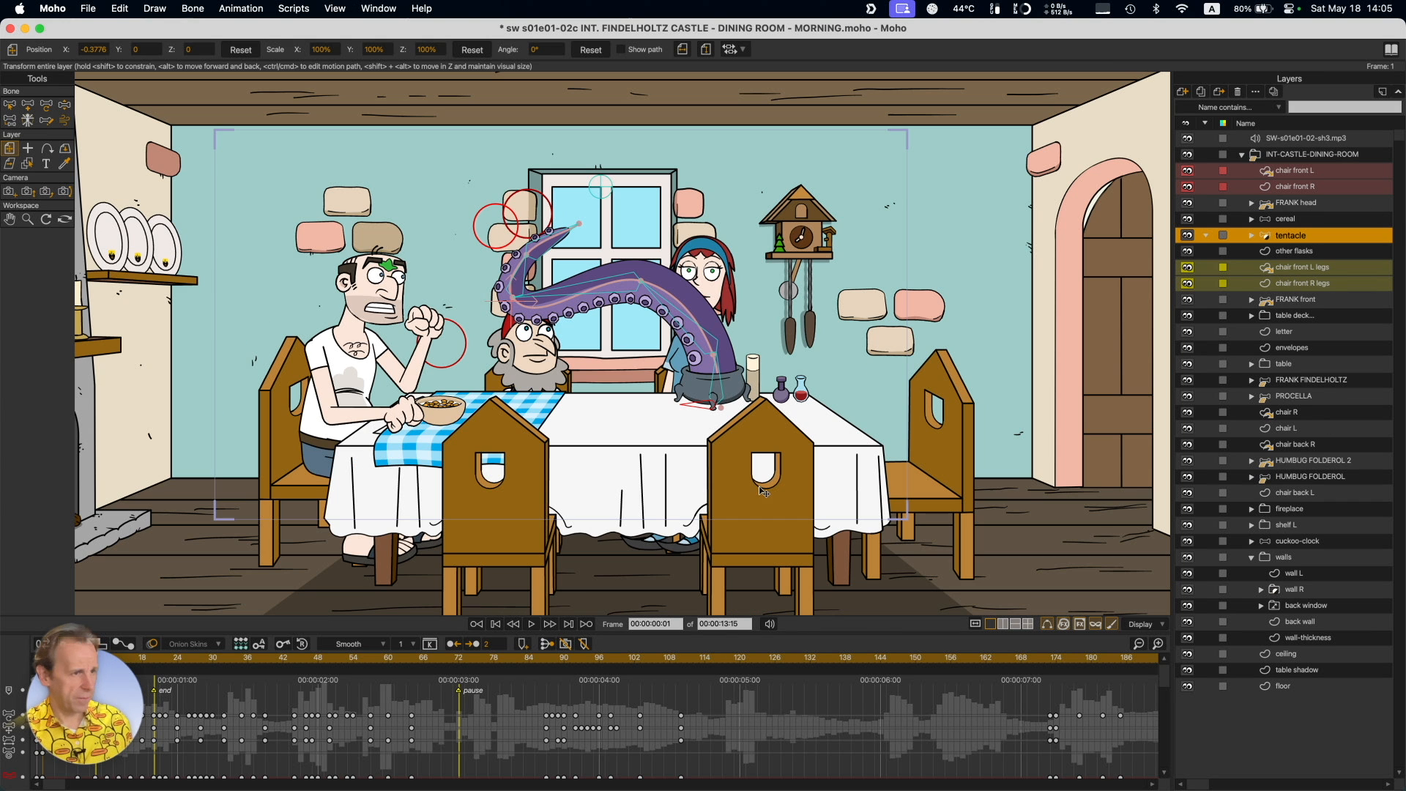
Scrub the dining room scene to frame 95 to examine the tentacle's pose with the cauldron in the air.
scroll(642, 687, right, 5)
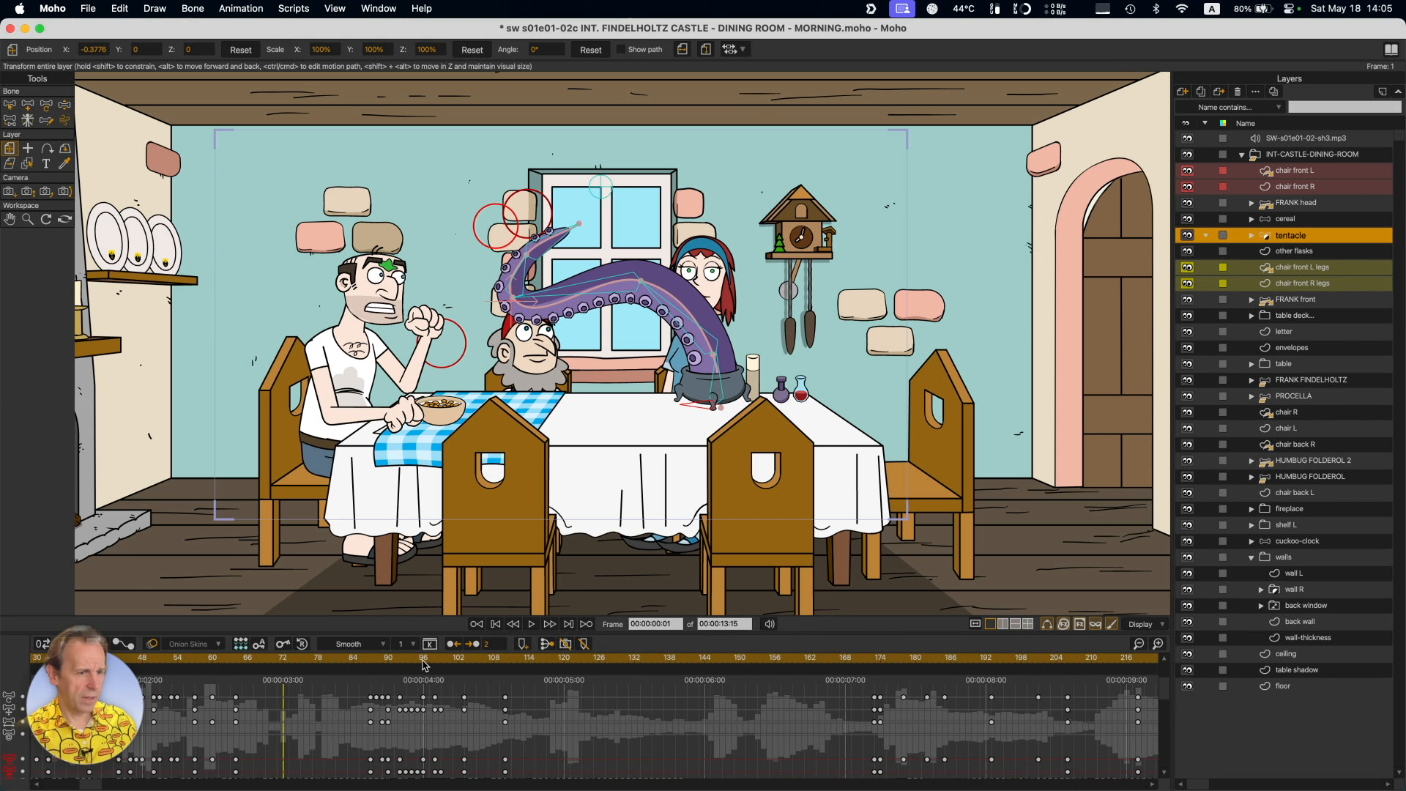
click(389, 657)
drag(389, 657, 419, 651)
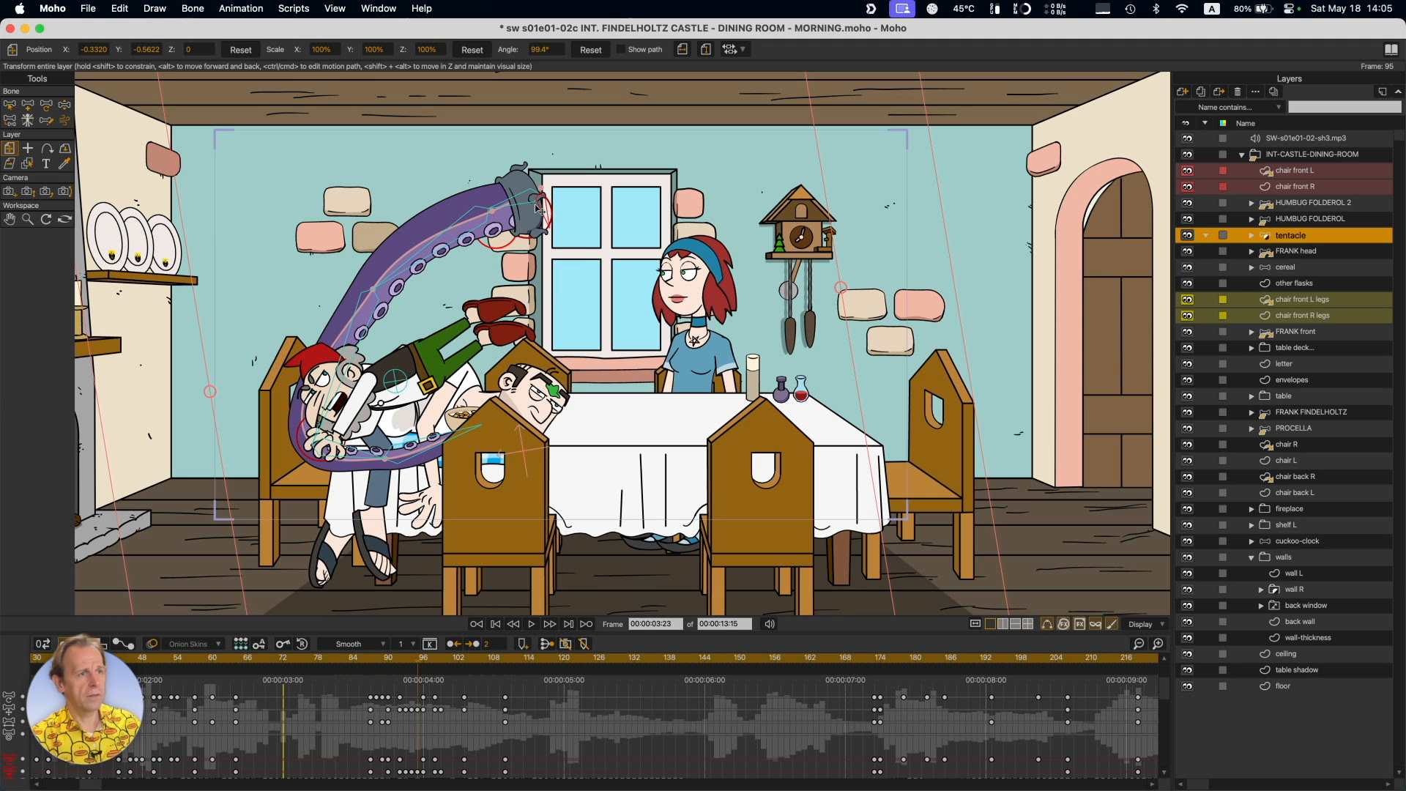
Try to move the tentacle's cauldron end with the Manipulate Bones tool at frame 95.
key(z)
drag(548, 209, 546, 261)
key(super+z)
key(super+z)
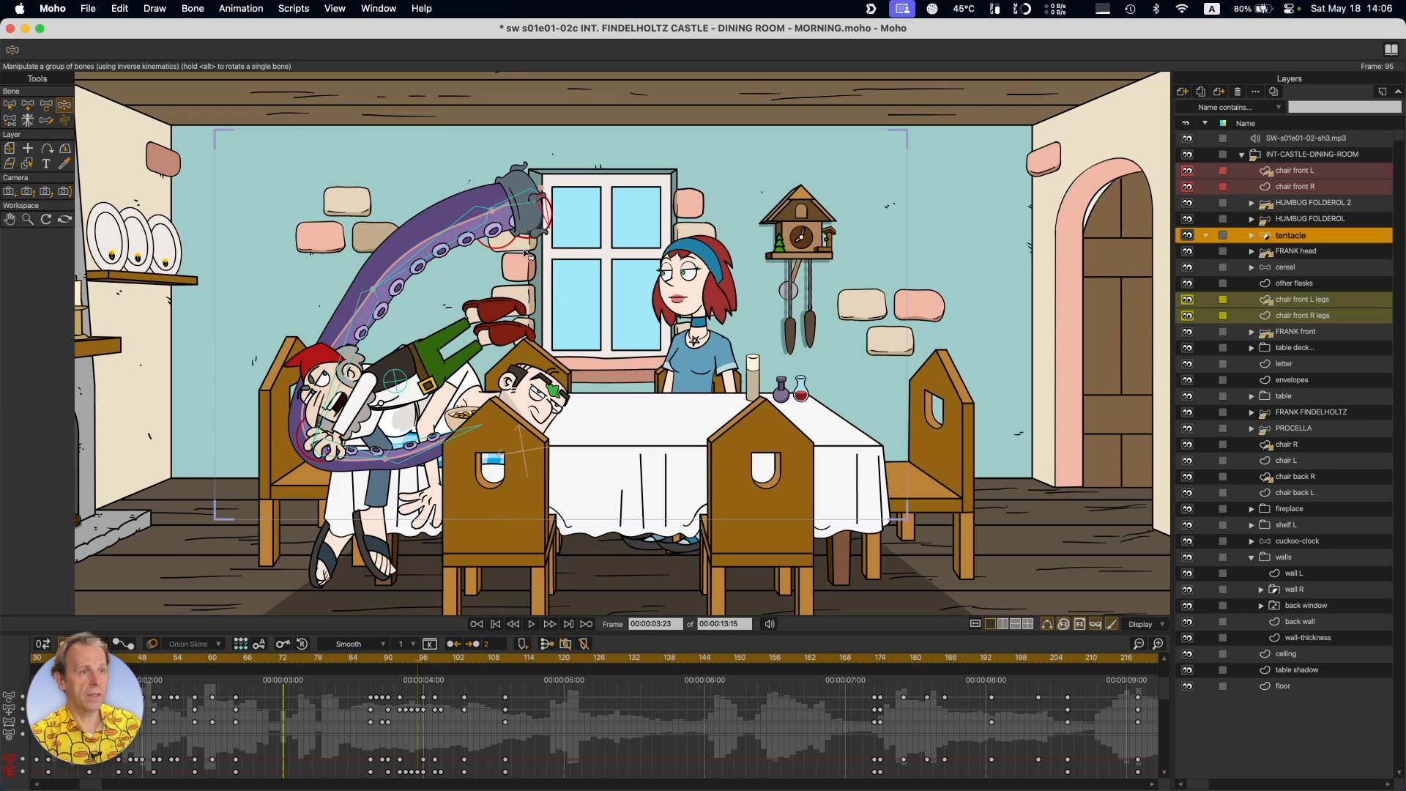
key(super+z)
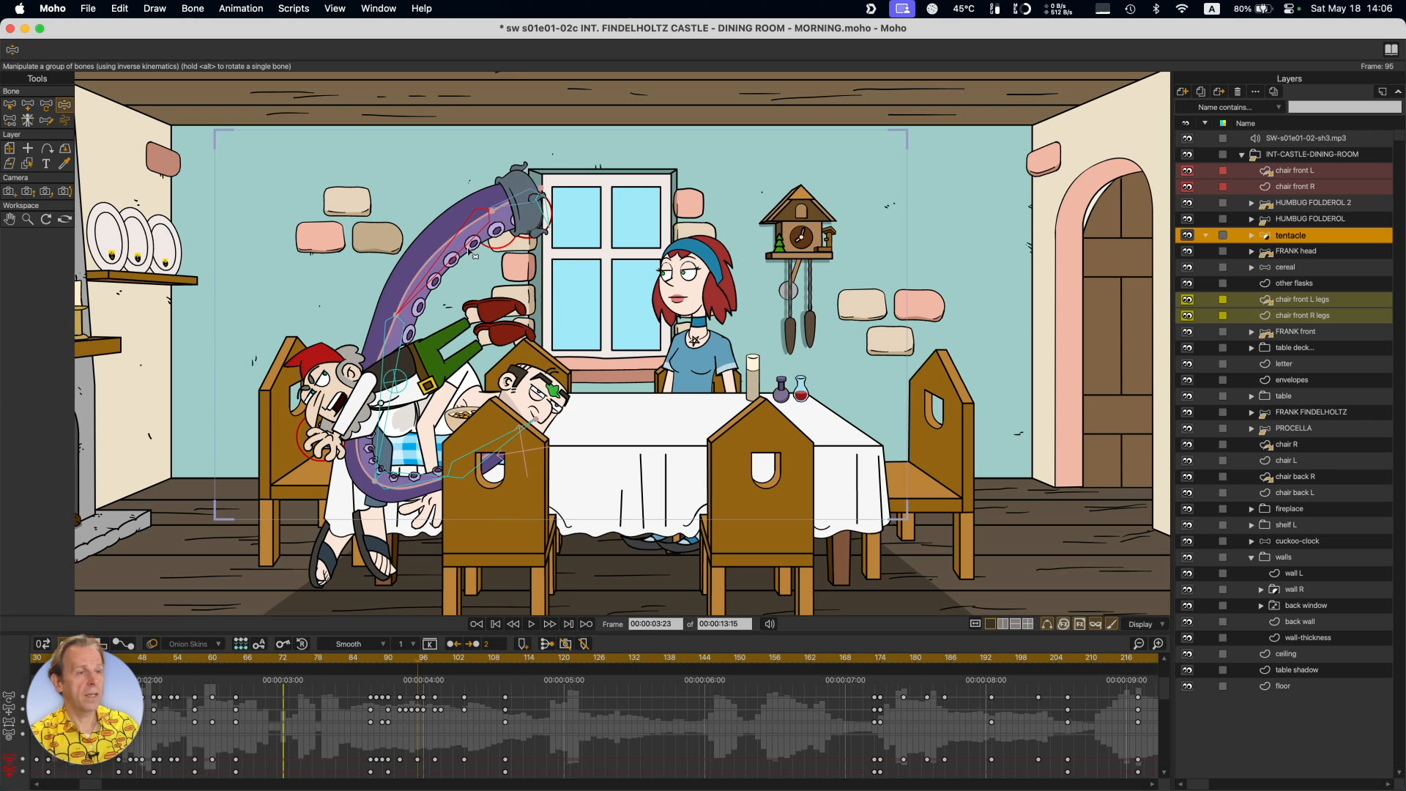
Repose the tentacle's bones at frame 95, bending its middle outward and moving the cauldron end in front of the window.
drag(472, 252, 209, 333)
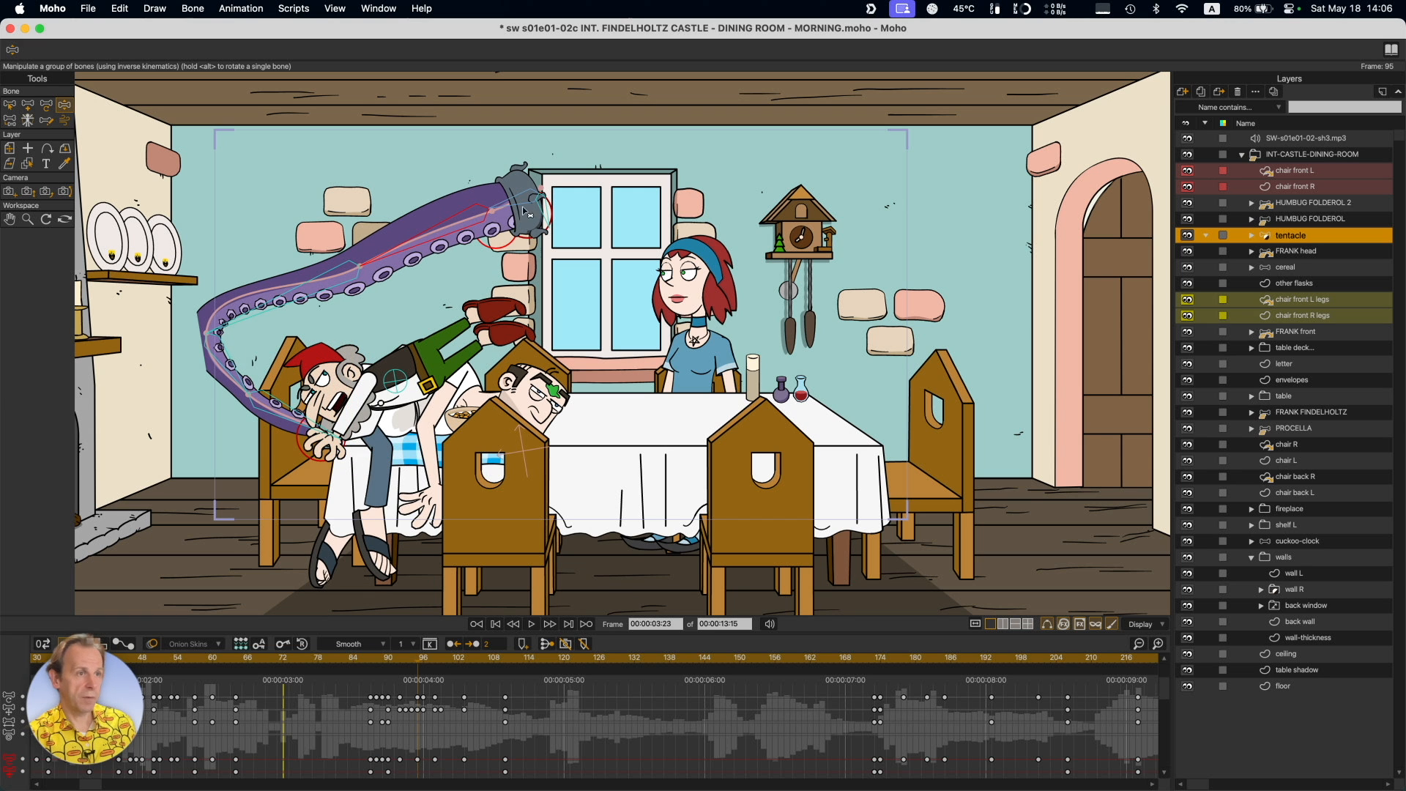
drag(524, 211, 610, 259)
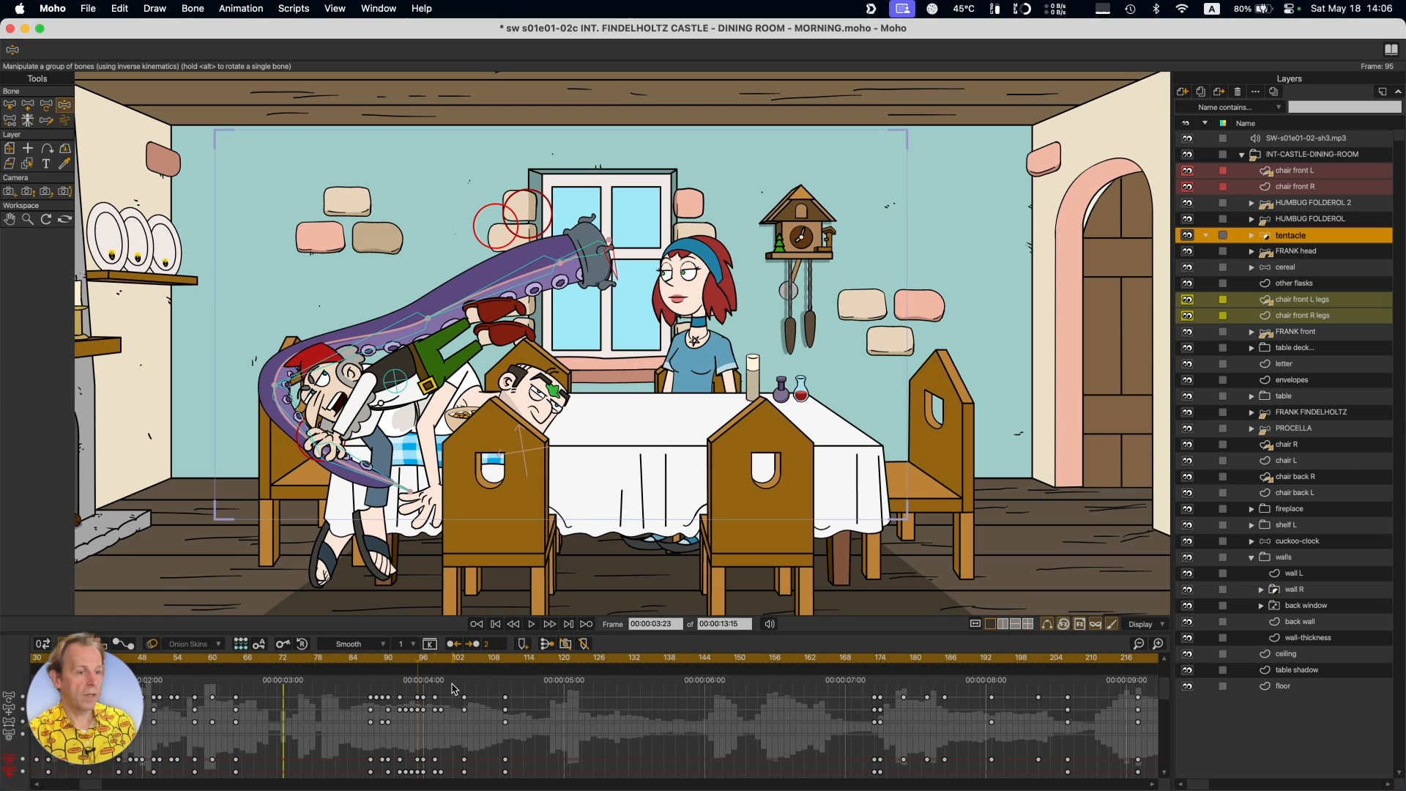
Scrub to frame 94 and undo the last two pose changes made to the tentacle's bones.
drag(415, 663, 413, 664)
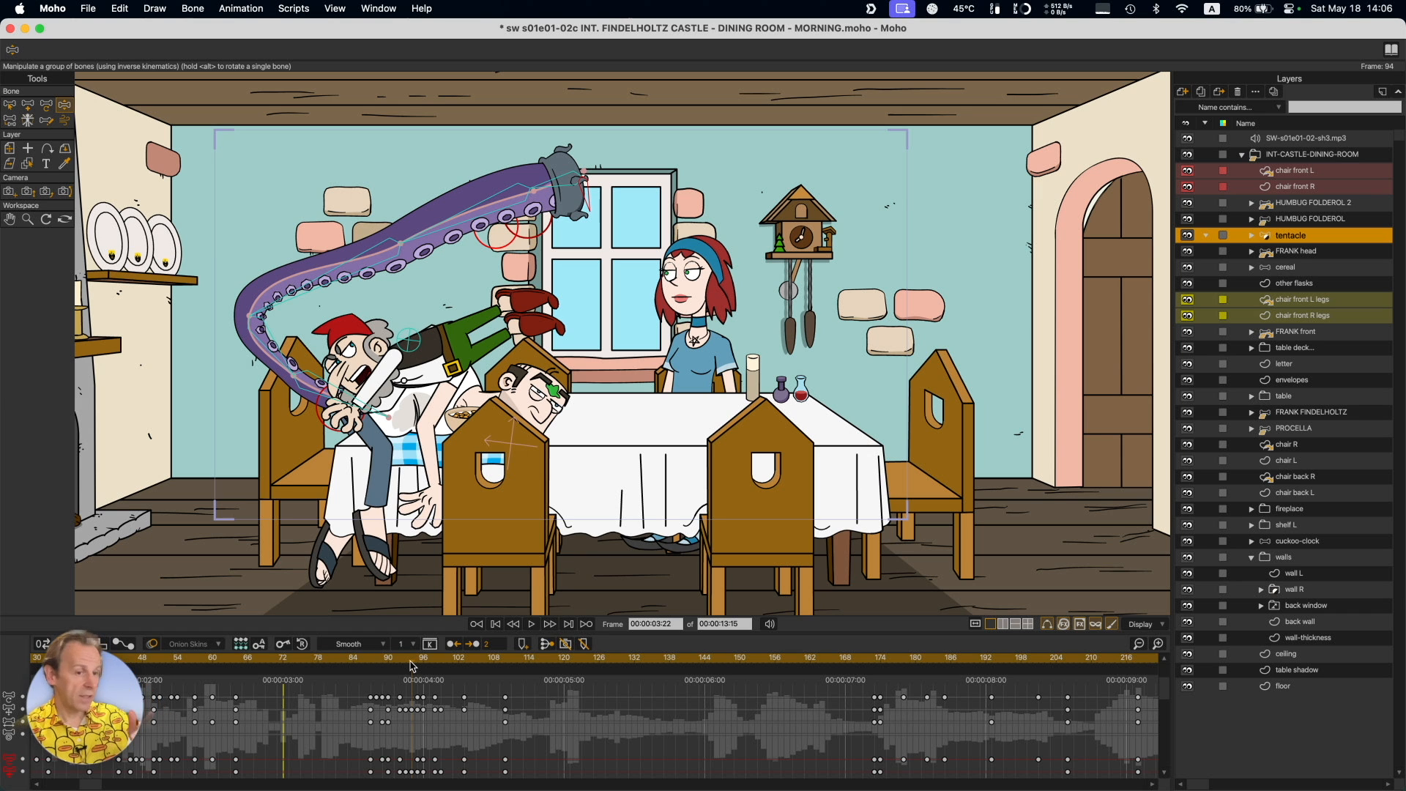
key(super+z)
key(super+z)
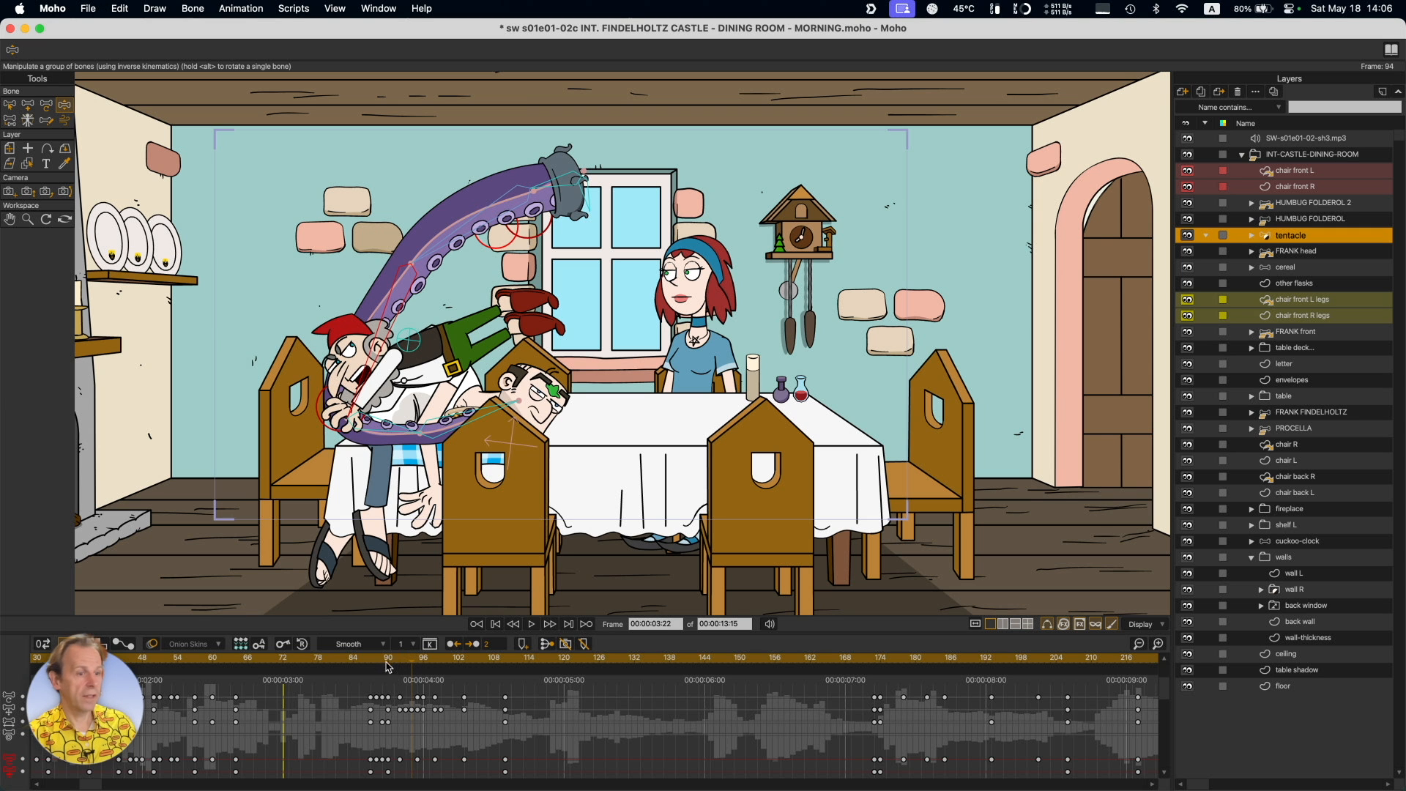
Scrub through the scene to frame 215 and select the HUMBUG FOLDEROL layer of the upside-down character for a close view.
drag(382, 664, 500, 681)
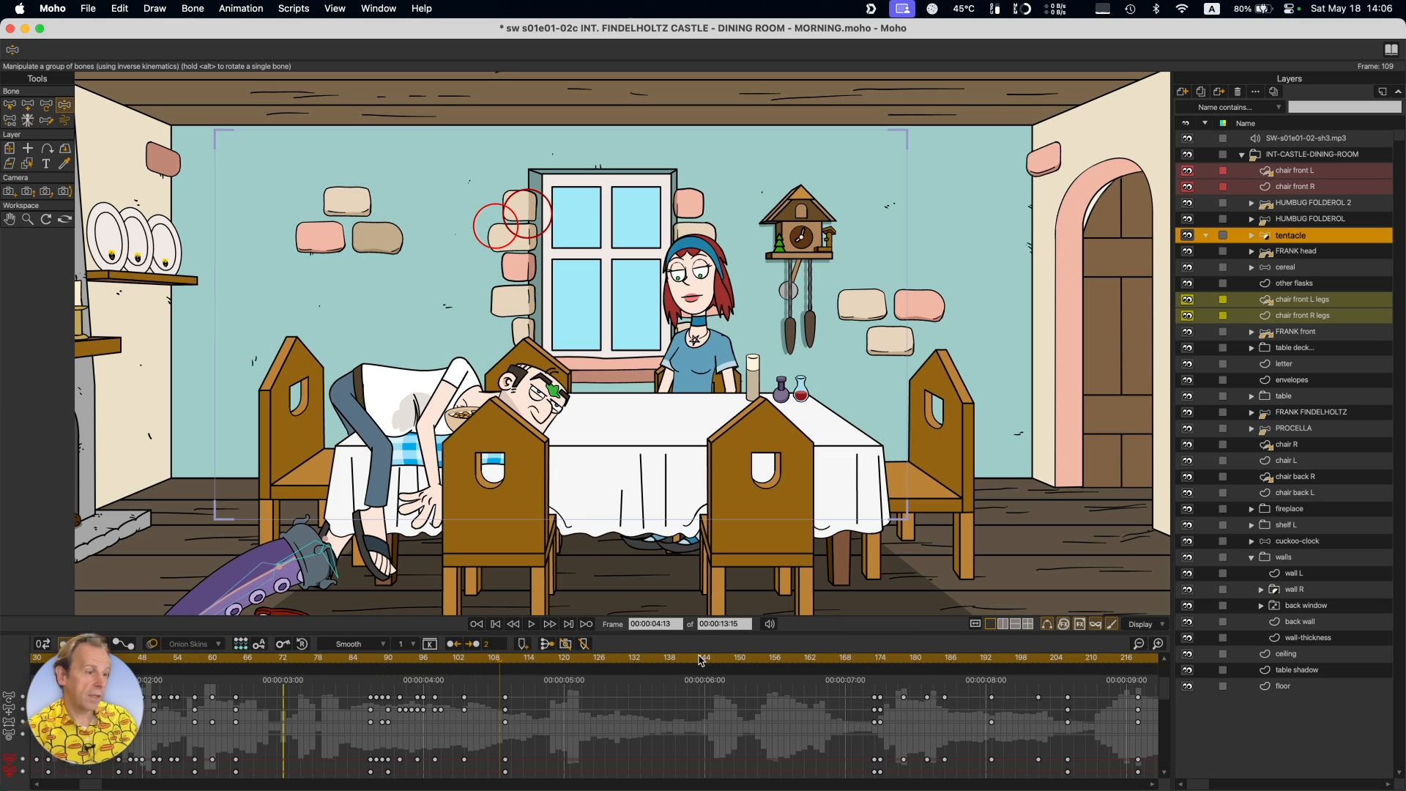
drag(697, 663, 1120, 686)
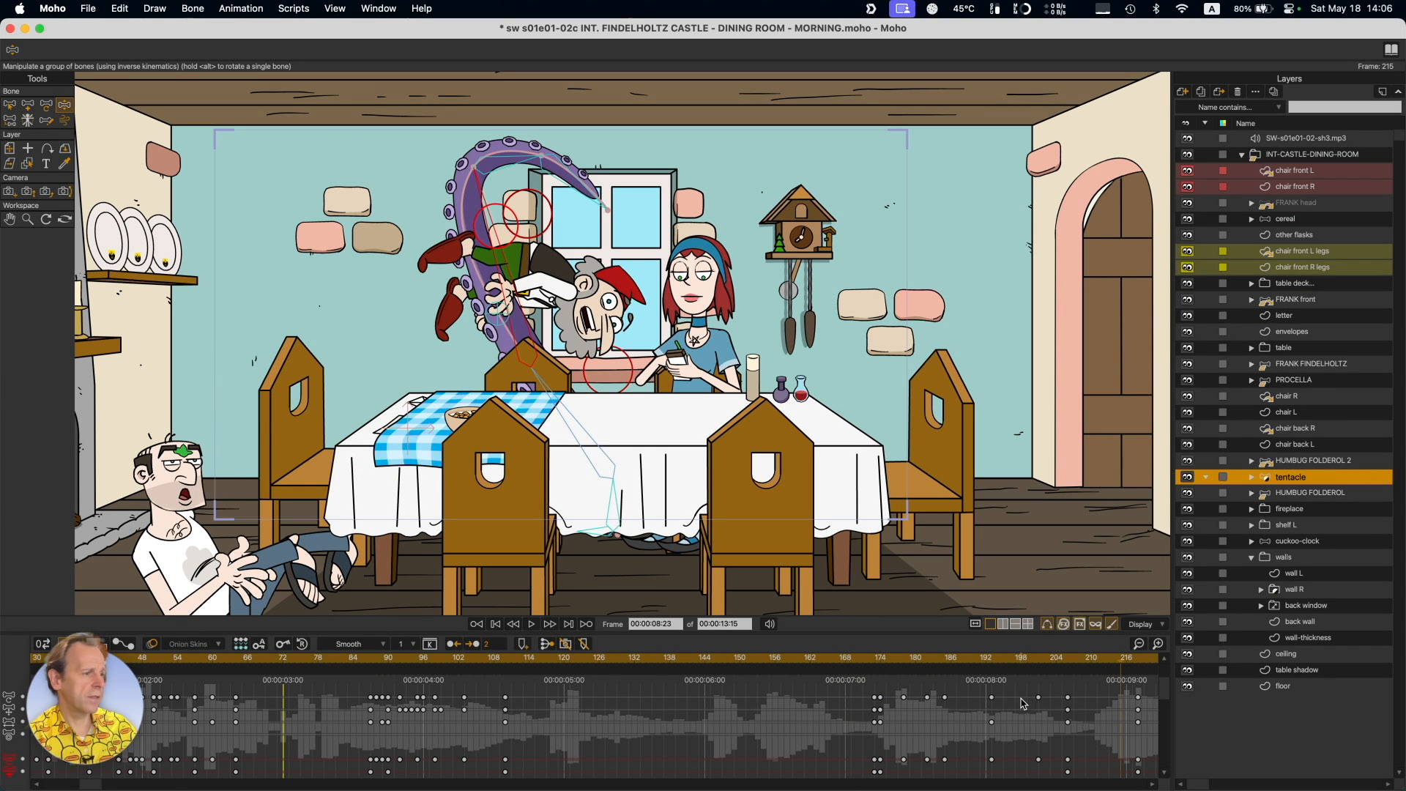
alt+super+click(615, 323)
scroll(502, 241, up, 3)
scroll(507, 282, up, 3)
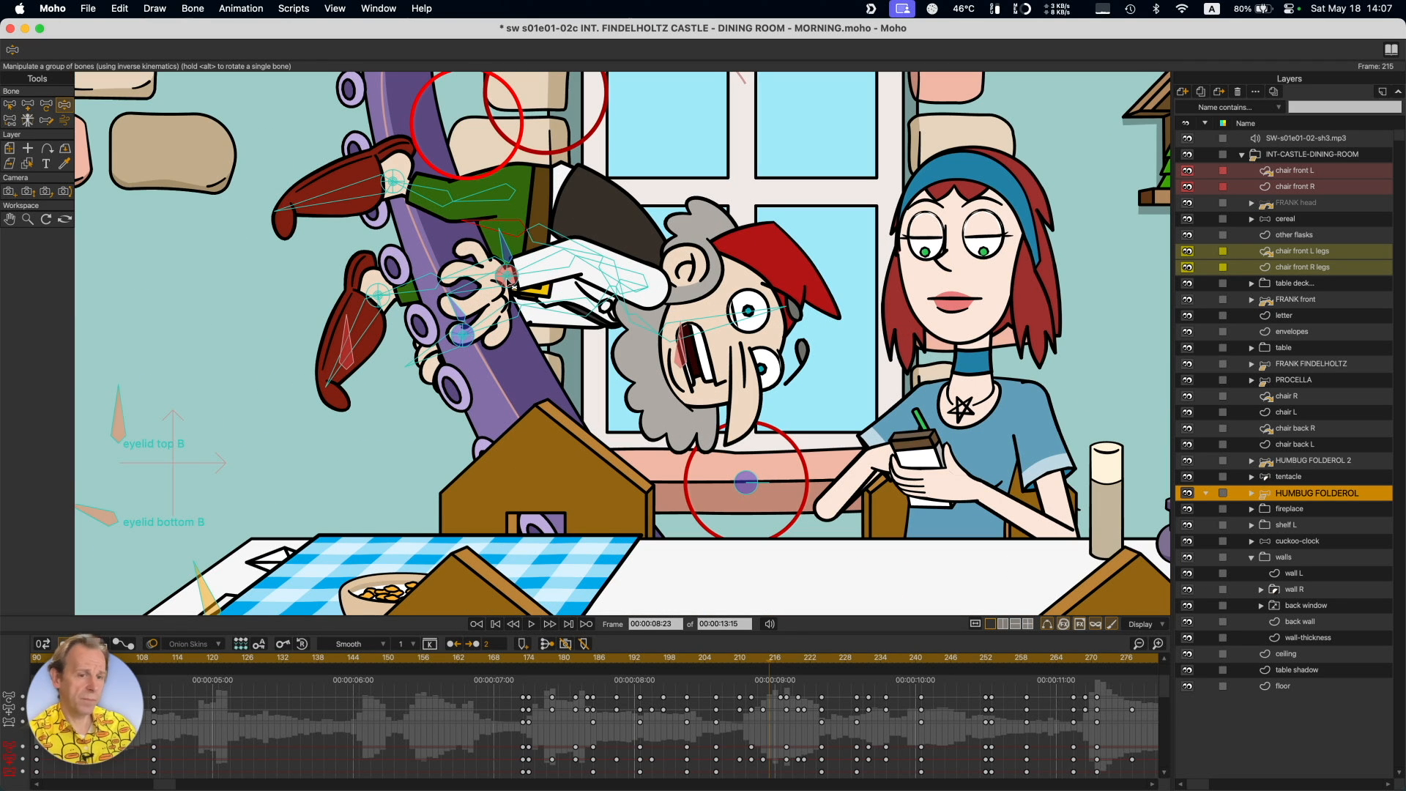
Try turning the upside-down character's hand targets off with the hand target ON - OFF smart bone at frame 215, and undo it.
scroll(350, 401, down, 5)
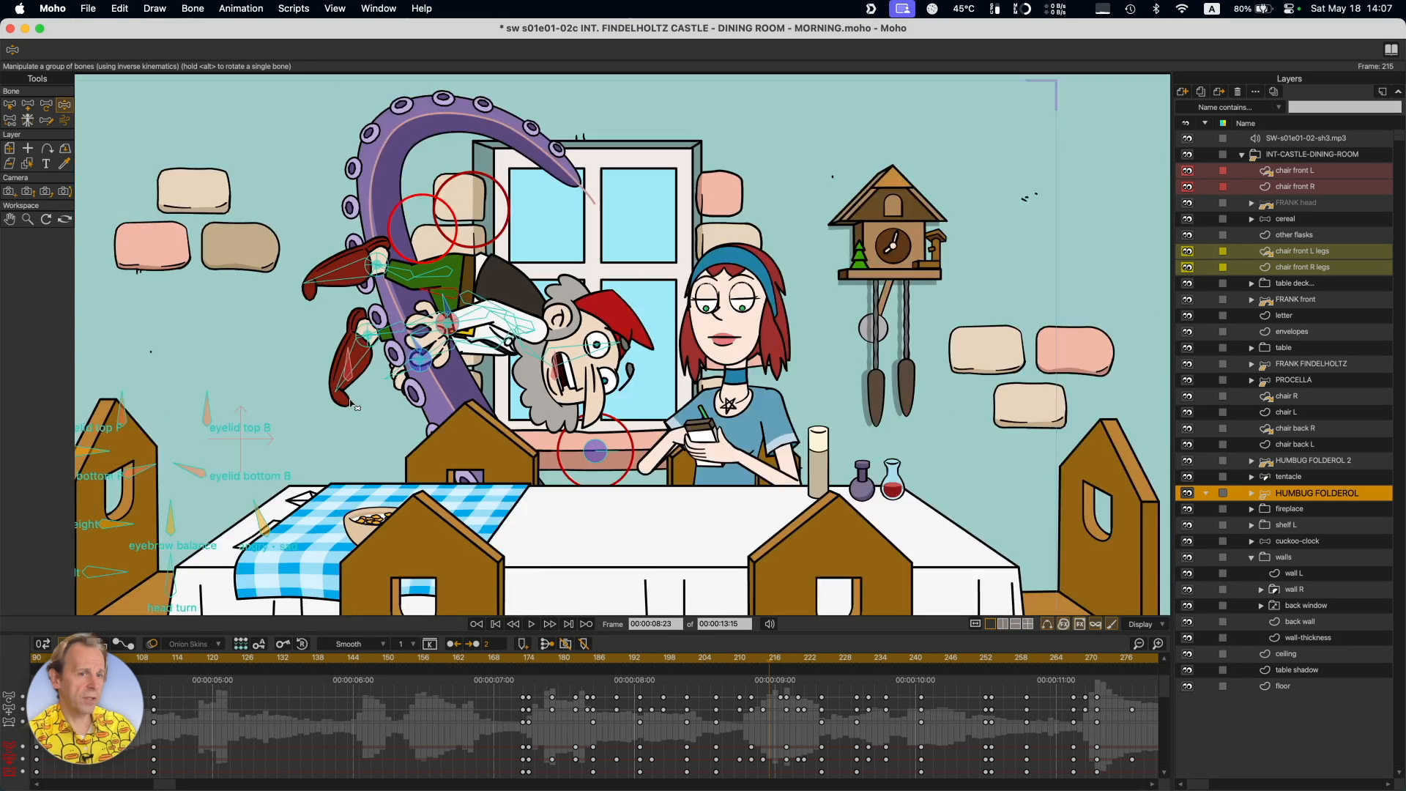
scroll(396, 401, down, 2)
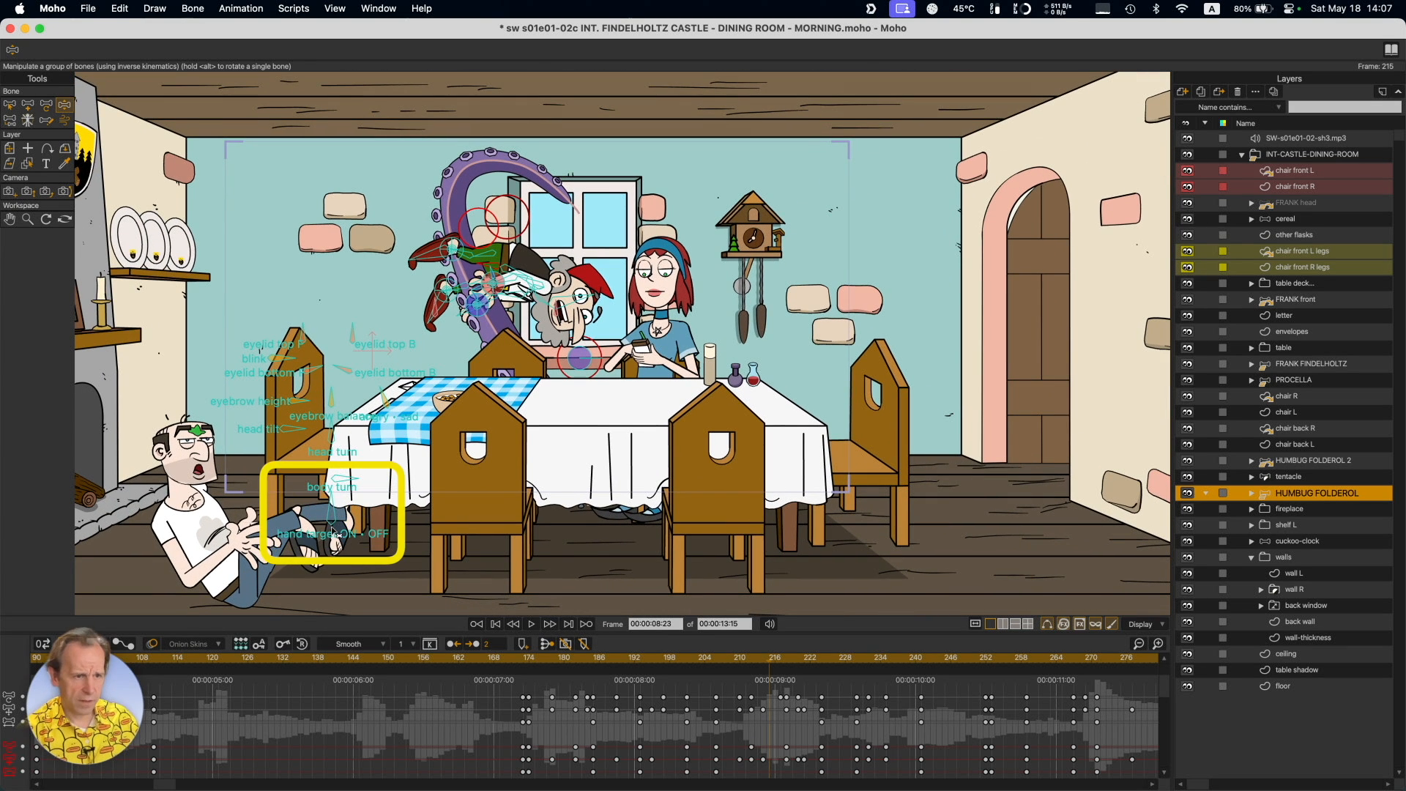
drag(336, 517, 365, 592)
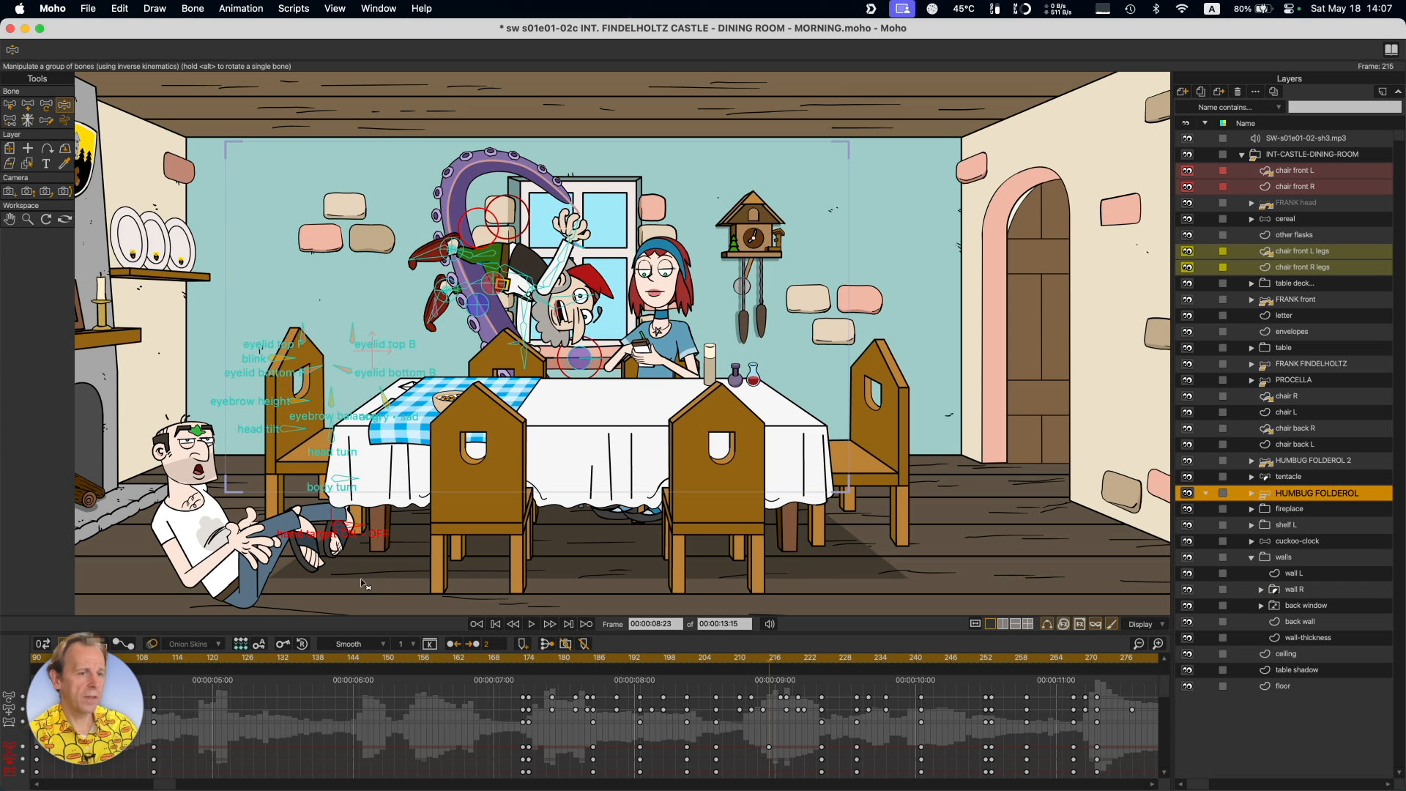
key(super+z)
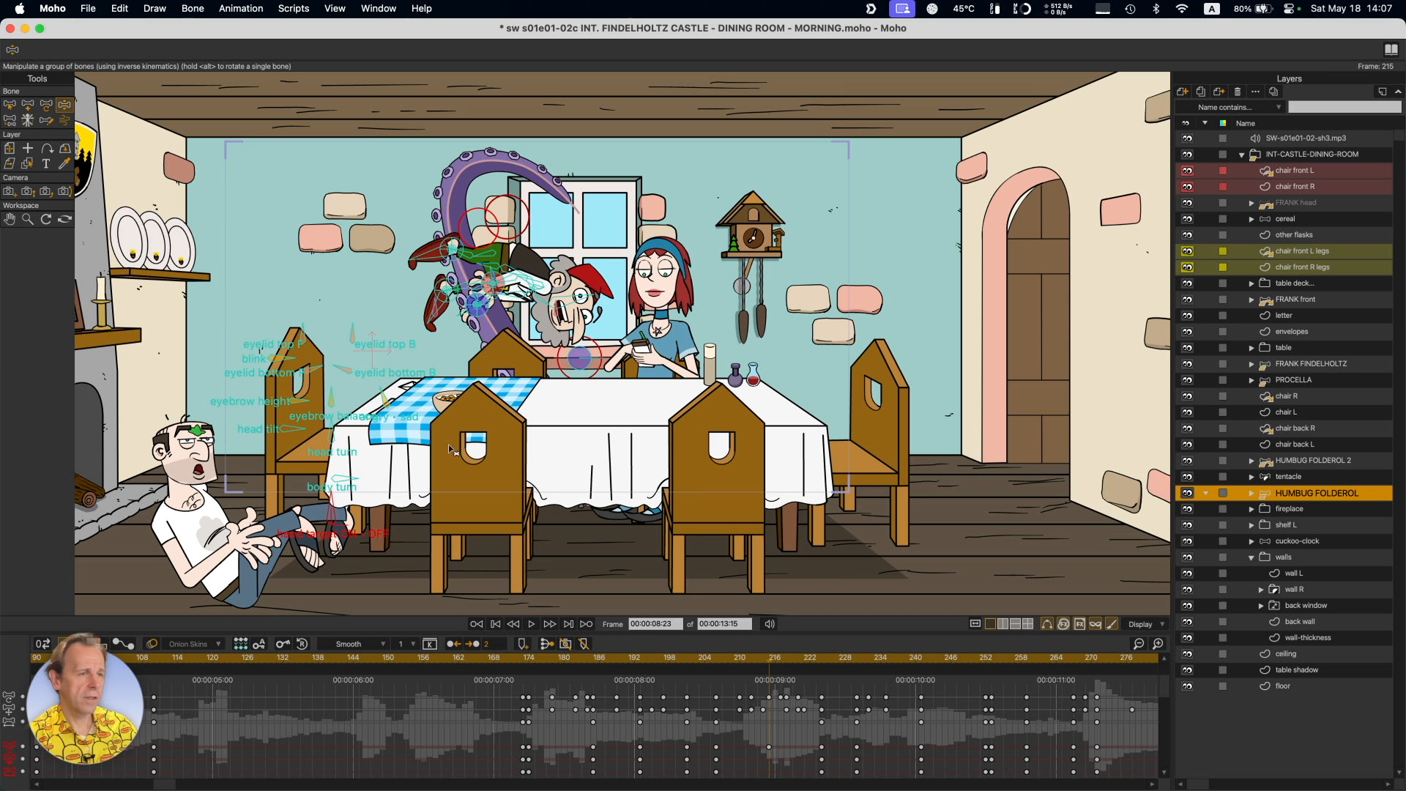
Try to move the upside-down character's hip bone with the Manipulate Bones tool at frame 215, and undo it.
scroll(512, 276, up, 2)
scroll(506, 282, up, 3)
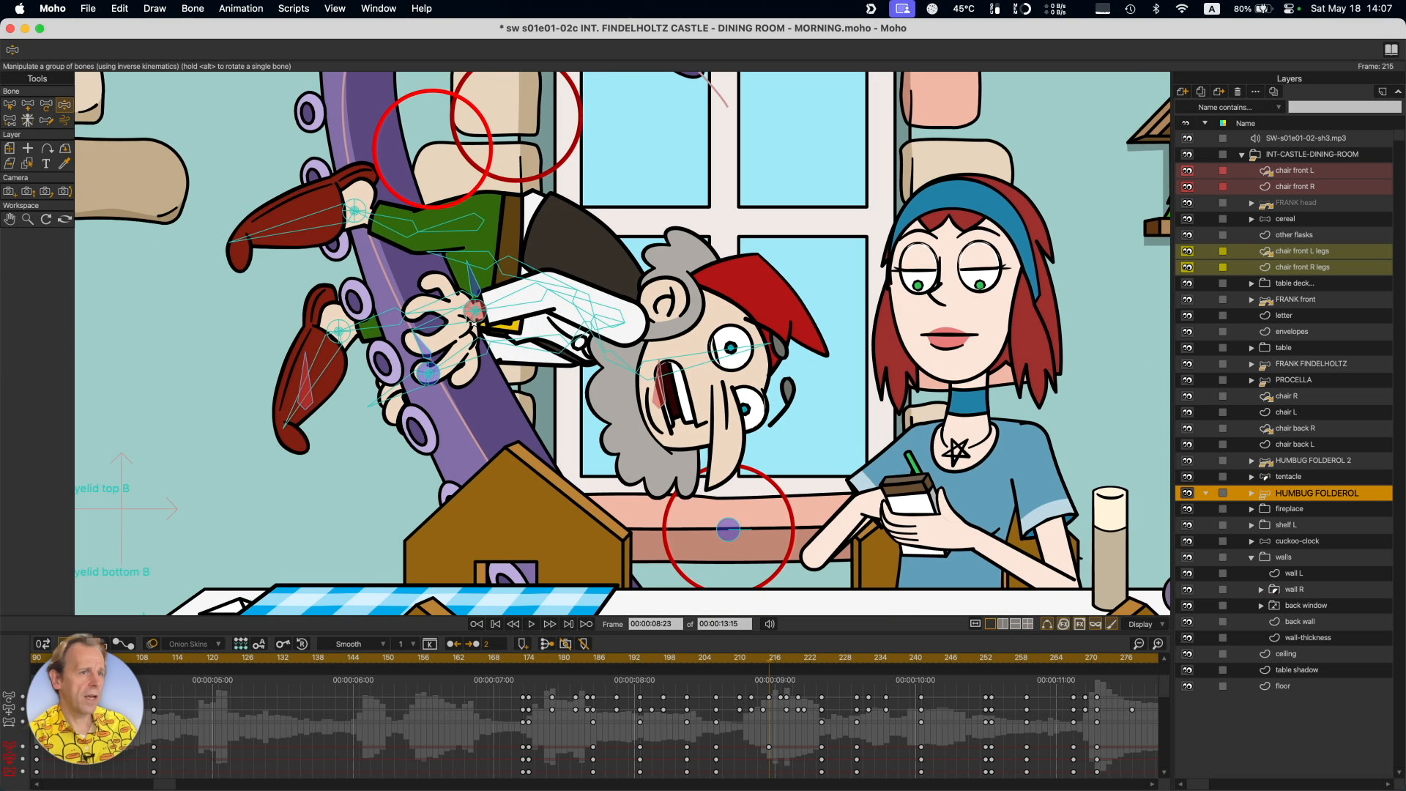
scroll(472, 319, down, 2)
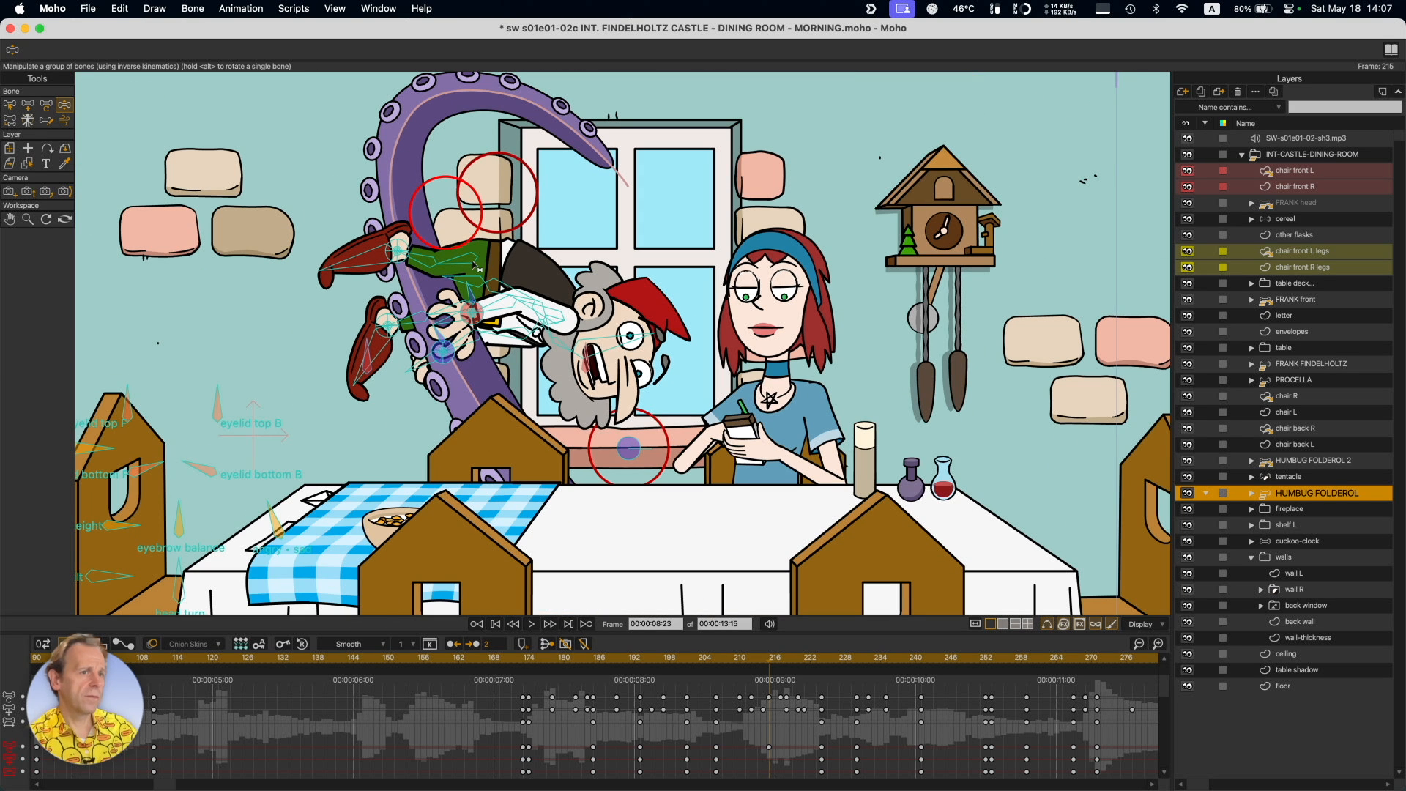
drag(463, 282, 537, 288)
key(super+z)
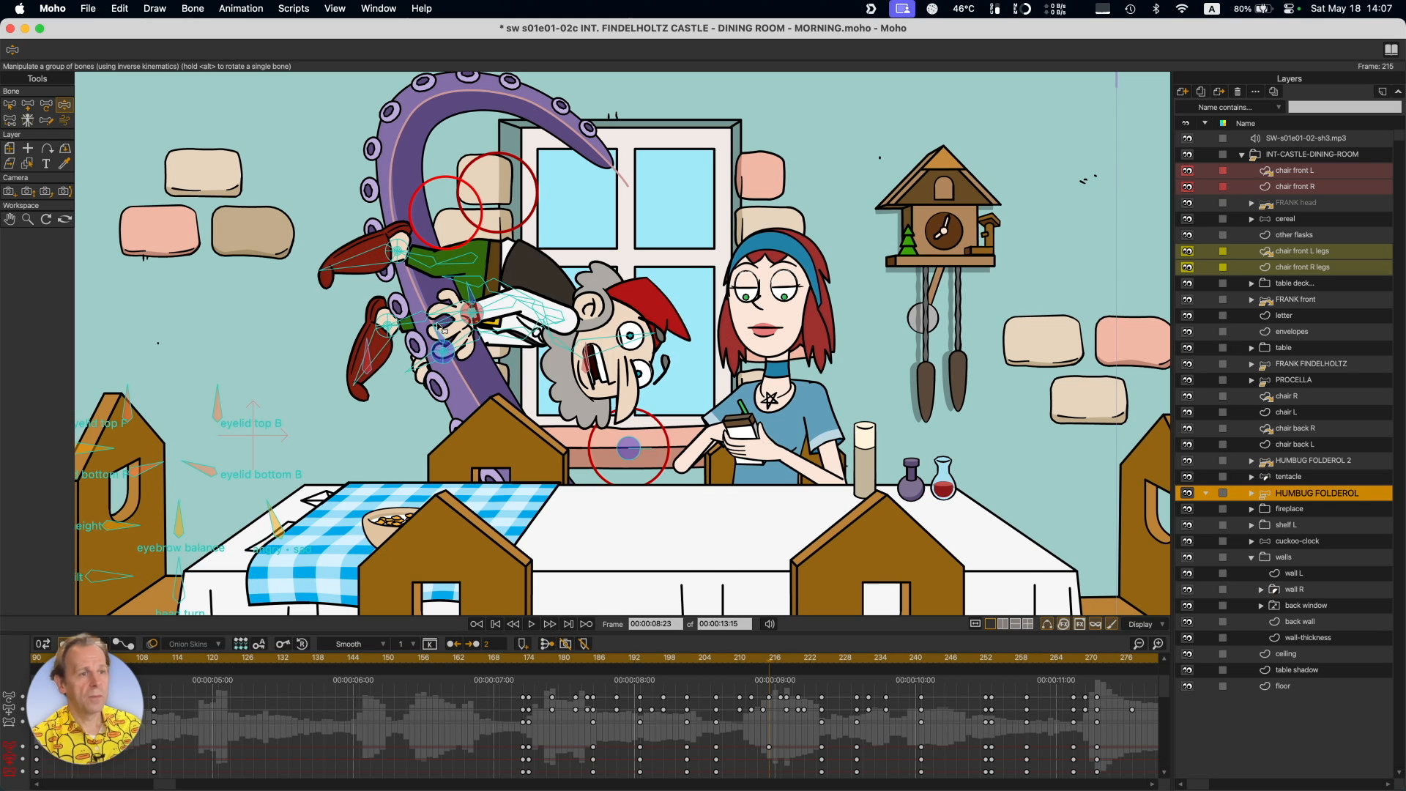
Select HUMBUG FOLDEROL's hand targets, foot targets and hip bone together, and move the whole character away from the tentacle in front of the window.
key(b)
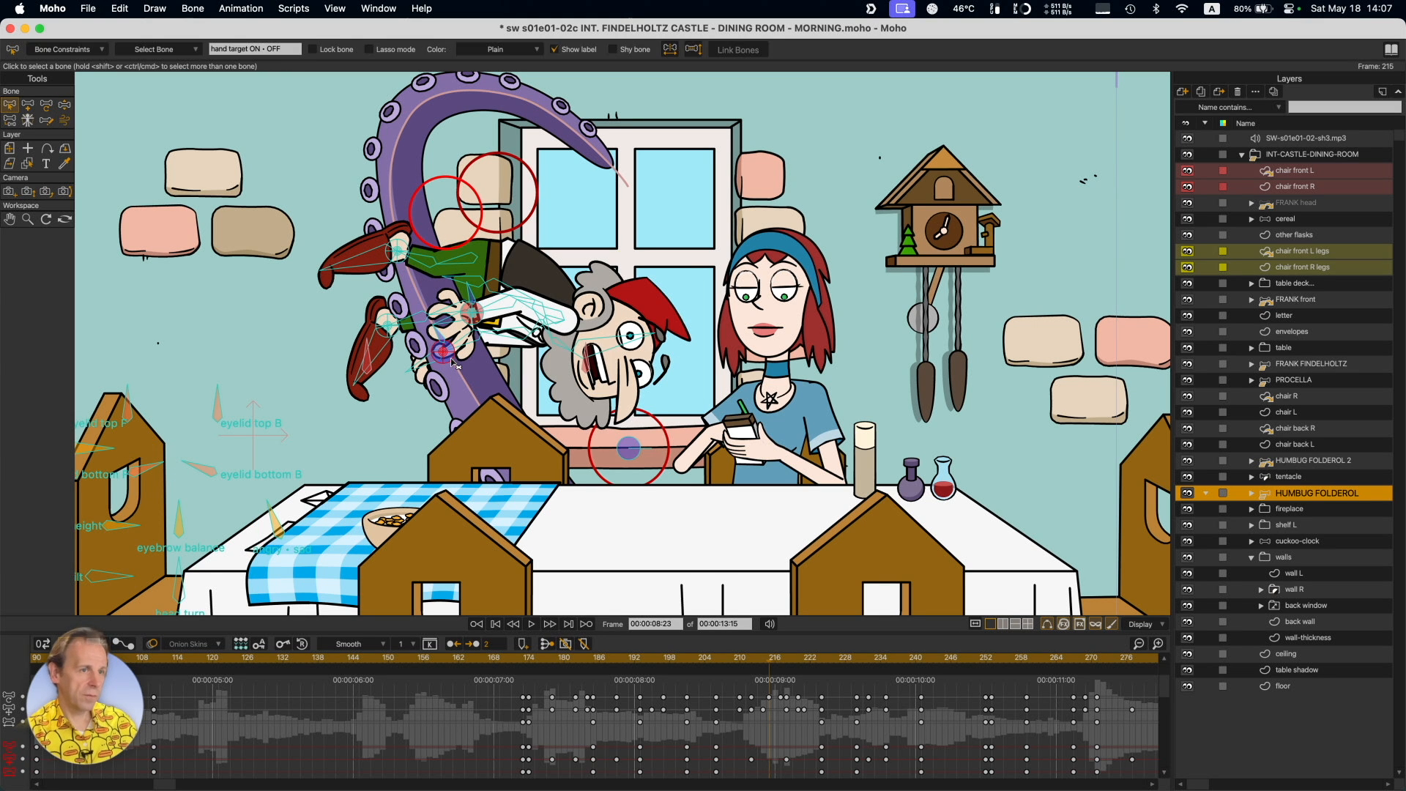
click(472, 313)
drag(364, 421, 579, 408)
shift+click(603, 314)
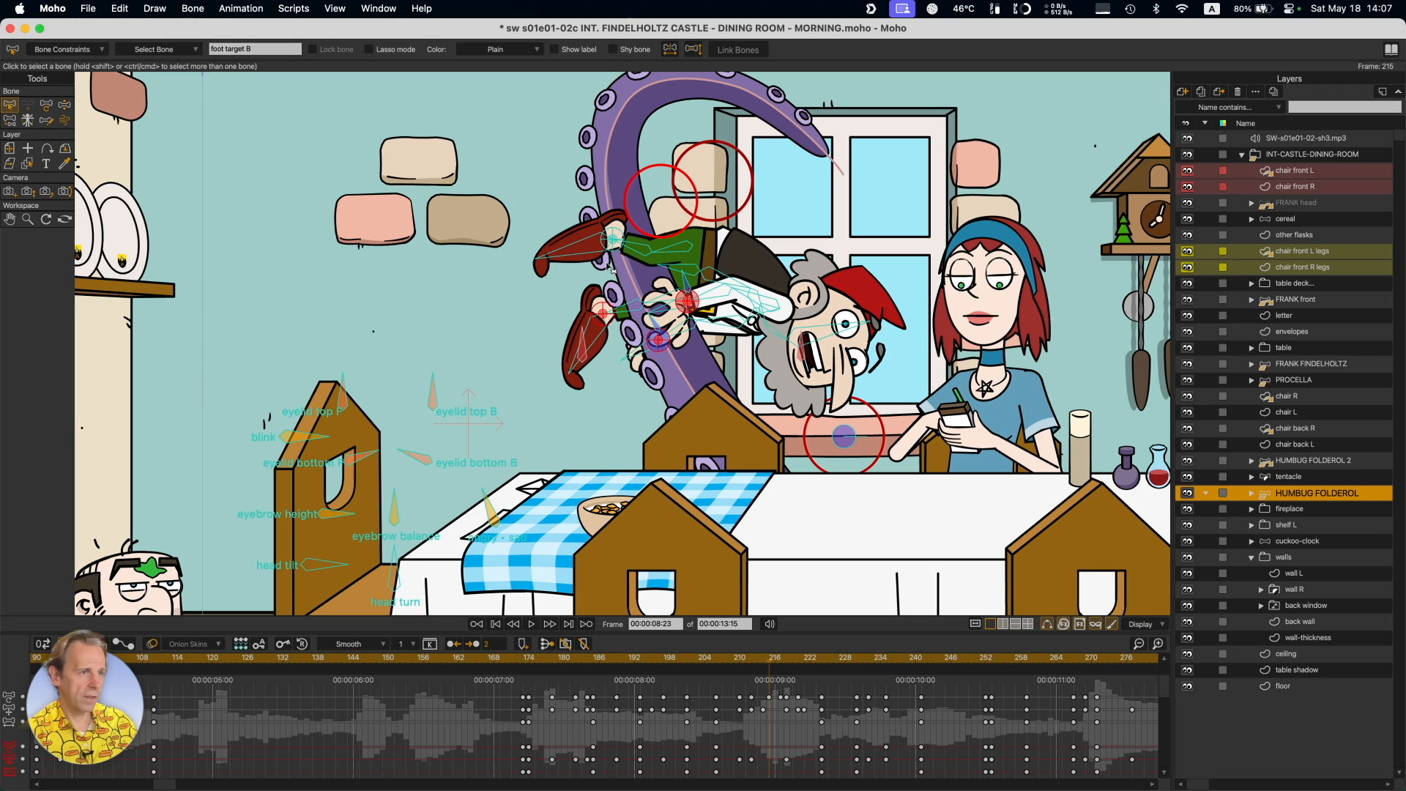
shift+click(613, 240)
click(674, 272)
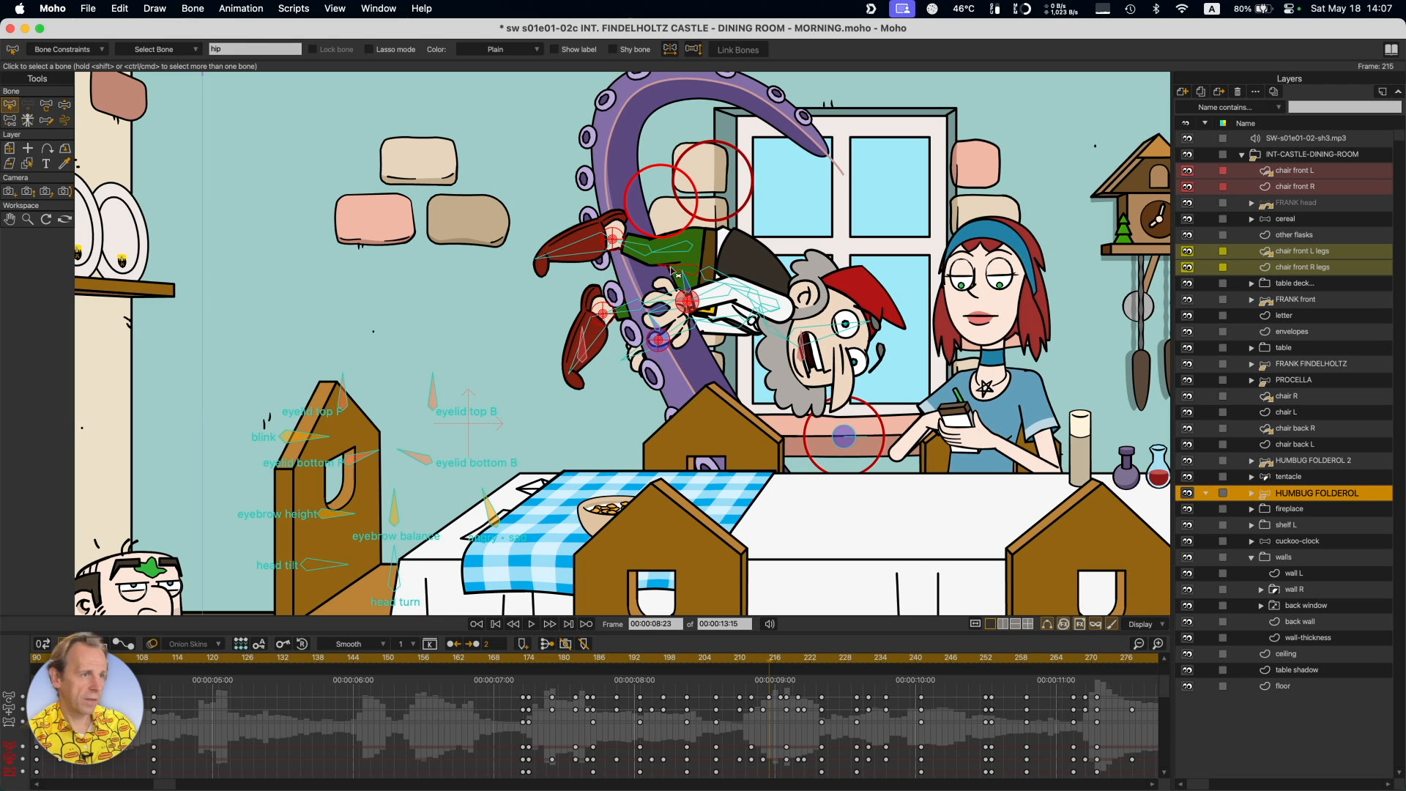
key(t)
drag(704, 273, 798, 220)
scroll(459, 311, right, 8)
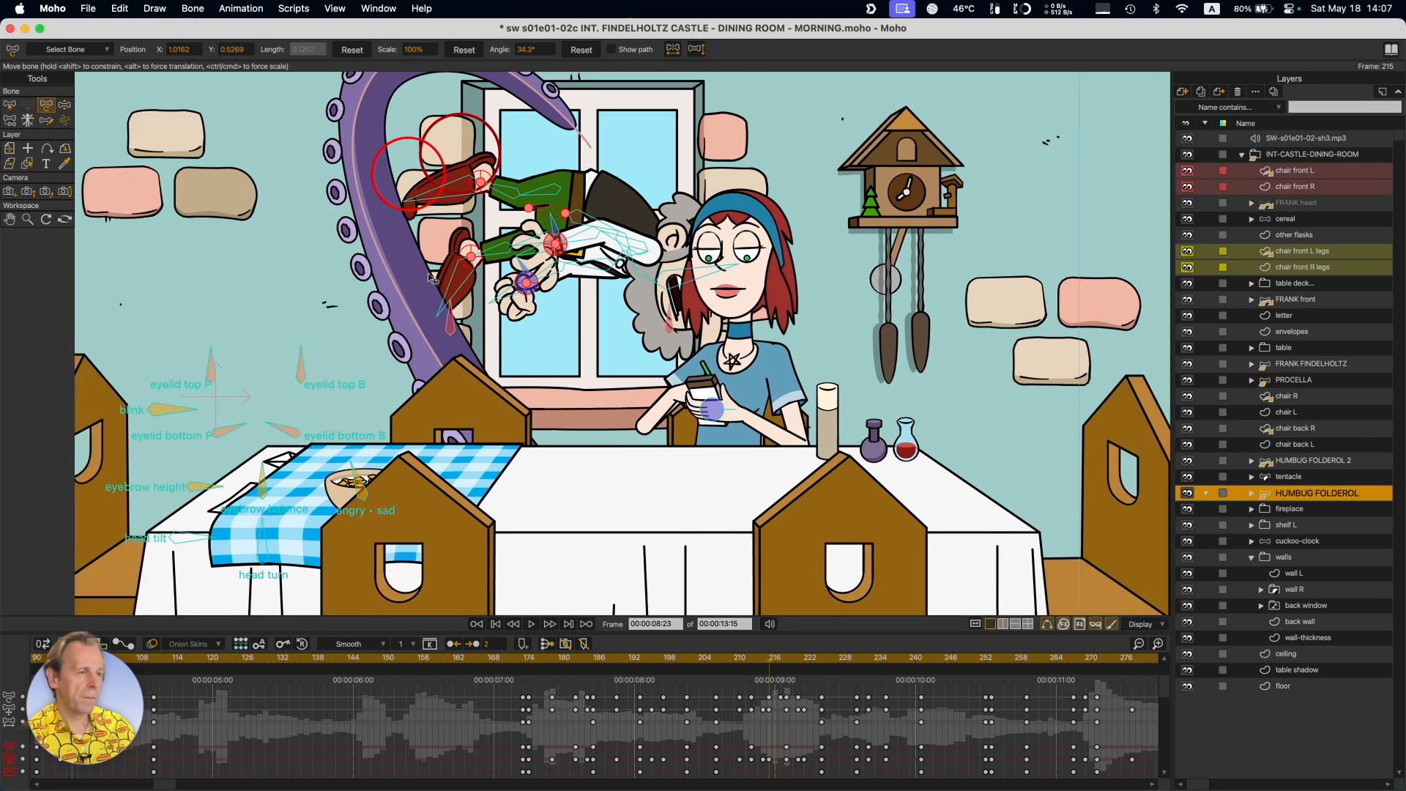
Select only the hip bone and rotate it to 141.6° with the Transform Bone tool, leaving the hand and foot targets out of the selection.
scroll(459, 310, left, 2)
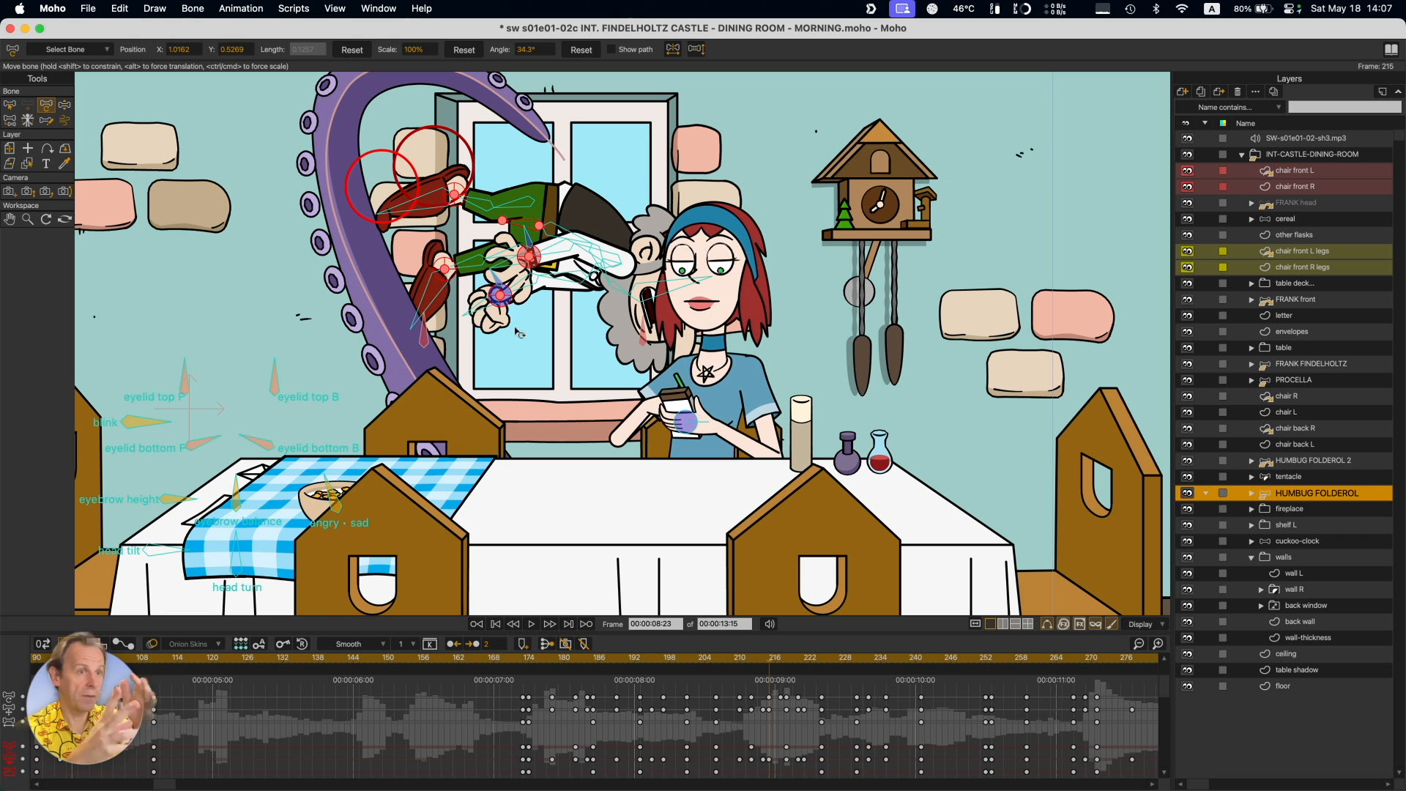
key(z)
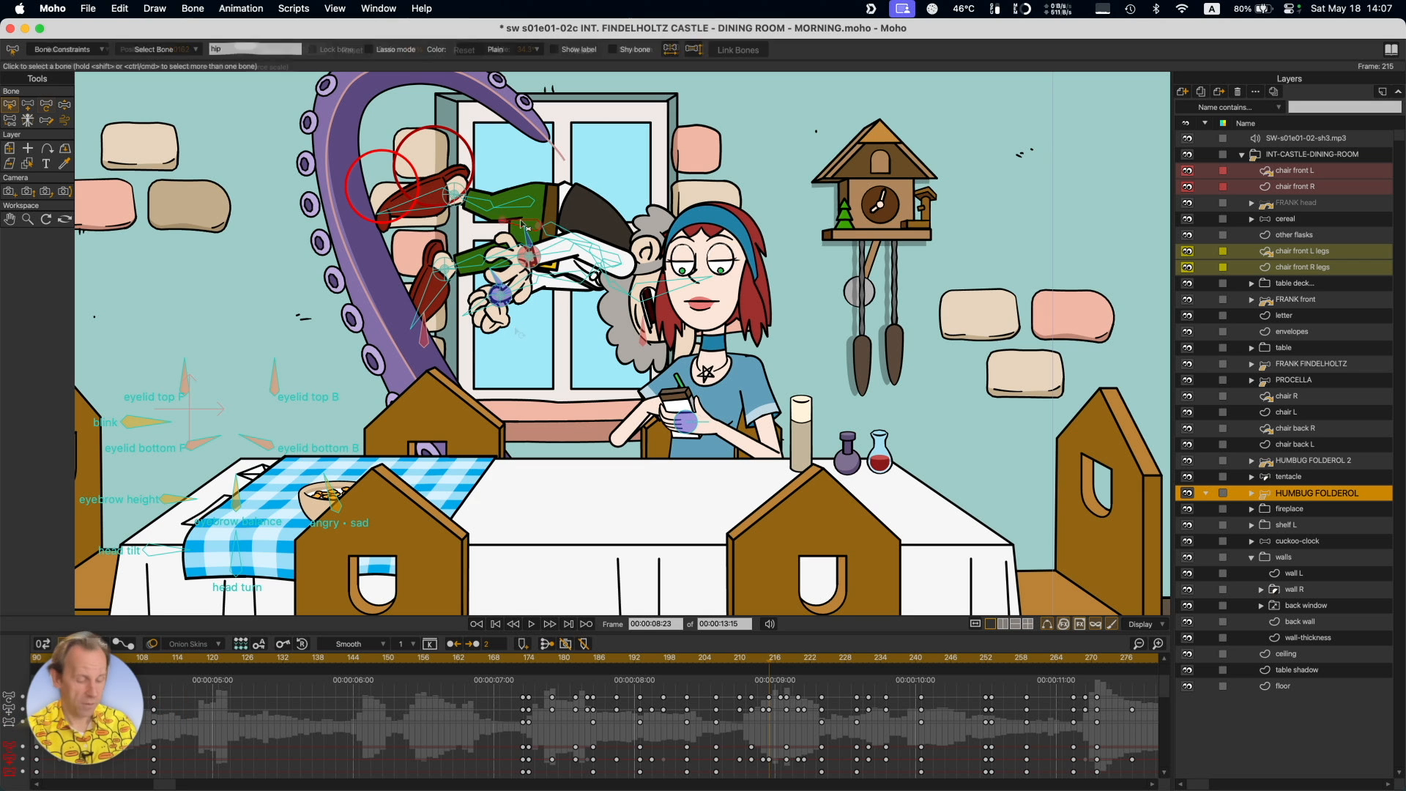
key(b)
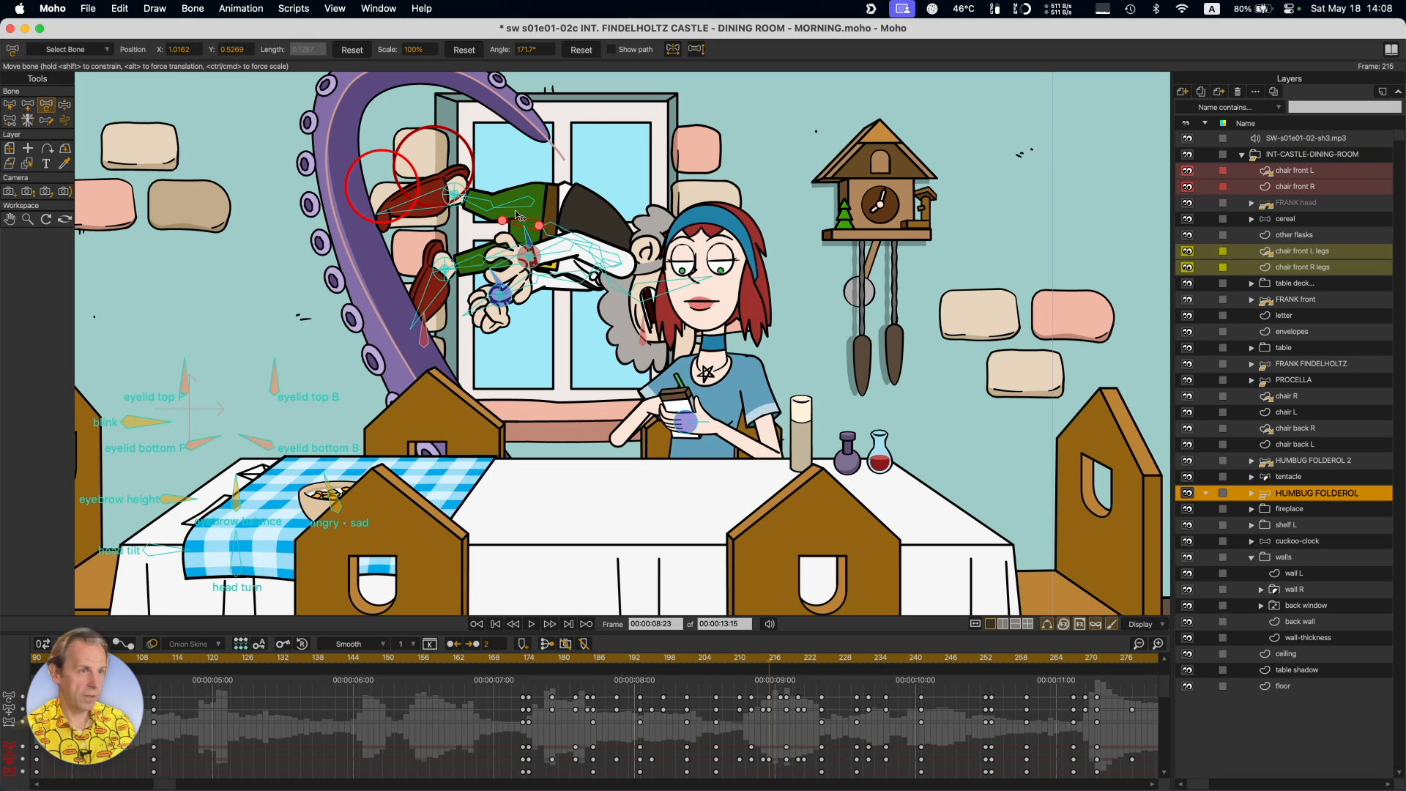
drag(519, 224, 476, 213)
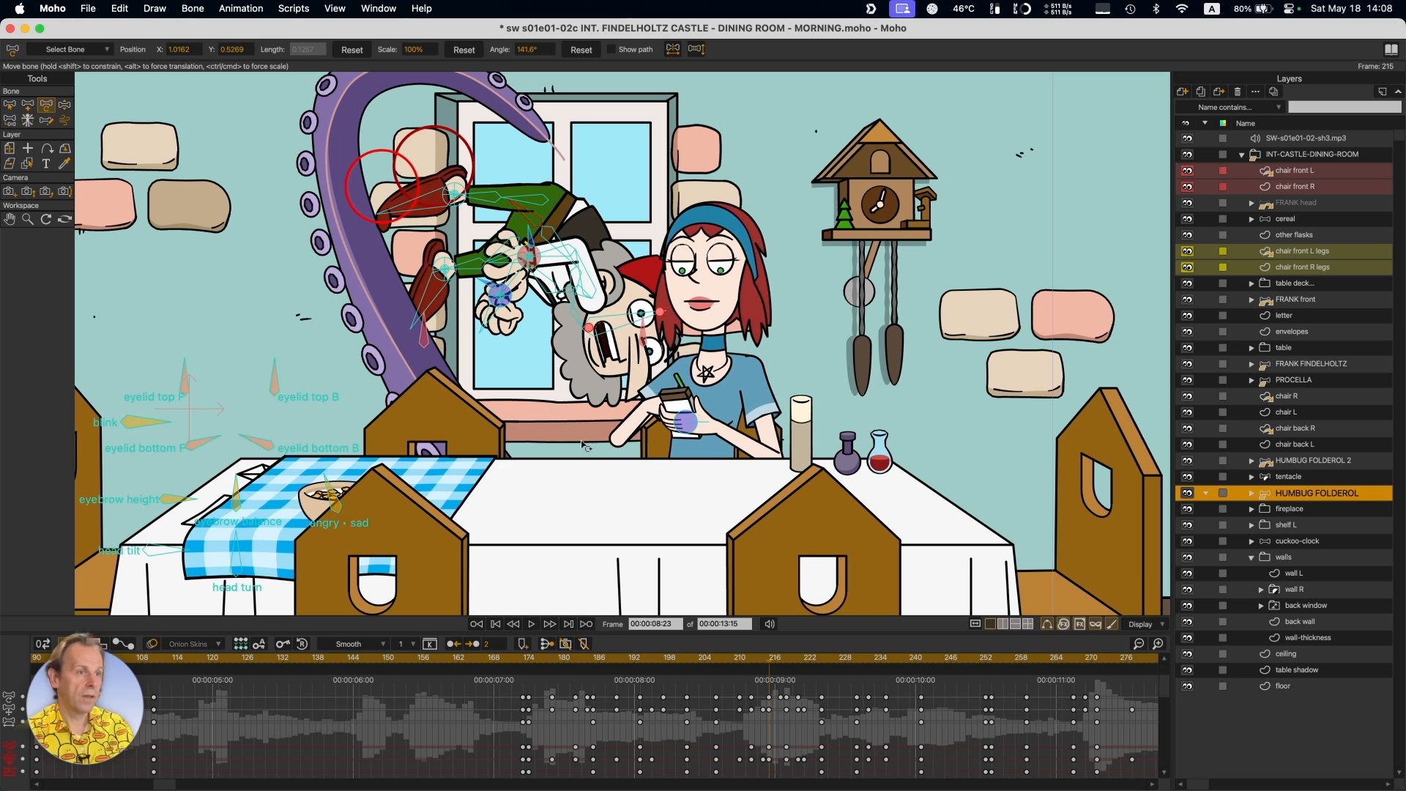
Play the scene onward from frame 215 and advance to frame 270, where the cauldron end of the tentacle reaches the window.
scroll(586, 443, down, 3)
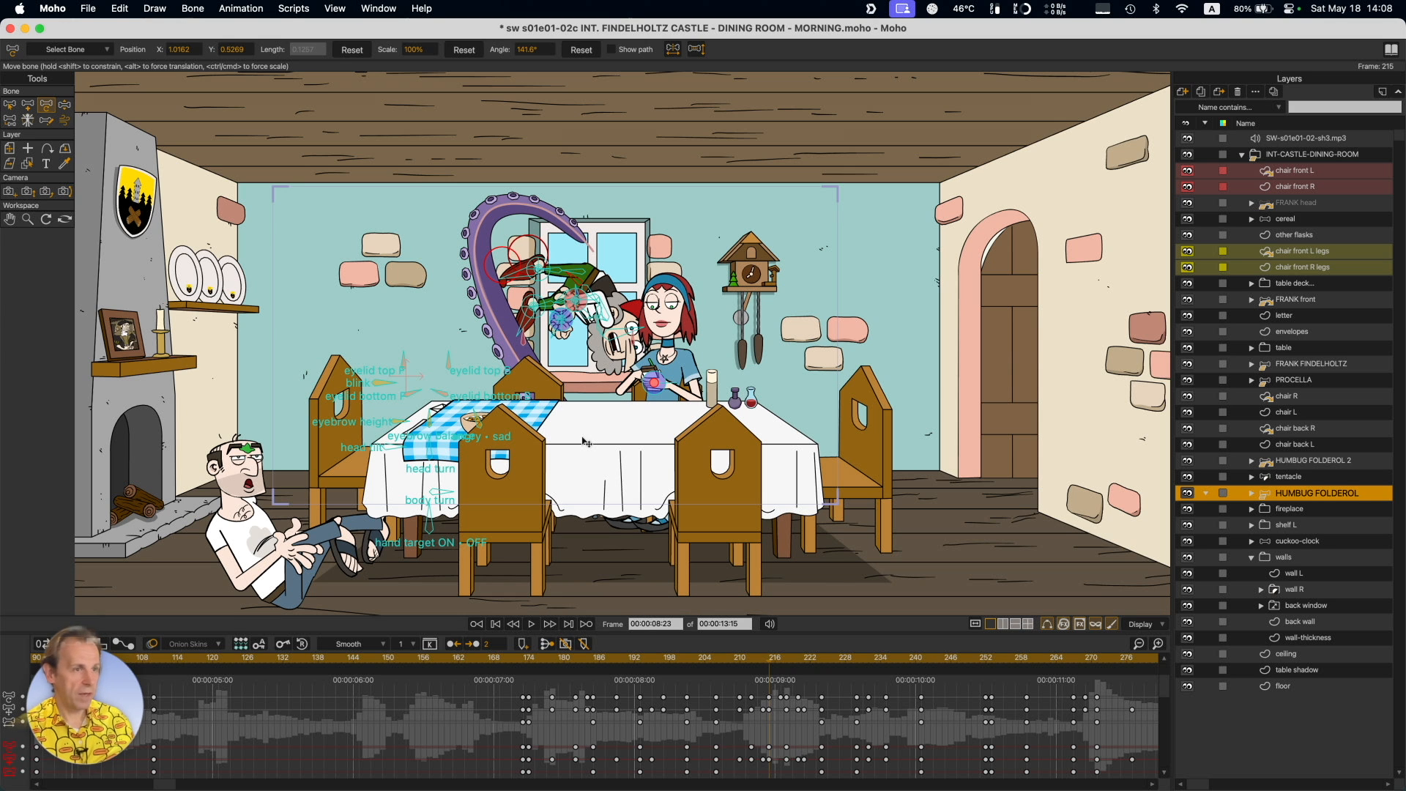
key(space)
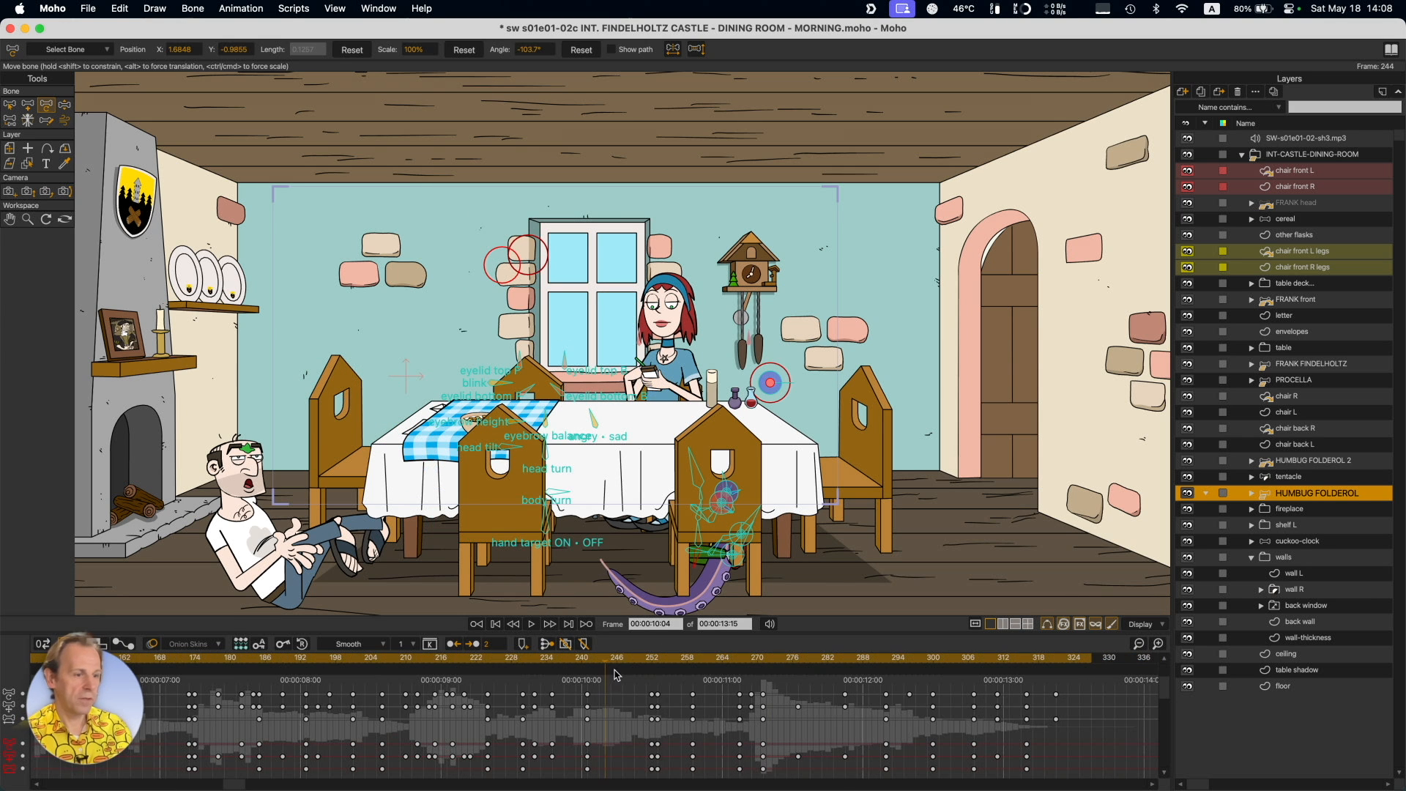
click(742, 649)
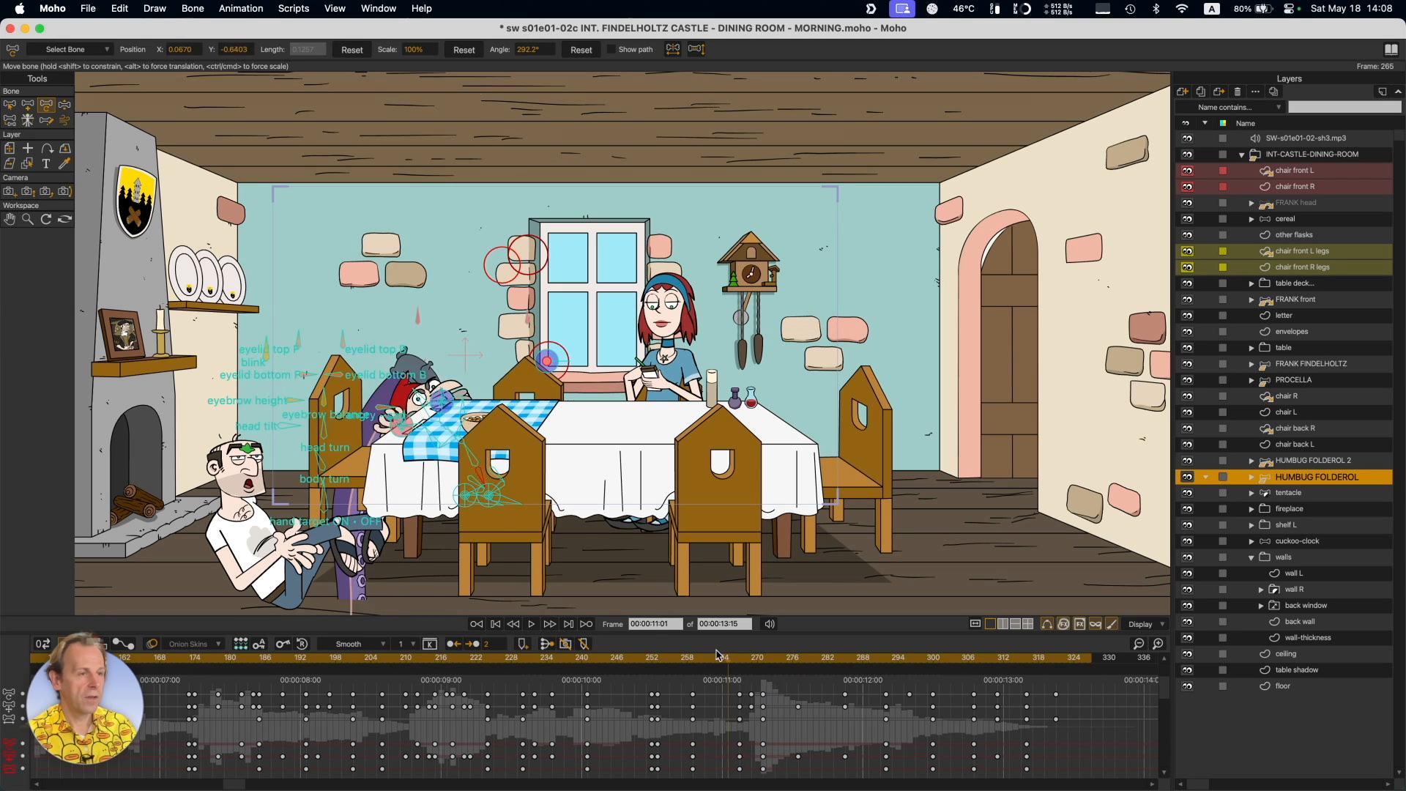
drag(742, 650, 753, 649)
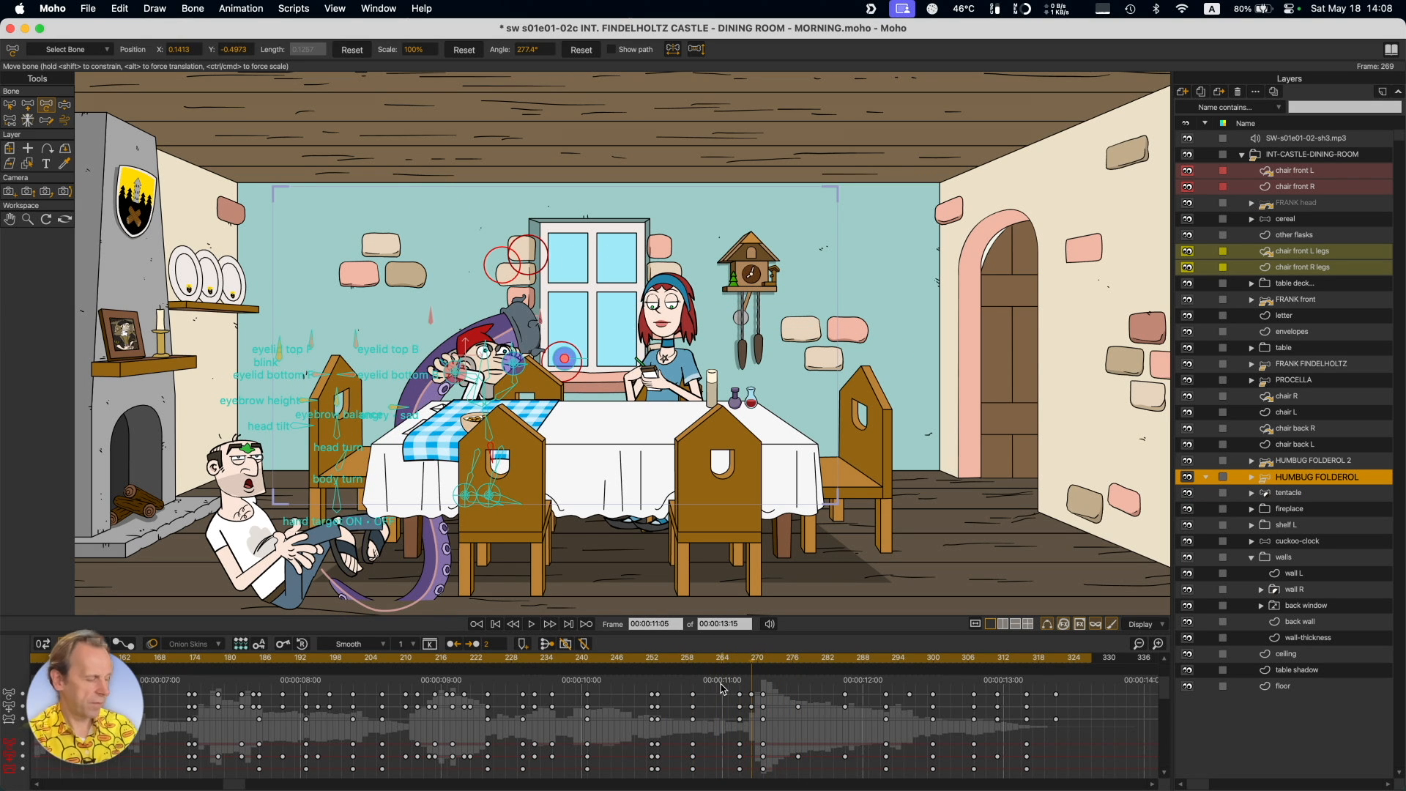
key(super+Right)
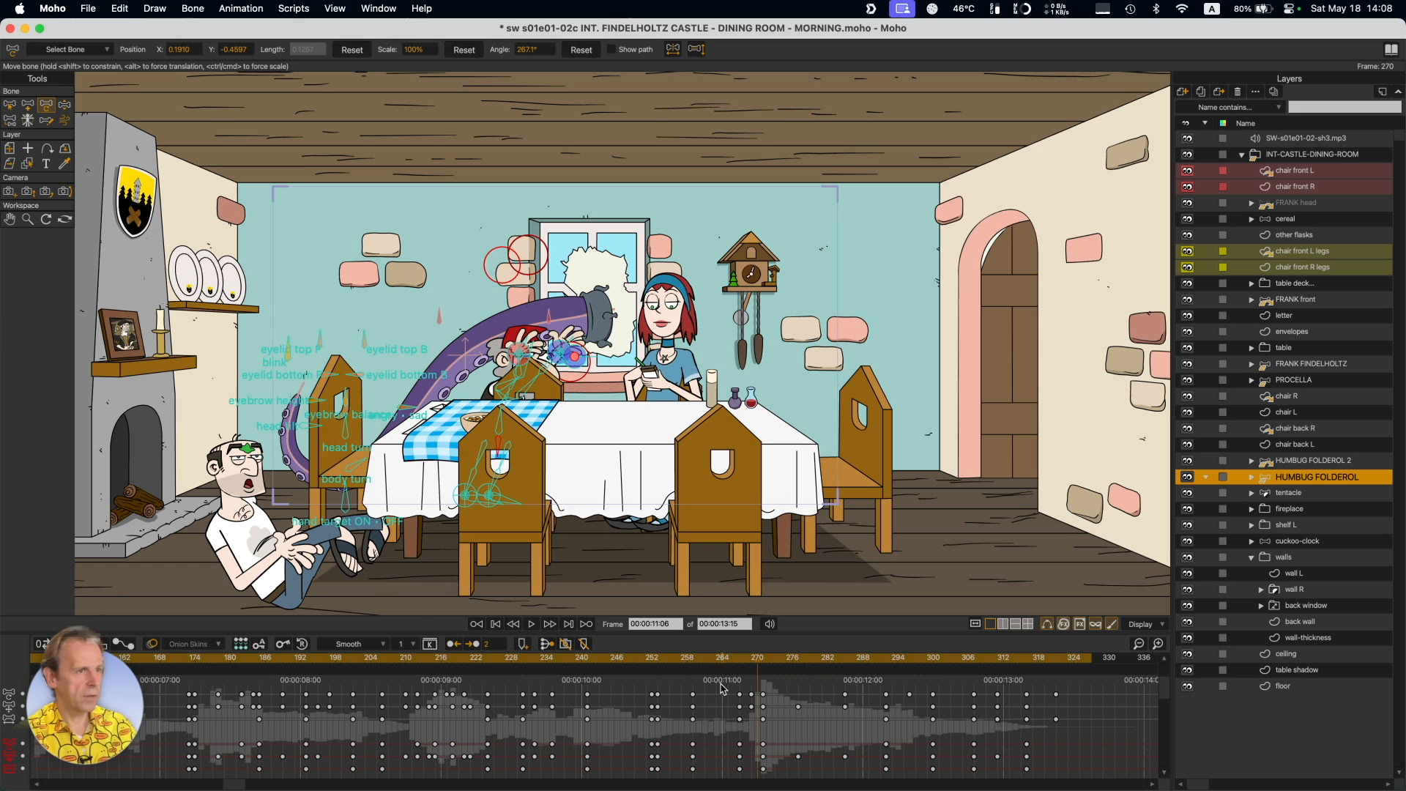
Examine the back window switch layer at frame 270 by previewing its switch options, leaving it on broken.
click(1277, 612)
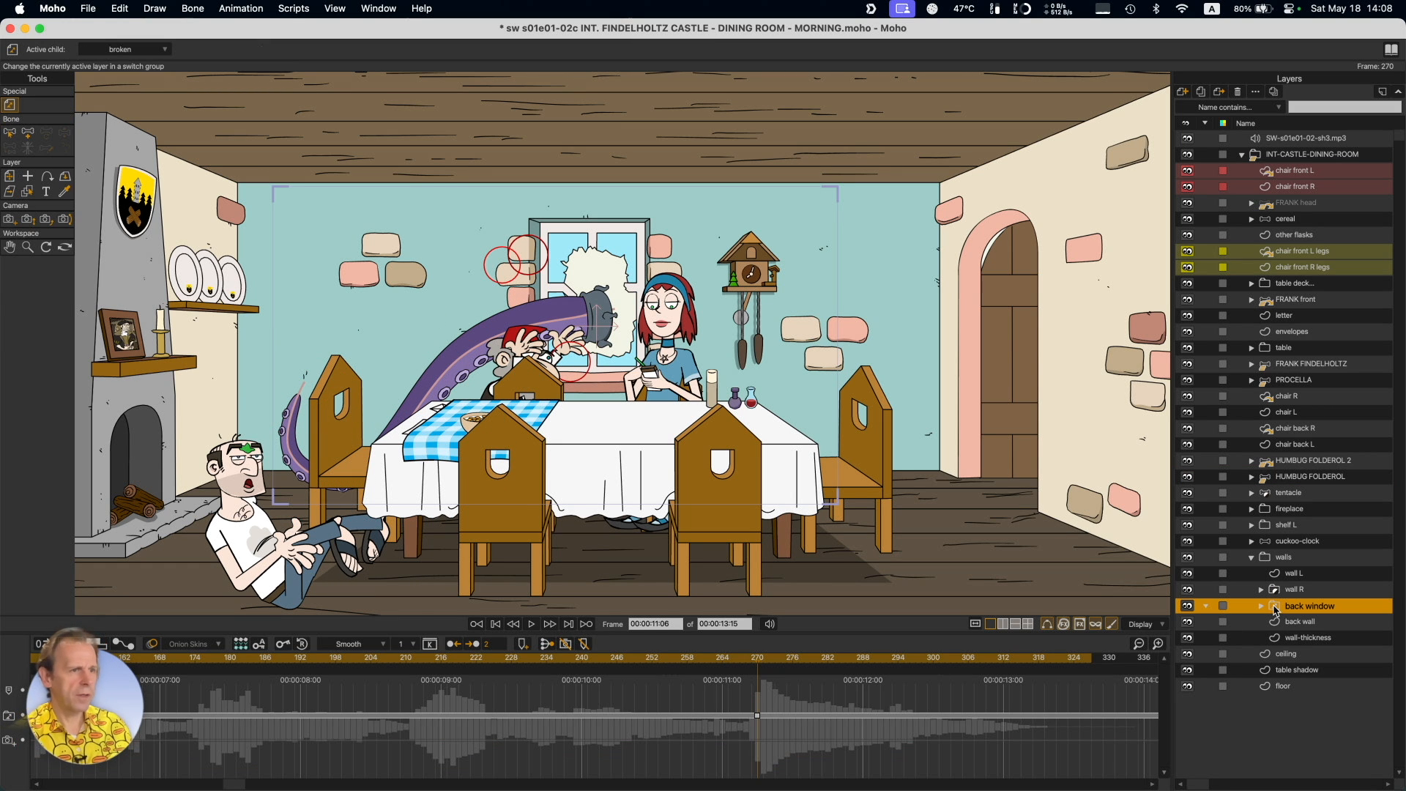
double_click(1280, 610)
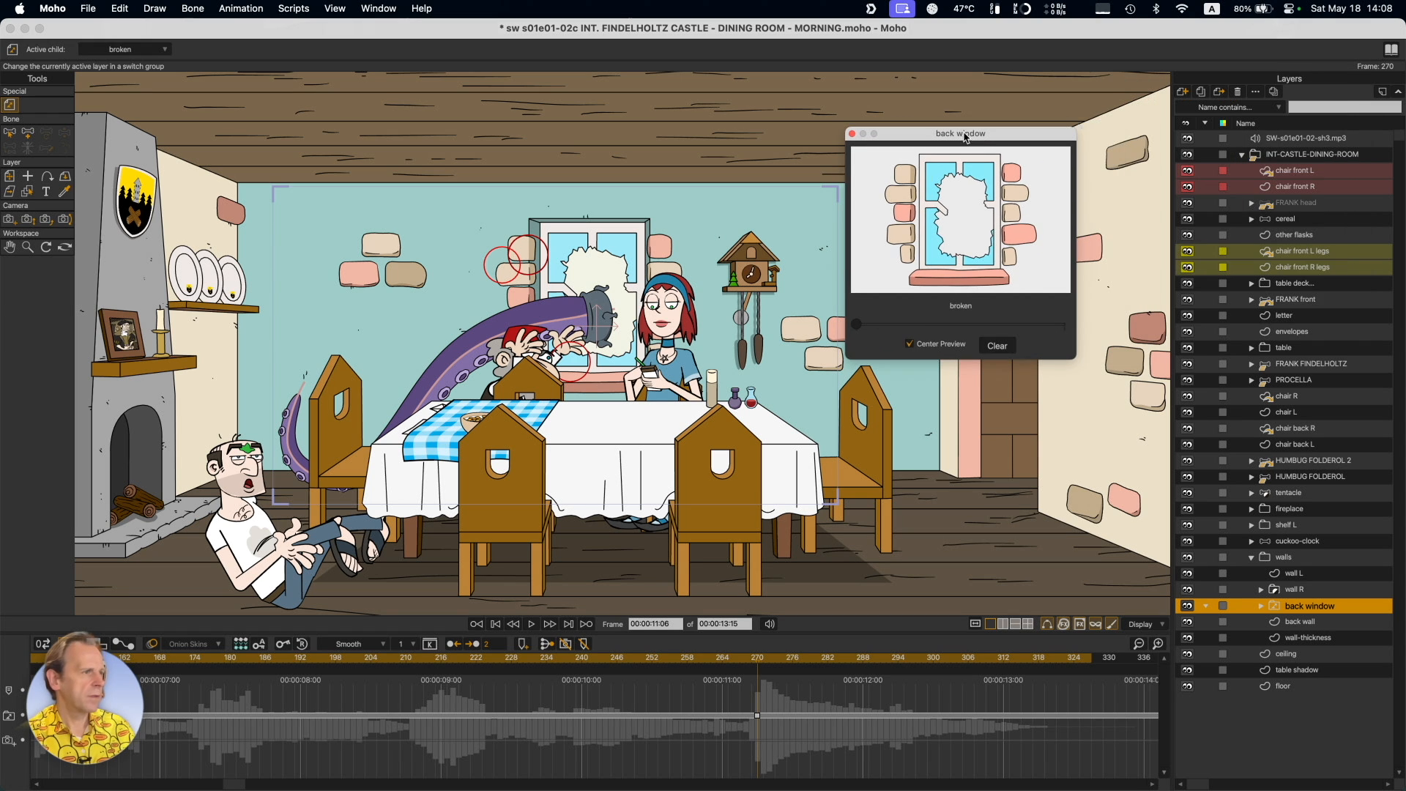
drag(907, 325, 857, 325)
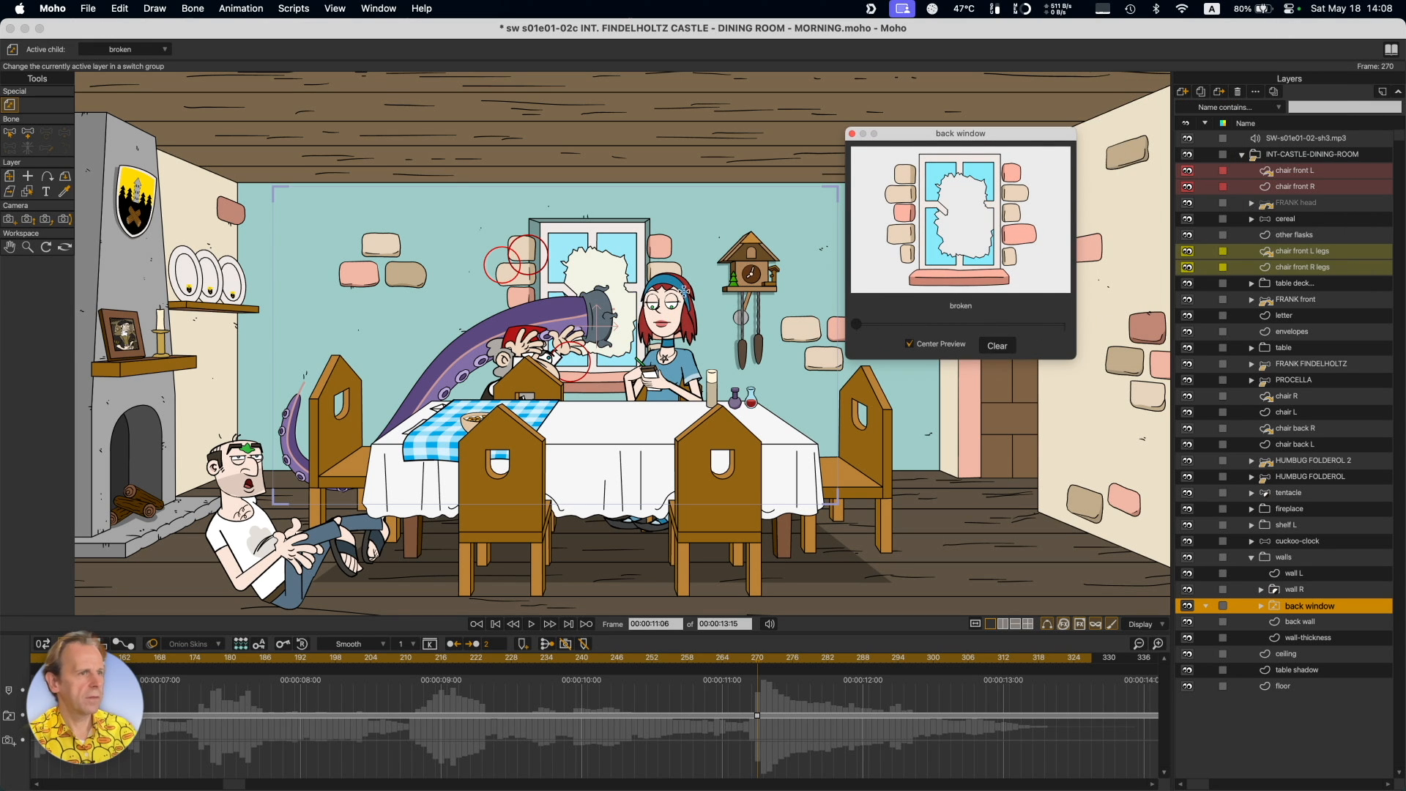
click(851, 133)
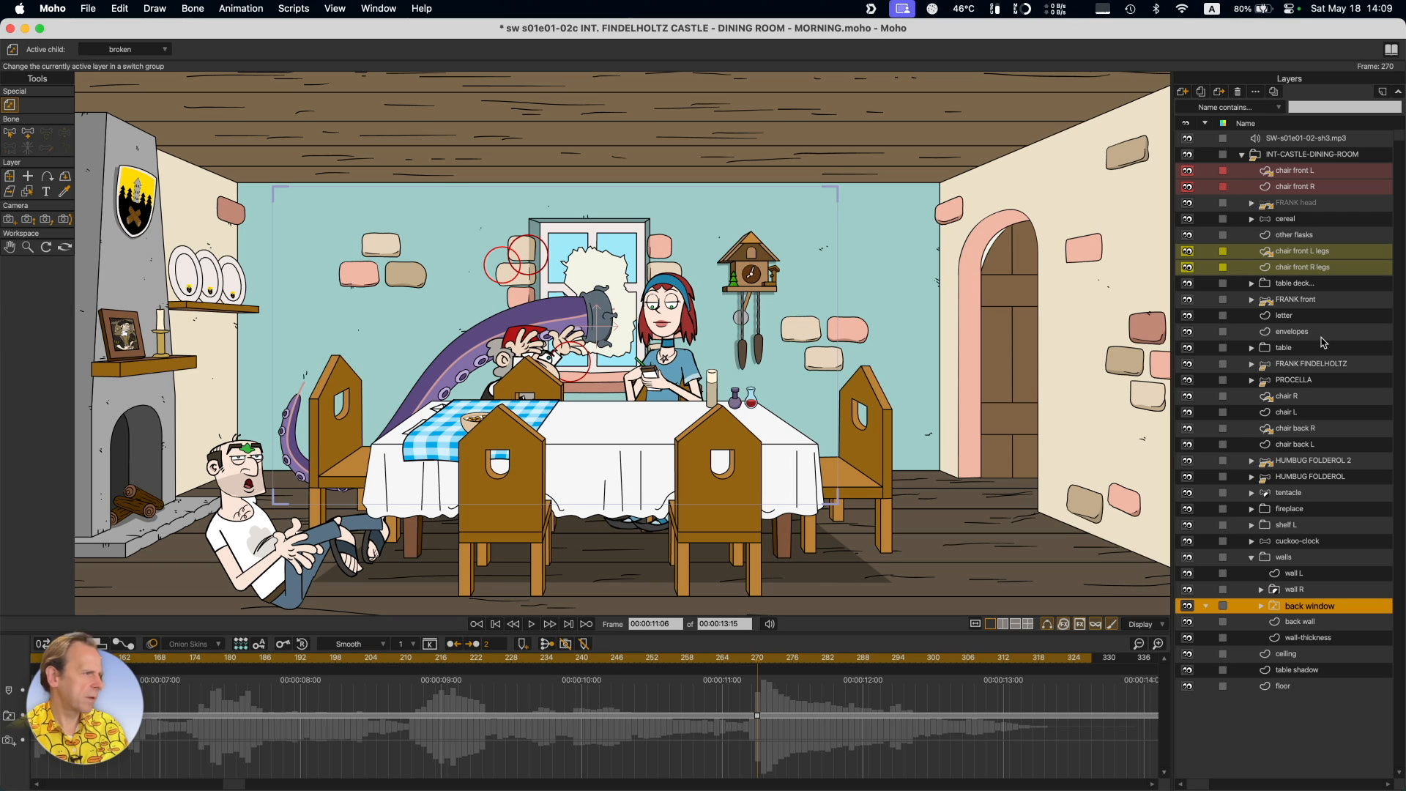
Expand the tentacle layer and examine its mask none and mask window layers at frames 0 and 261.
click(1251, 493)
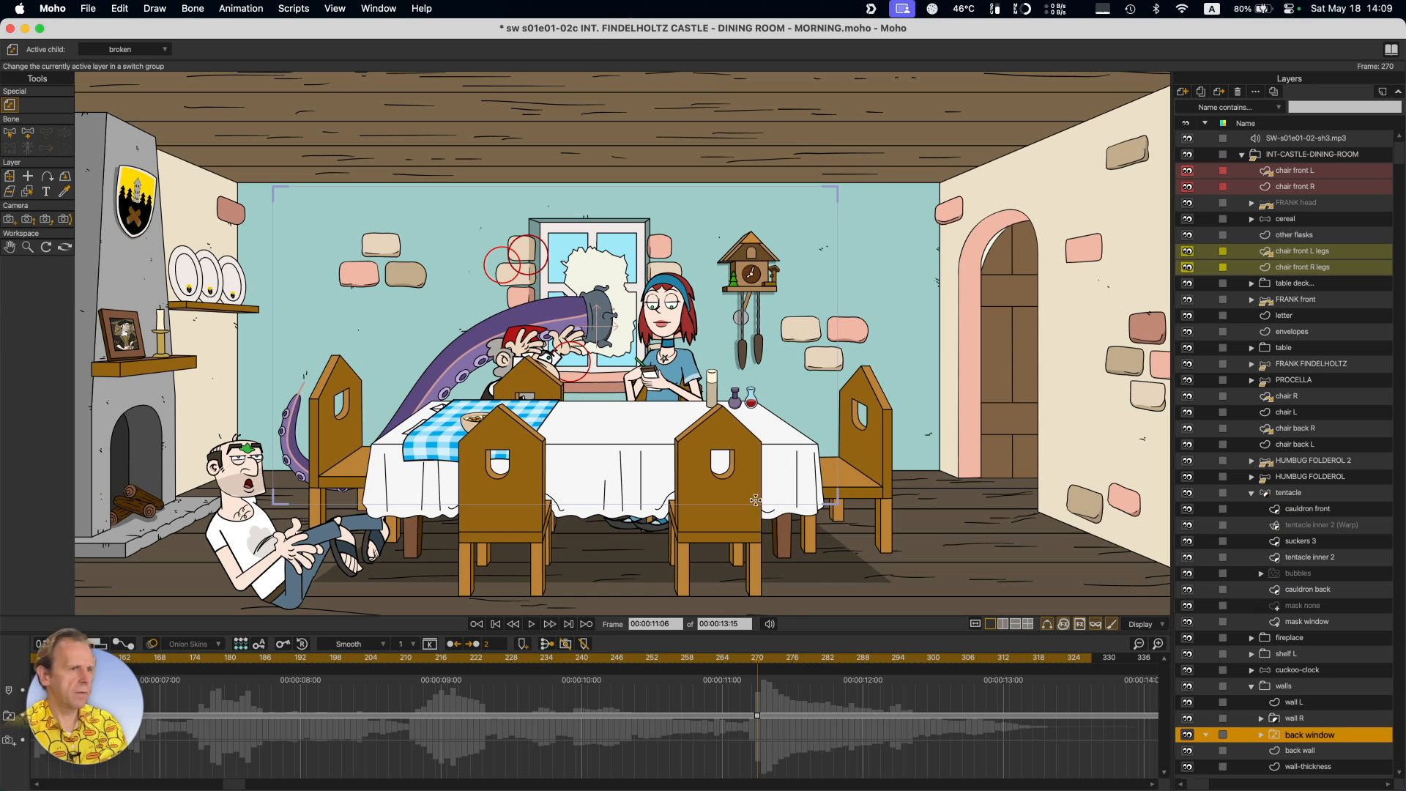
scroll(657, 471, down, 5)
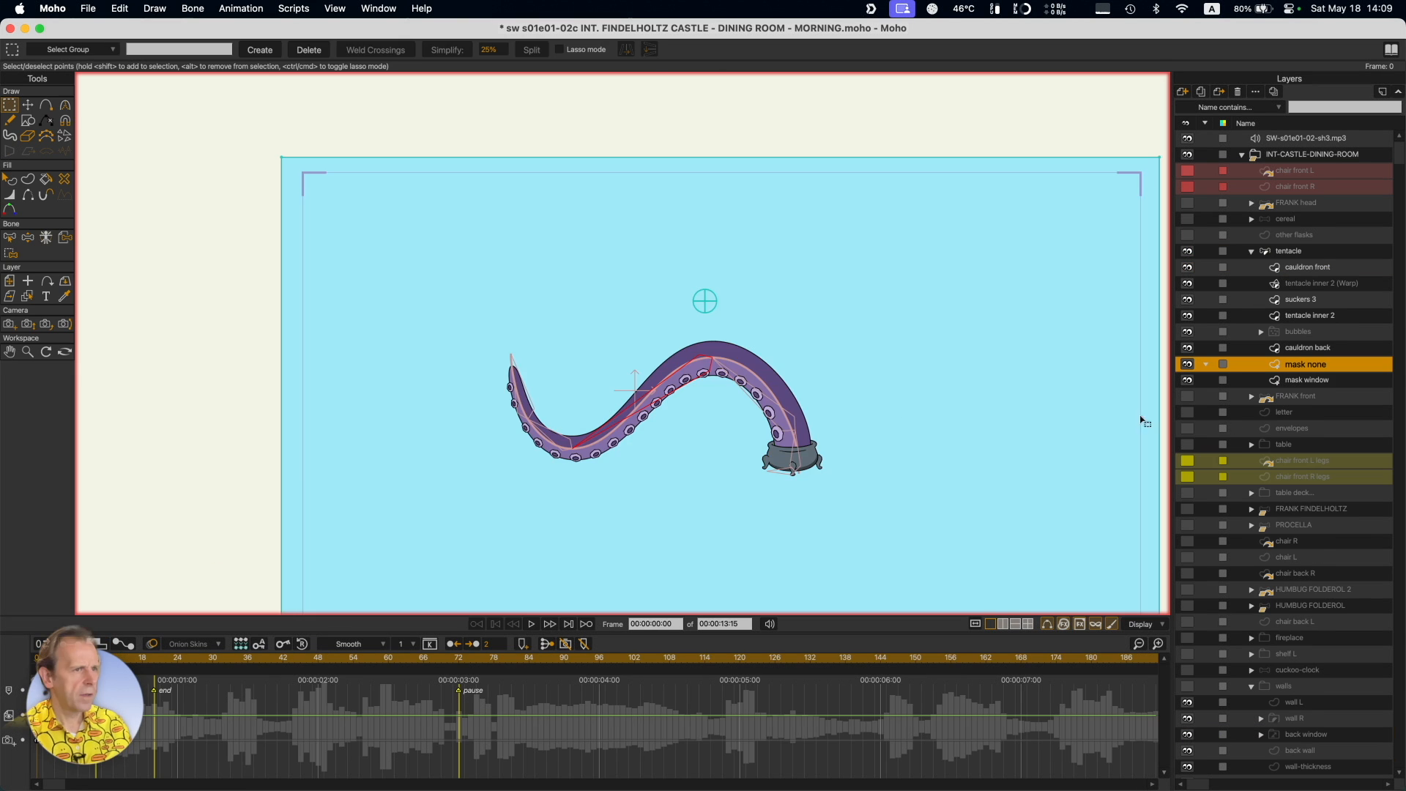
drag(899, 419, 754, 395)
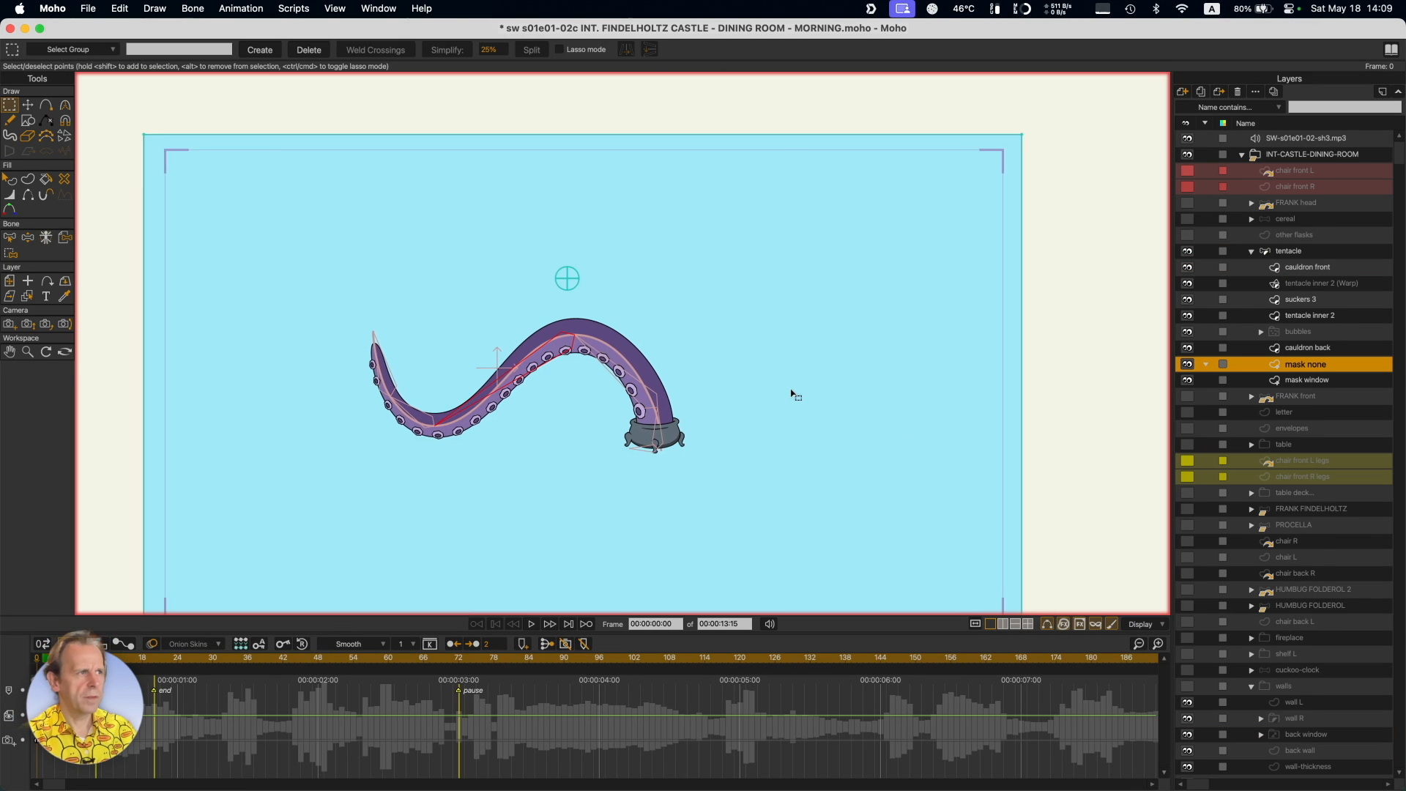
scroll(792, 394, down, 2)
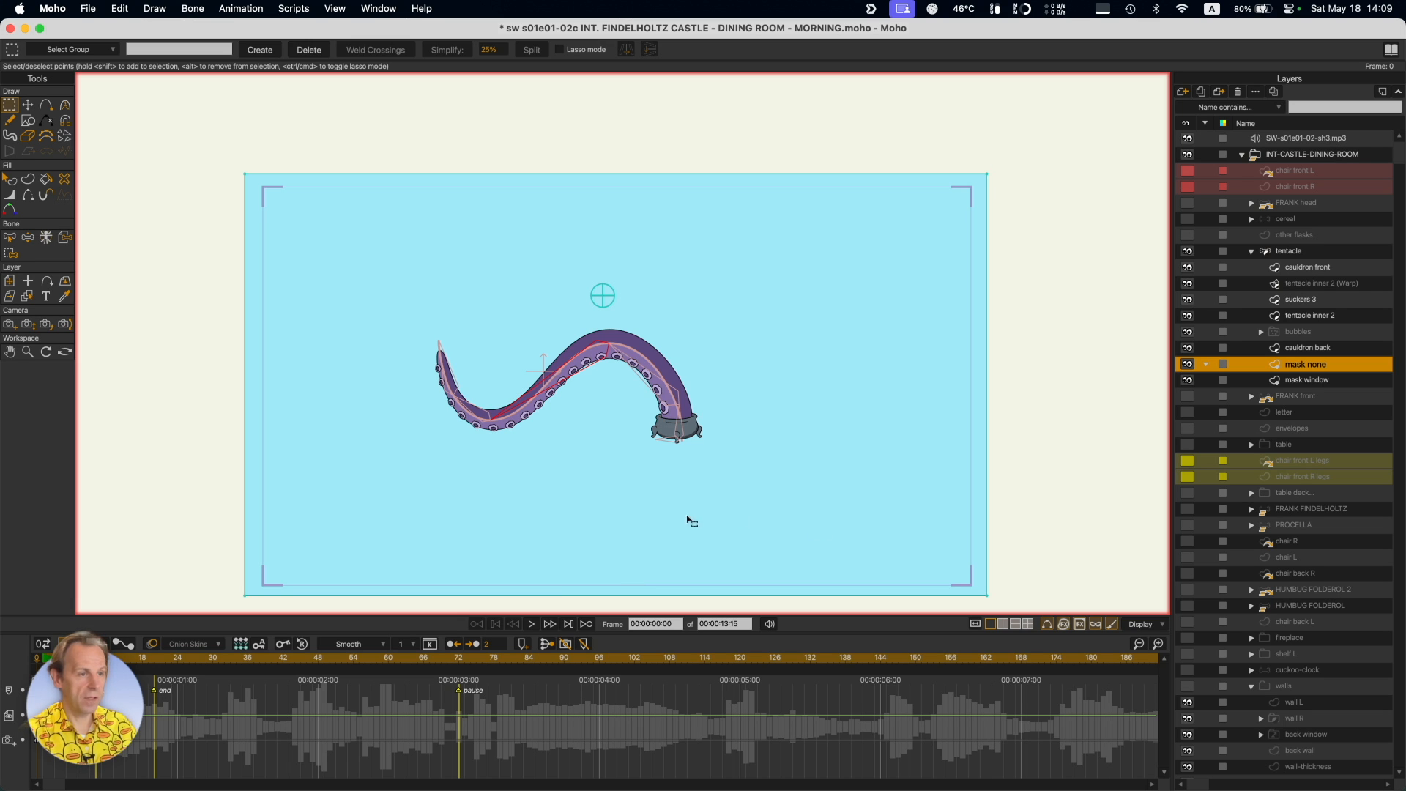
click(1297, 384)
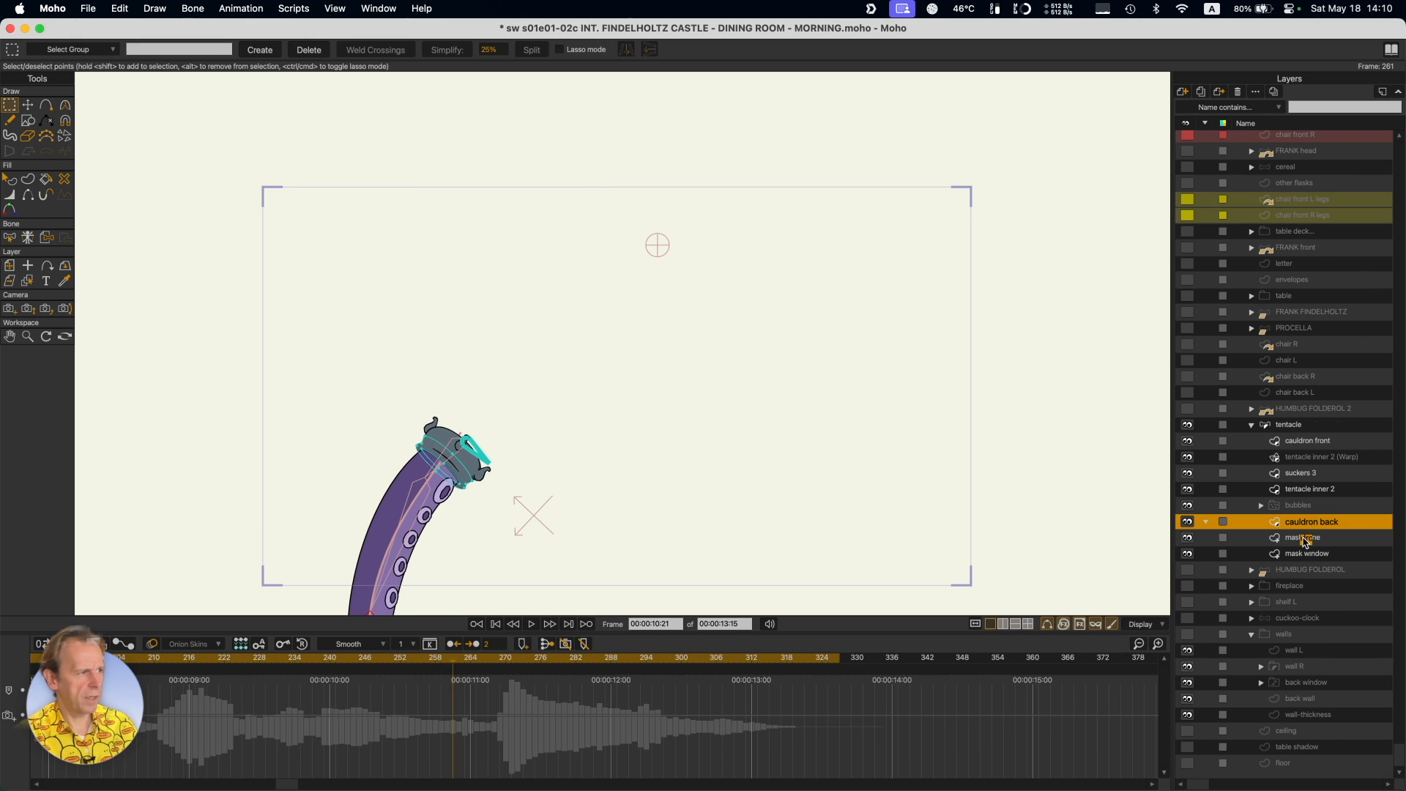
click(1305, 538)
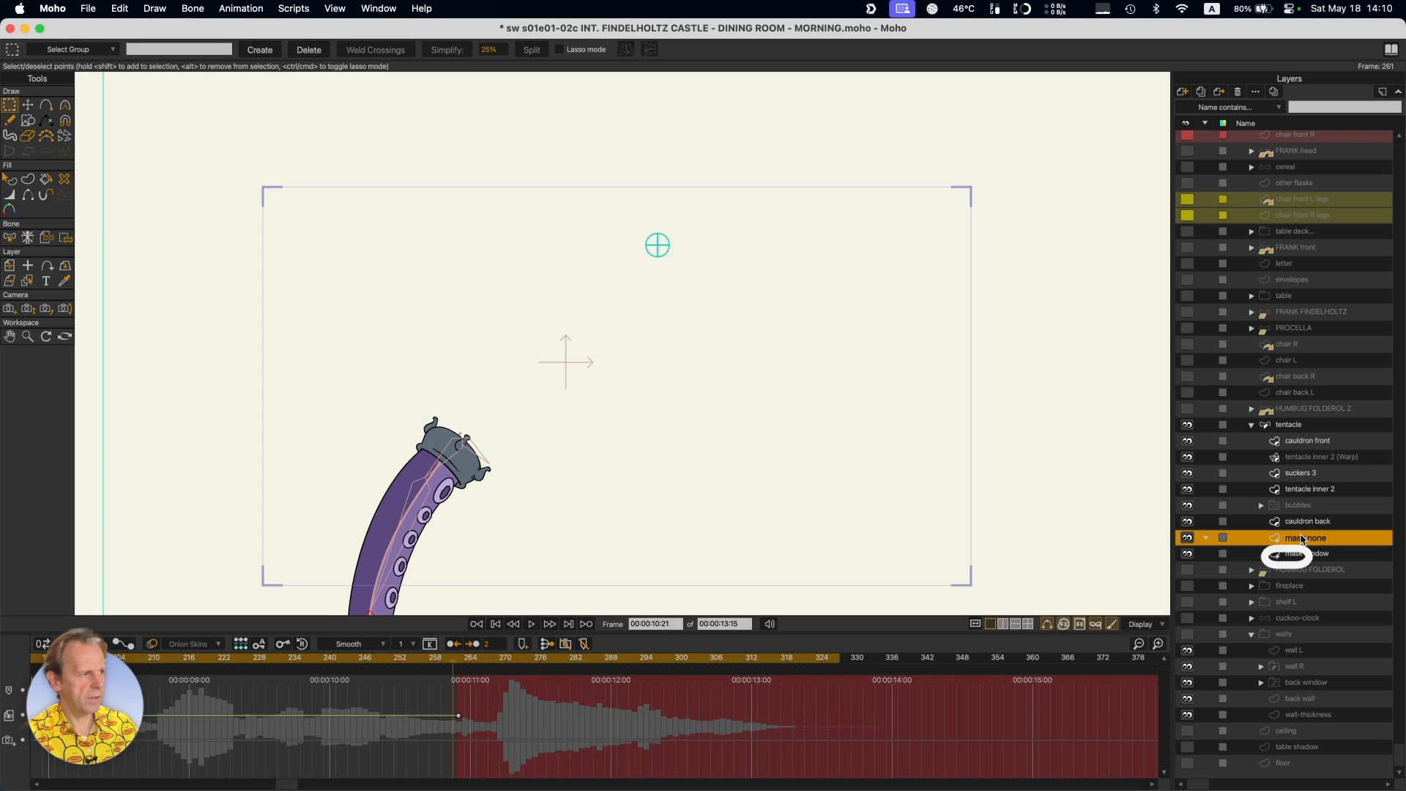
Step between frames 261 and 263 to examine the tentacle's animated layer order, and select the mask window layer at frame 263.
key(super+Right)
key(super+Left)
key(super+Right)
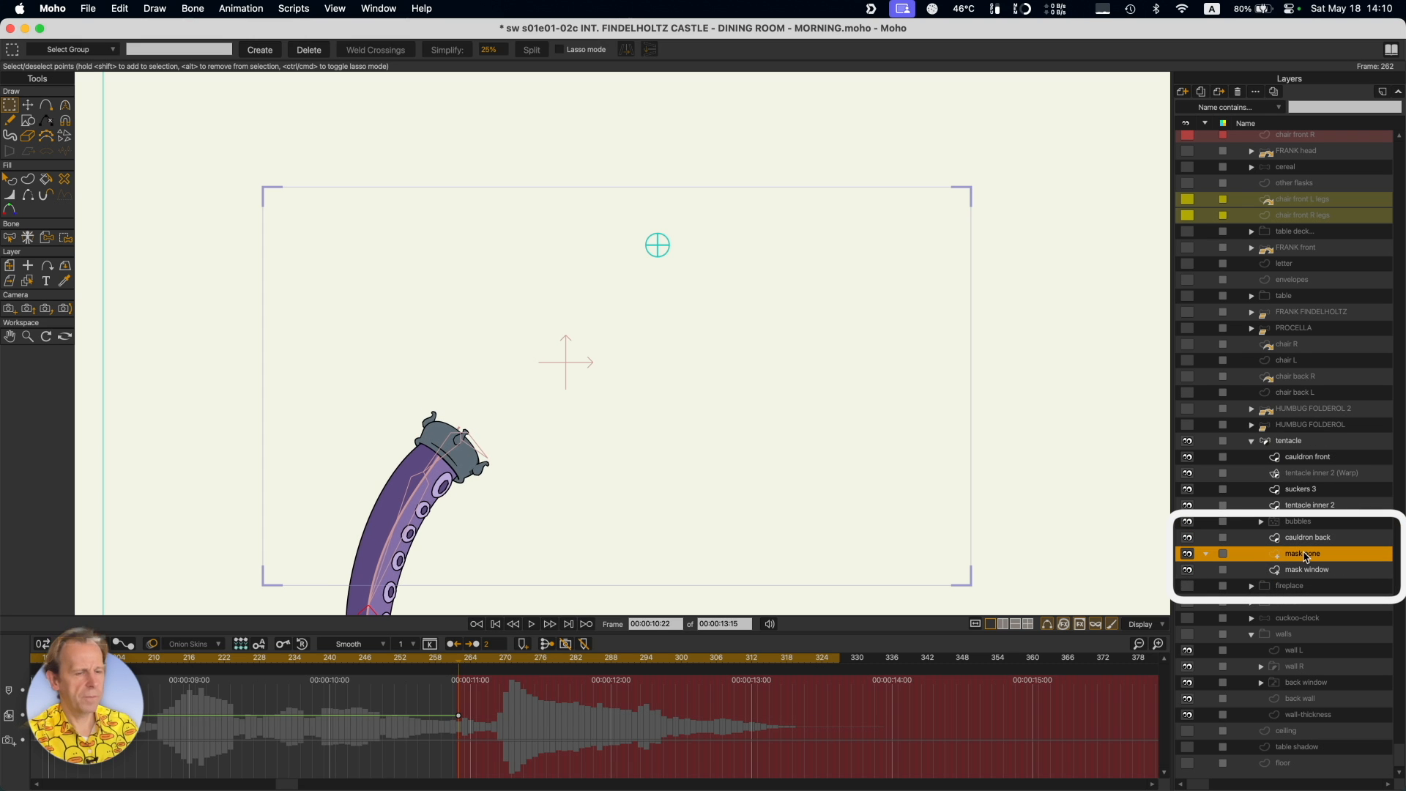
key(super+Right)
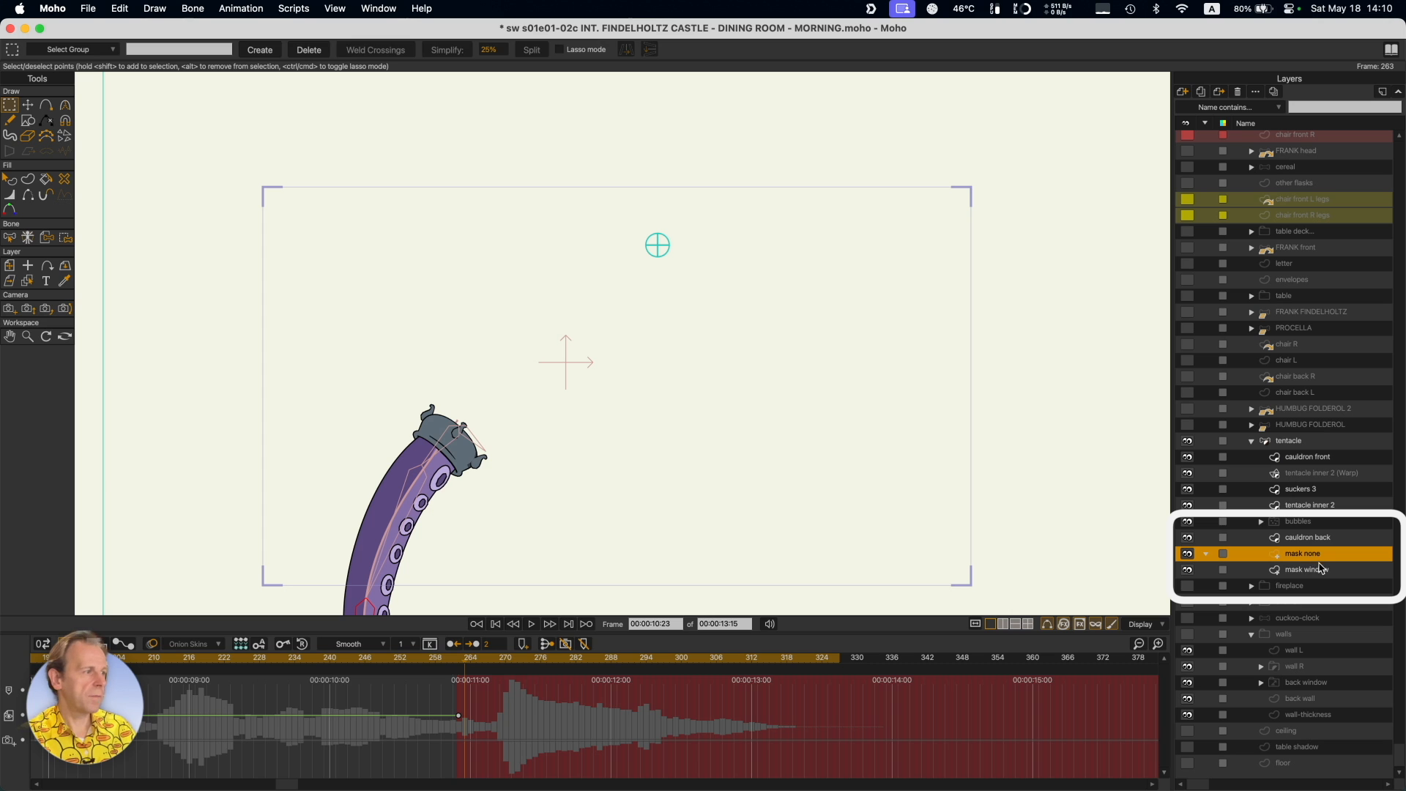
click(1319, 570)
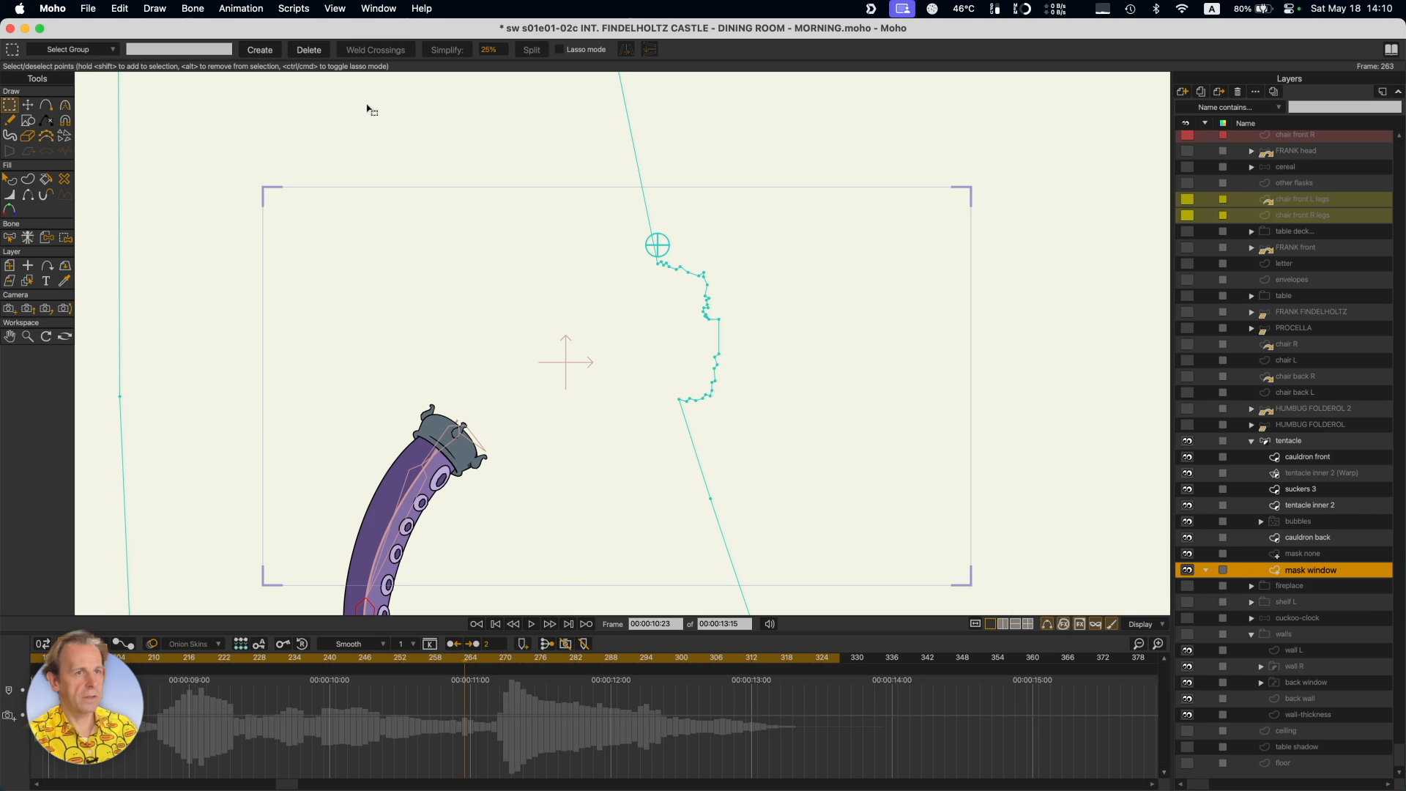
Advance the isolated tentacle from frame 263 to frame 276 to examine how the mask window shape cuts it off.
key(super+Right)
key(super+Right)
key(super+Right)
key(super+Right)
key(super+Right)
key(super+Right)
key(super+Right)
key(super+Right)
key(super+Right)
key(super+Right)
key(super+Right)
key(super+Right)
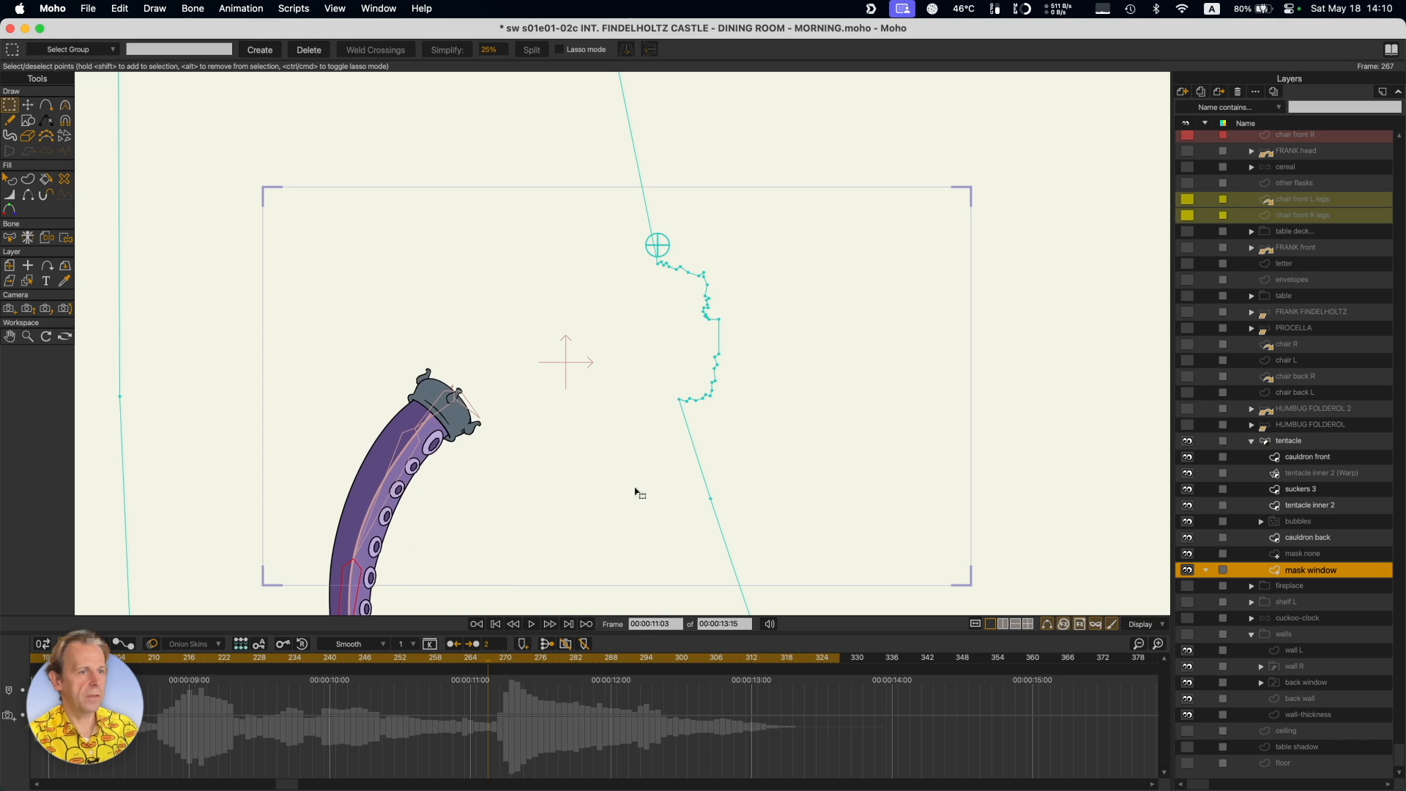
key(super+Right)
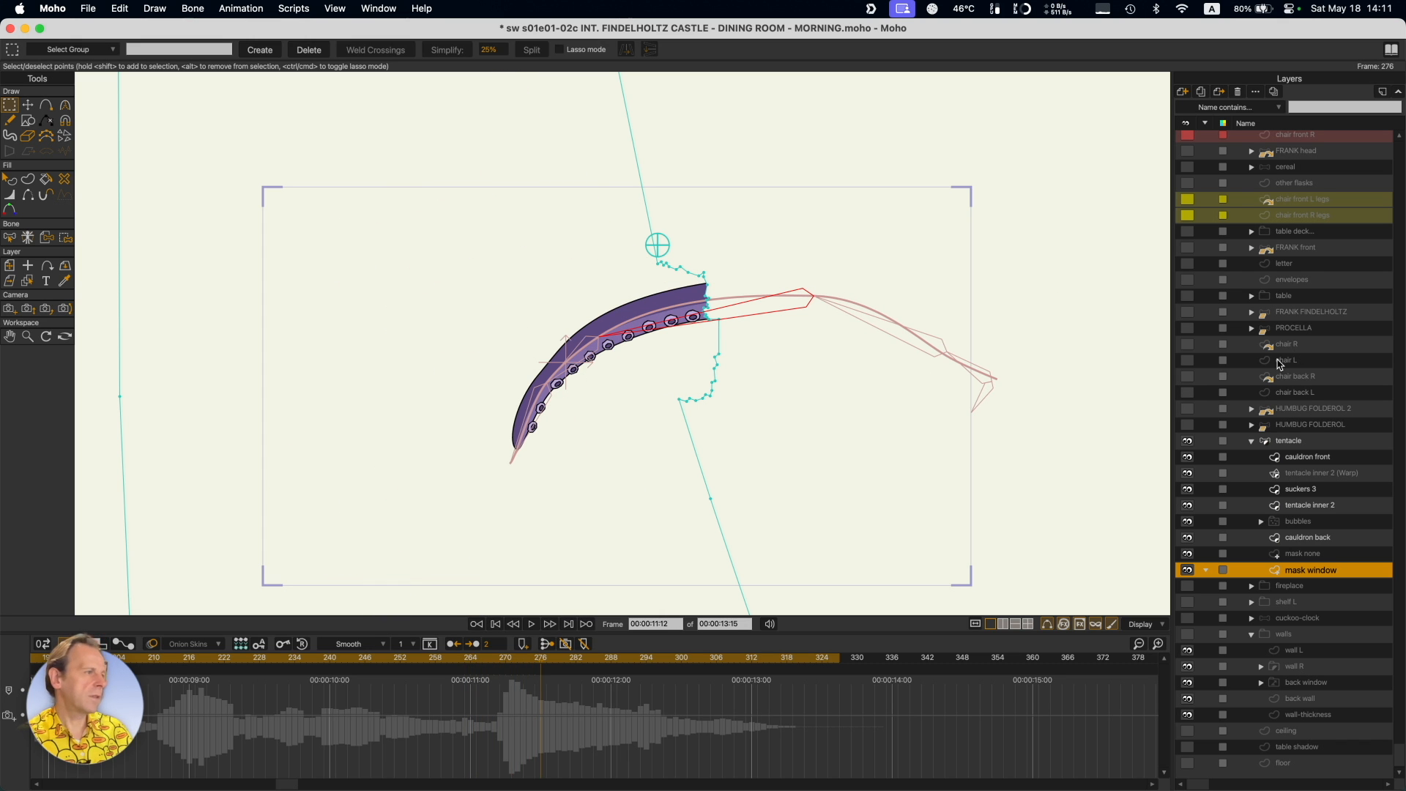
Show all the scene's layers again with the tentacle layer selected, and return to around frame 270.
click(1188, 442)
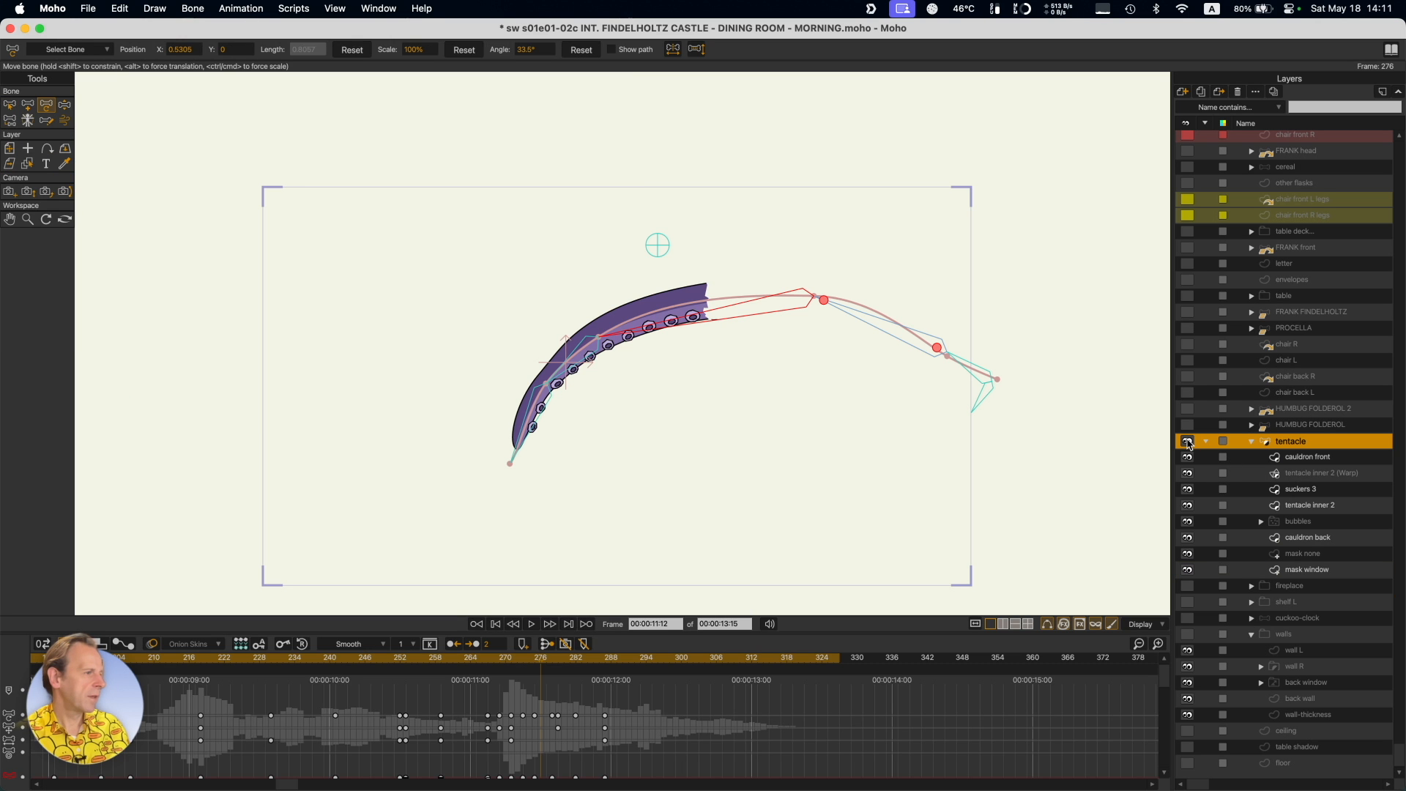
alt+click(1188, 442)
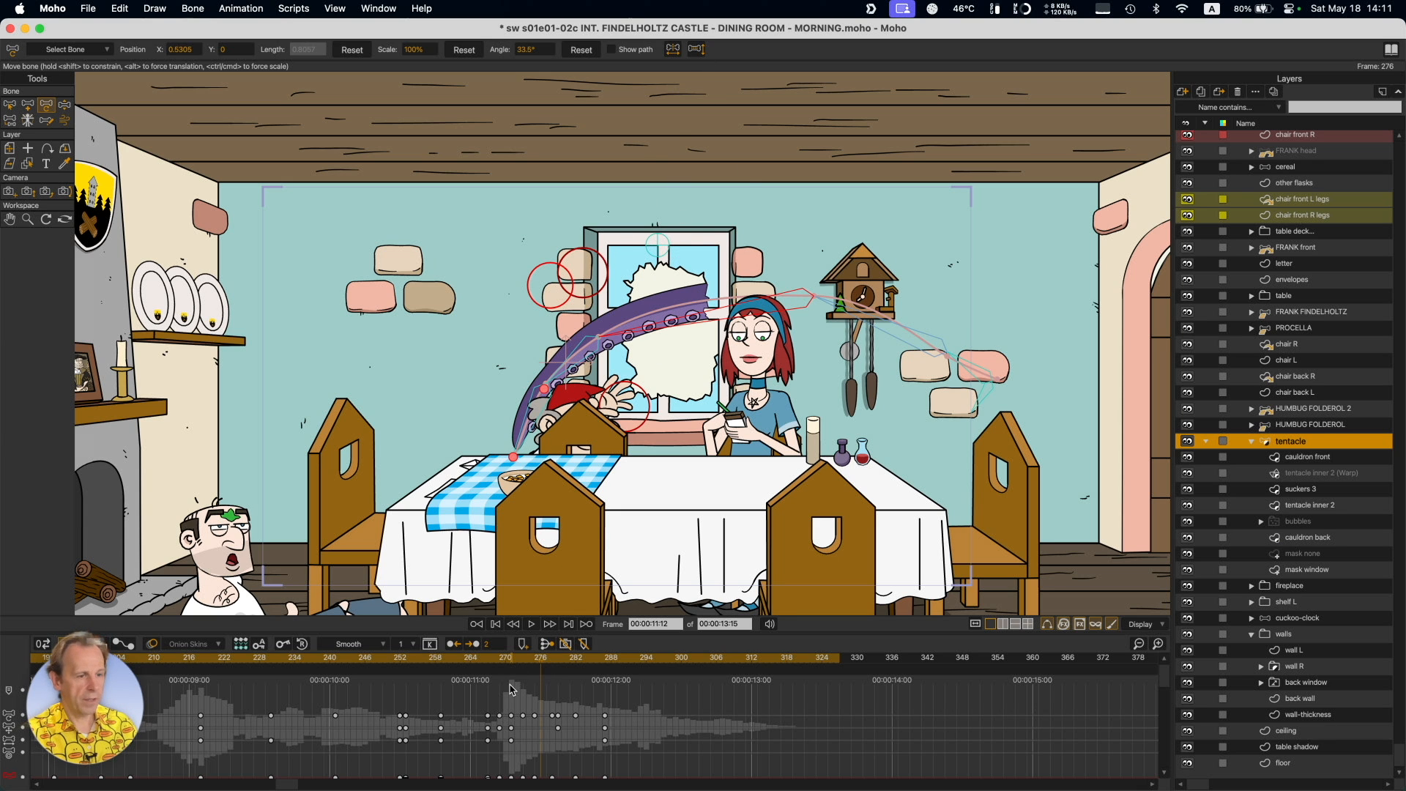
click(466, 658)
drag(493, 657, 510, 656)
Step through the full scene to frame 285 to examine the masked tentacle withdrawing through the broken window.
key(Right)
key(Right)
key(Right)
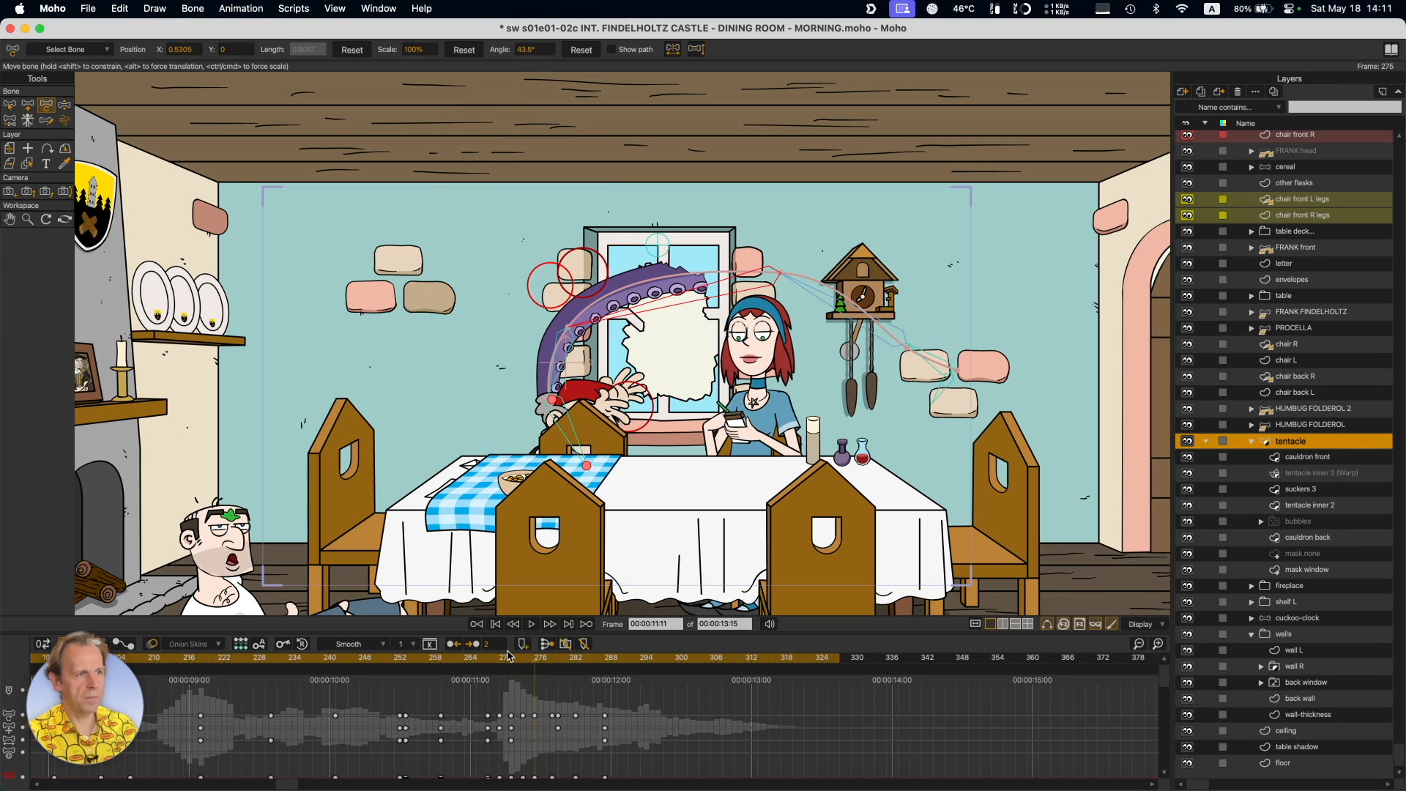
key(Right)
key(Right)
key(Right)
key(Right)
key(Right)
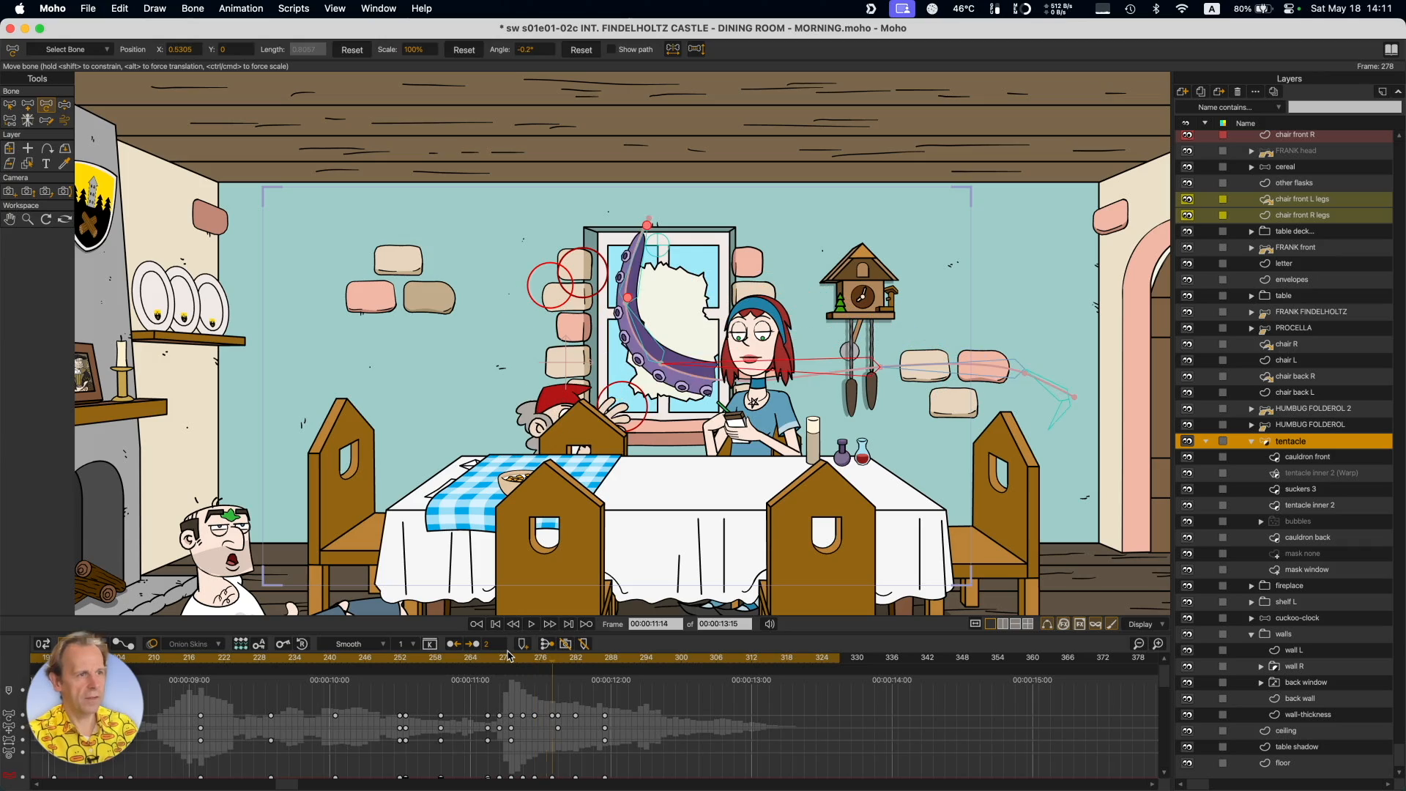
key(Right)
key(Right)
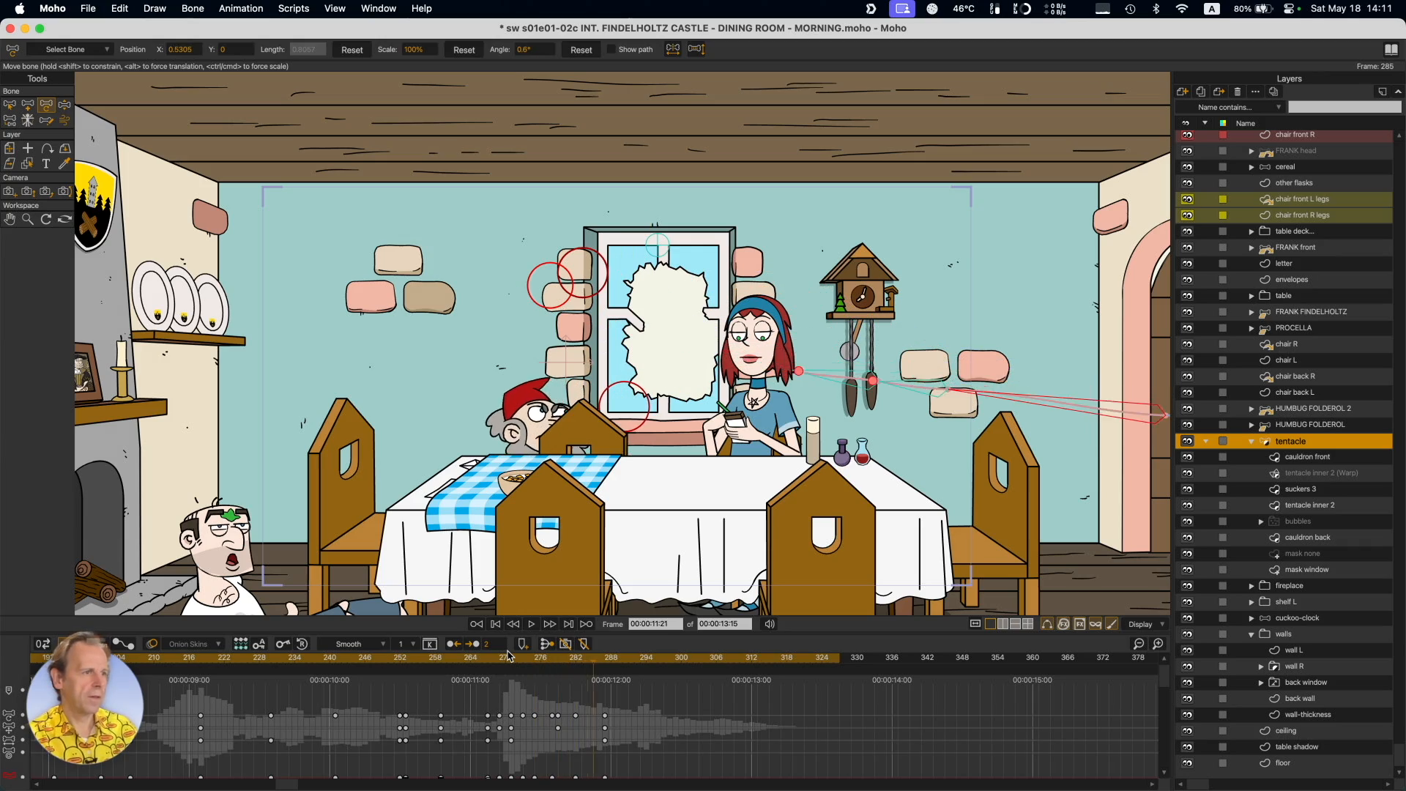